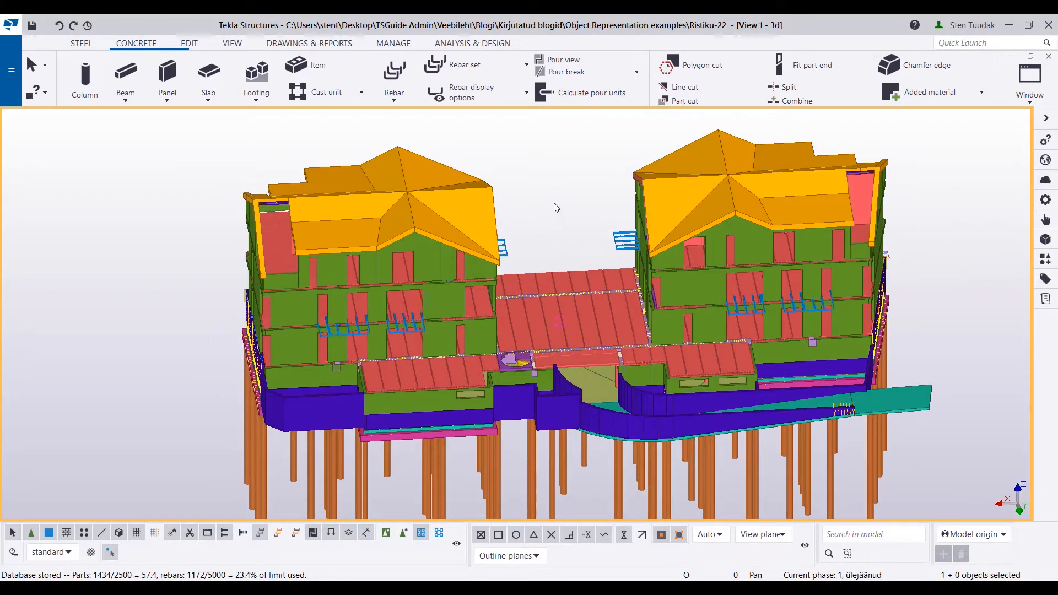
Step: Set the 3D view's color and transparency representation to #MRF AS Design Plan and apply it to the model
ctrl+middle_drag(560, 326, 557, 239)
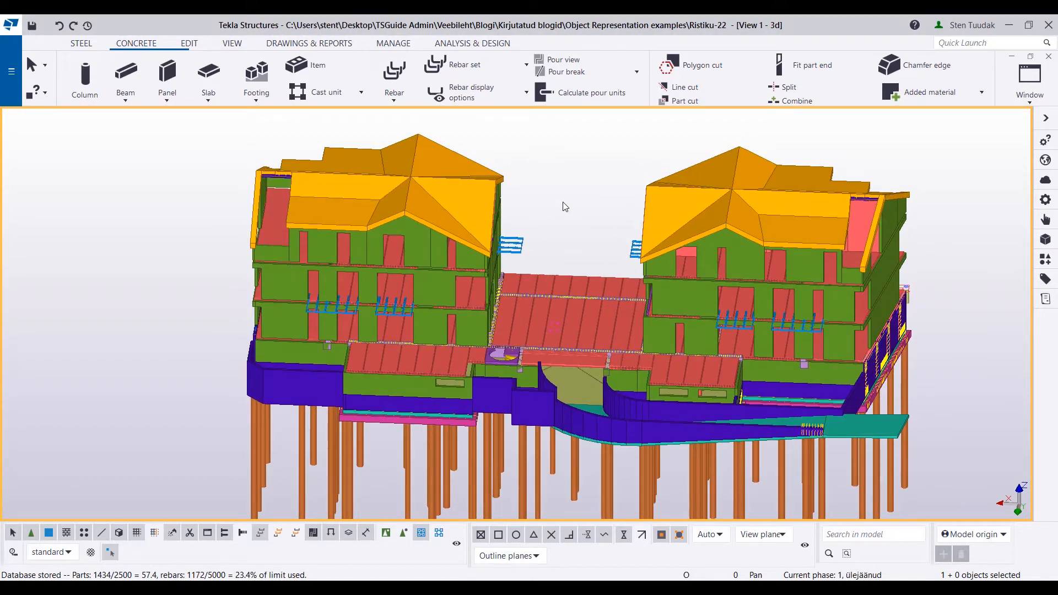
ctrl+middle_drag(565, 206, 558, 216)
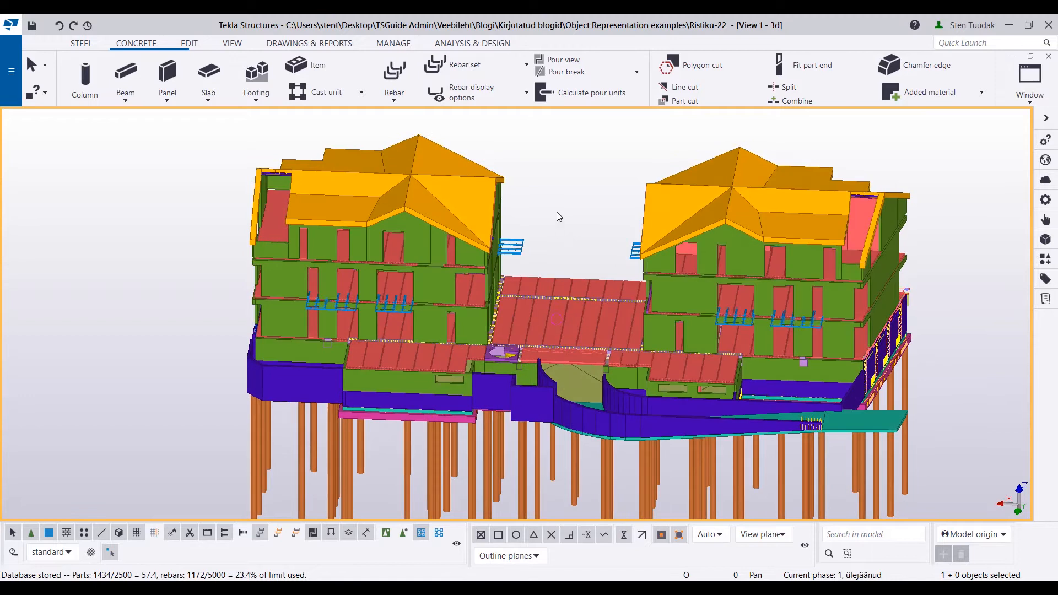
double_click(556, 211)
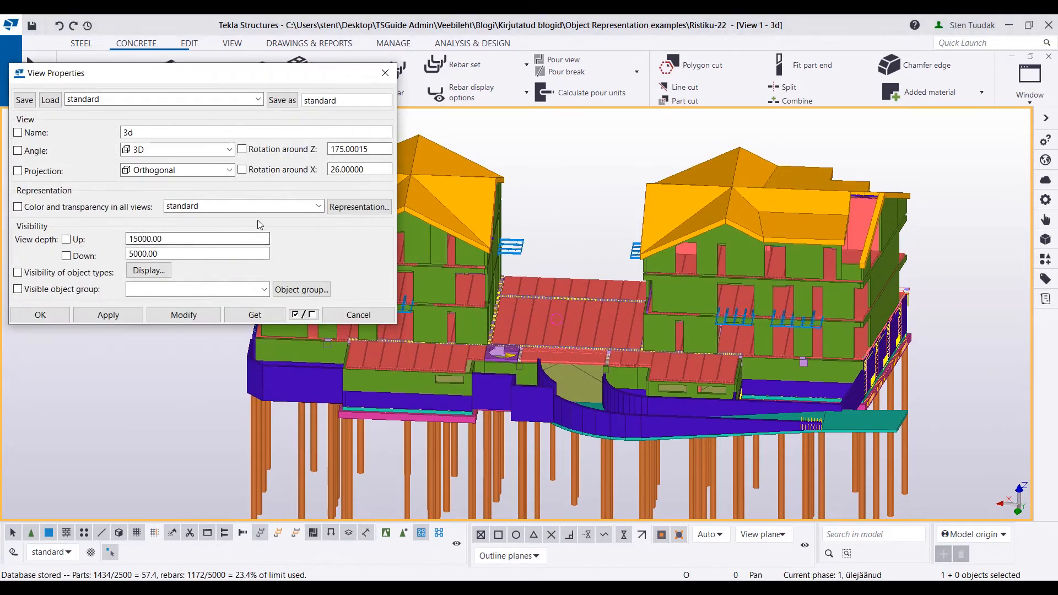
click(266, 207)
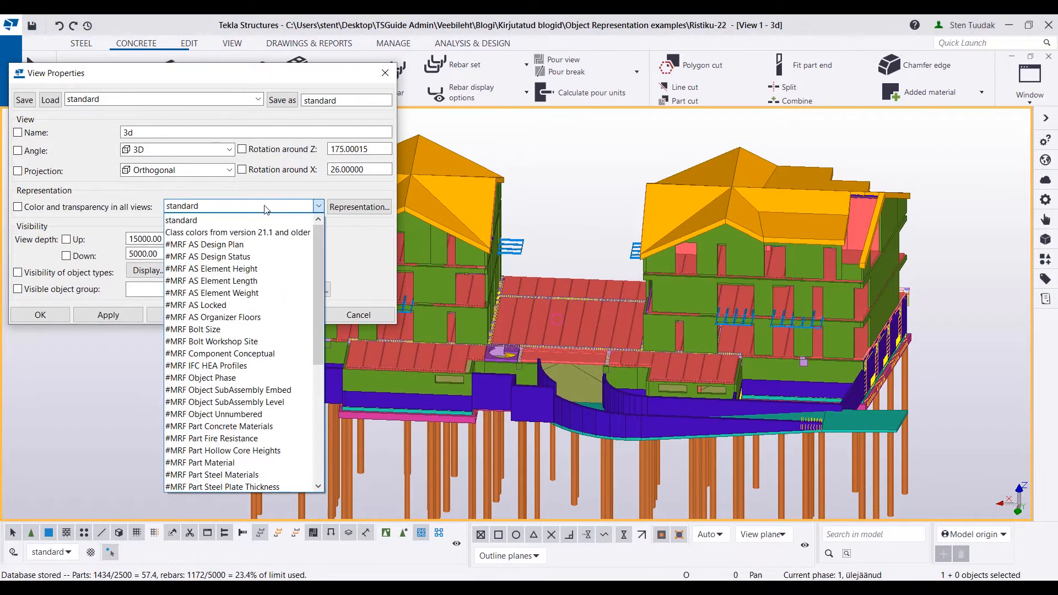
click(226, 244)
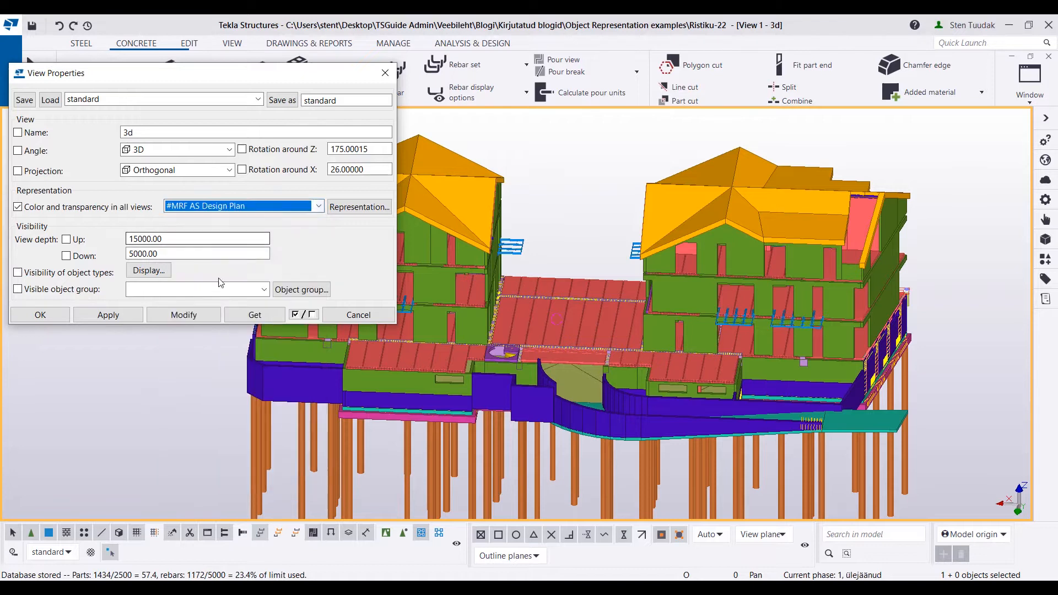
click(196, 317)
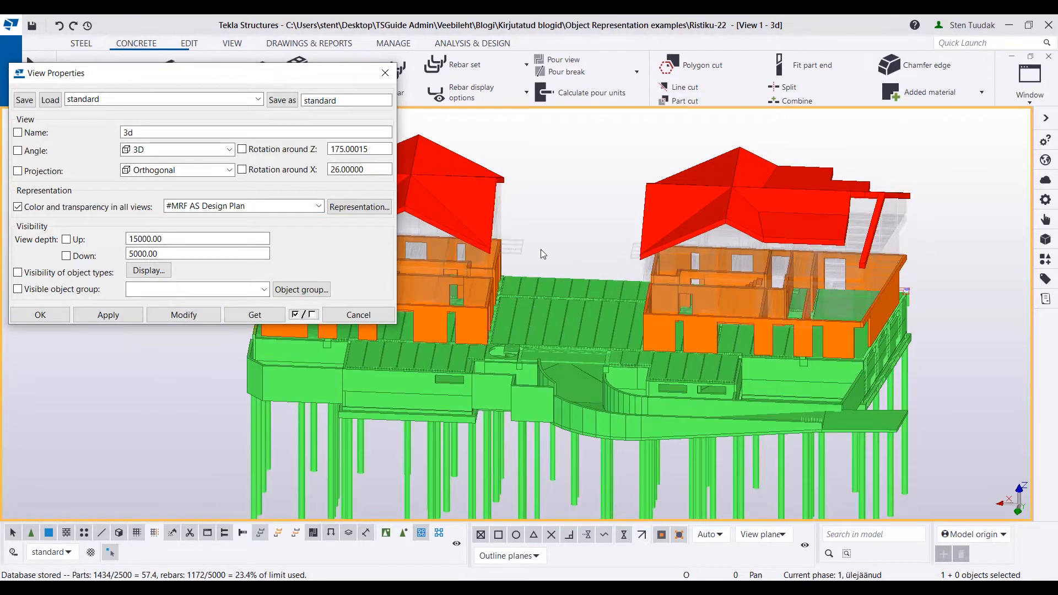
Step: Open the user-defined attributes of the precast wall beside the curved ramp and show their workflow data
ctrl+middle_drag(531, 322, 602, 320)
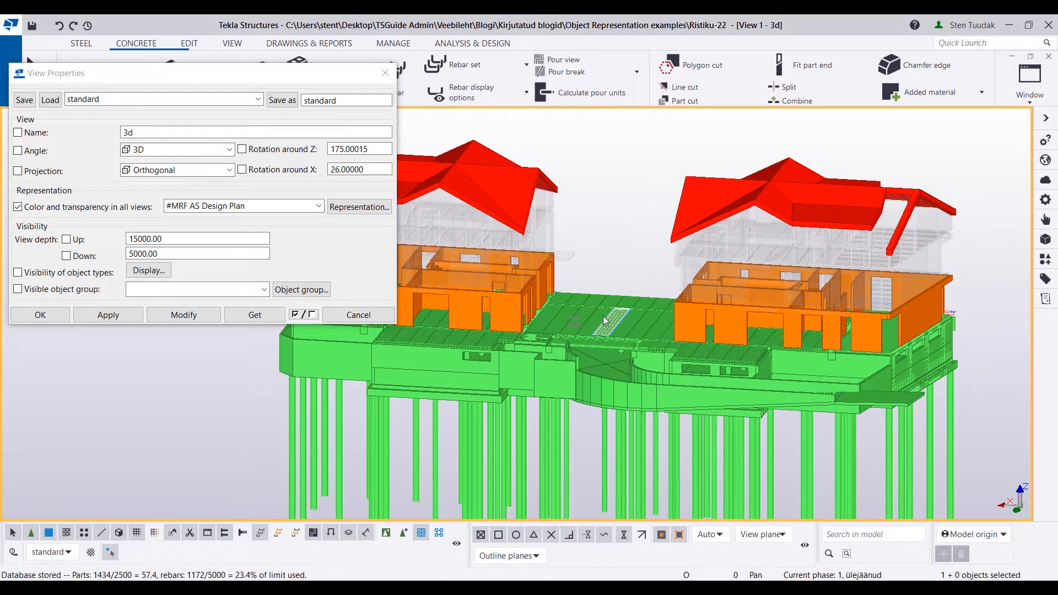
double_click(560, 382)
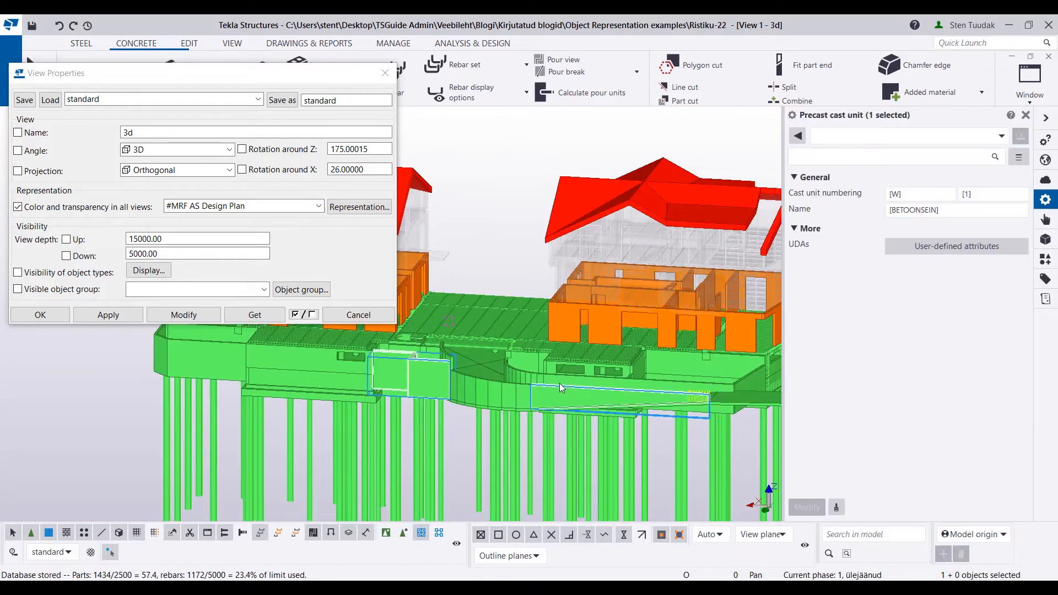
click(959, 248)
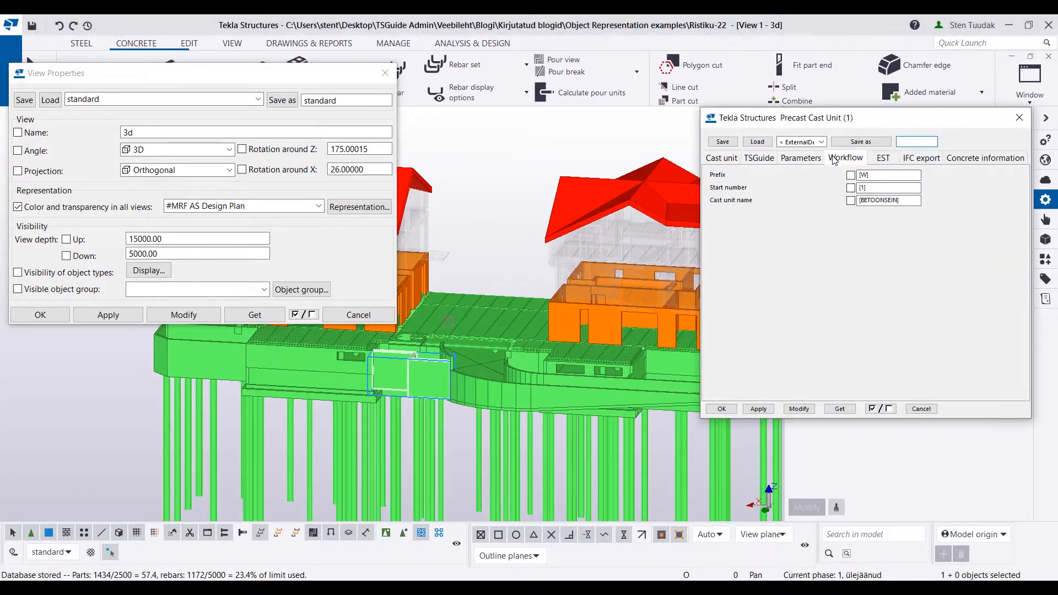
click(835, 158)
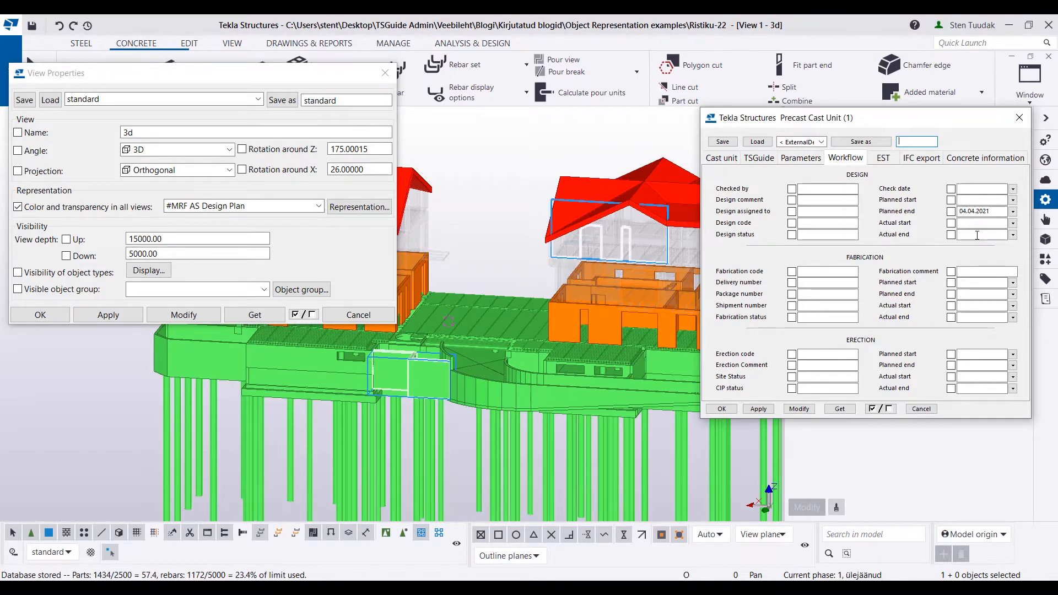
Step: Open the #MRF AS Design Plan object representation settings and compare their groups with the wall's planned design end date
click(358, 206)
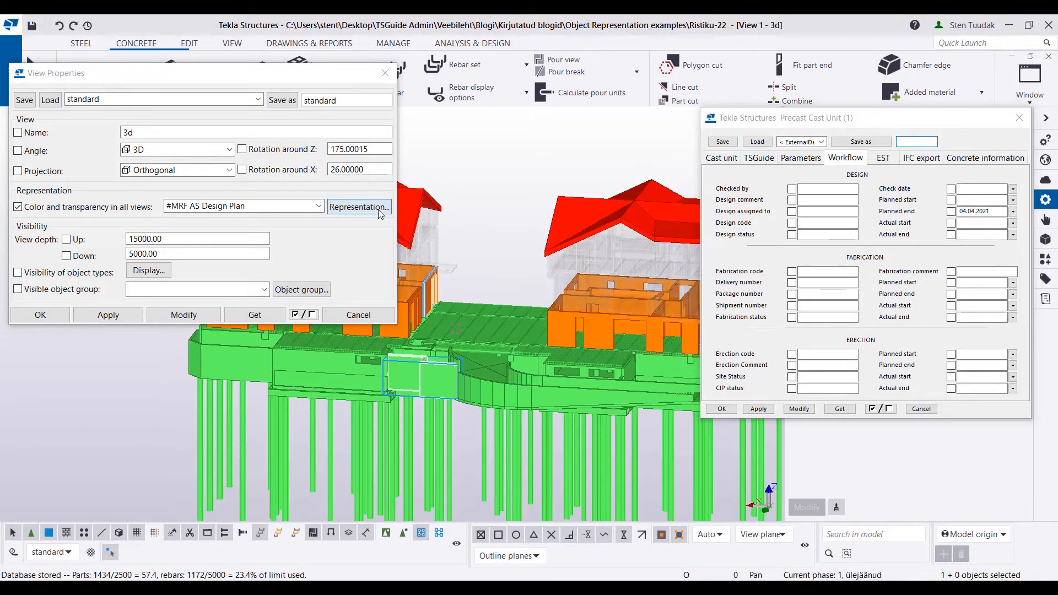
drag(340, 222, 339, 226)
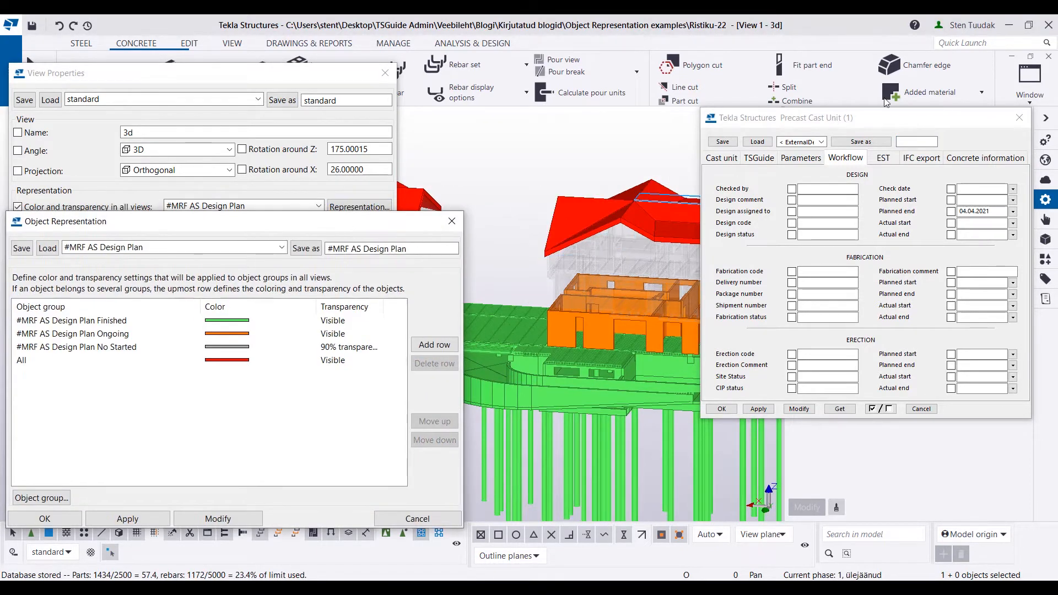
drag(936, 117, 961, 89)
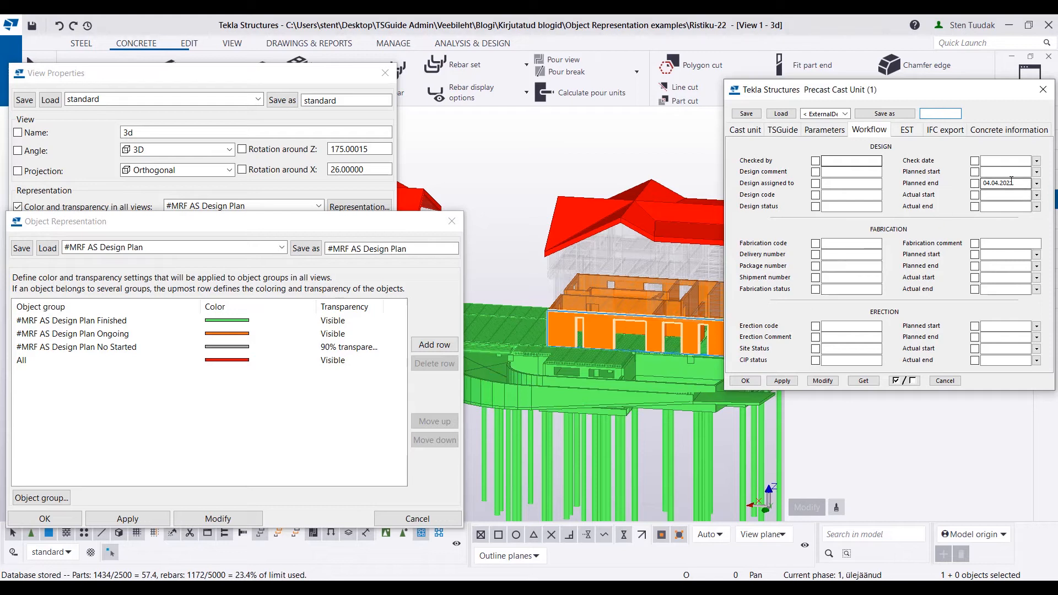
drag(1009, 181, 975, 180)
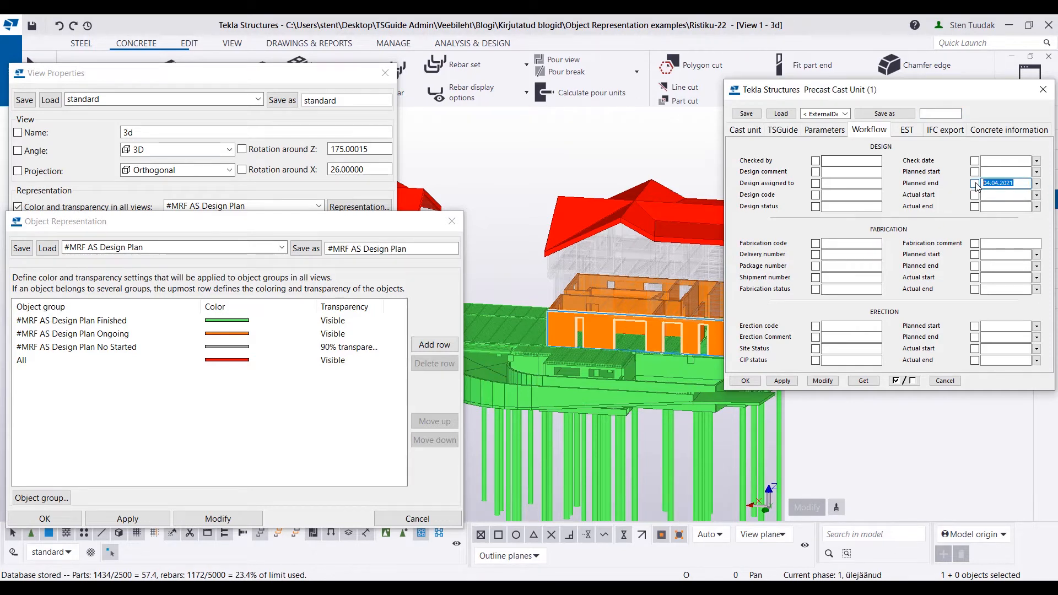
Step: Close the cast unit's attributes and properties, and examine the building's storeys and roofs against the design plan colors
click(1042, 90)
mouse_move(663, 336)
ctrl+middle_down()
mouse_move(690, 334)
mouse_move(669, 321)
ctrl+middle_up()
scroll(674, 332, down, 3)
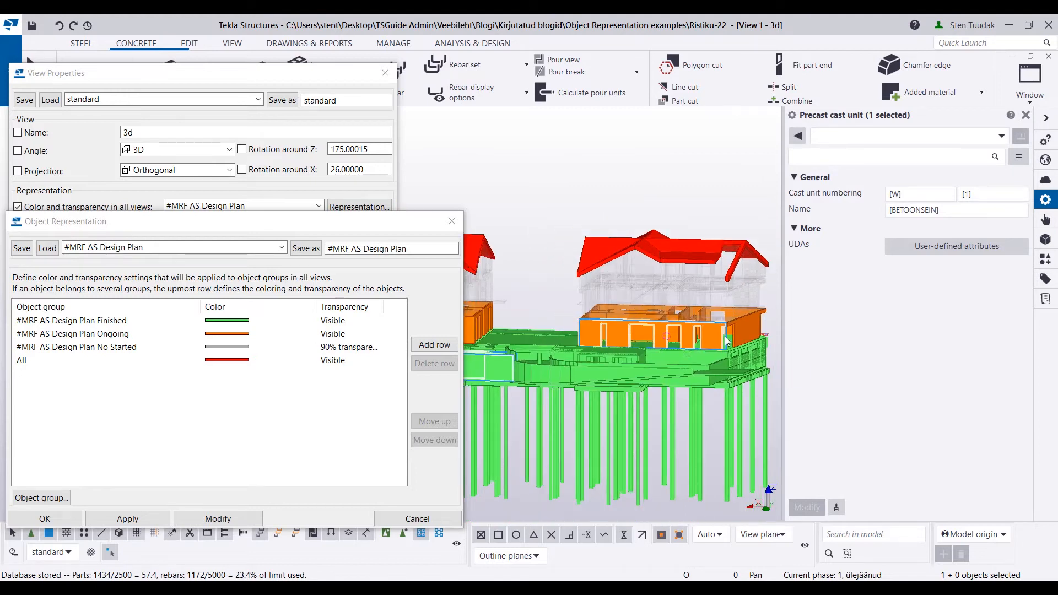
click(1026, 116)
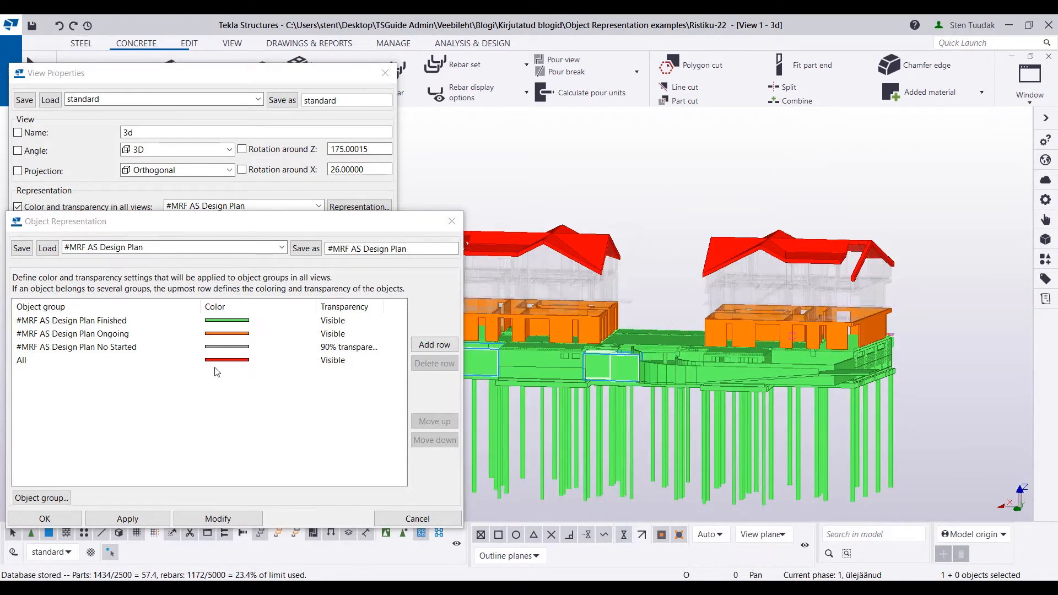
mouse_move(588, 252)
ctrl+middle_down()
mouse_move(600, 270)
mouse_move(599, 235)
ctrl+middle_up()
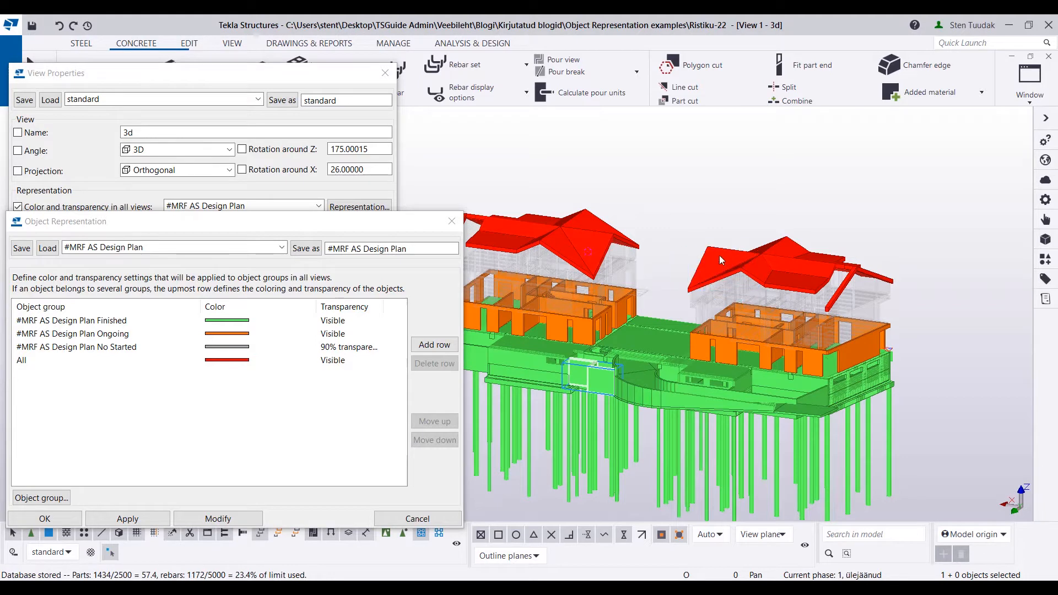
scroll(705, 259, up, 2)
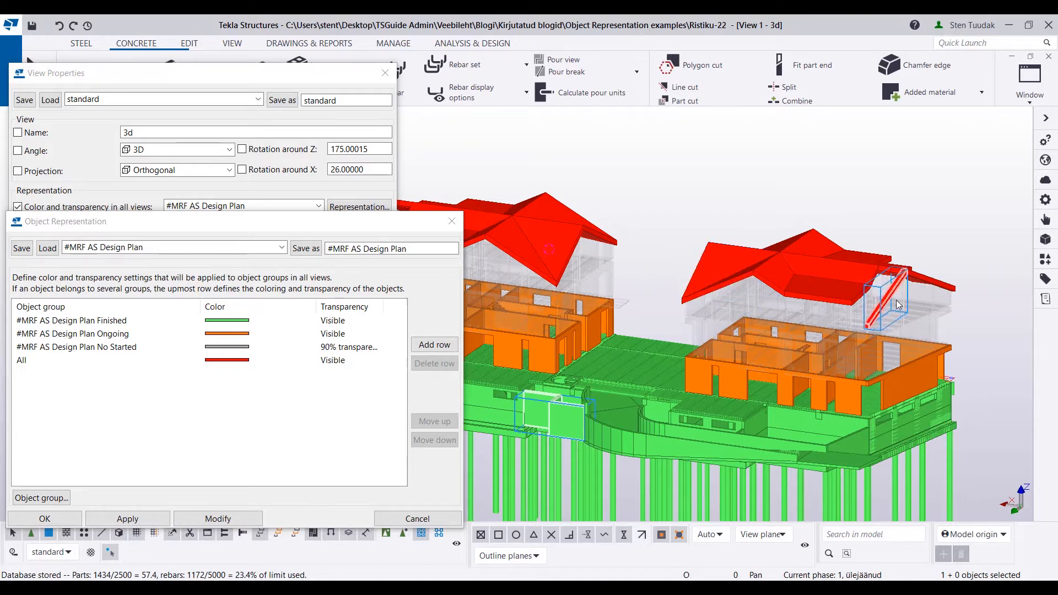
Step: Close the object representation settings and apply the #MRF AS Design Status representation to the 3D view
click(451, 222)
click(319, 206)
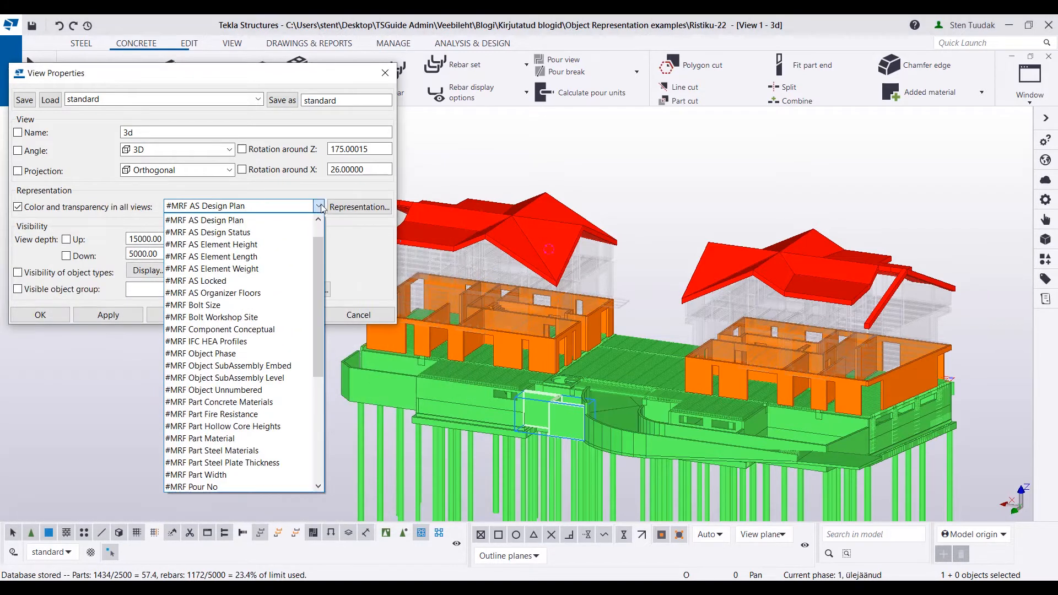
click(283, 227)
click(193, 319)
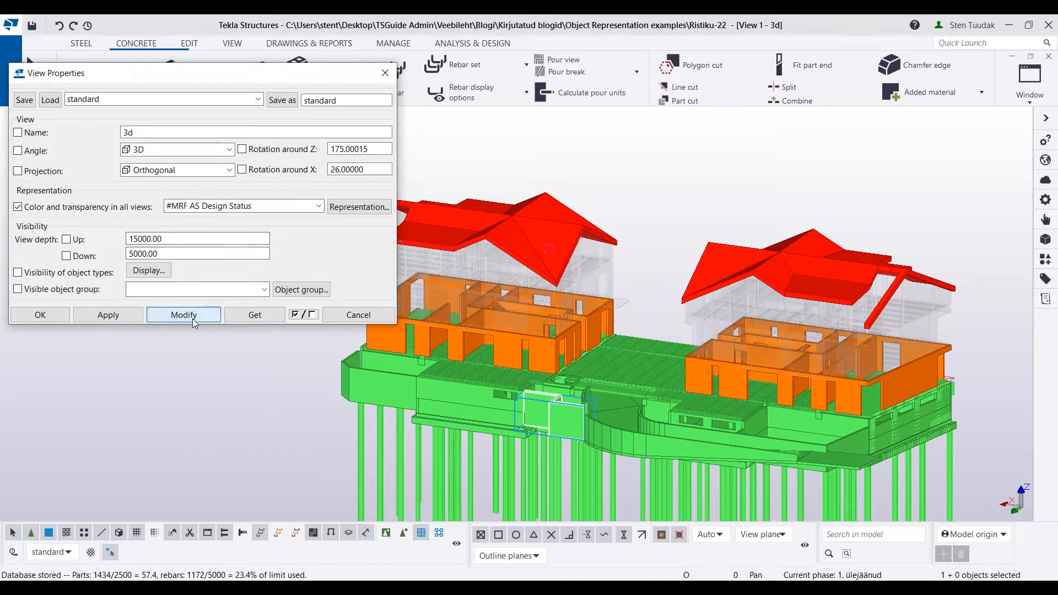
click(581, 175)
click(175, 318)
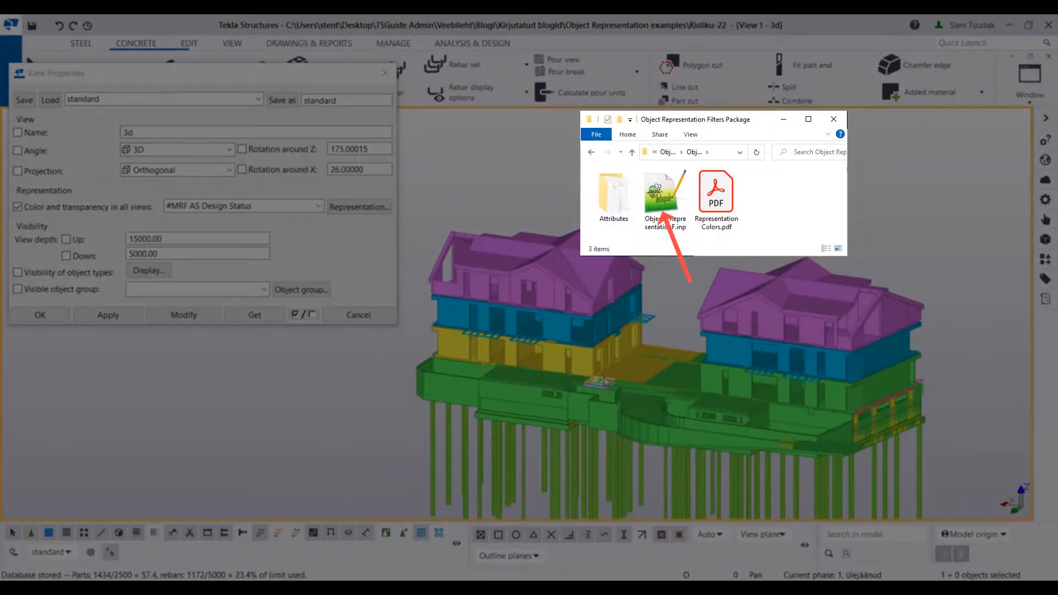
Step: Show the precast wall's properties and open the #MRF AS Design Status object representation settings to review the status colors
ctrl+middle_drag(604, 381, 655, 386)
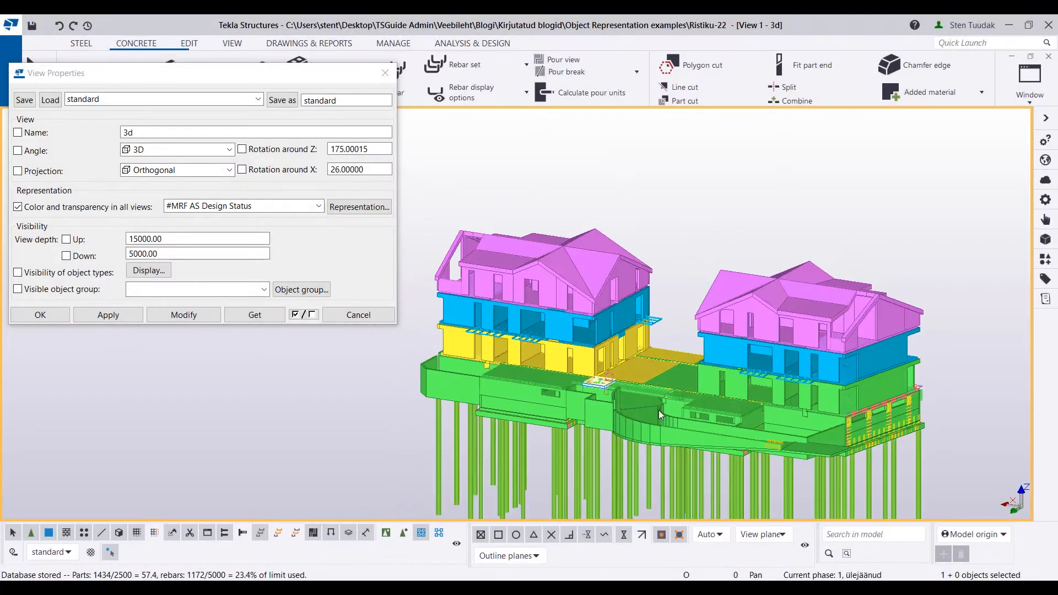
click(603, 423)
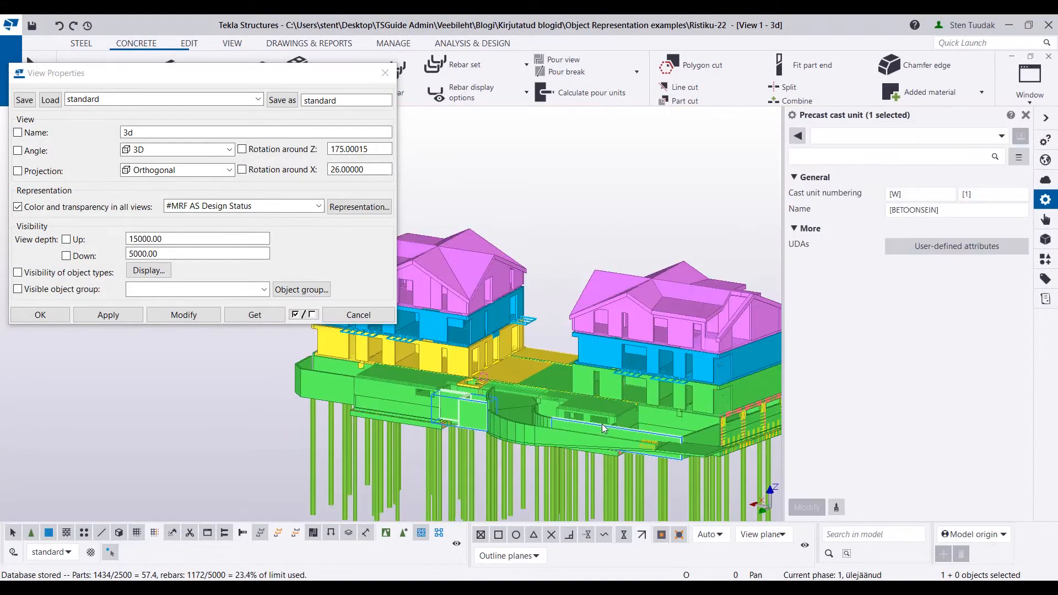
click(384, 212)
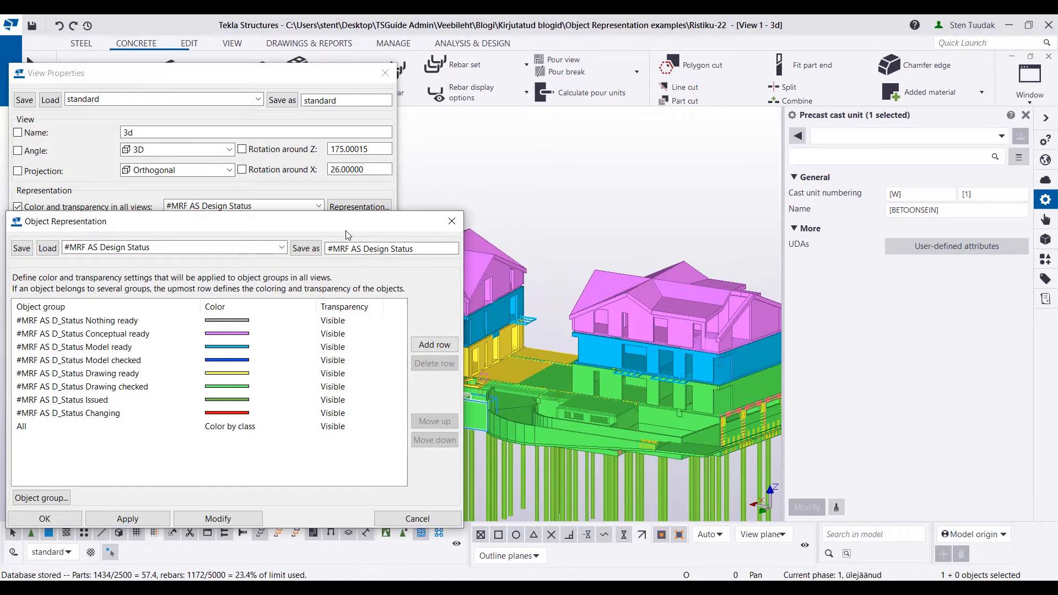
drag(356, 223, 359, 222)
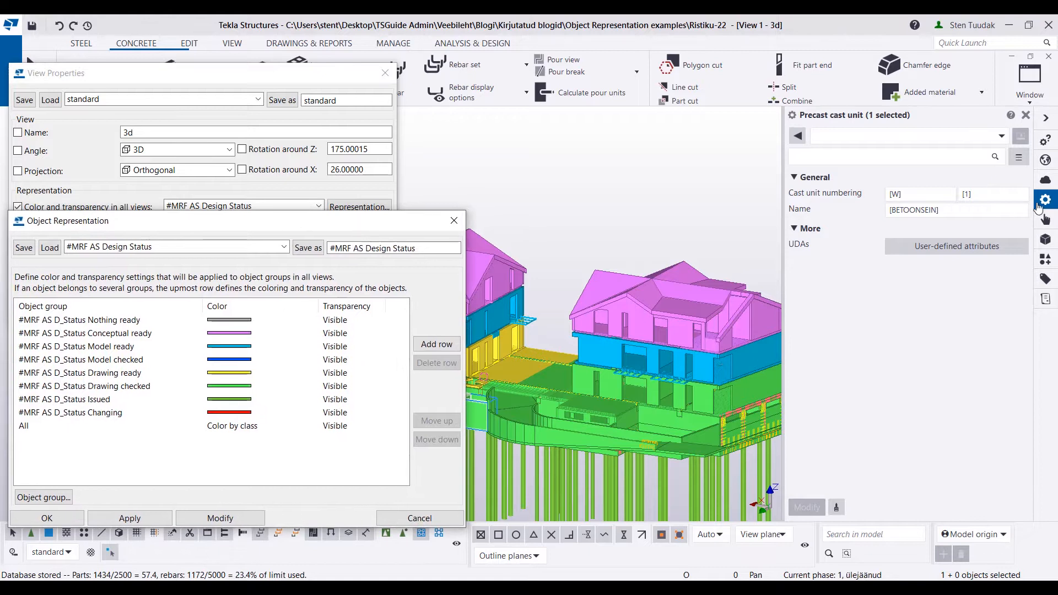
Step: Open the wall's user-defined attributes and show its TSGuide design status beside the color list
click(957, 246)
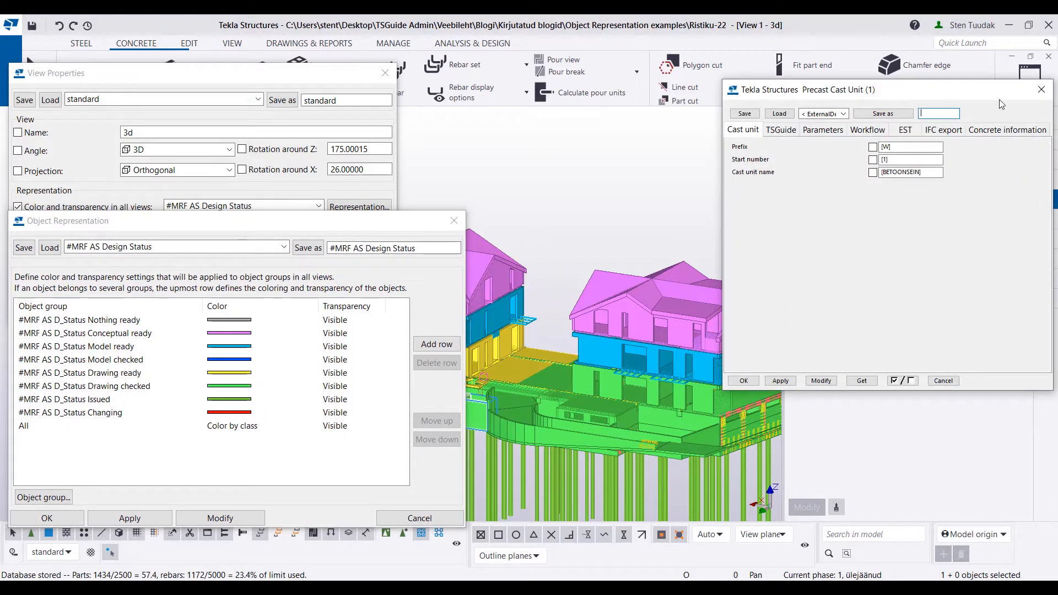
click(793, 131)
drag(929, 93, 888, 96)
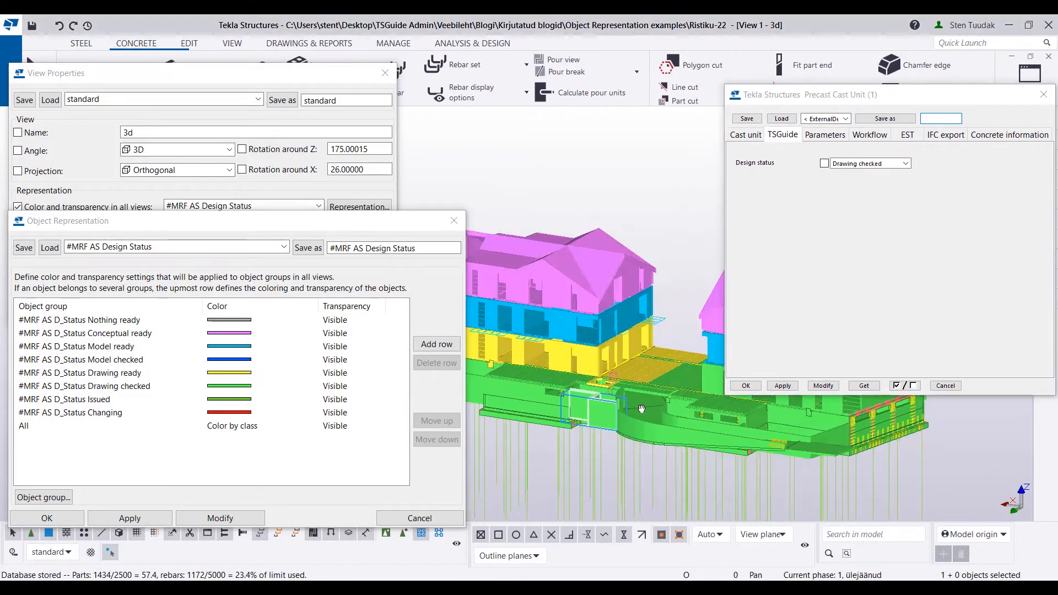
Step: Check a foundation pile's design status, review the available status options keeping Issued, and clear the selection
scroll(641, 408, up, 8)
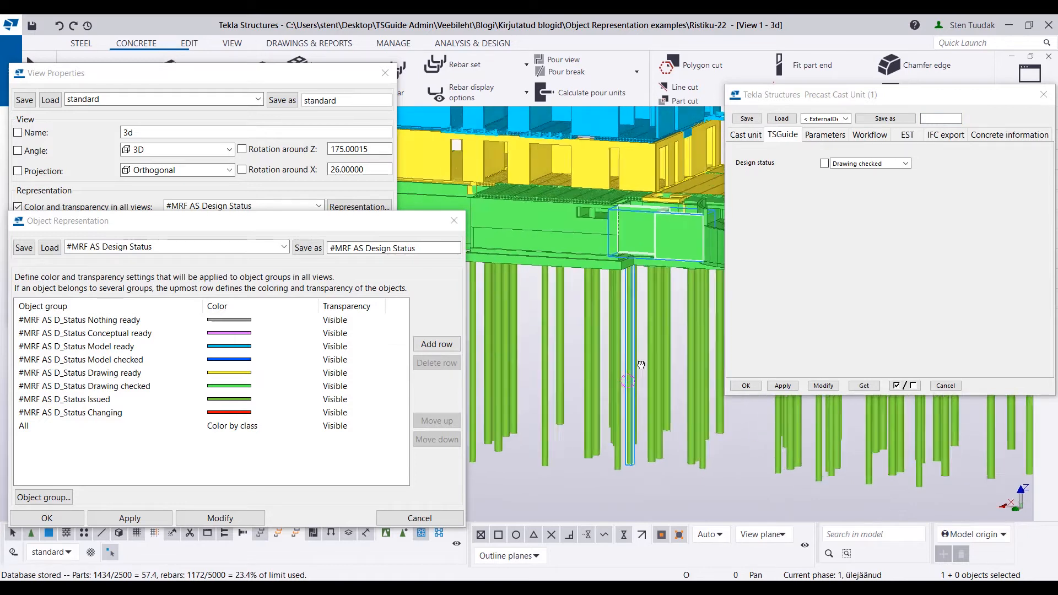
ctrl+middle_drag(641, 364, 623, 365)
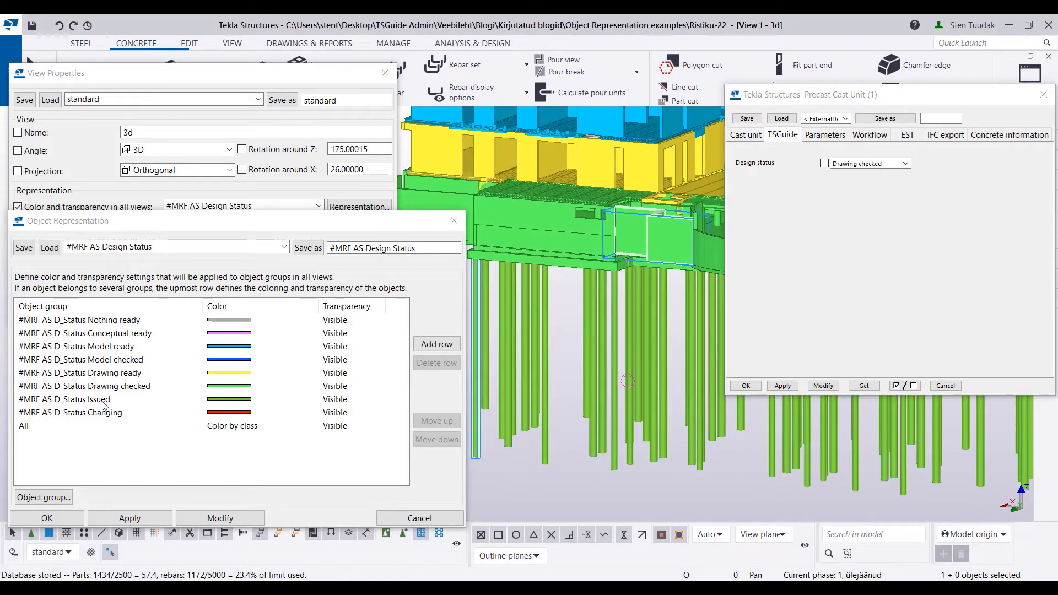
click(664, 346)
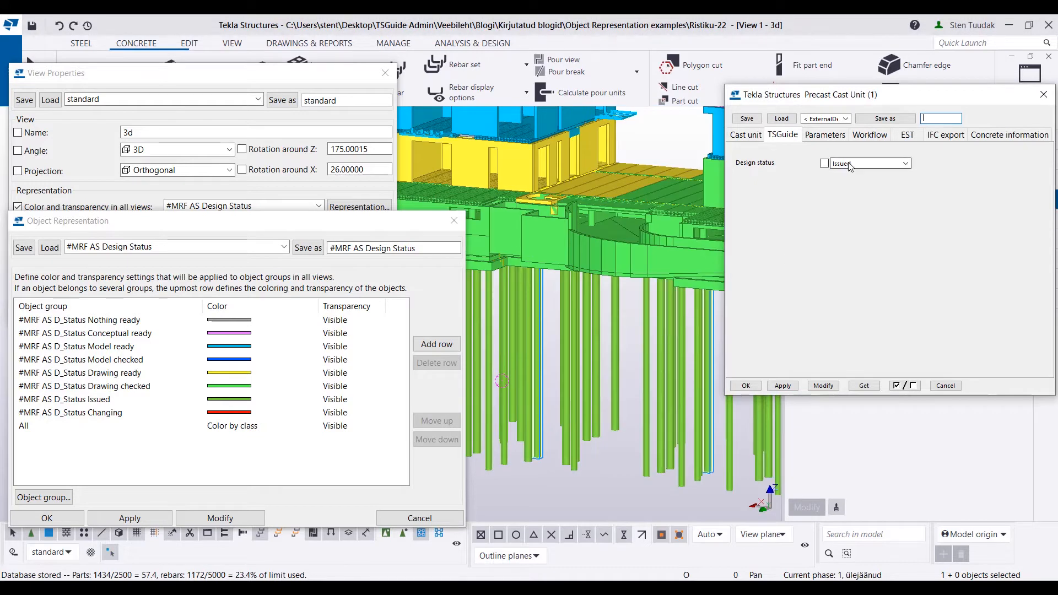
click(849, 165)
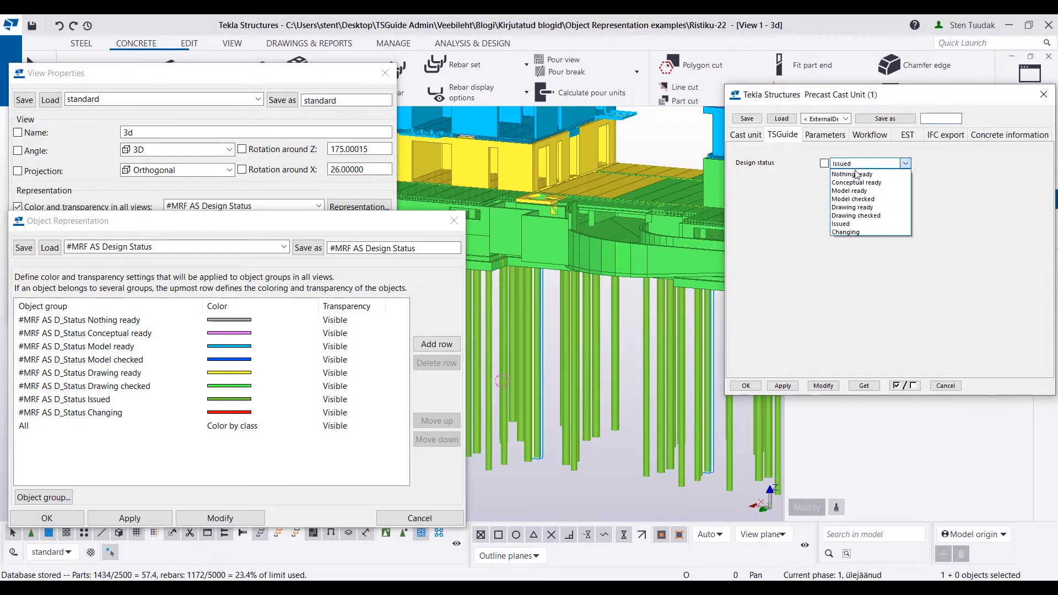
click(855, 224)
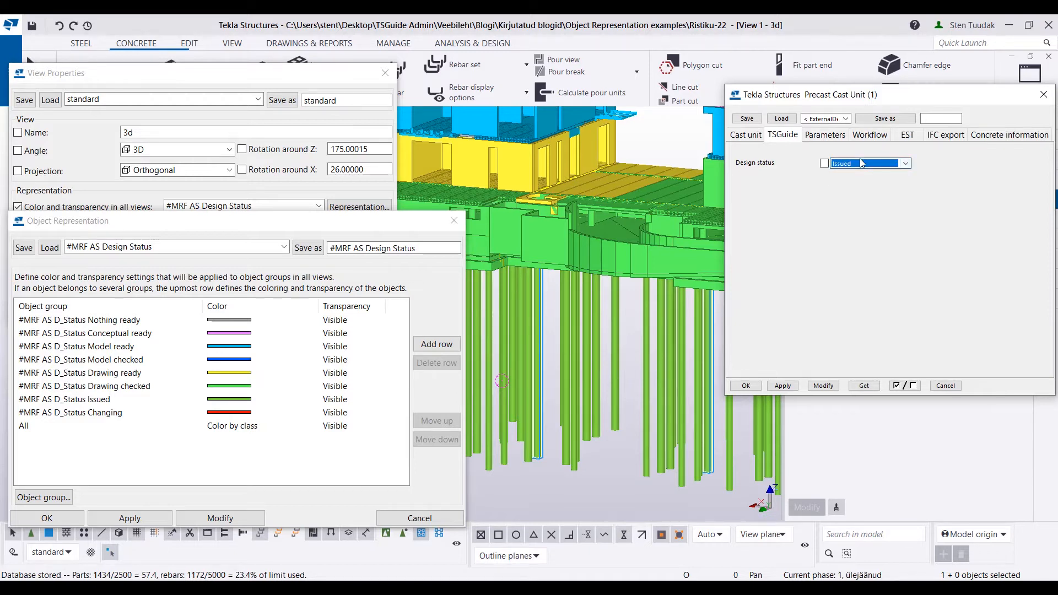
click(671, 141)
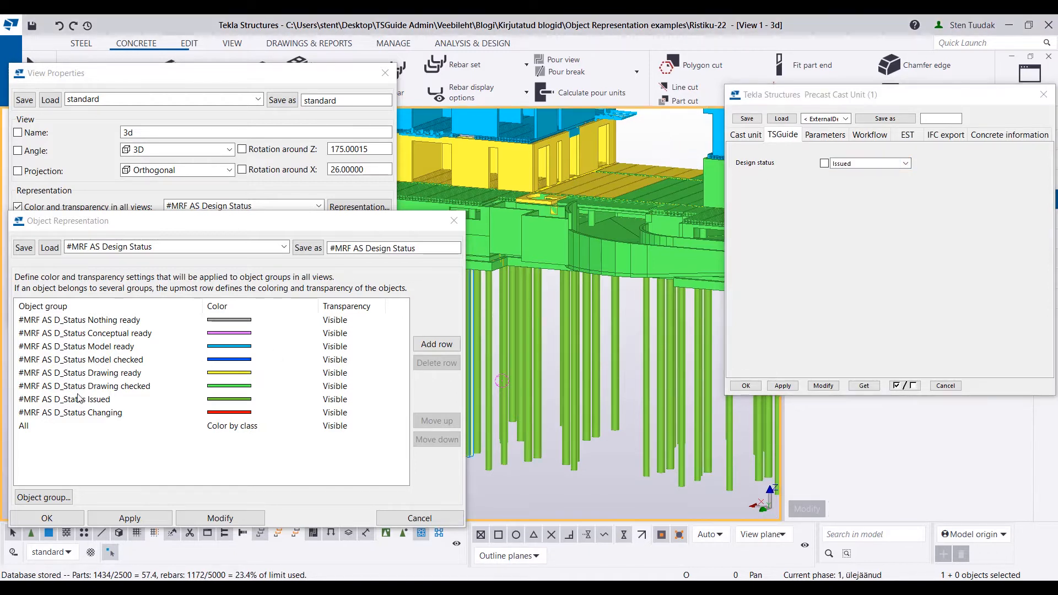
Step: Examine the walls and storeys of both buildings from several sides against the design status color list
middle_drag(606, 252, 668, 307)
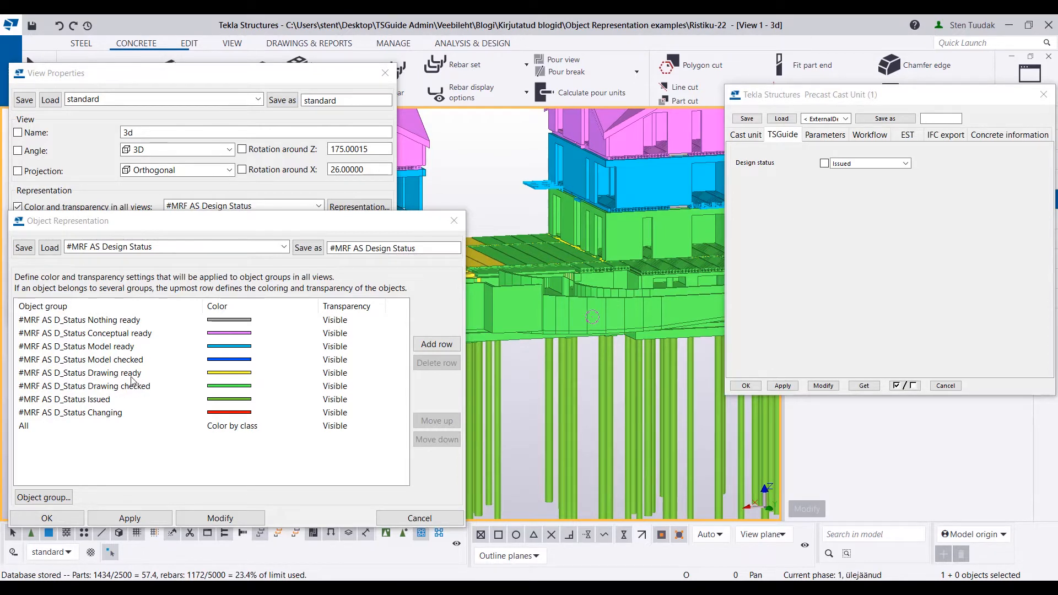
scroll(499, 306, down, 2)
ctrl+middle_drag(650, 292, 529, 305)
ctrl+middle_drag(617, 258, 546, 251)
scroll(650, 247, up, 3)
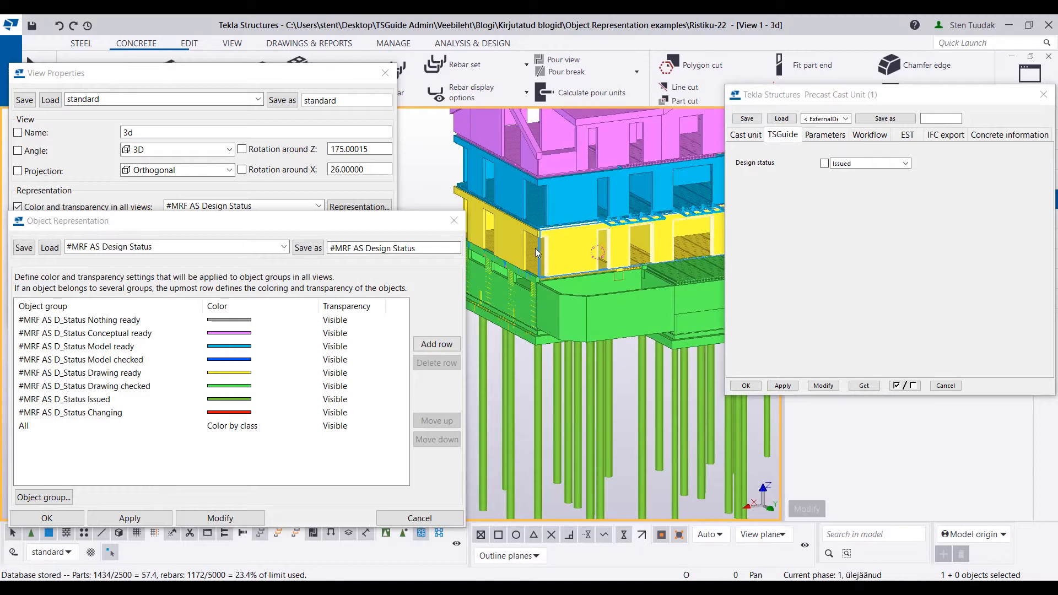
Step: Close the precast cast unit attributes and examine both buildings in their design status colors
mouse_move(614, 253)
ctrl+middle_down()
mouse_move(595, 254)
mouse_move(604, 255)
ctrl+middle_up()
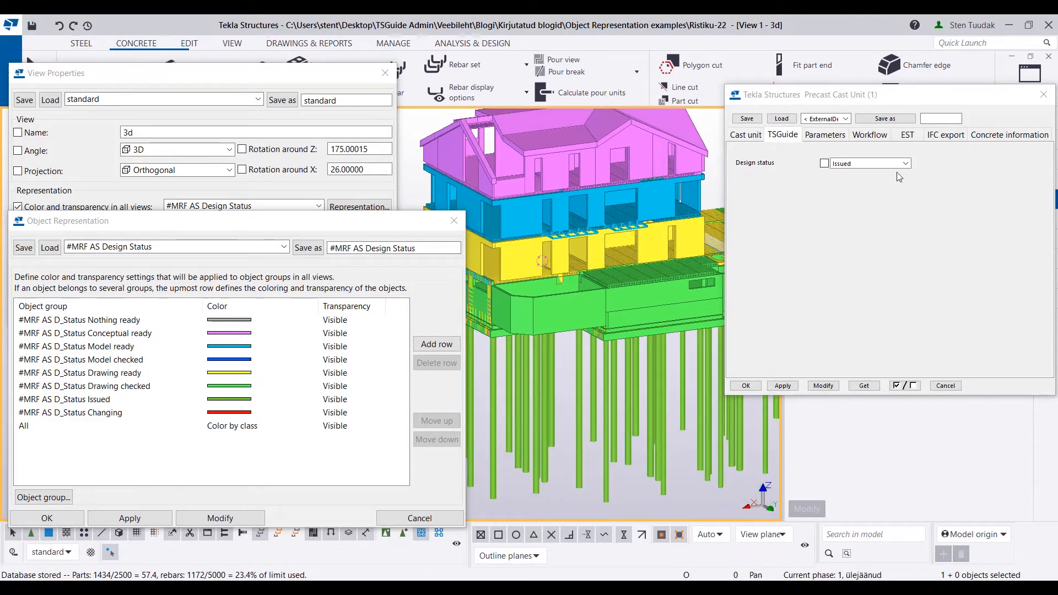
click(1044, 95)
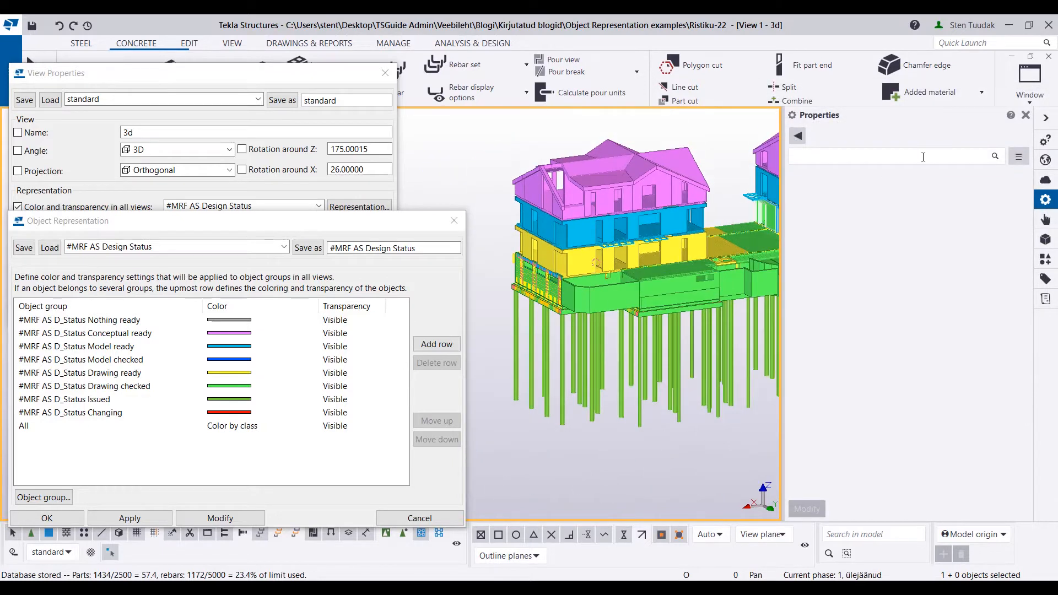
middle_drag(797, 253, 709, 306)
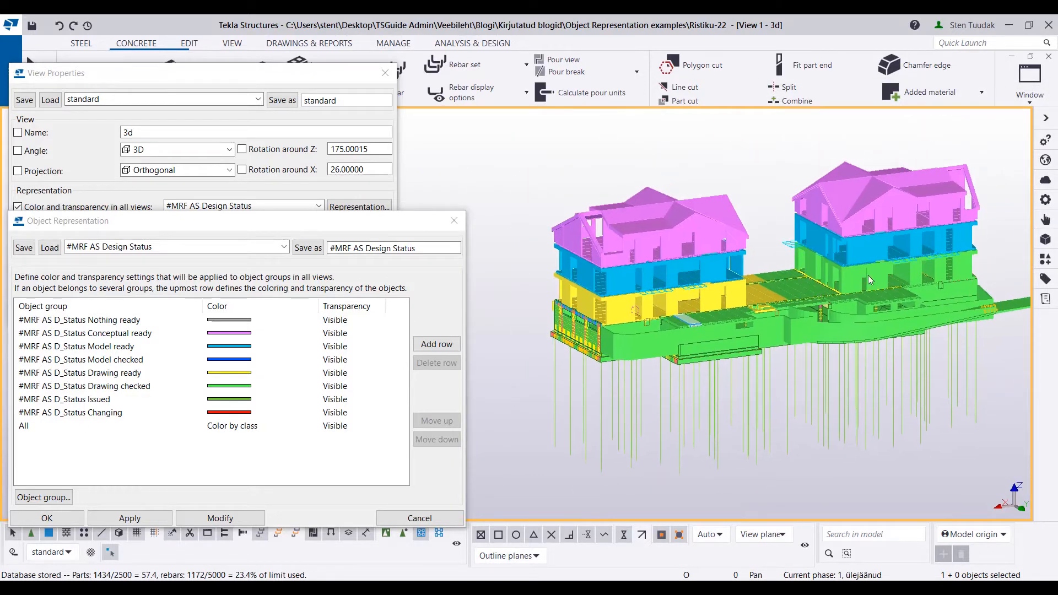
scroll(933, 281, up, 2)
ctrl+middle_drag(921, 286, 892, 250)
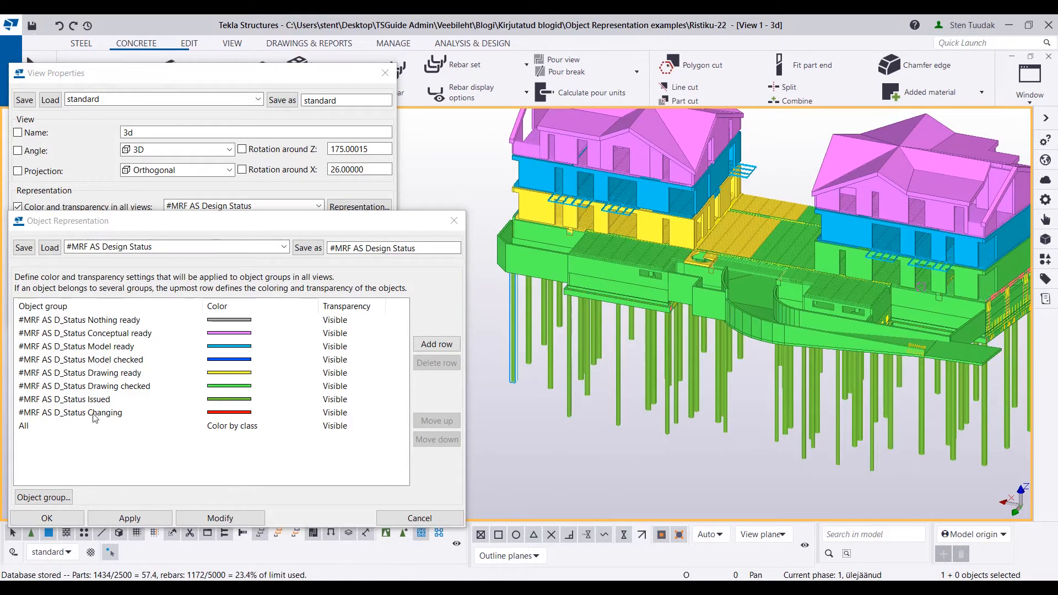
Step: Close the object representation settings and color the model by #MRF AS Element Height
click(454, 220)
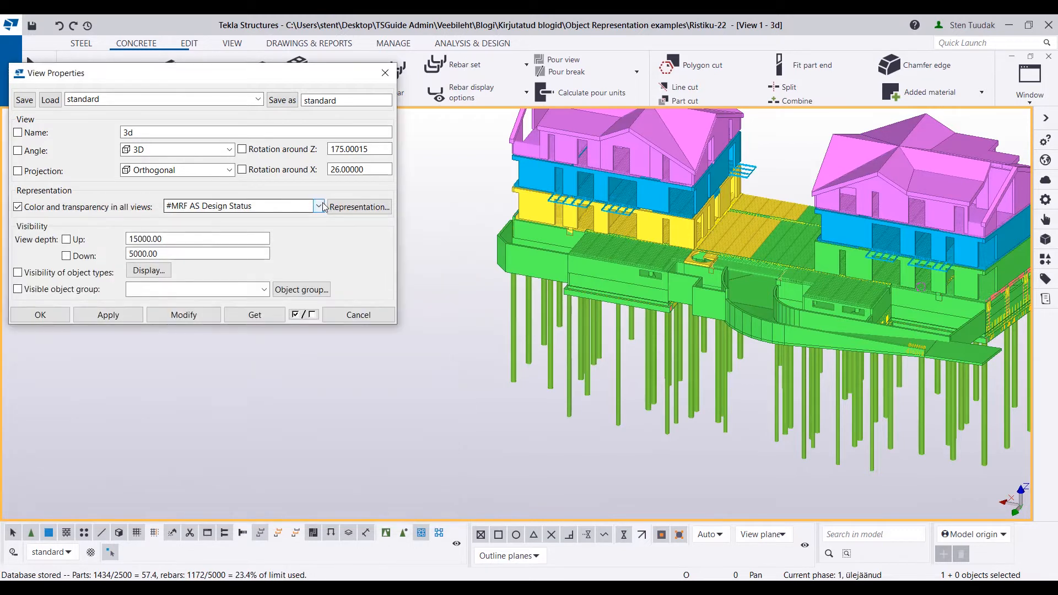
click(319, 206)
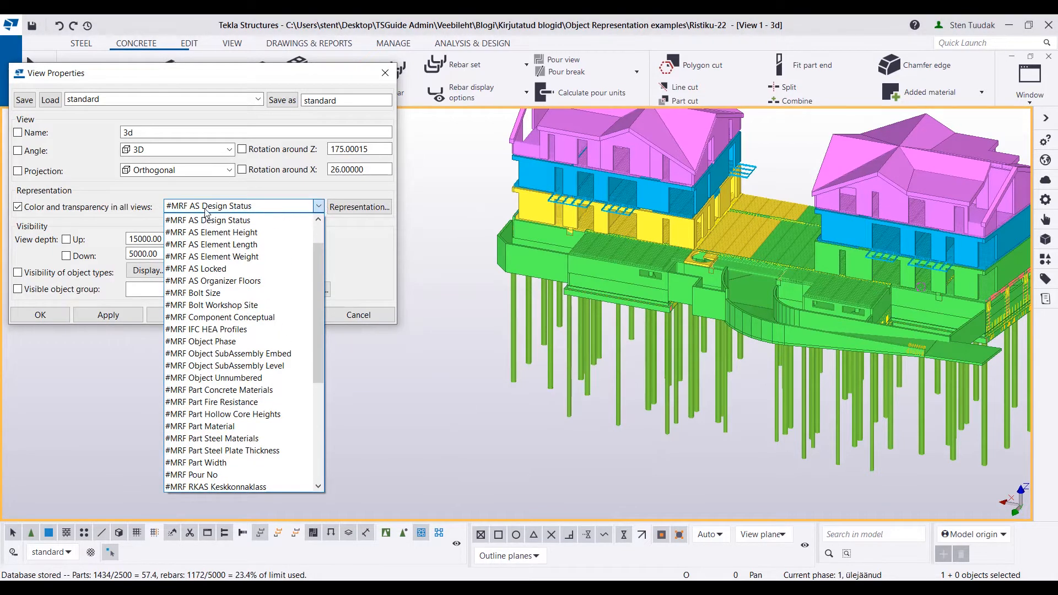
click(219, 233)
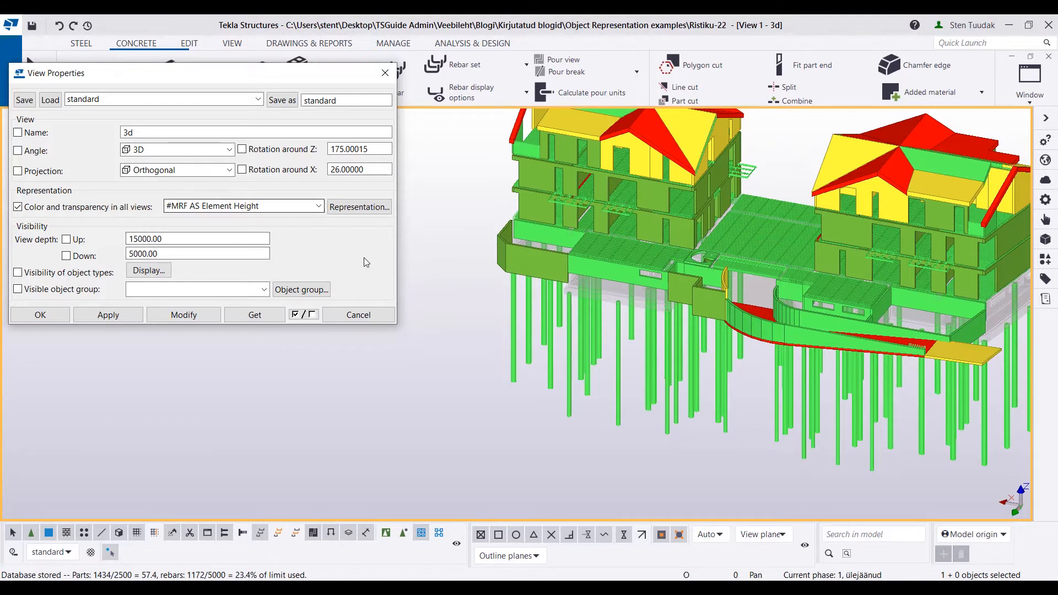
Step: Inspect the curved ramp, set selection to objects in components, and open the #MRF AS Element Height representation settings
ctrl+middle_drag(603, 264, 714, 270)
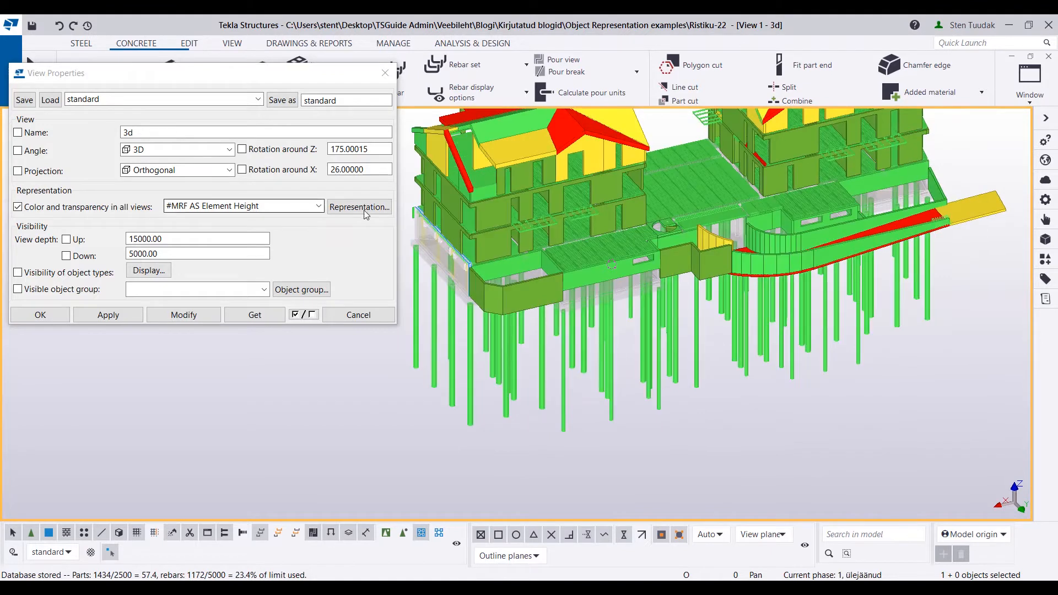
scroll(779, 295, up, 6)
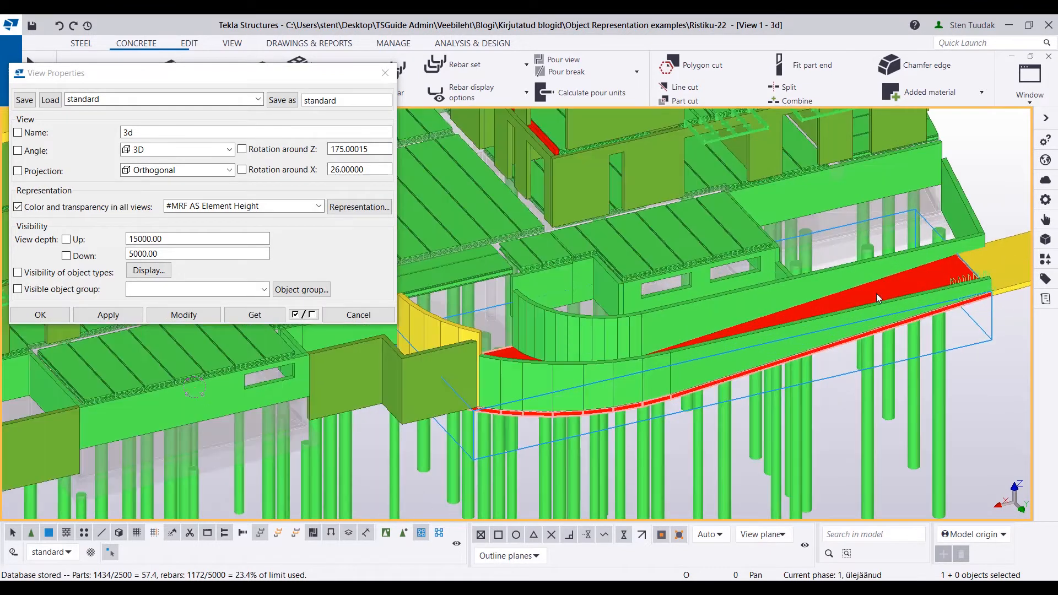
ctrl+middle_drag(878, 293, 844, 285)
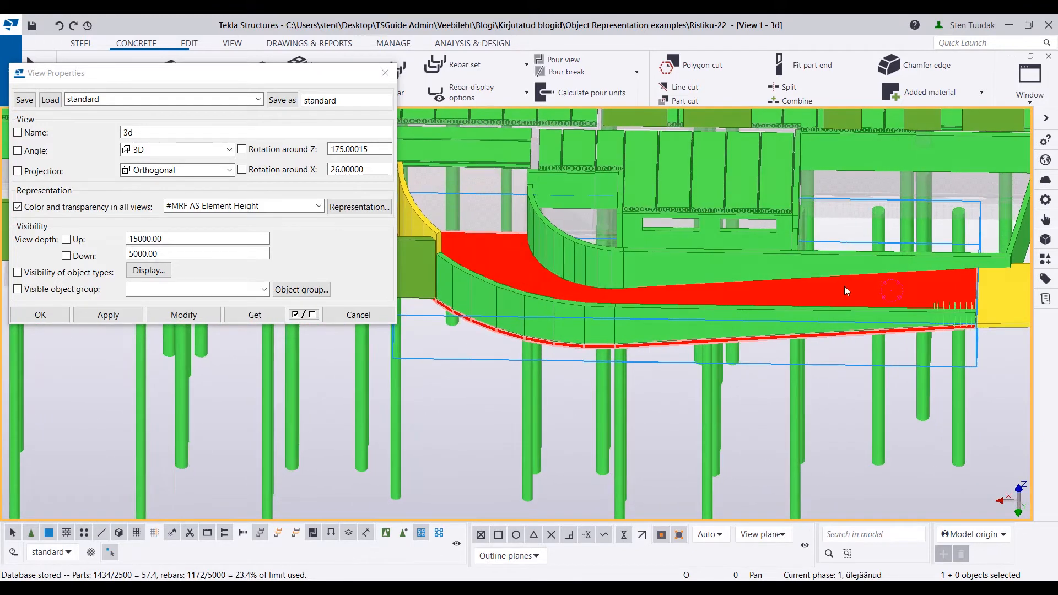
click(404, 534)
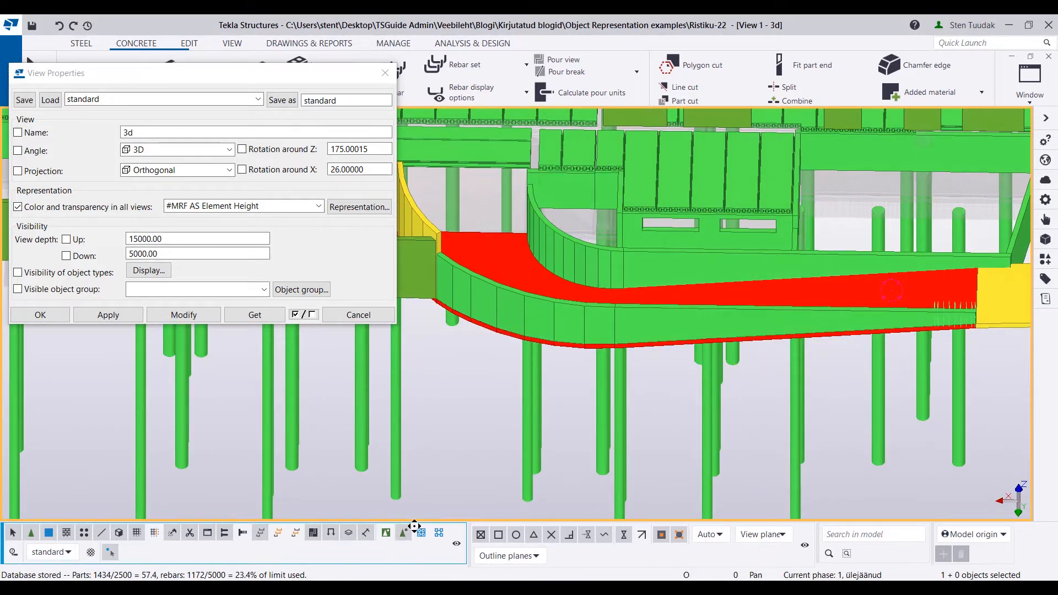
click(359, 206)
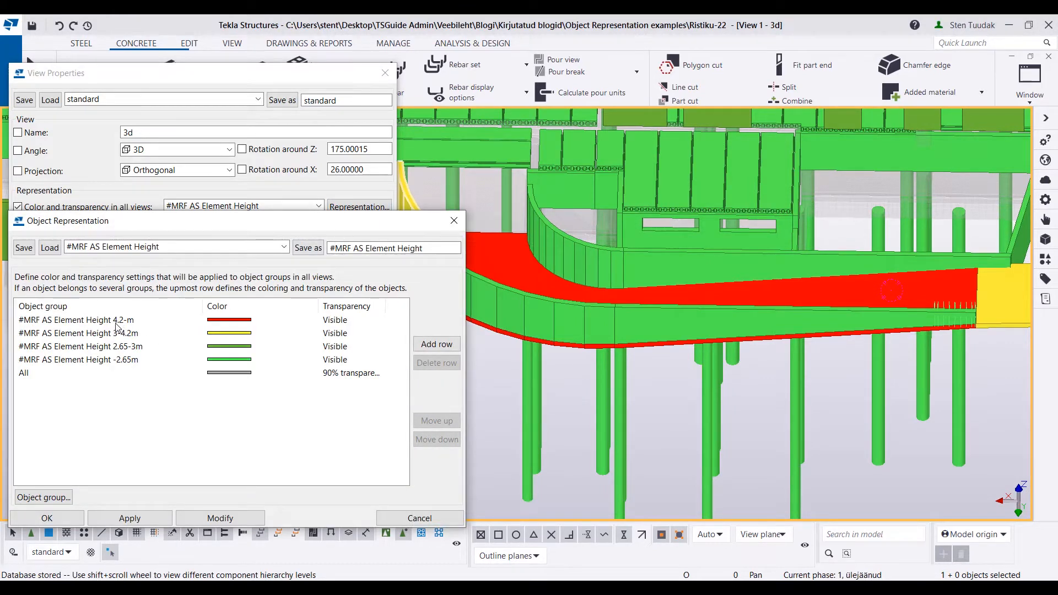
Step: Show the ramp slab's dimensions and properties beside the height color list, and clear the selection
click(922, 288)
scroll(924, 289, down, 2)
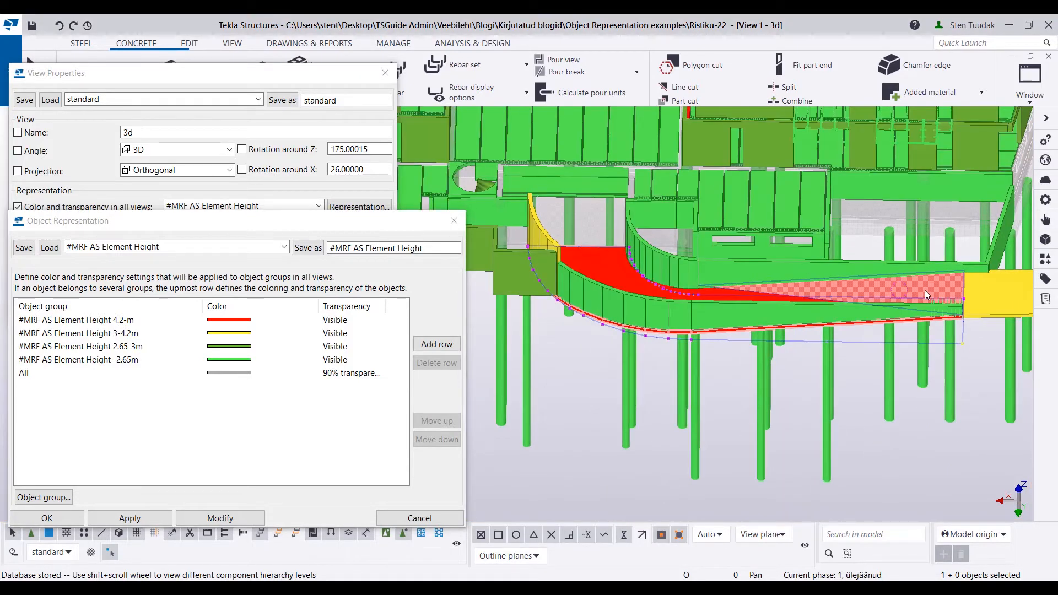
double_click(925, 290)
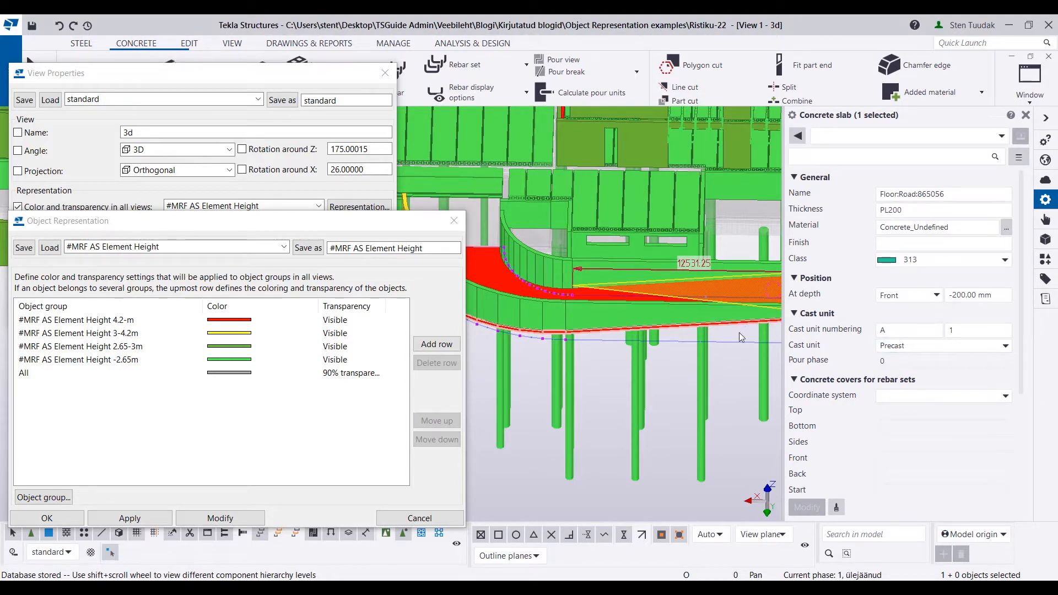
click(735, 373)
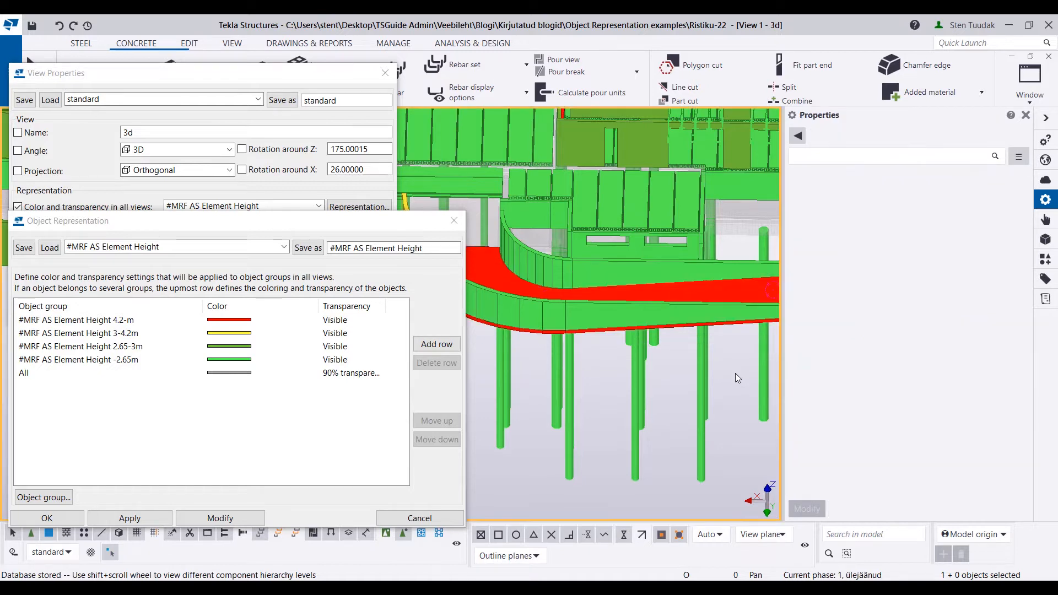
Step: Examine the roof elements, gable walls and storeys of both buildings against the element height color ranges
scroll(735, 372, down, 5)
ctrl+middle_drag(712, 347, 780, 328)
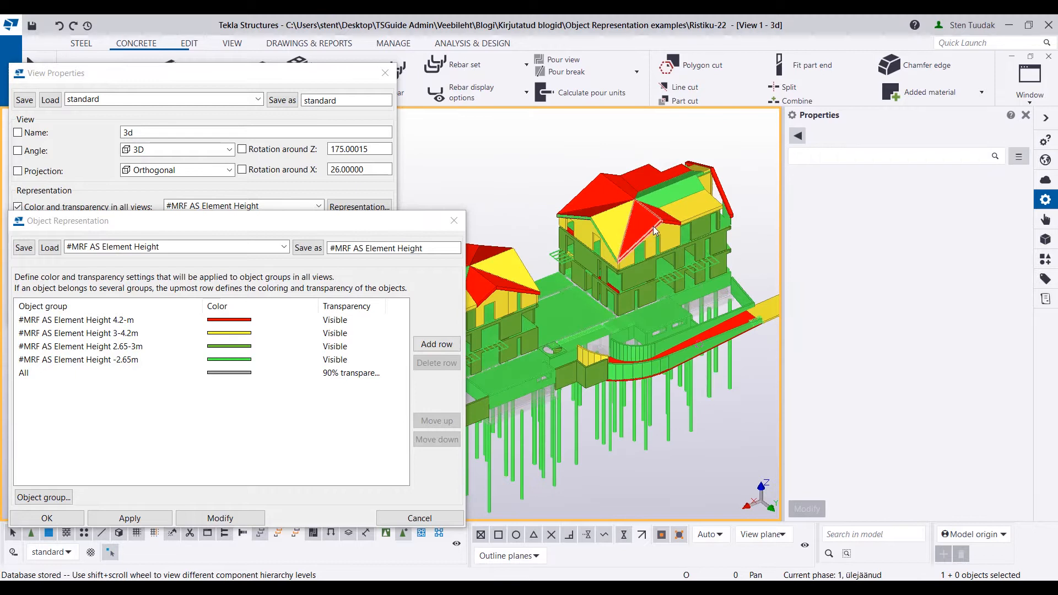
scroll(652, 225, up, 5)
ctrl+middle_drag(639, 233, 622, 194)
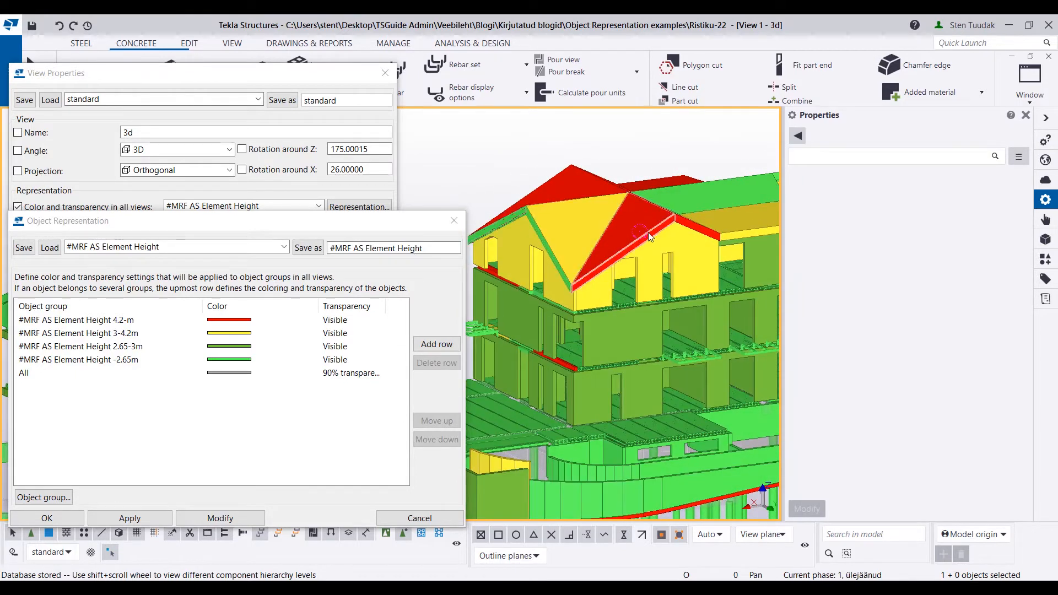
mouse_move(650, 231)
ctrl+middle_down()
mouse_move(671, 238)
mouse_move(654, 271)
mouse_move(559, 279)
mouse_move(649, 237)
mouse_move(788, 212)
ctrl+middle_up()
scroll(683, 236, down, 3)
middle_drag(647, 228, 730, 199)
middle_drag(652, 202, 695, 210)
scroll(613, 315, up, 2)
ctrl+middle_drag(613, 316, 670, 339)
scroll(721, 328, down, 2)
scroll(670, 339, down, 2)
Step: Color the model by #MRF AS Element Length and review the color assigned to each length range
click(455, 220)
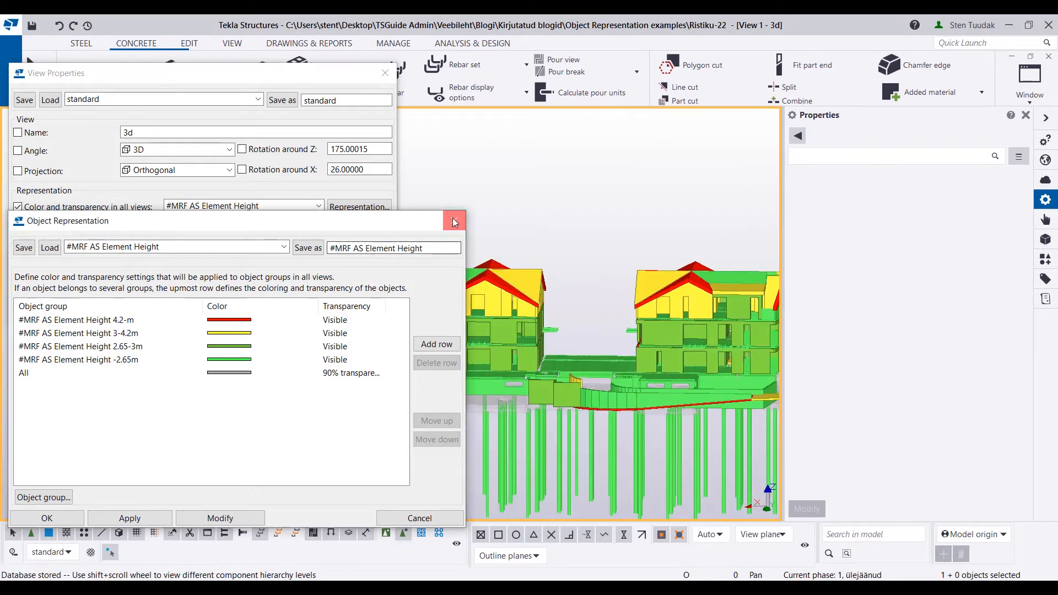
click(318, 206)
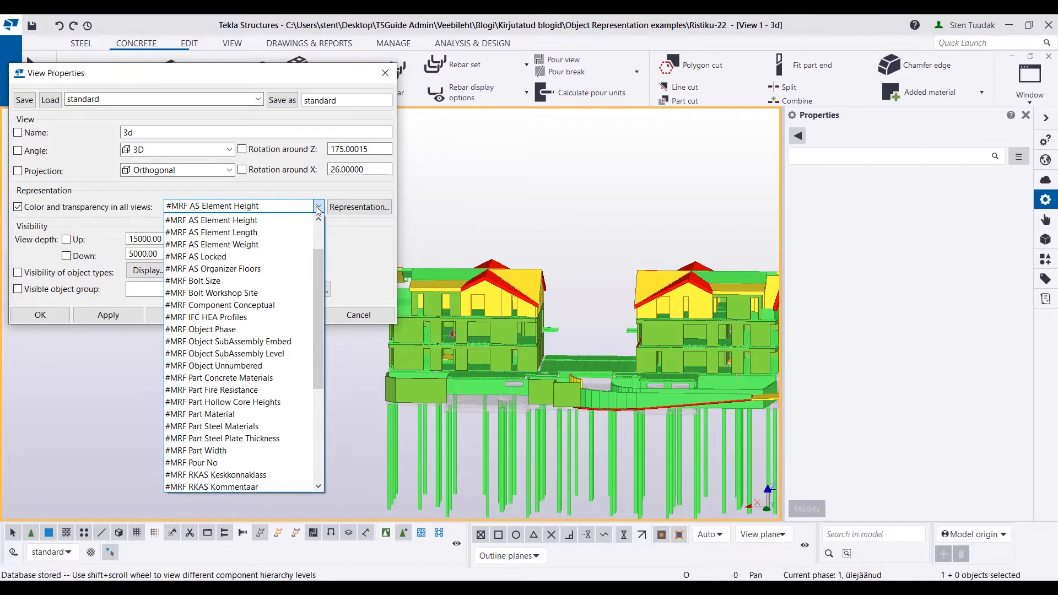
click(278, 232)
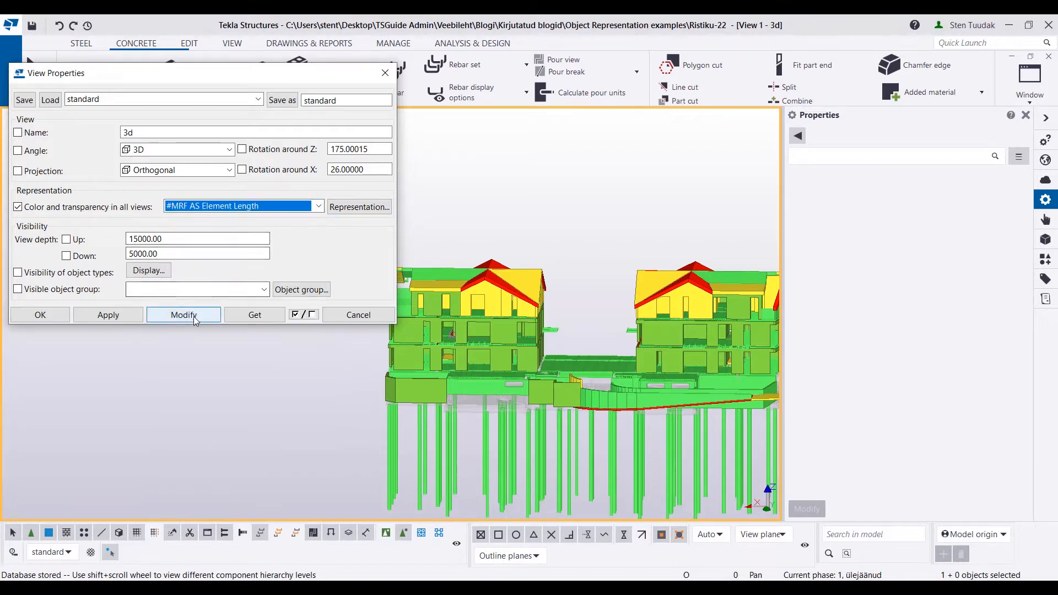
click(193, 316)
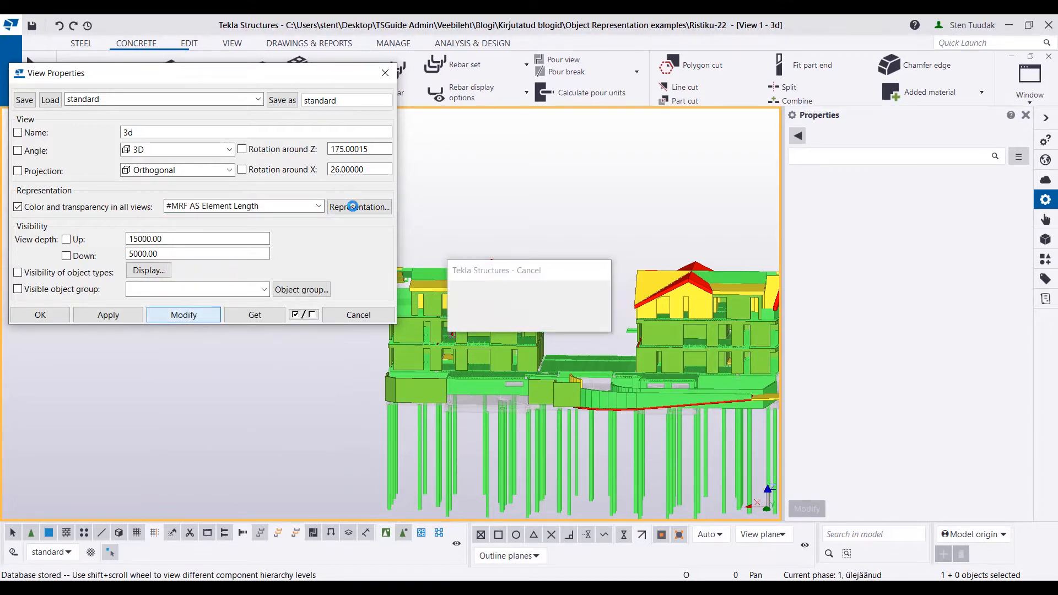
click(356, 206)
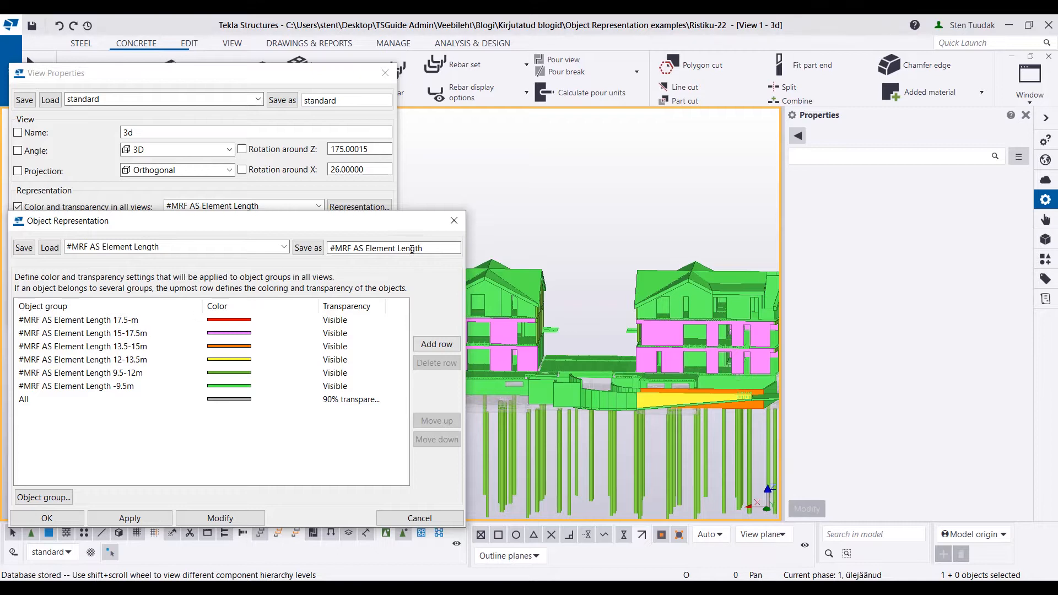
click(448, 227)
Step: Check the length and properties of the pink upper wall panel, clear the selection, and view the buildings from behind
middle_drag(687, 354, 597, 353)
scroll(597, 352, up, 3)
scroll(580, 348, up, 5)
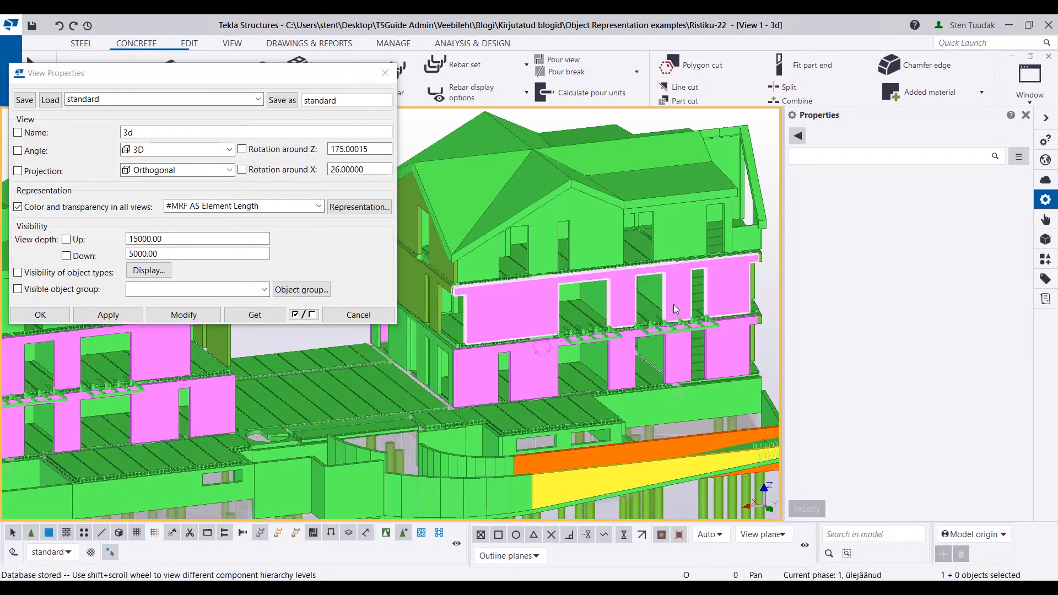
click(724, 293)
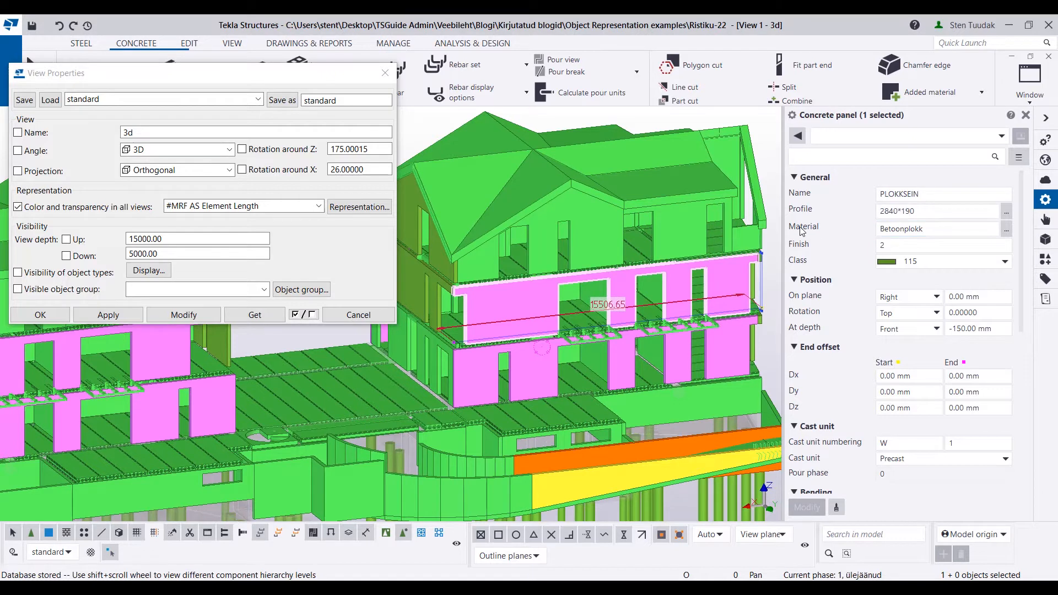
click(778, 232)
scroll(778, 233, down, 2)
ctrl+middle_drag(675, 297, 628, 358)
Step: Color the model by #MRF AS Element Weight, with its weight range colors shown below the view properties
click(237, 207)
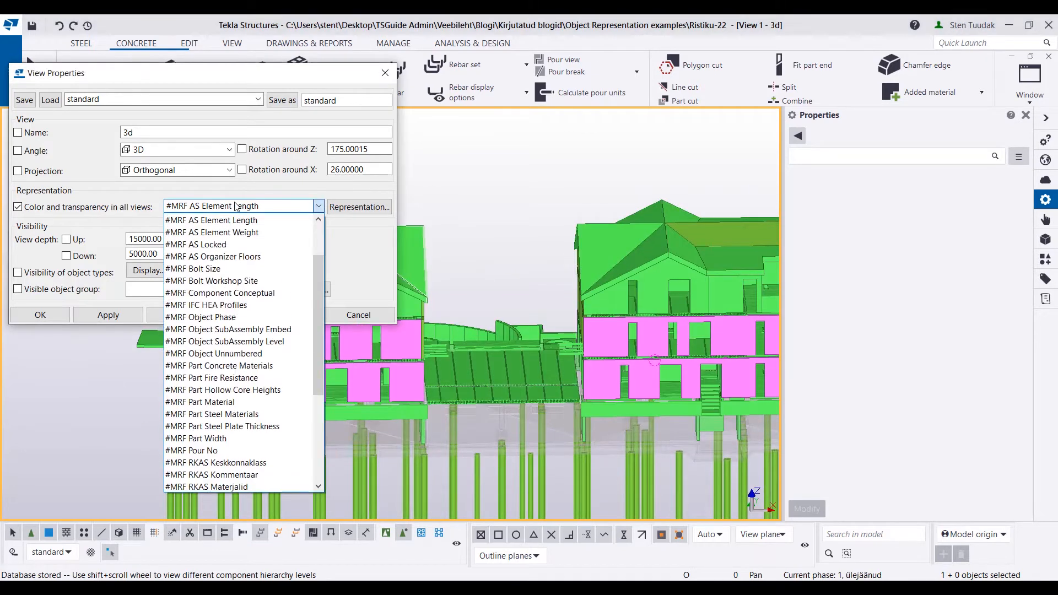
click(236, 231)
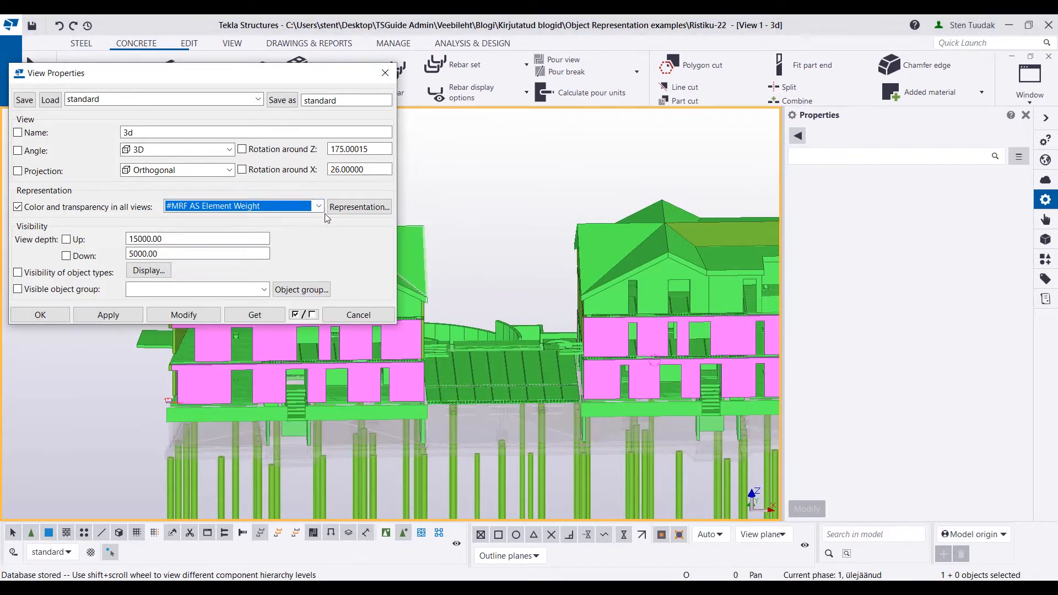
click(359, 206)
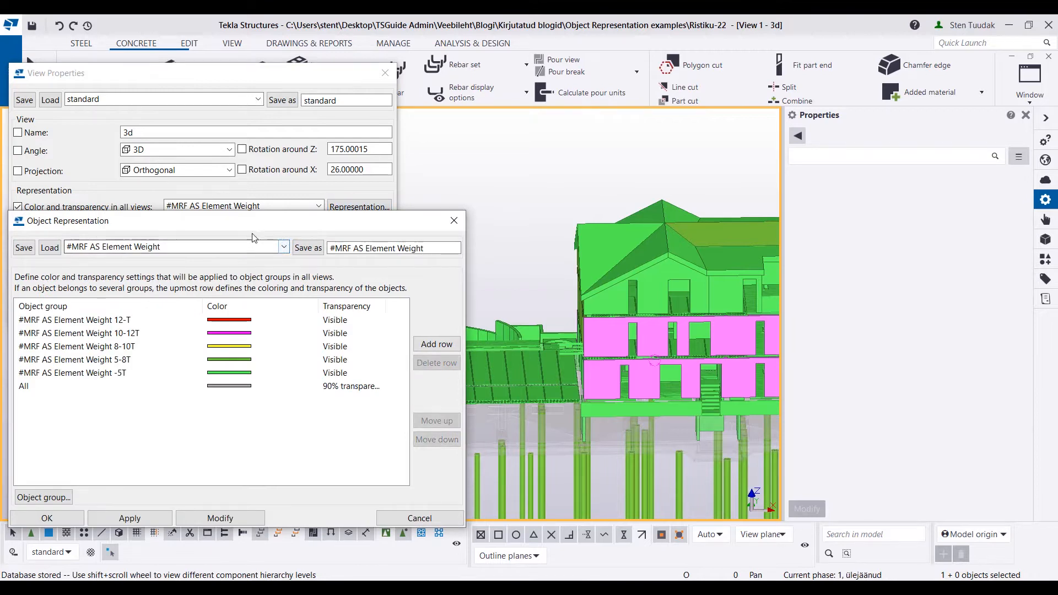
drag(256, 219, 256, 310)
drag(298, 72, 300, 45)
click(466, 397)
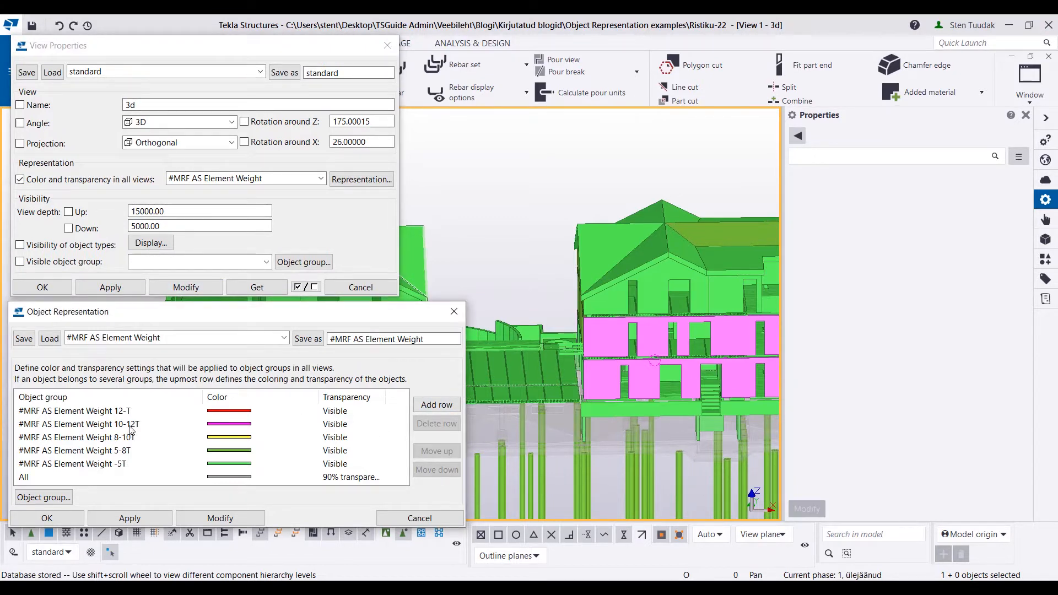
click(205, 291)
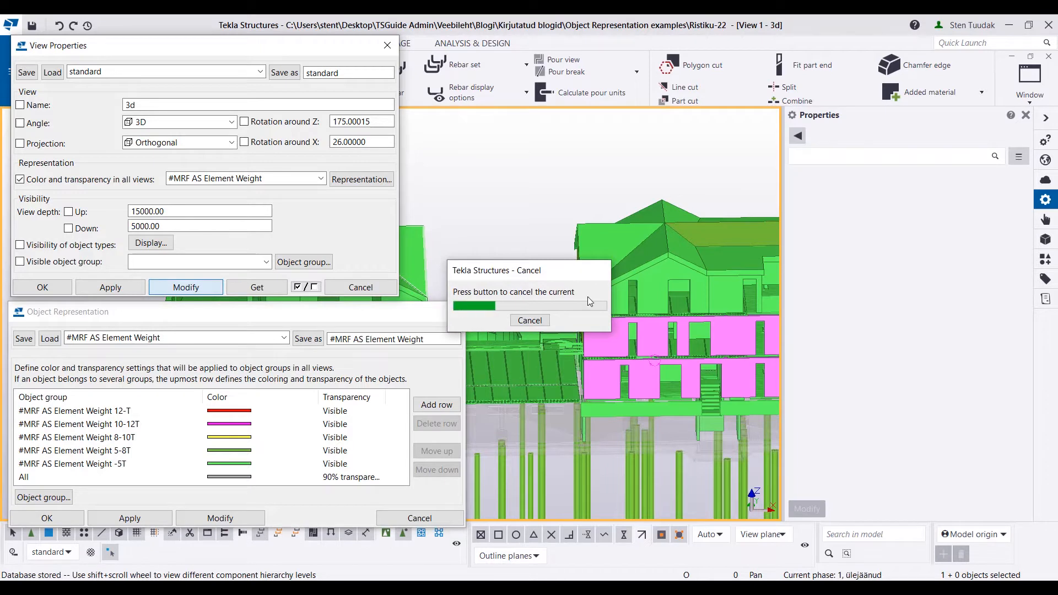
Step: Close the weight representation settings and show the properties of the red straight wall panel along the ramp
click(456, 319)
ctrl+middle_drag(461, 371, 553, 489)
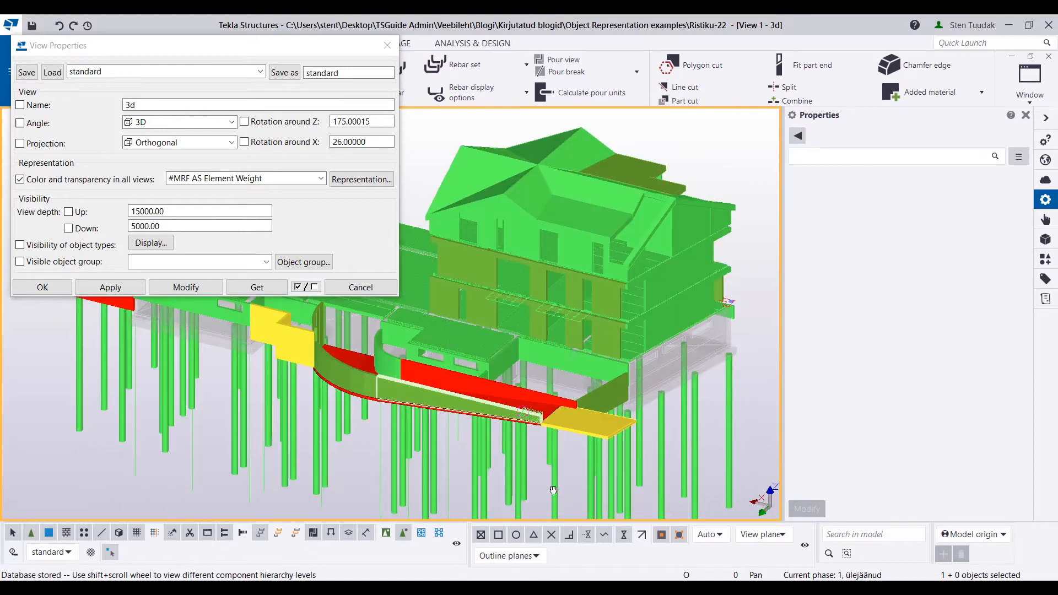
scroll(502, 375, up, 5)
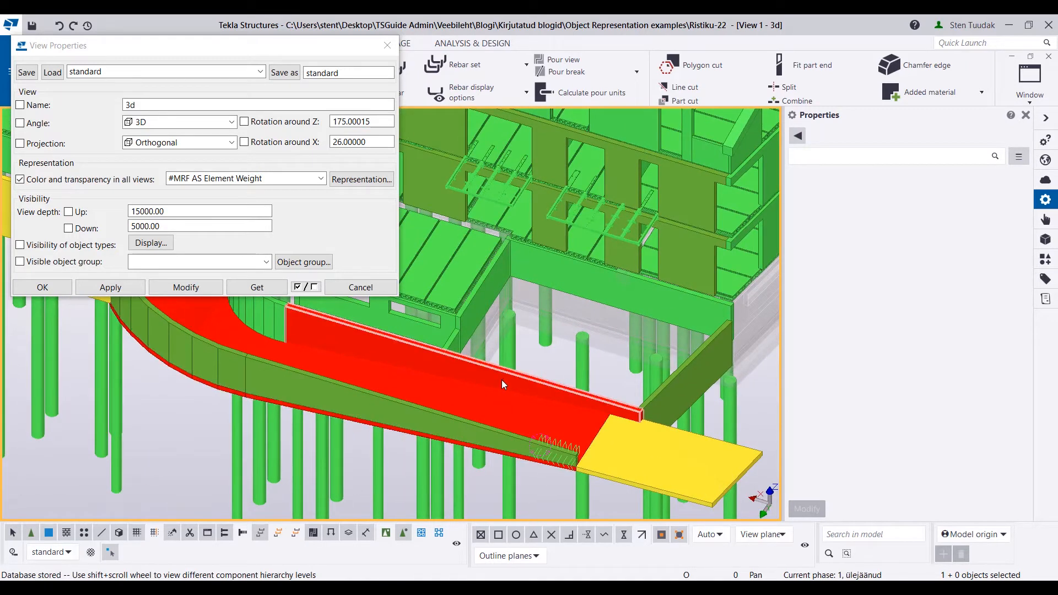
mouse_move(500, 377)
ctrl+middle_down()
mouse_move(484, 392)
mouse_move(439, 386)
ctrl+middle_up()
click(438, 382)
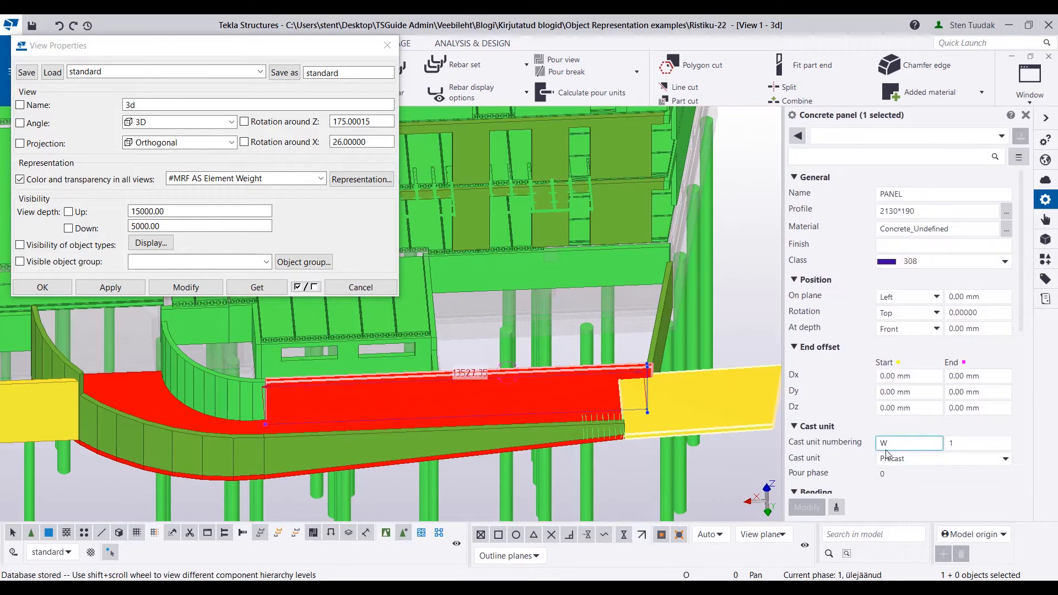
Step: Examine the red and yellow wall panels along the ramp and at the building corner in the weight coloring
scroll(322, 378, down, 5)
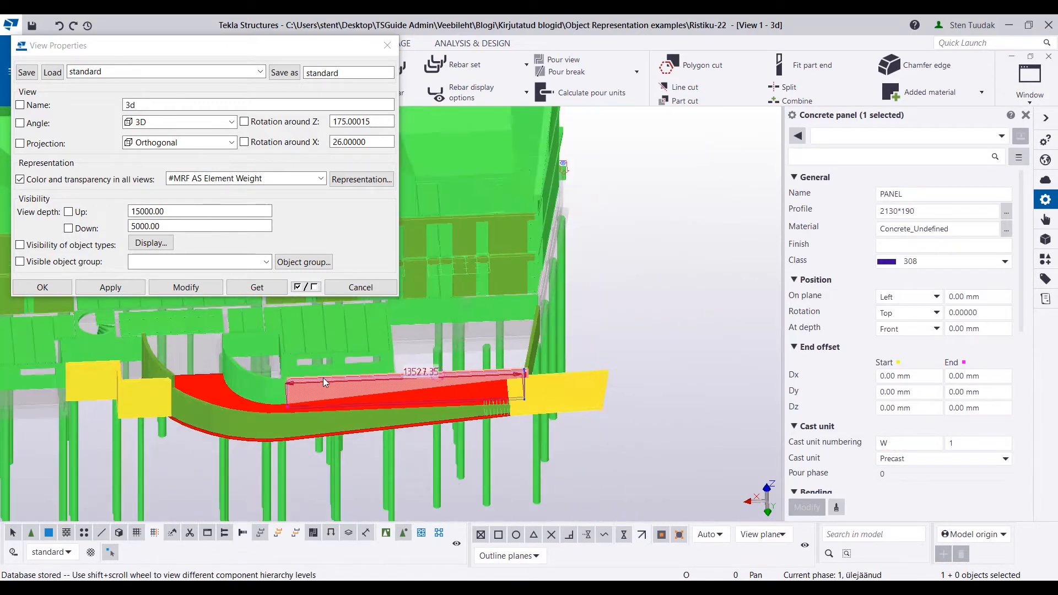
middle_drag(205, 387, 479, 409)
scroll(281, 410, up, 2)
middle_drag(283, 412, 329, 392)
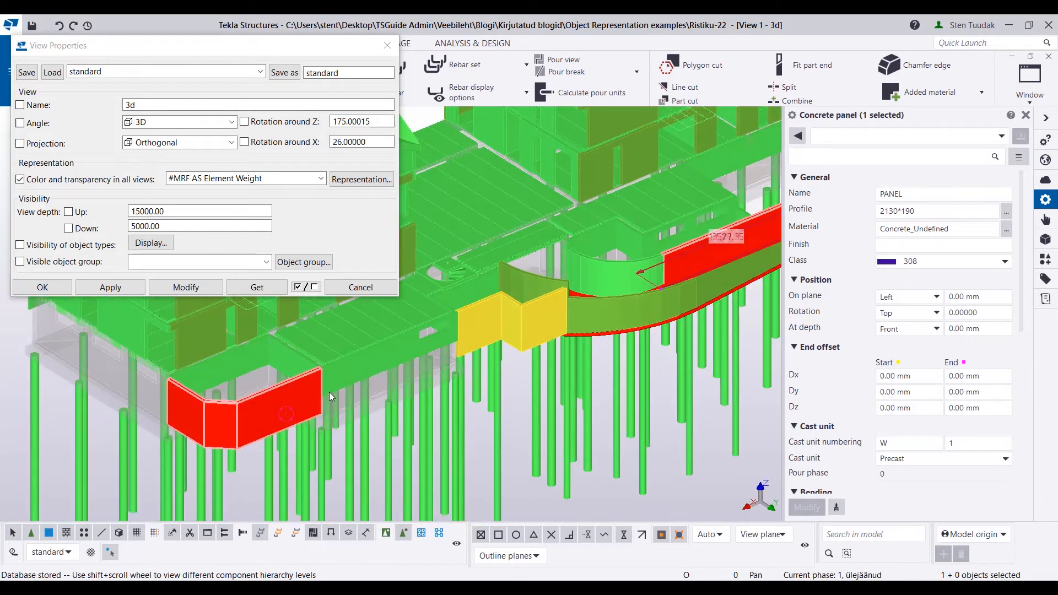
scroll(248, 416, up, 3)
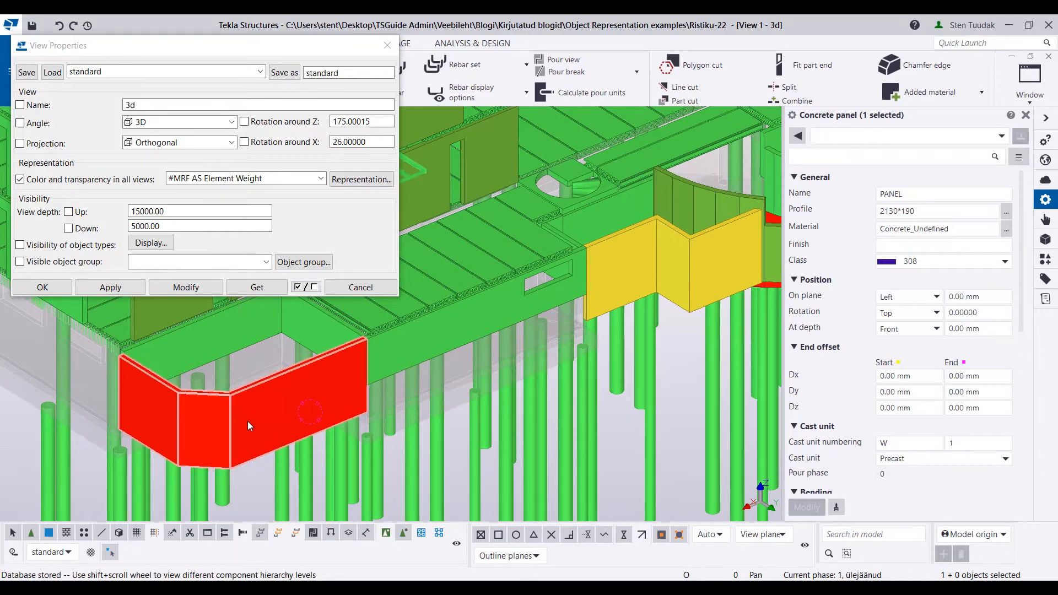
scroll(247, 449, down, 3)
ctrl+middle_drag(262, 452, 364, 370)
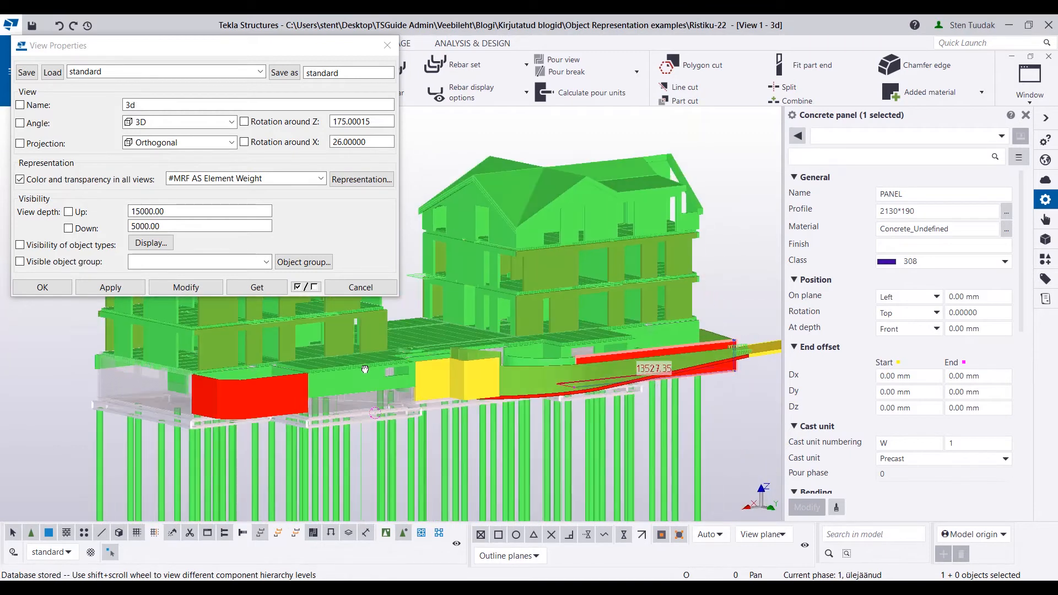
Step: Color the model by #MRF AS Locked and clear the panel selection
click(324, 179)
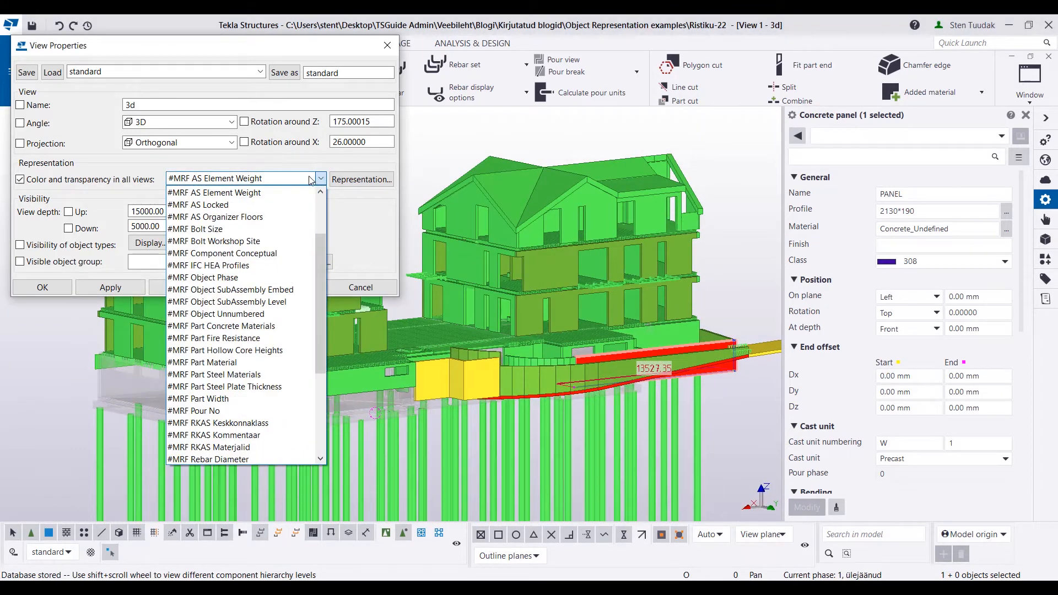
click(274, 205)
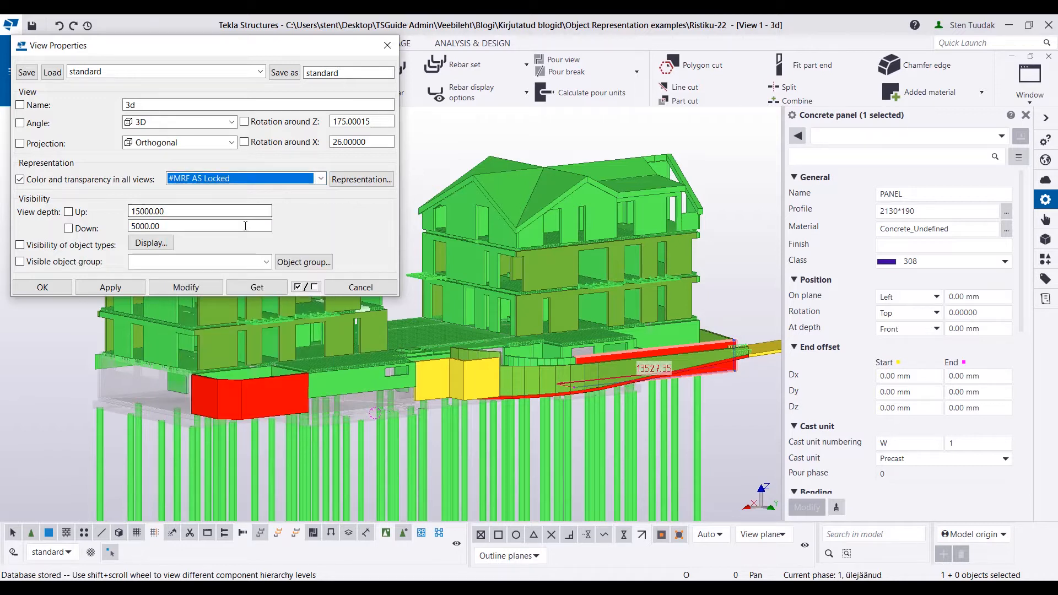
click(188, 289)
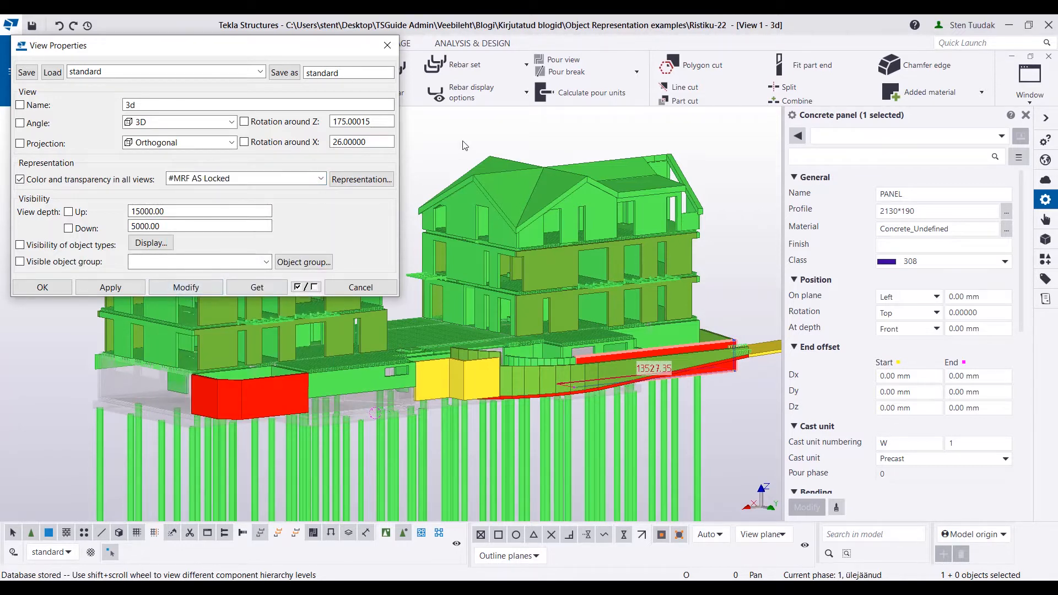
click(187, 289)
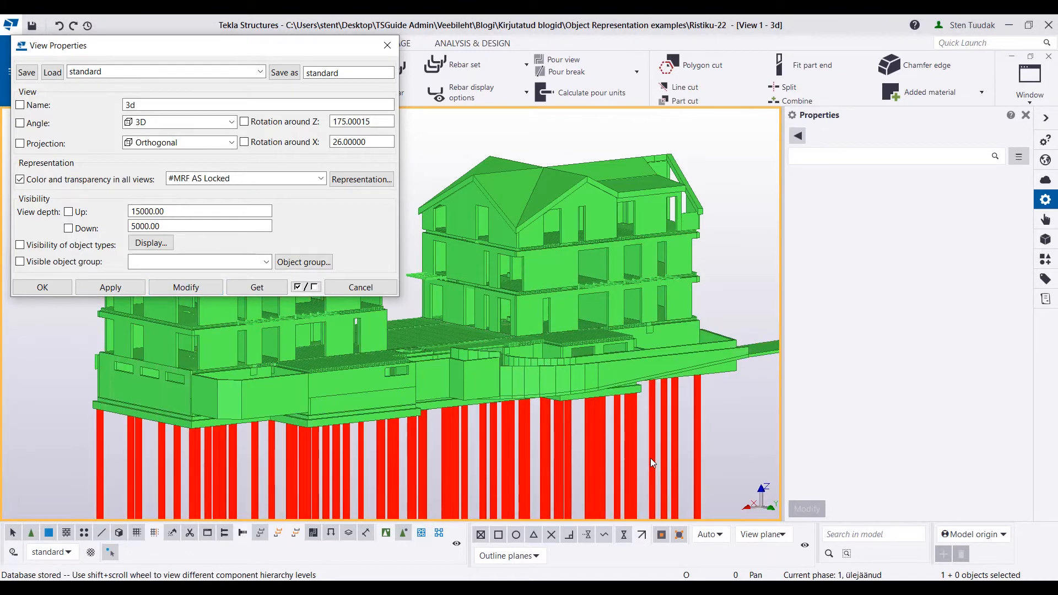
scroll(650, 458, down, 1)
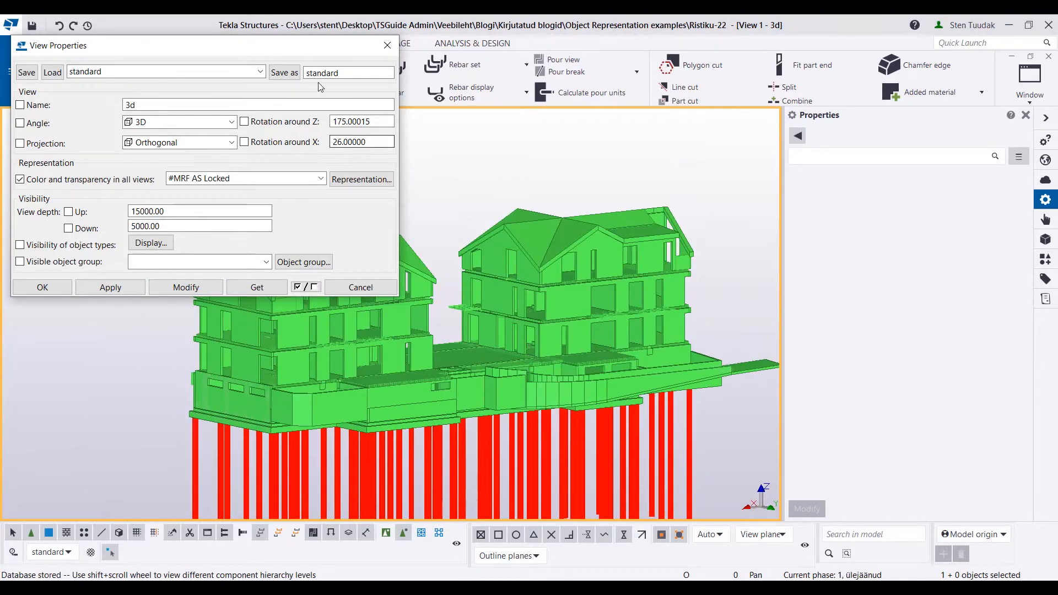
Step: Locate the Locks command, return to the concrete commands, and view the lock-status coloring from another side
drag(315, 51, 304, 130)
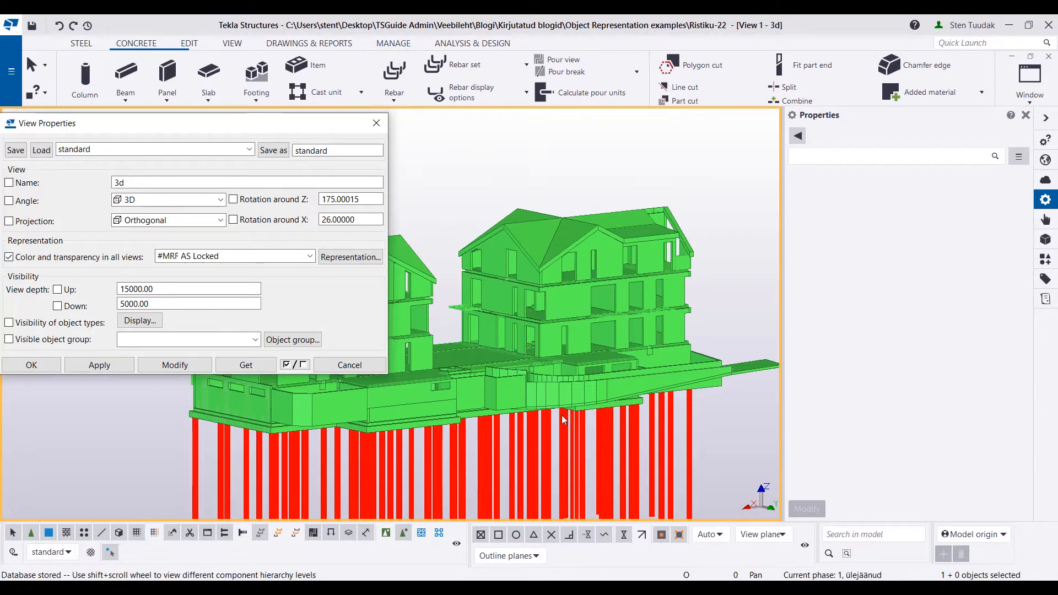
click(392, 44)
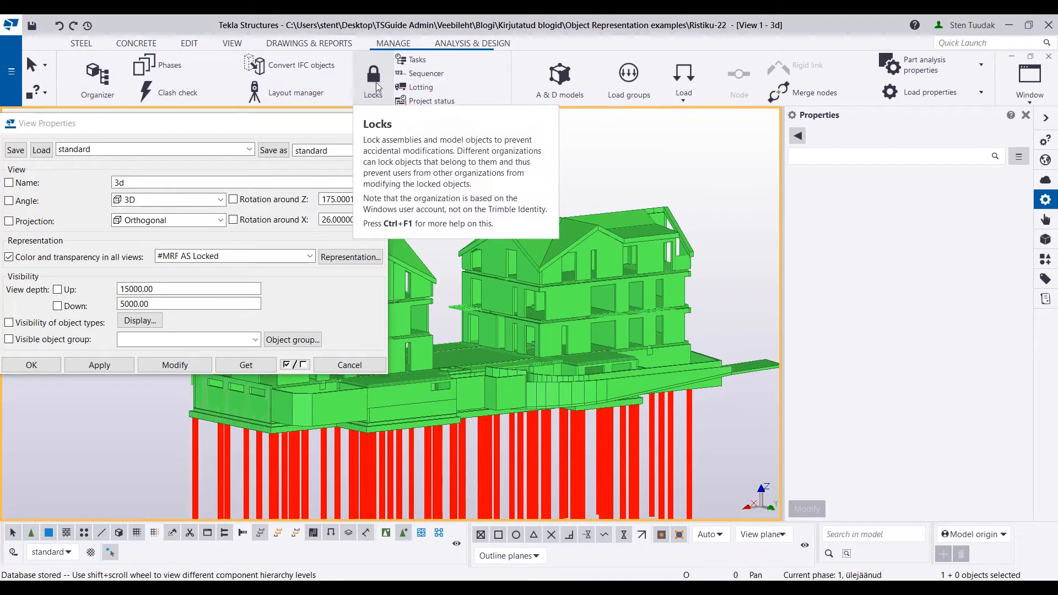
click(146, 41)
drag(151, 128, 160, 59)
scroll(556, 413, down, 2)
ctrl+middle_drag(624, 450, 452, 453)
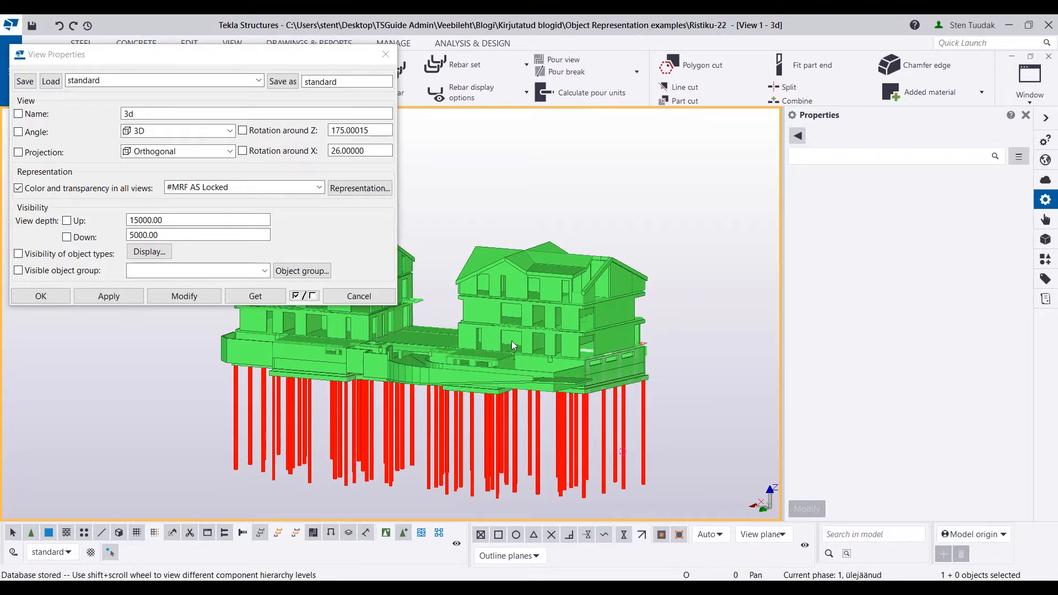
Step: Color the model by #MRF AS Organizer Floors and view the buildings from a different angle
click(318, 187)
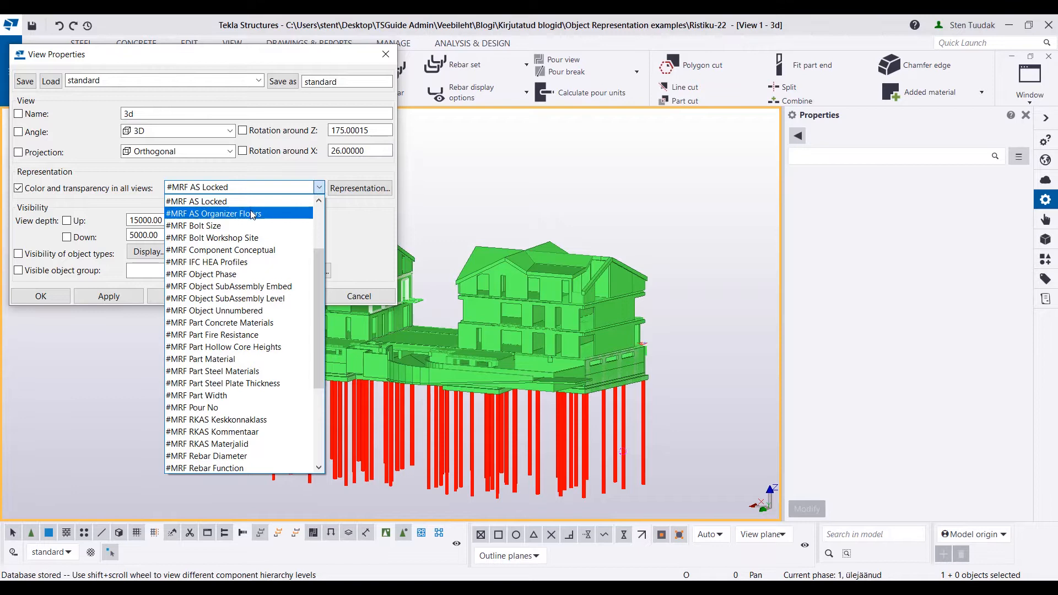
click(250, 214)
click(197, 297)
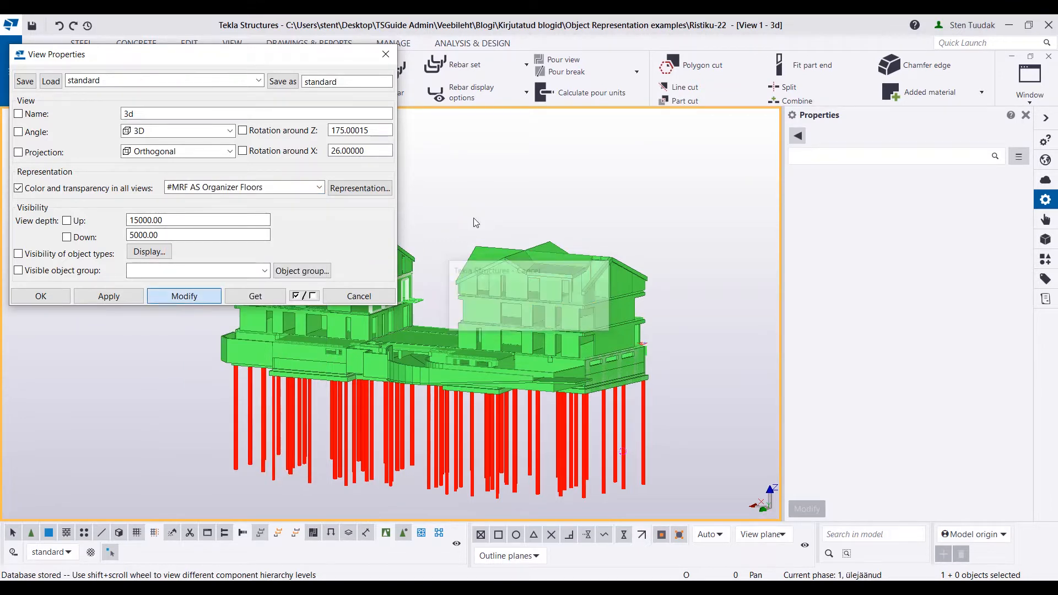
ctrl+middle_drag(508, 306, 331, 266)
Step: Enable the view filter rule Assembly type Does not equal 1, apply it, and view the filtered buildings
click(287, 273)
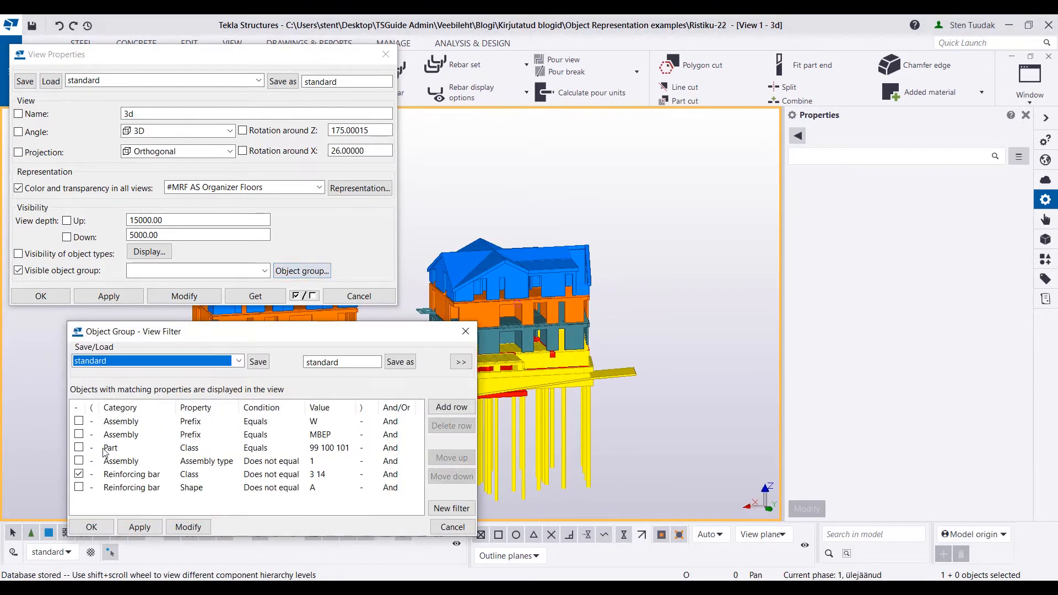
click(78, 460)
click(187, 526)
click(91, 527)
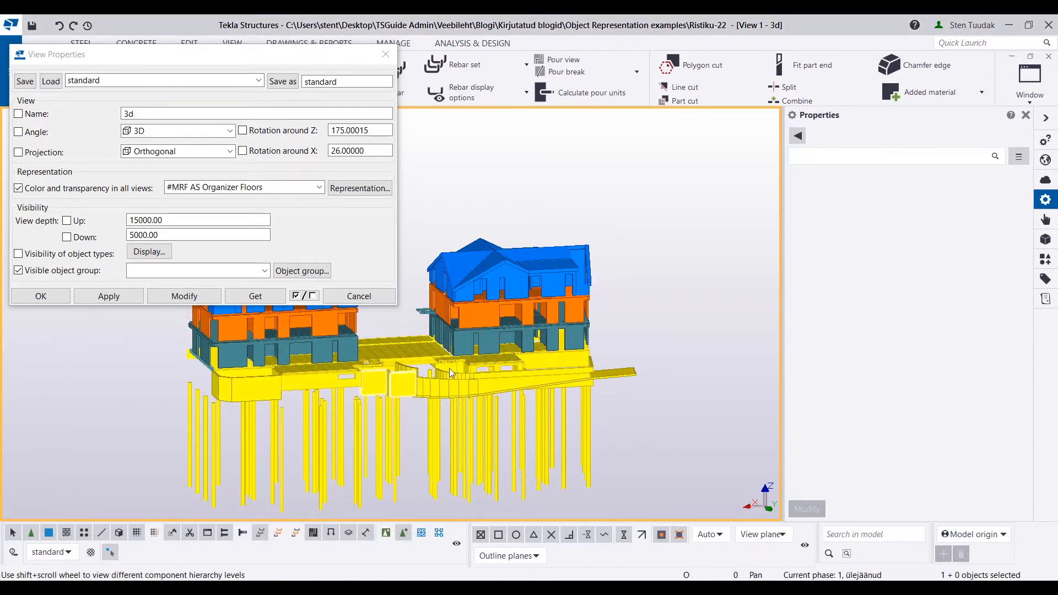
ctrl+middle_drag(525, 360, 473, 386)
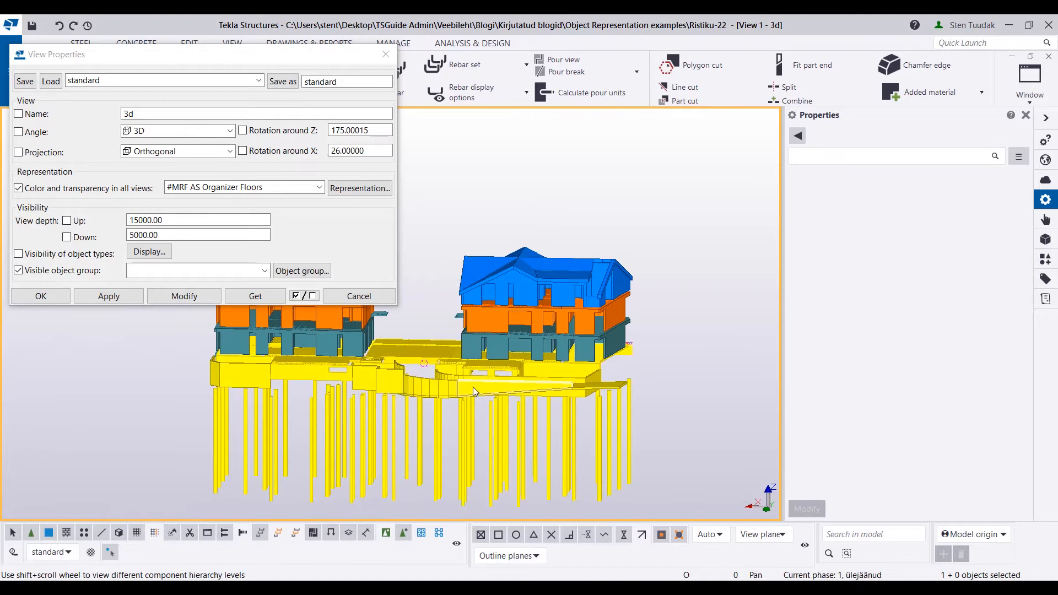
mouse_move(574, 391)
ctrl+middle_down()
mouse_move(487, 399)
mouse_move(573, 388)
ctrl+middle_up()
Step: Open the object representation settings for the organizer floors and compare the group colors with the floors of the building
click(380, 190)
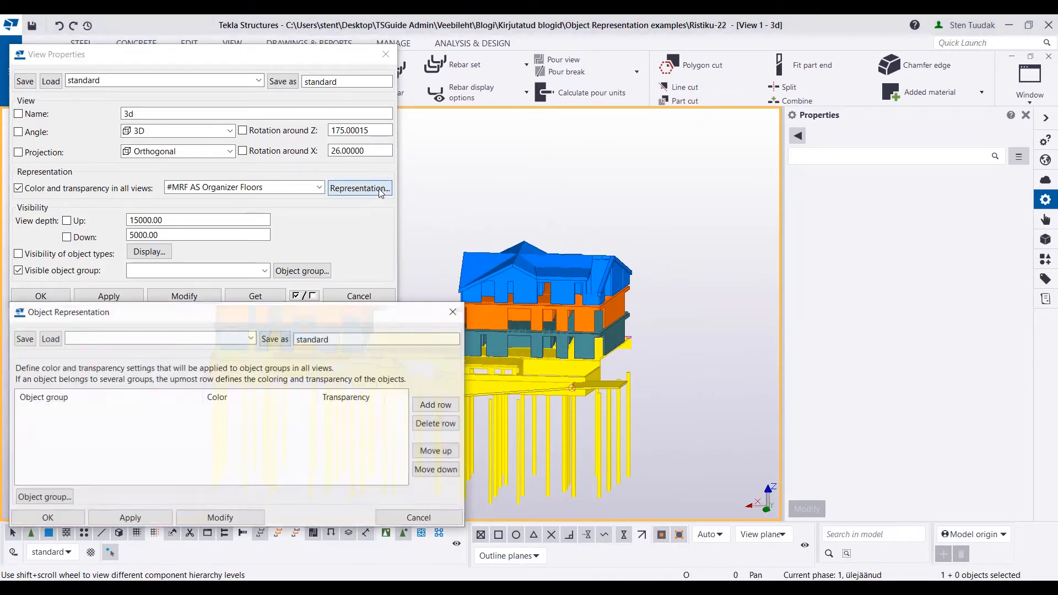
drag(259, 304, 273, 250)
middle_drag(566, 331, 755, 308)
scroll(734, 314, down, 2)
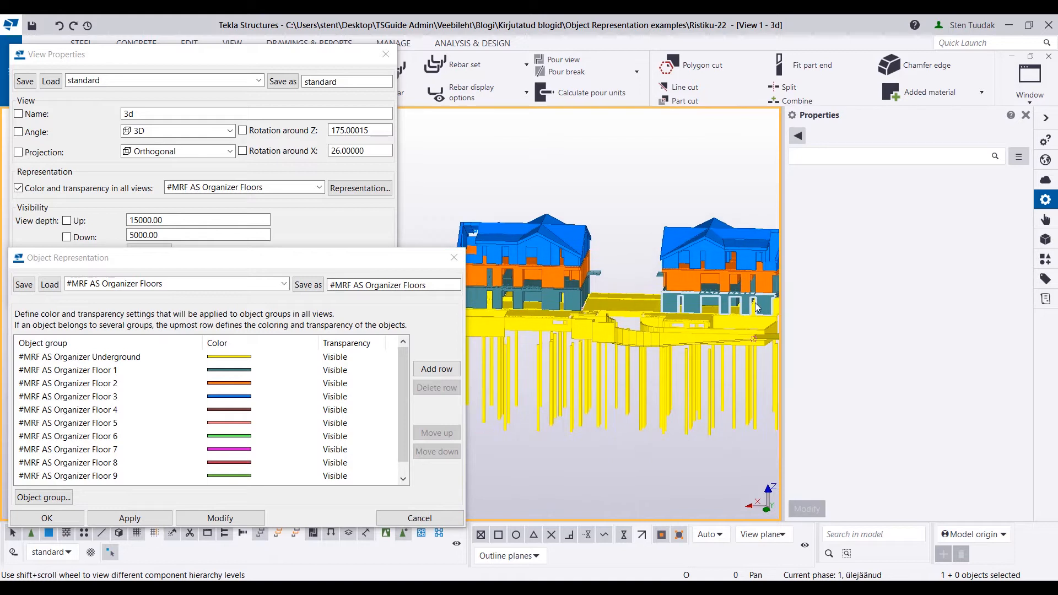
scroll(726, 313, up, 5)
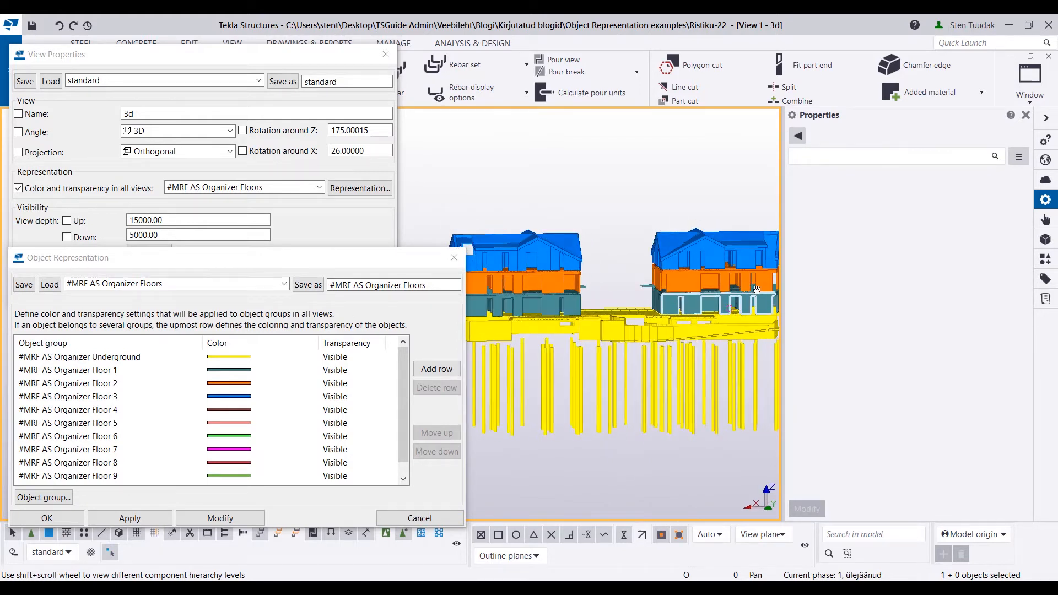
scroll(739, 315, up, 6)
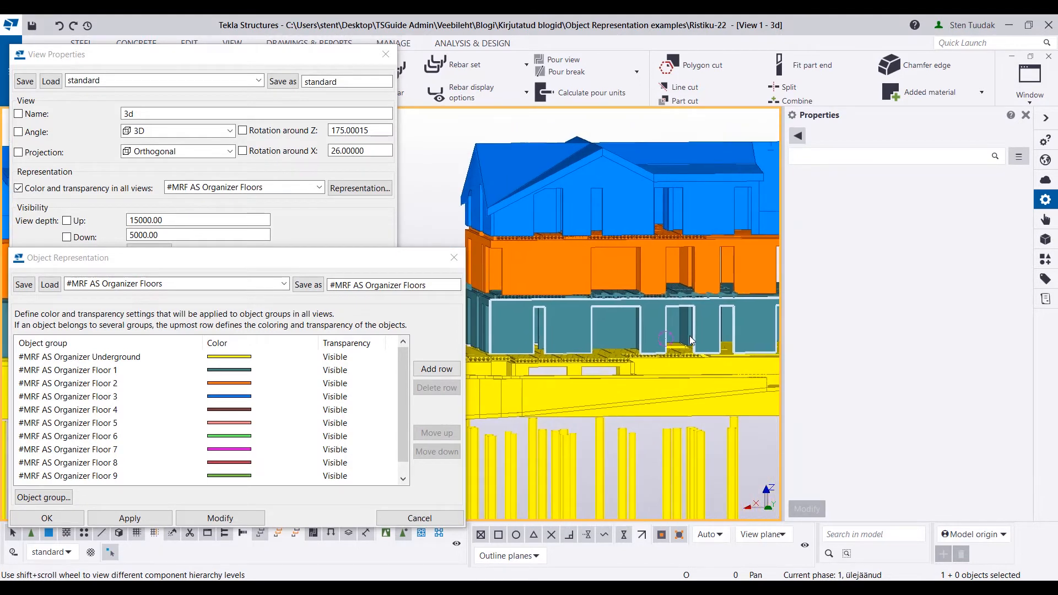
scroll(666, 351, up, 2)
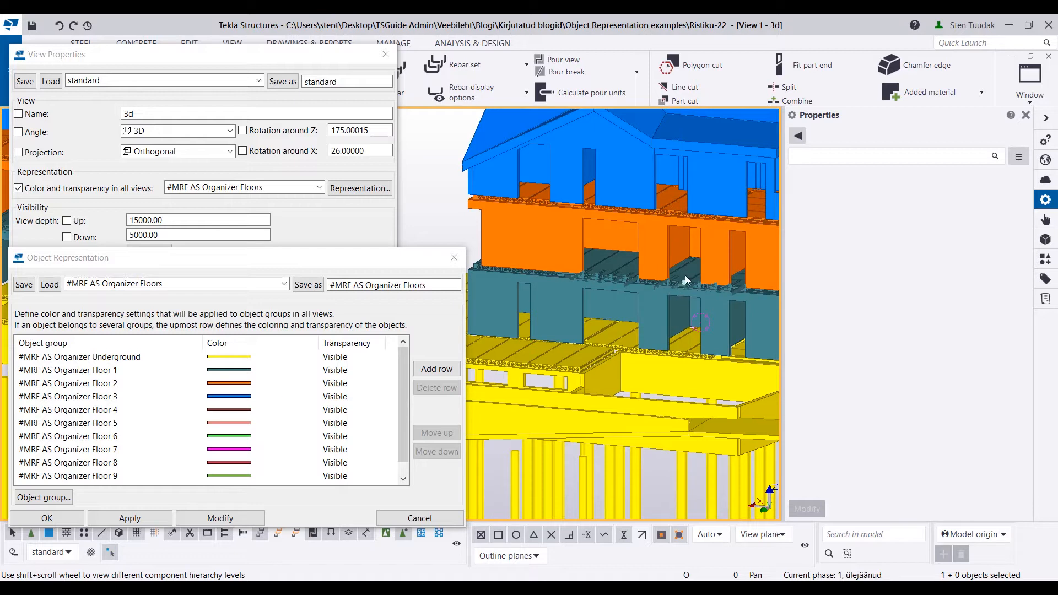
middle_drag(672, 264, 773, 260)
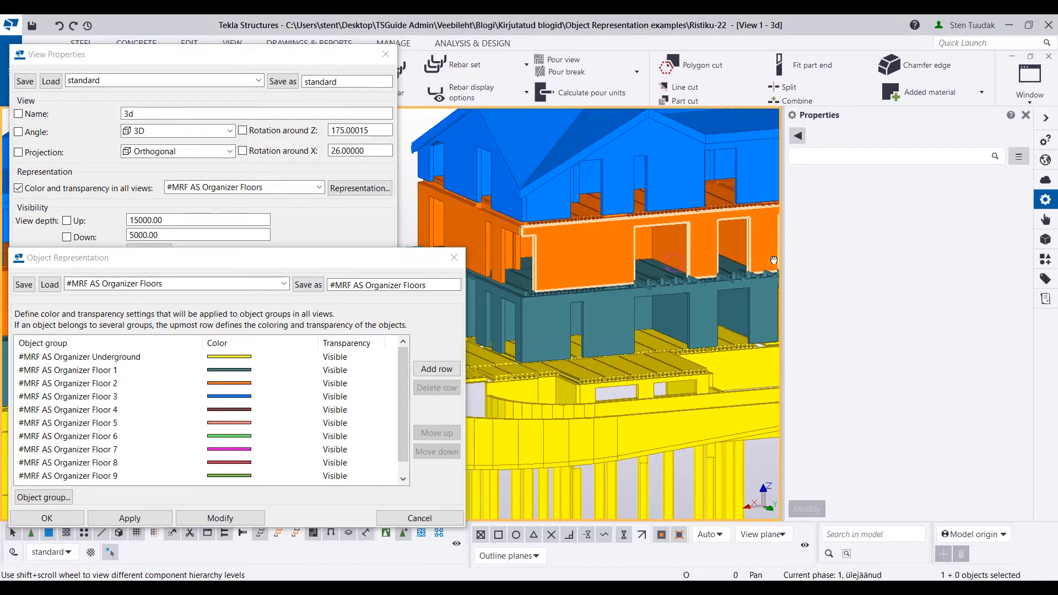
Step: Close the object properties to widen the model view and bring both buildings into view from an oblique angle
click(1025, 115)
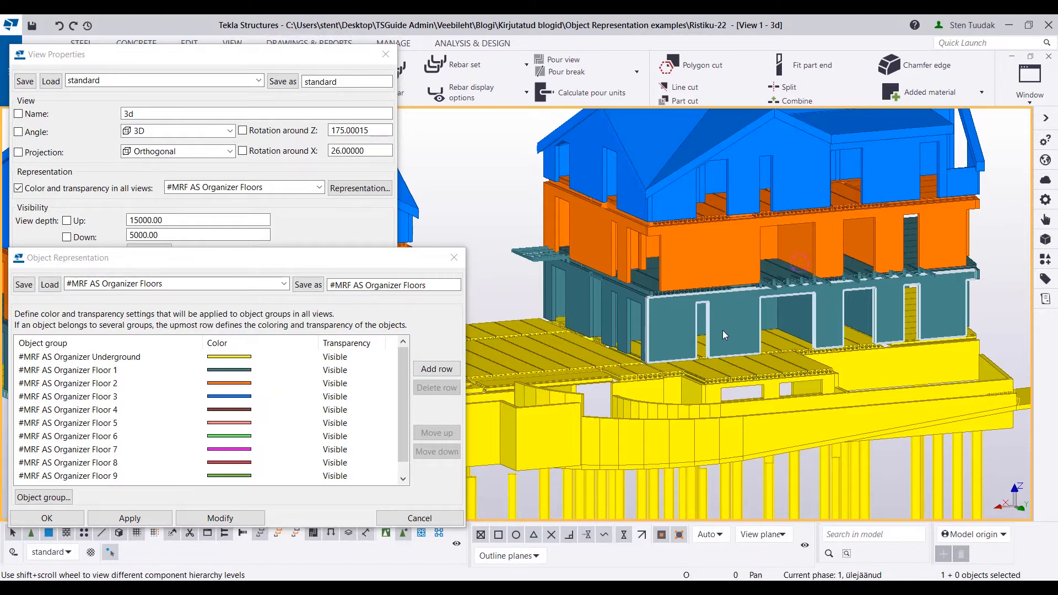
scroll(723, 333, down, 6)
ctrl+middle_drag(691, 309, 656, 327)
ctrl+middle_drag(777, 308, 878, 318)
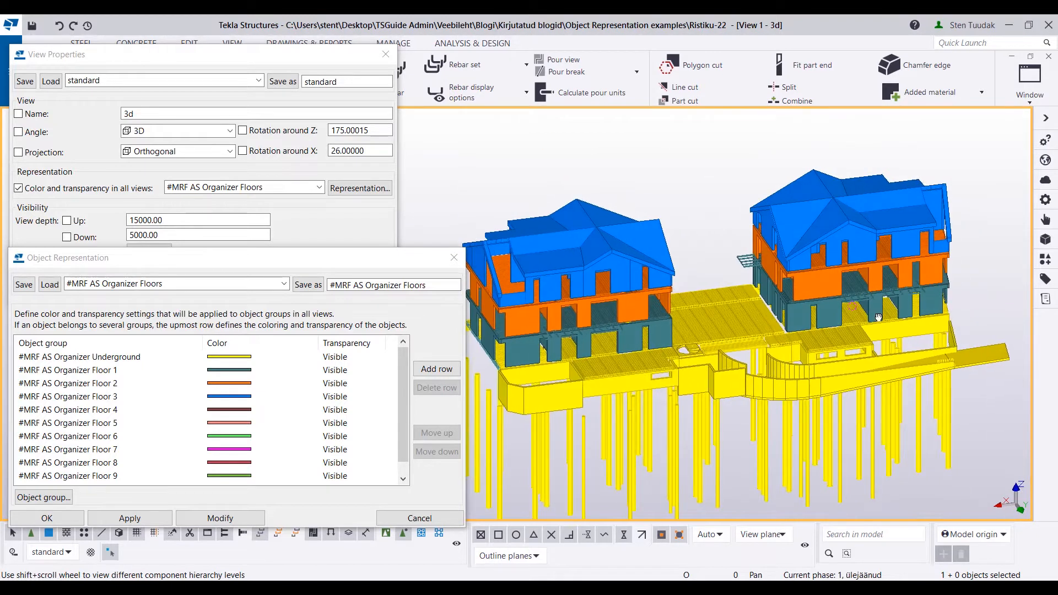
Step: Check the filter rule of the #MRF AS Organizer Floor 1 group, review the remaining groups, and close the representation settings
click(119, 371)
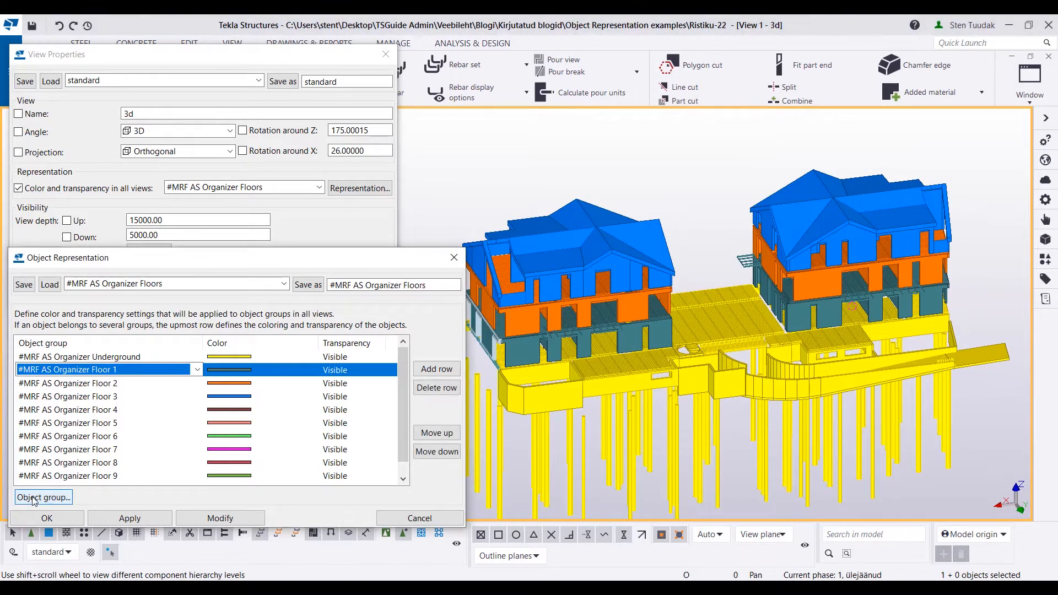
click(33, 498)
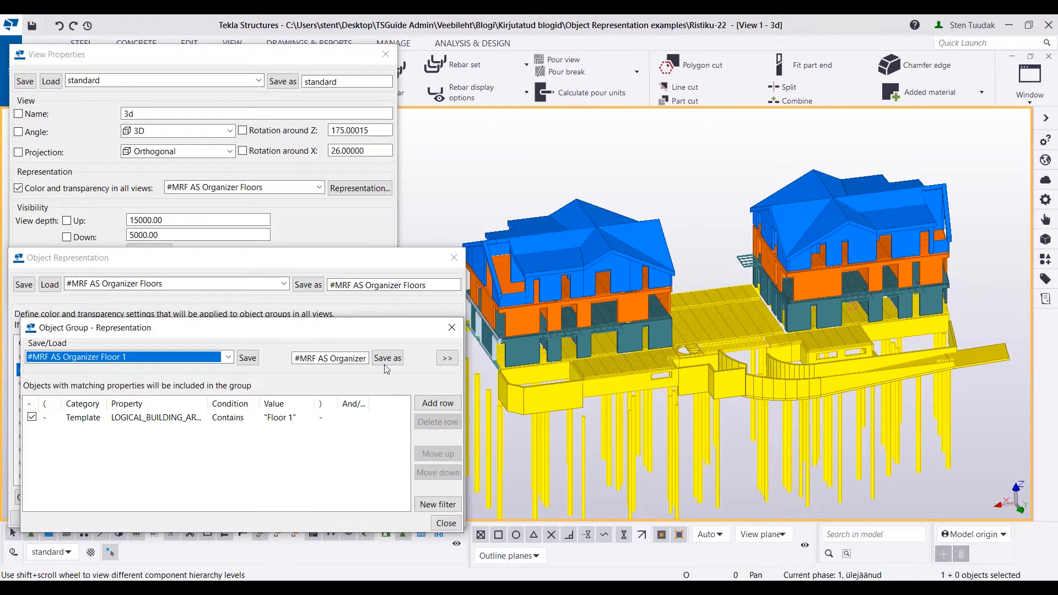
click(452, 327)
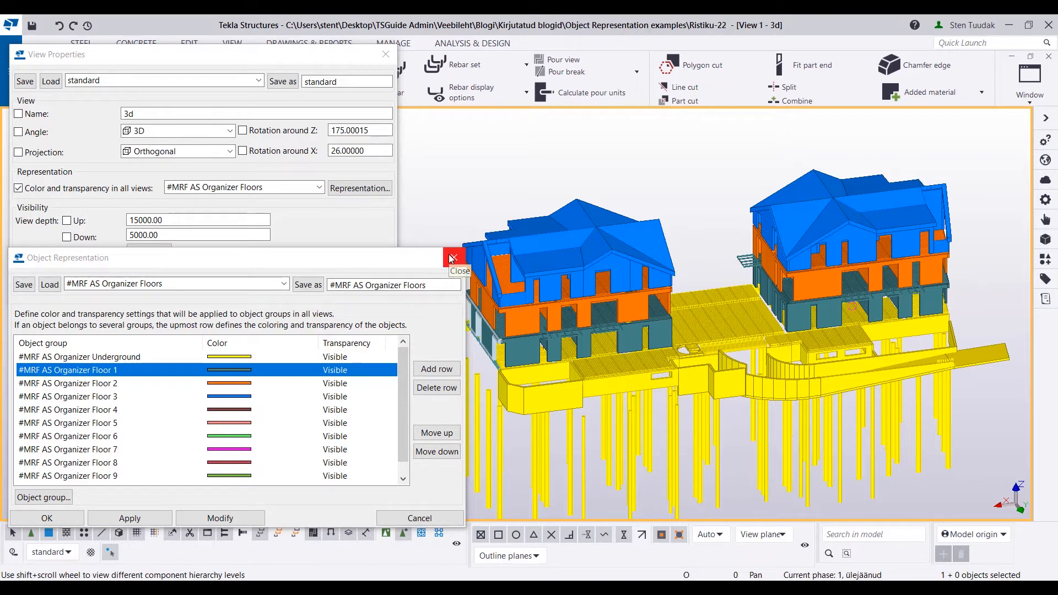
scroll(262, 436, down, 1)
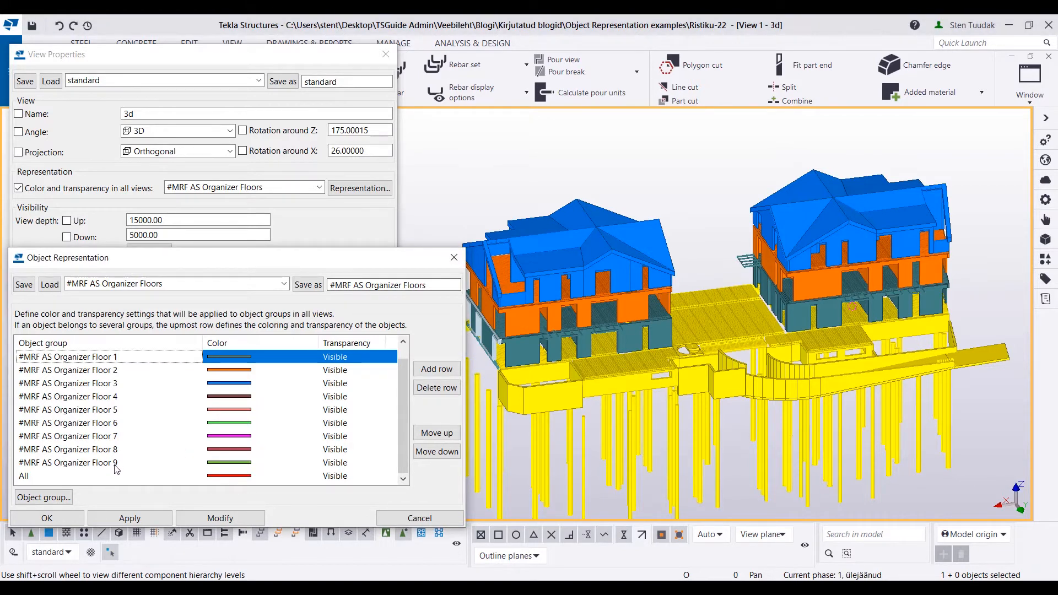
click(454, 257)
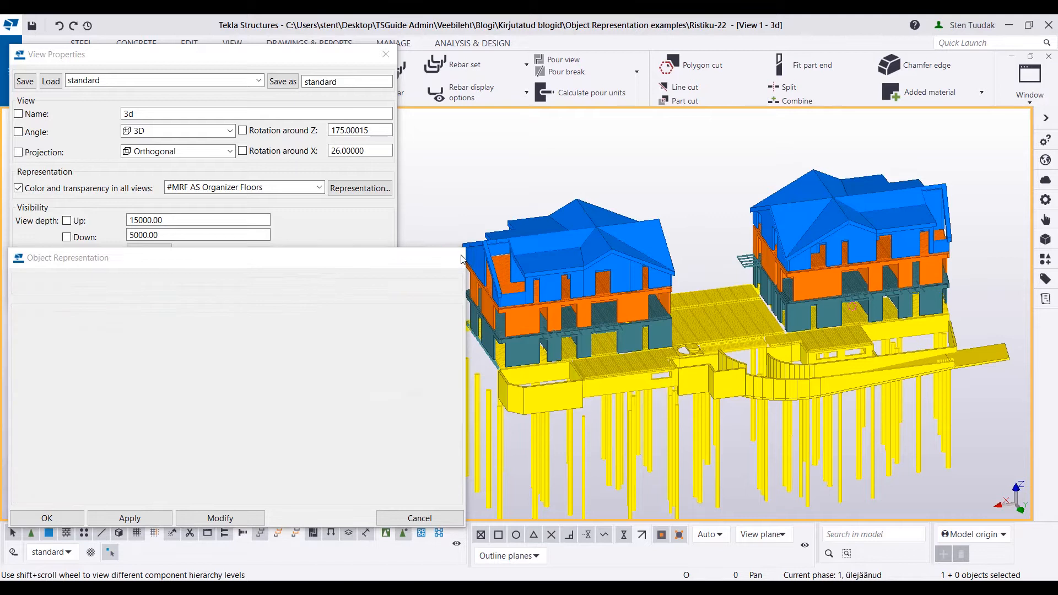
Step: Color the model by #MRF Bolt Size
click(298, 190)
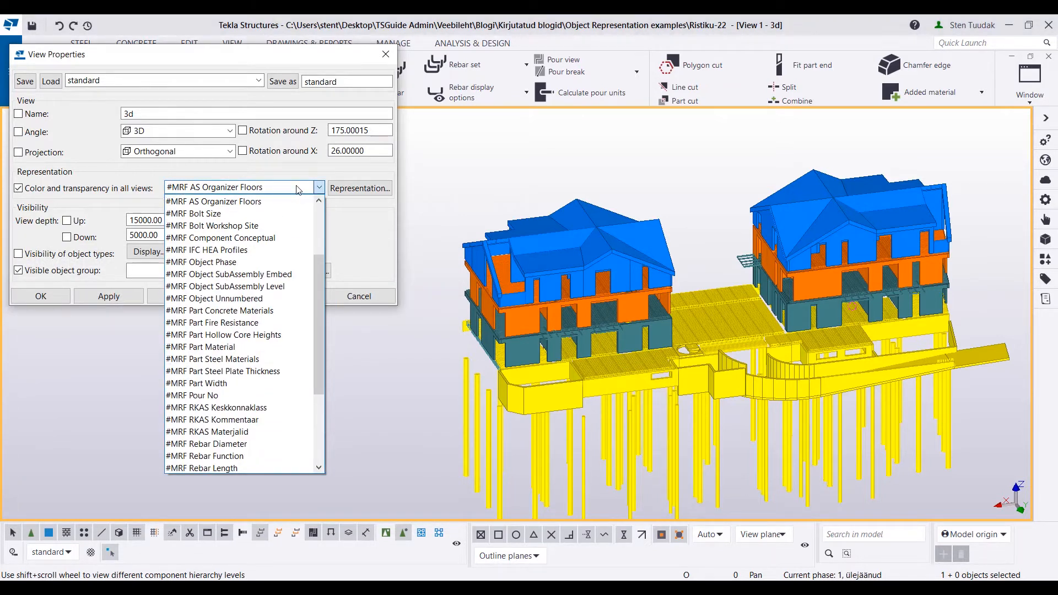
click(289, 214)
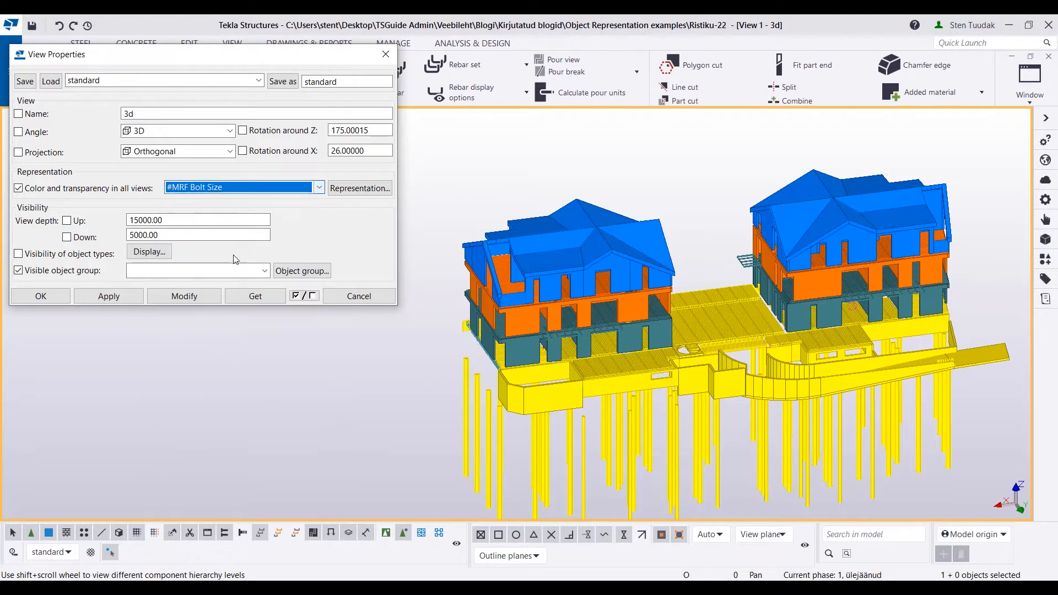
click(197, 298)
Step: Disable the view filter rule Assembly type Does not equal 1 and apply the change to the view
click(302, 270)
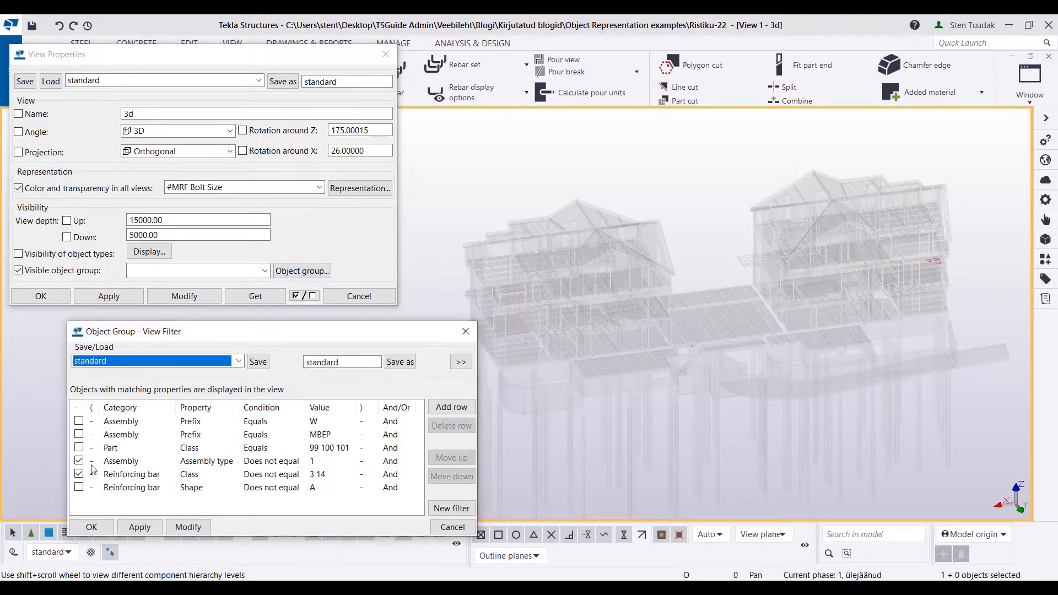
click(79, 461)
click(187, 527)
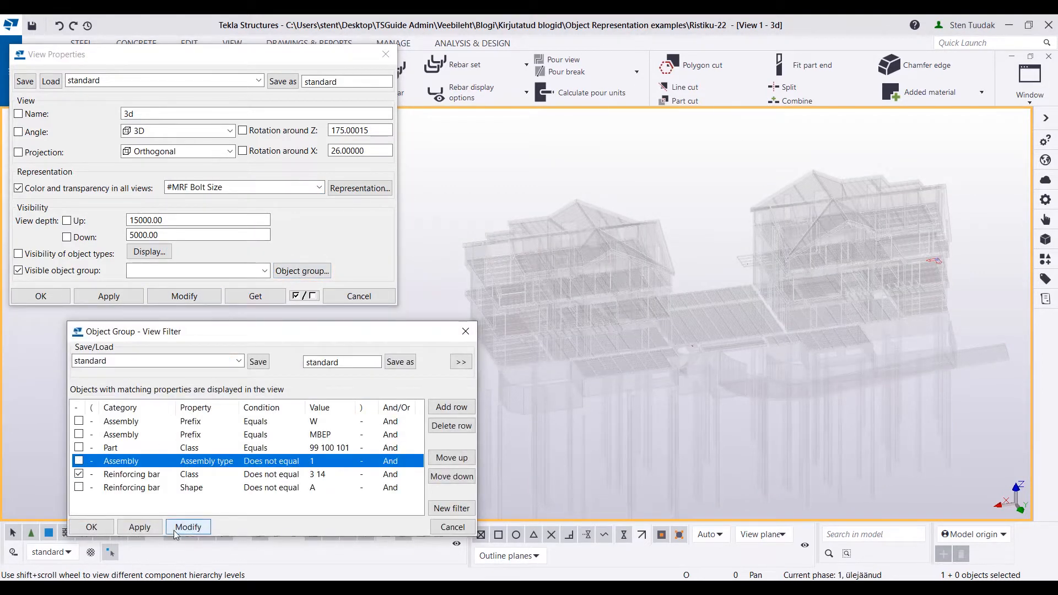
click(91, 529)
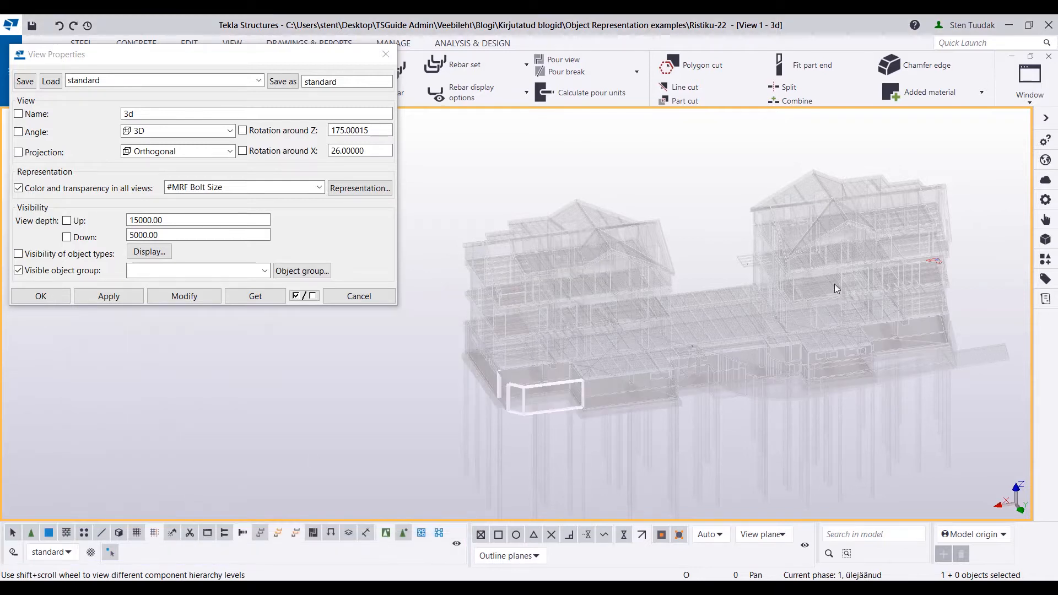
Step: Bring the two small bolts on the steel beam into close view and open the #MRF Bolt Size representation settings for comparison
scroll(714, 300, up, 3)
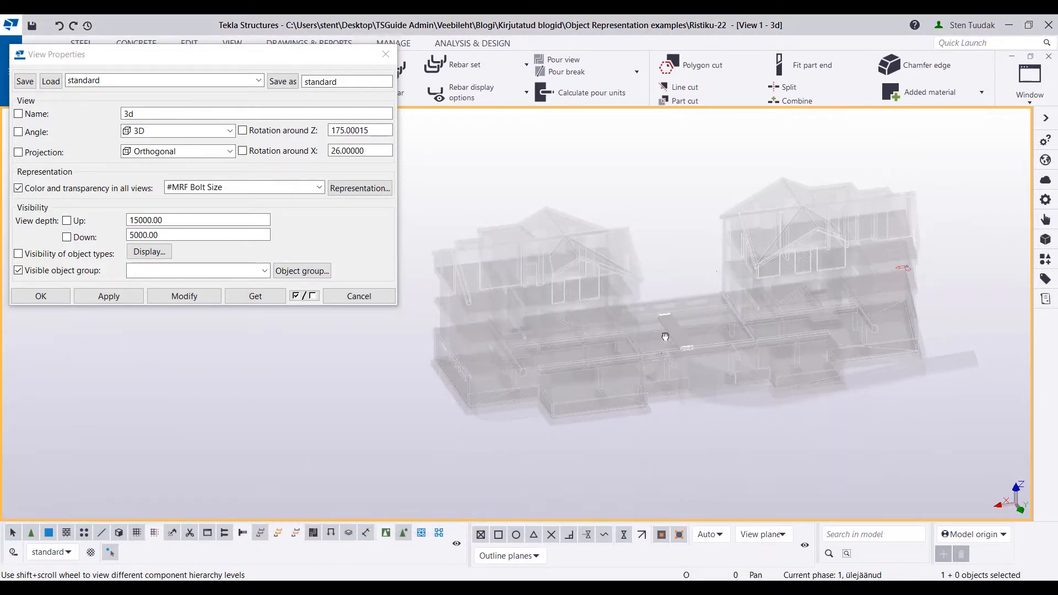
scroll(699, 271, up, 5)
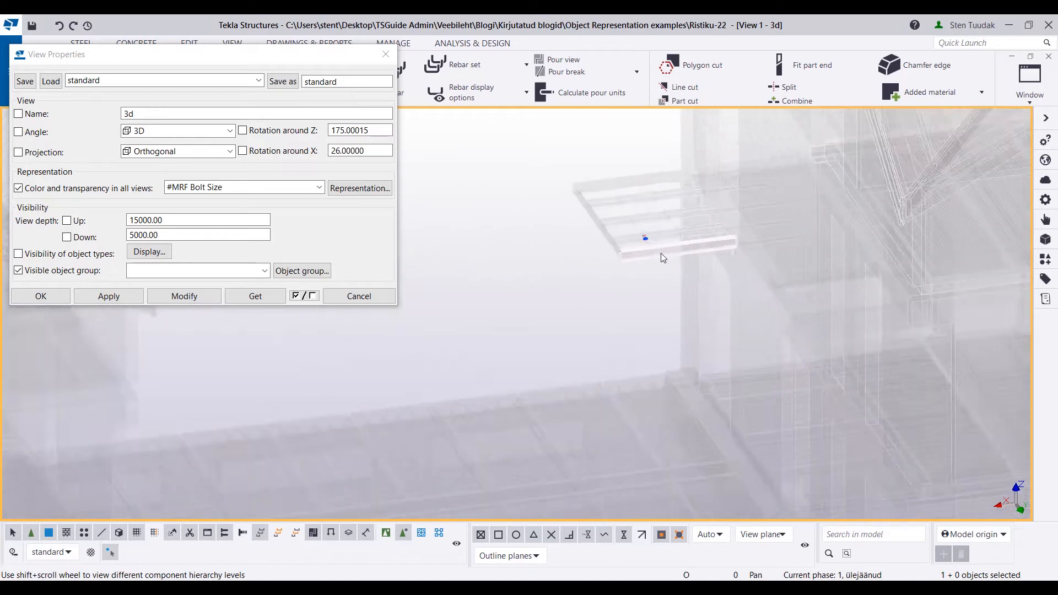
scroll(636, 255, up, 3)
middle_drag(604, 209, 633, 248)
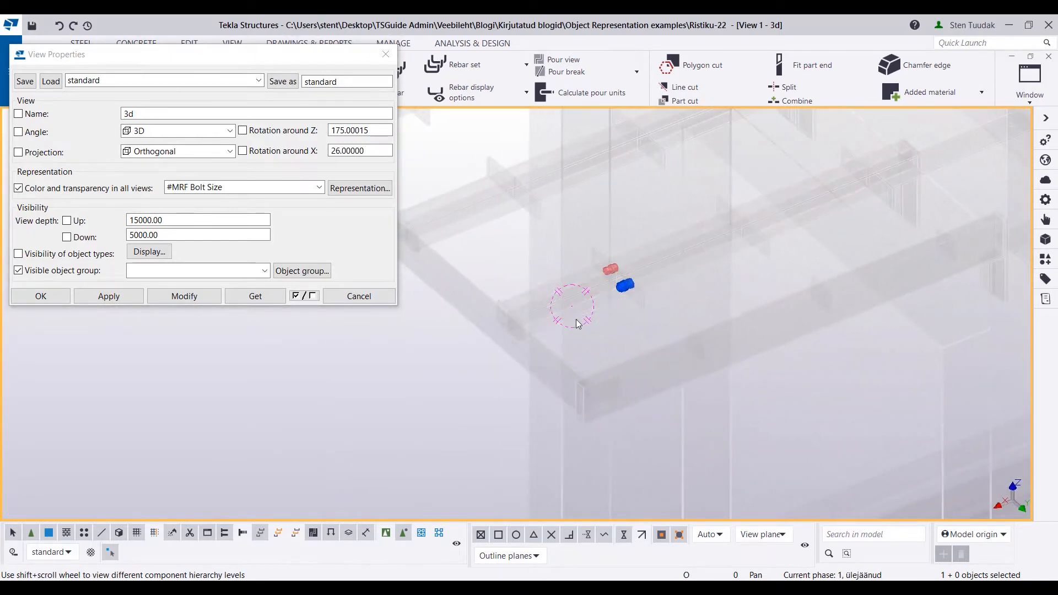
click(359, 189)
drag(308, 248, 313, 188)
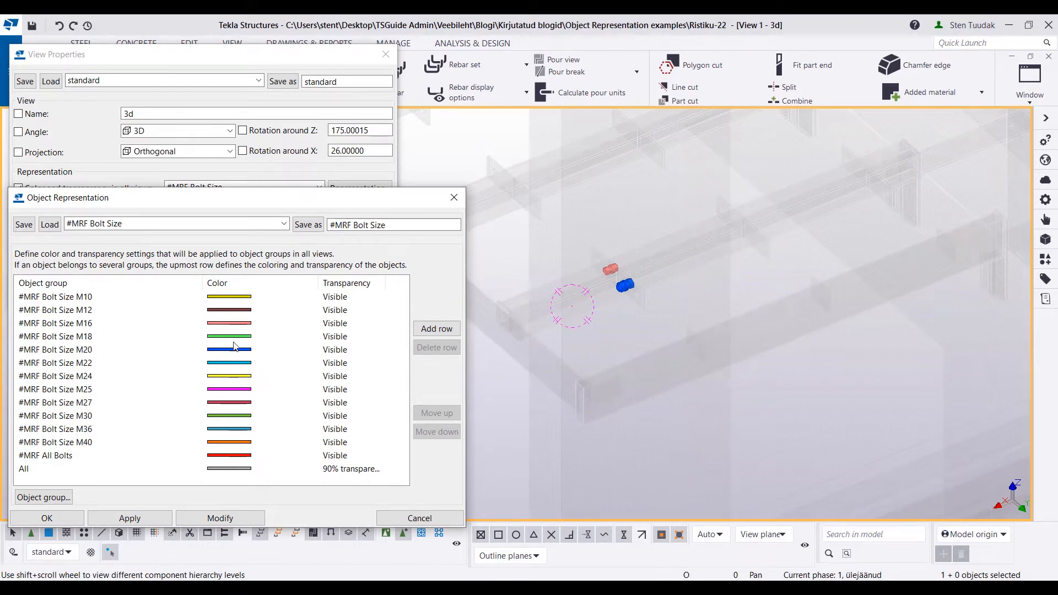
Step: Check the size property of both bolts against the bolt size color groups, and close the properties and representation settings
scroll(624, 289, up, 5)
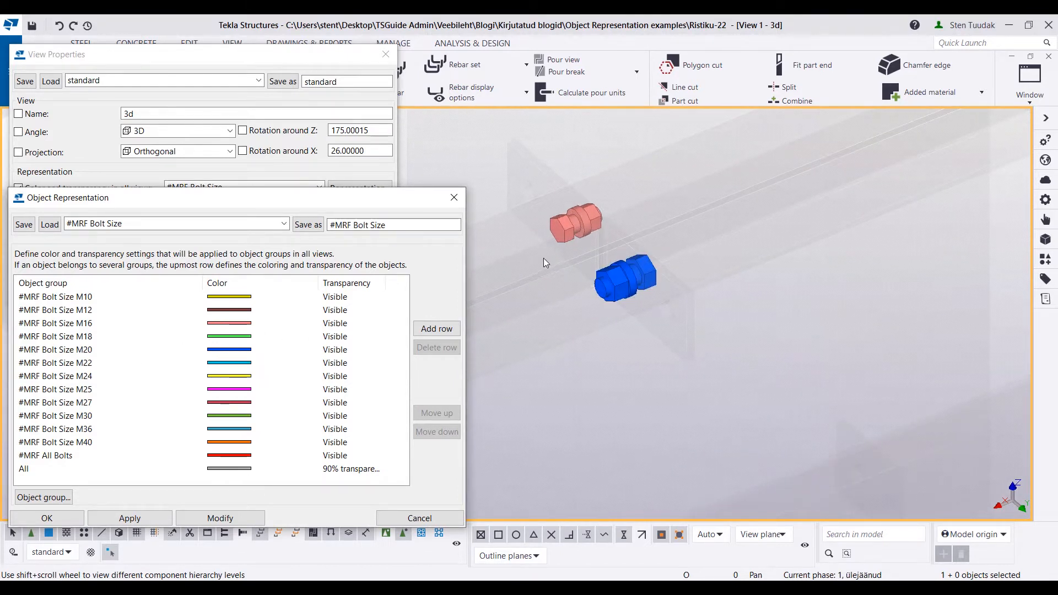
click(576, 223)
double_click(579, 212)
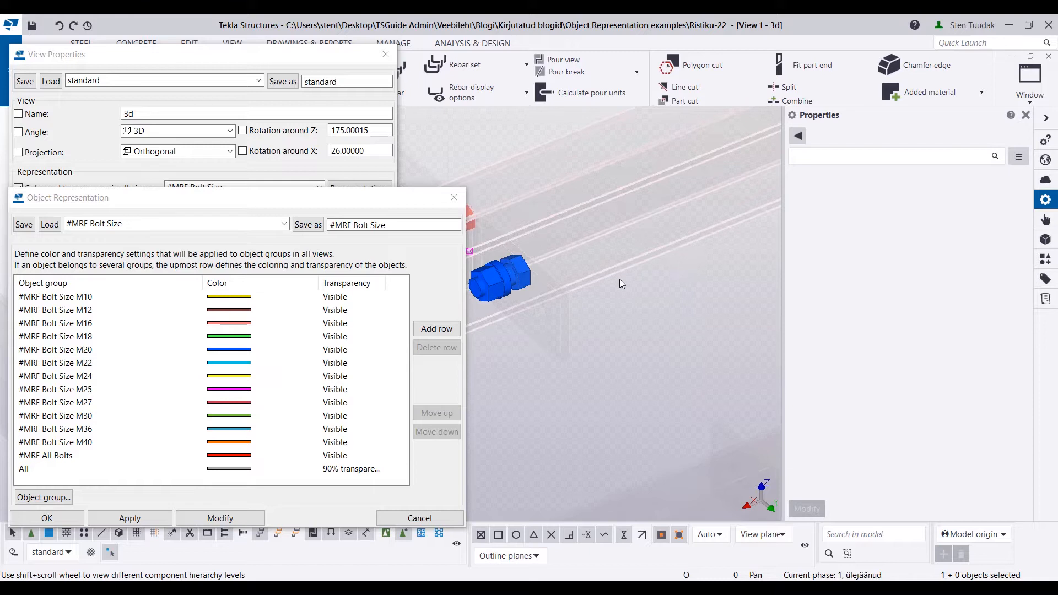
middle_drag(590, 289, 671, 297)
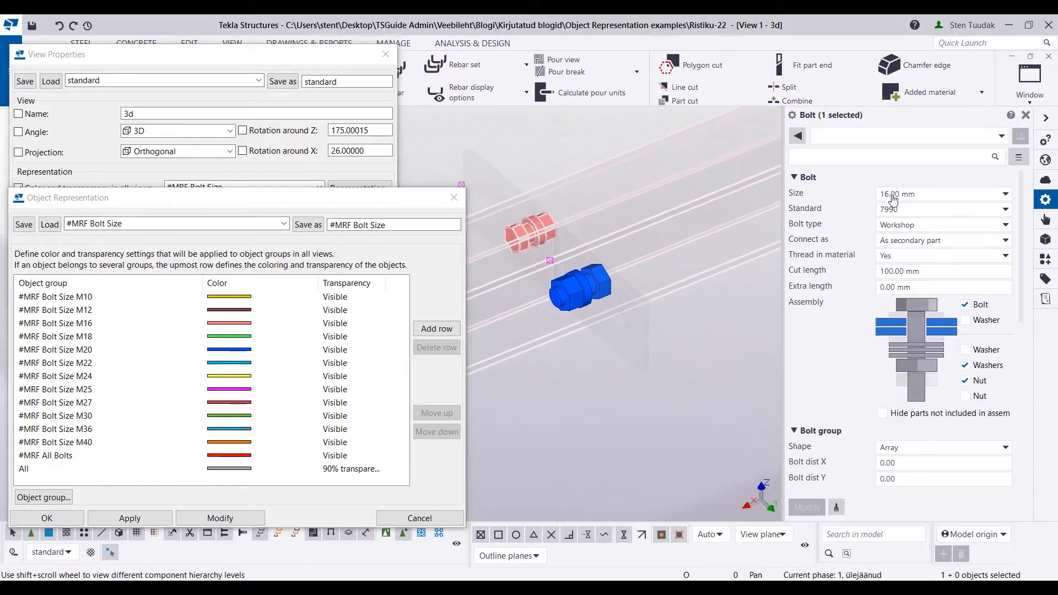
click(576, 285)
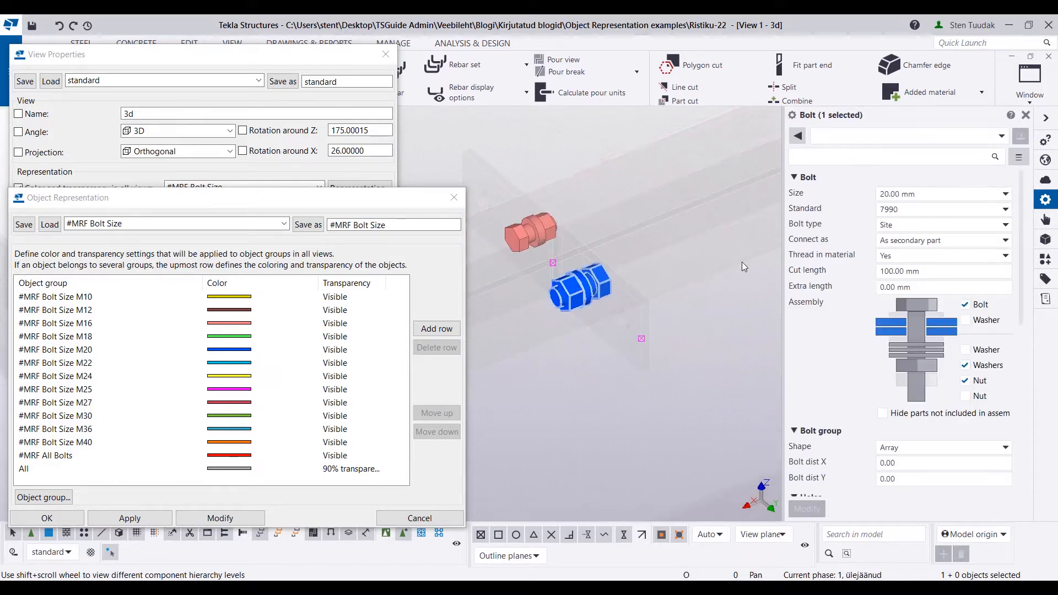
click(1026, 116)
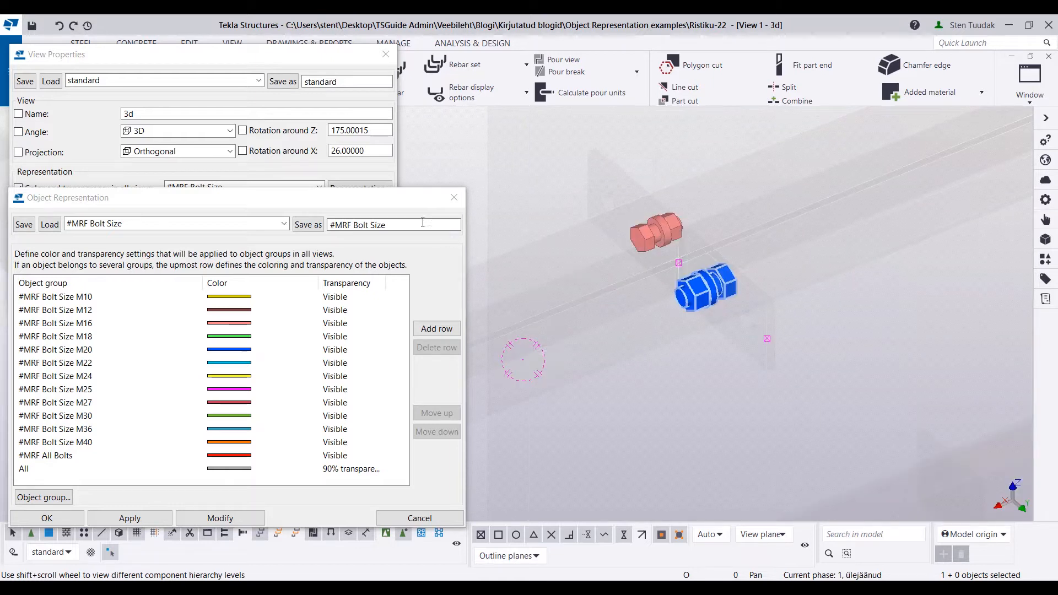
click(453, 197)
Step: Color the model by #MRF Bolt Workshop Site
click(287, 191)
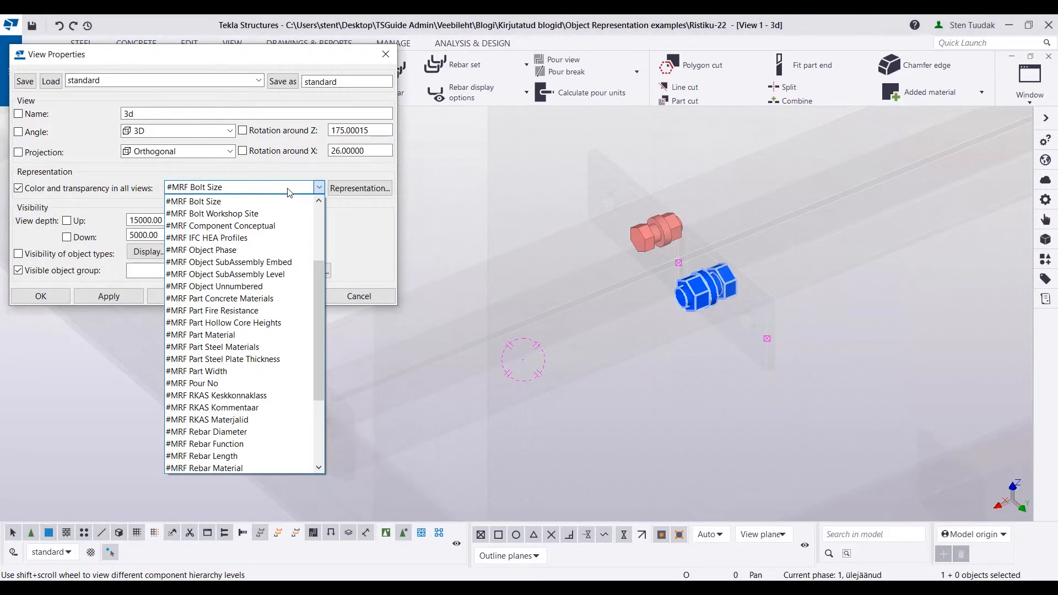
click(270, 213)
click(207, 297)
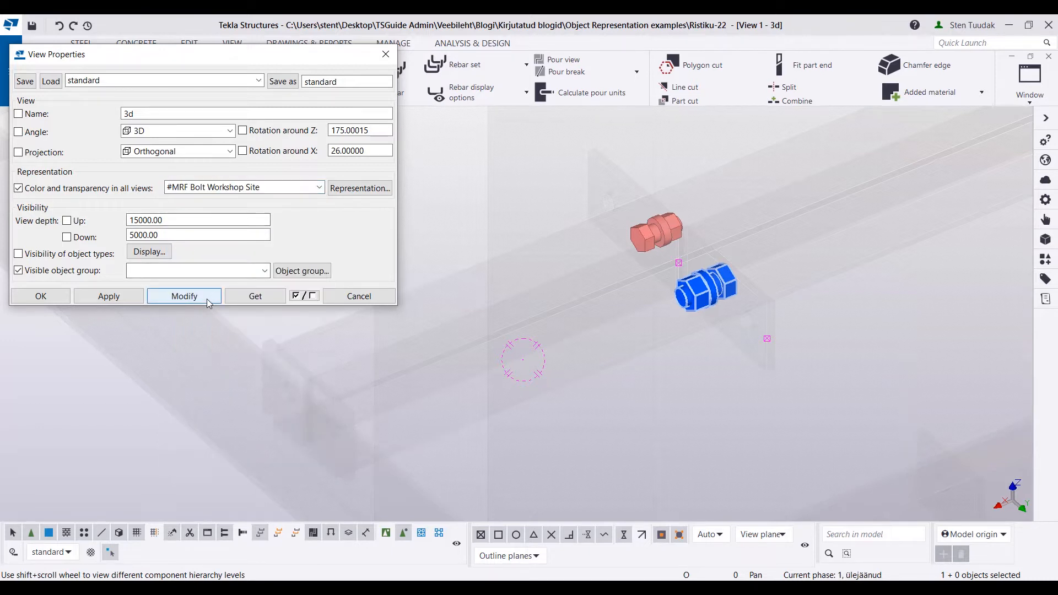
click(111, 421)
click(161, 298)
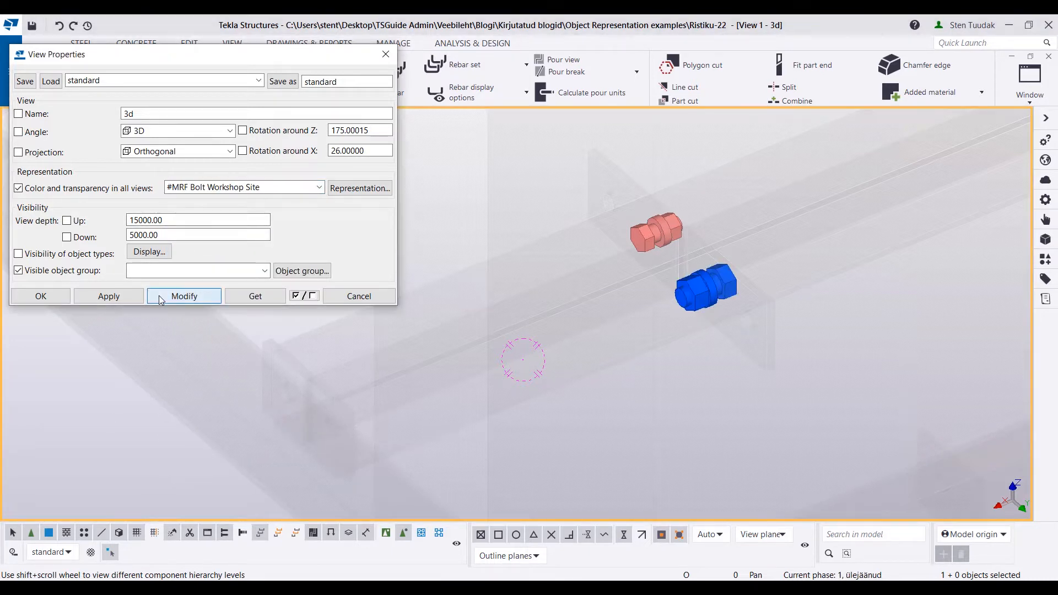
Step: Inspect the lower bolt's properties and review the available bolt type options without changing the type
click(700, 286)
double_click(701, 288)
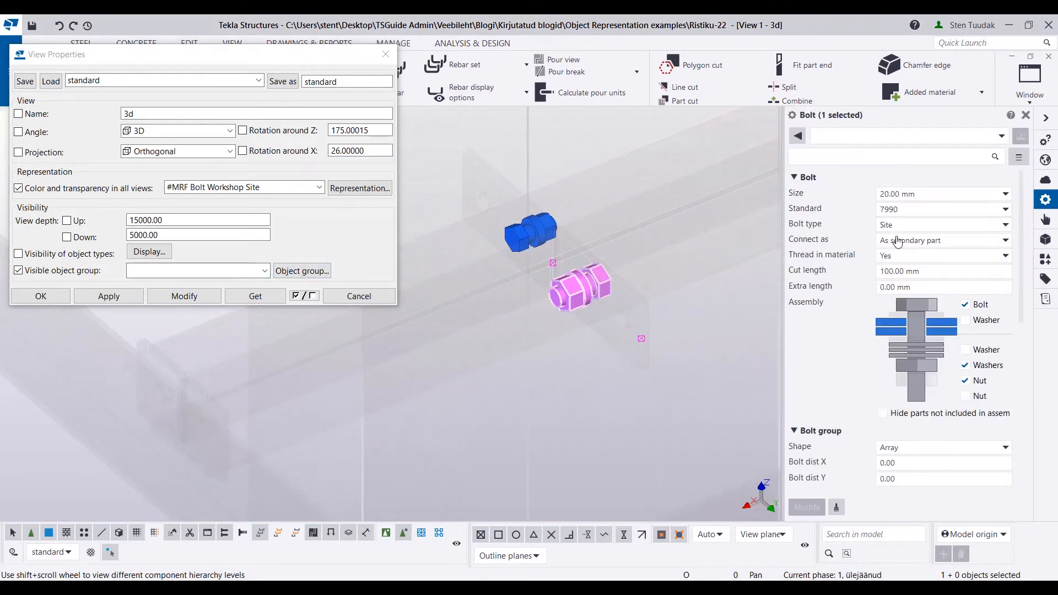
click(931, 225)
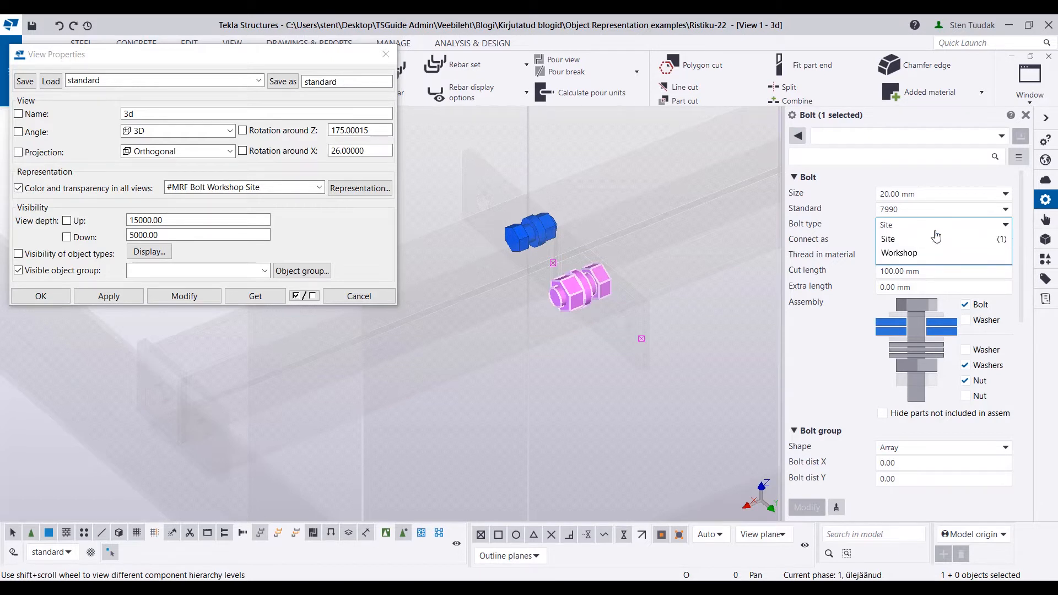
click(929, 230)
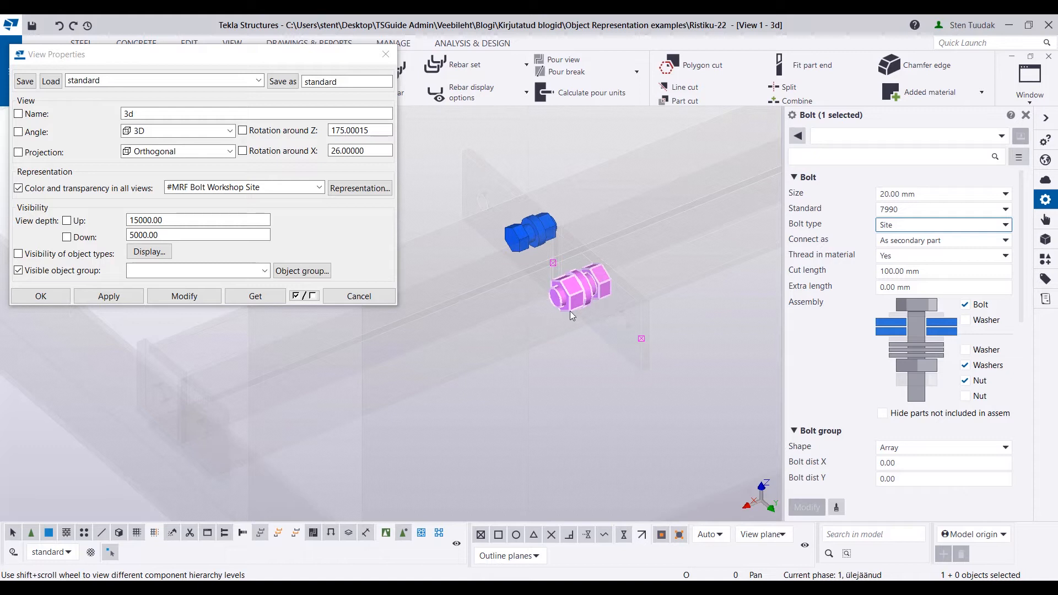
Step: Clear the bolt selection, review the color groups of the #MRF Bolt Workshop Site representation, and close its settings
scroll(570, 311, down, 5)
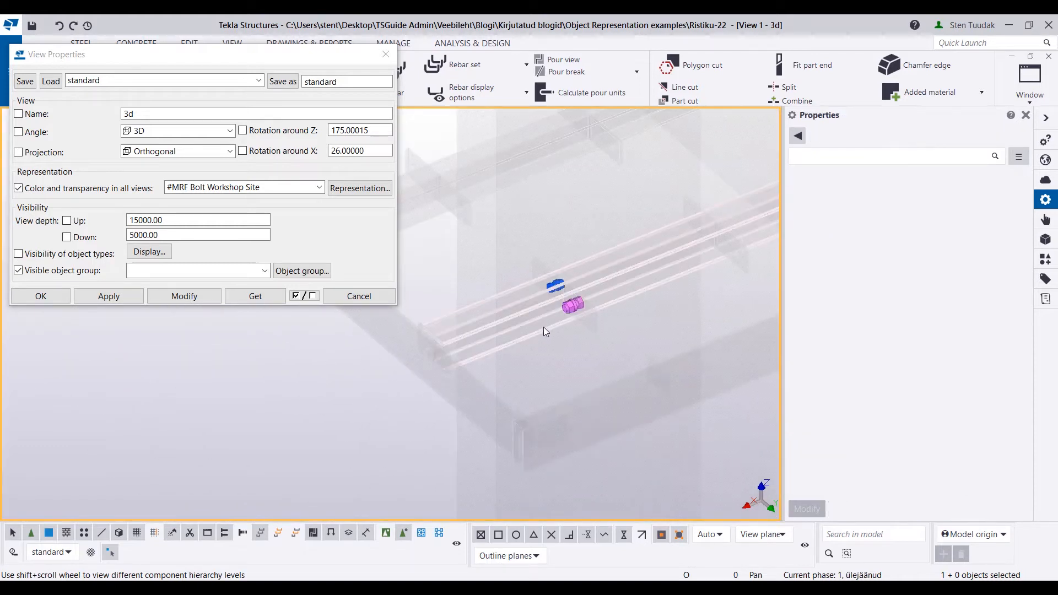
ctrl+middle_drag(581, 311, 527, 330)
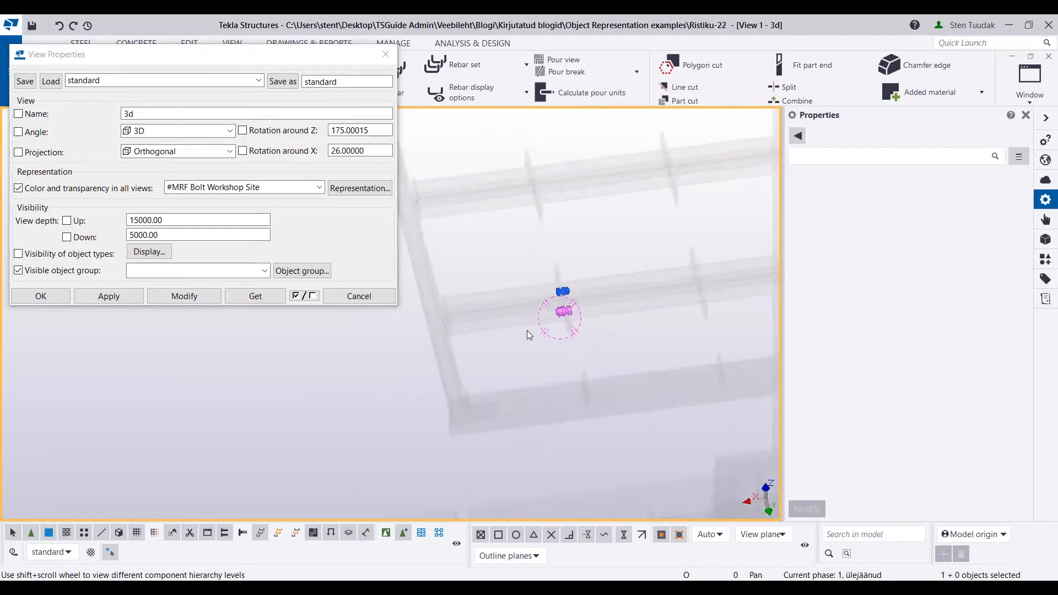
scroll(521, 351, down, 3)
scroll(543, 327, up, 5)
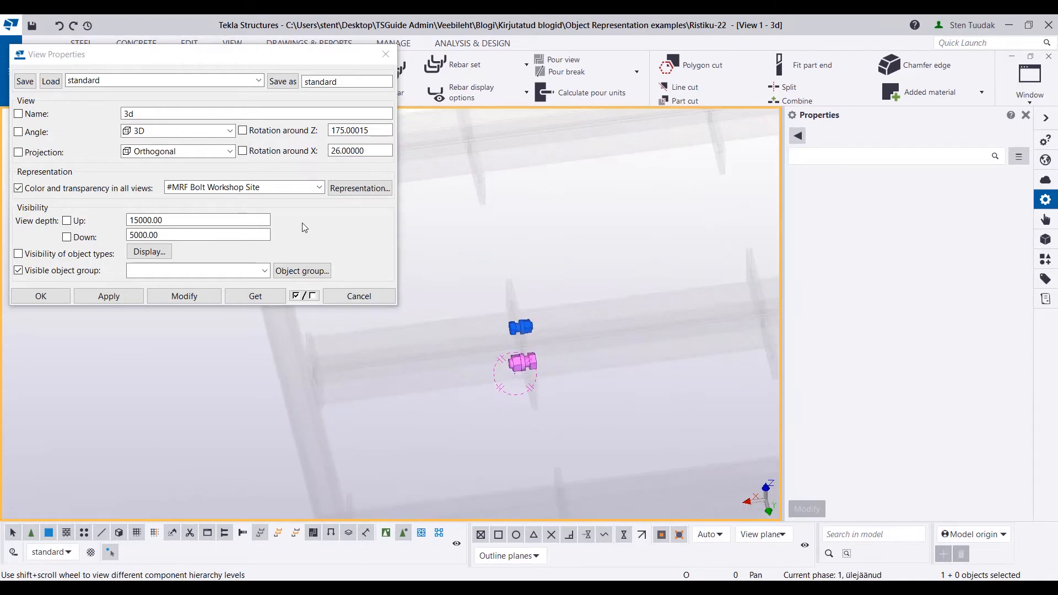
click(358, 188)
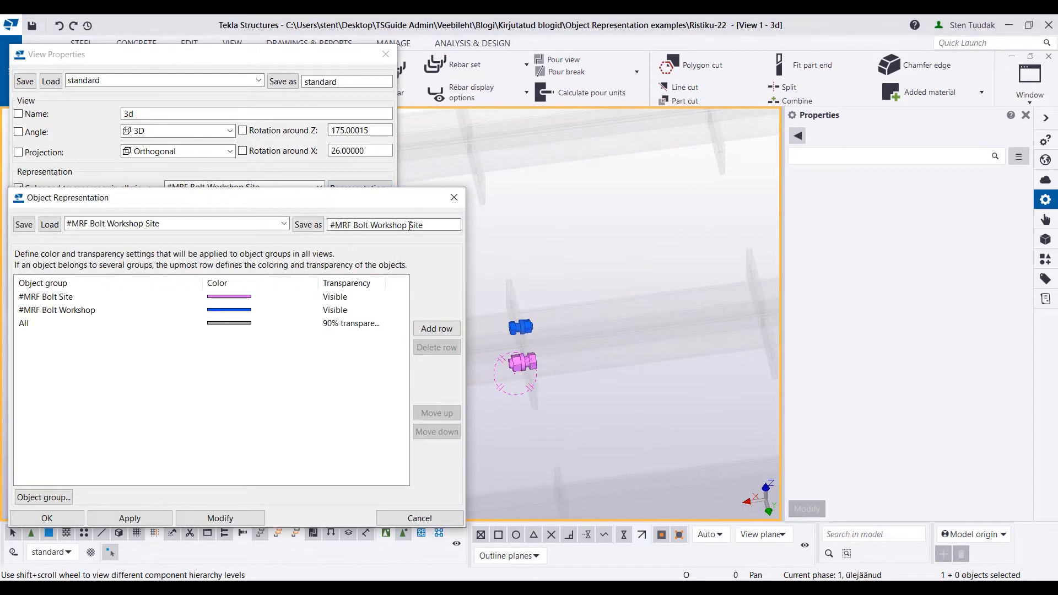
click(454, 197)
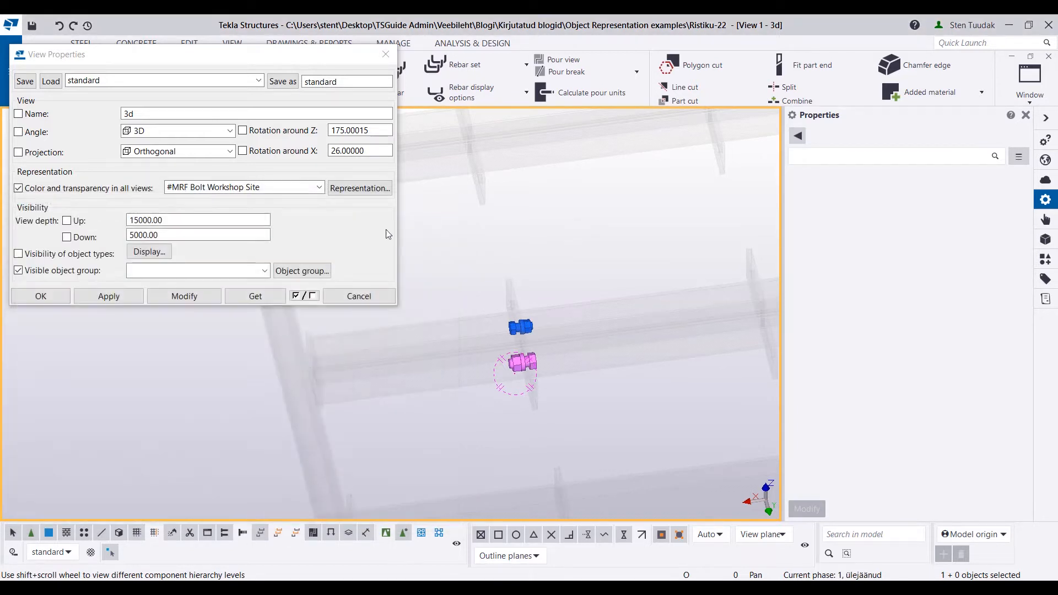
Step: Color the model by #MRF Component Conceptual and bring the whole building into view
click(320, 187)
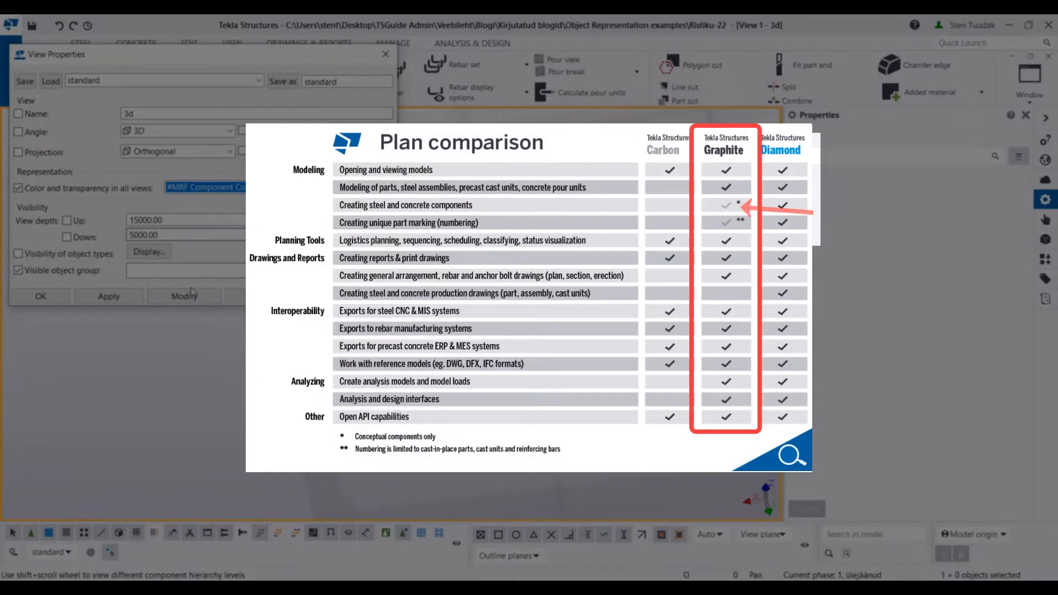
click(248, 213)
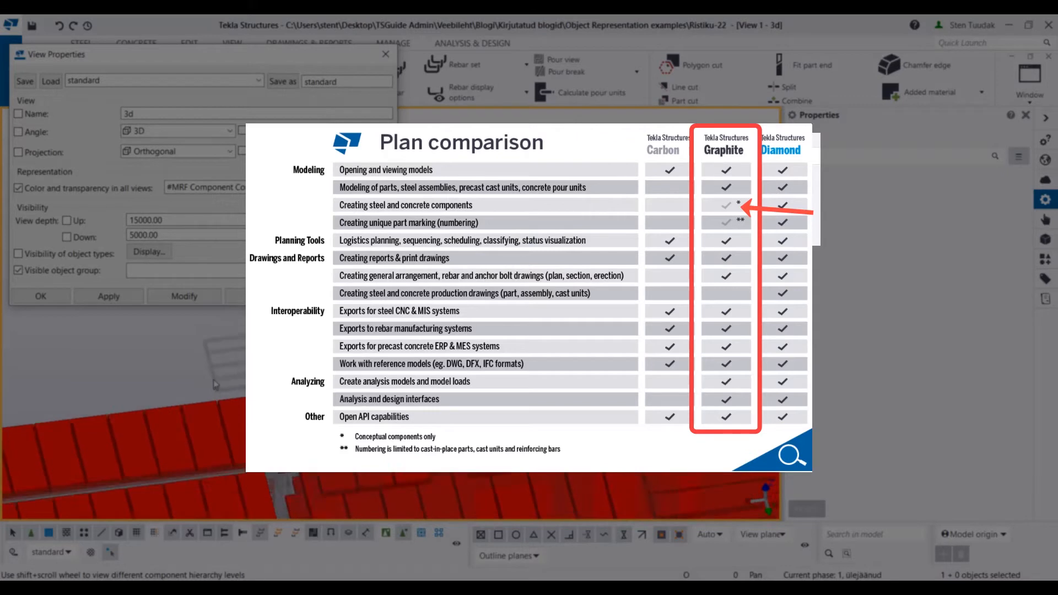
middle_drag(220, 392, 427, 305)
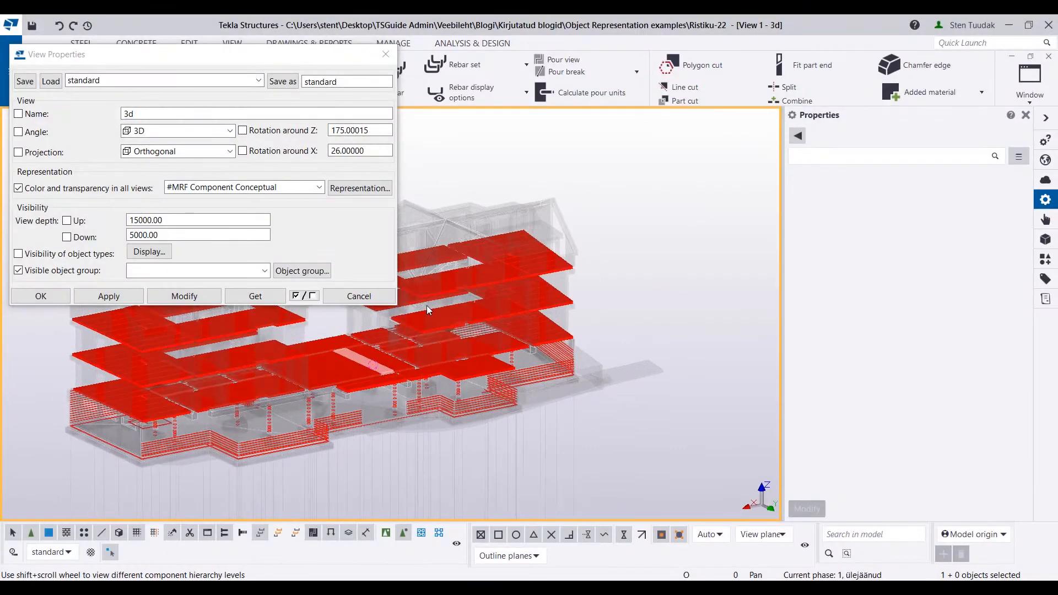
Step: Select a FloorLayout component on the hollow core floor, check its Convert to Detailing Component command without running it, and clear the selection
scroll(375, 421, up, 2)
click(384, 537)
ctrl+middle_drag(448, 344, 421, 368)
scroll(420, 368, up, 3)
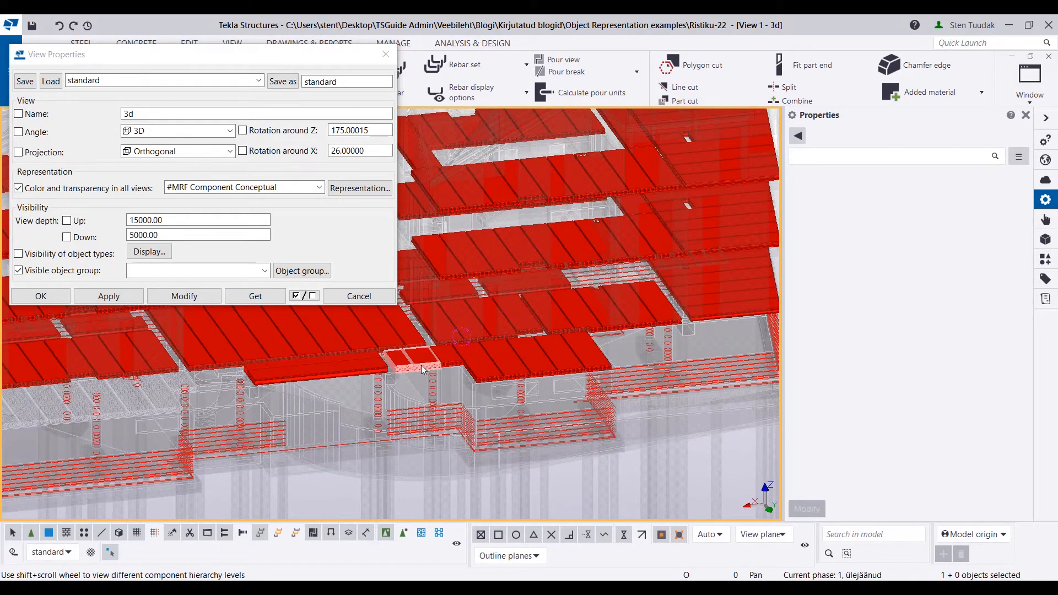
scroll(422, 368, up, 3)
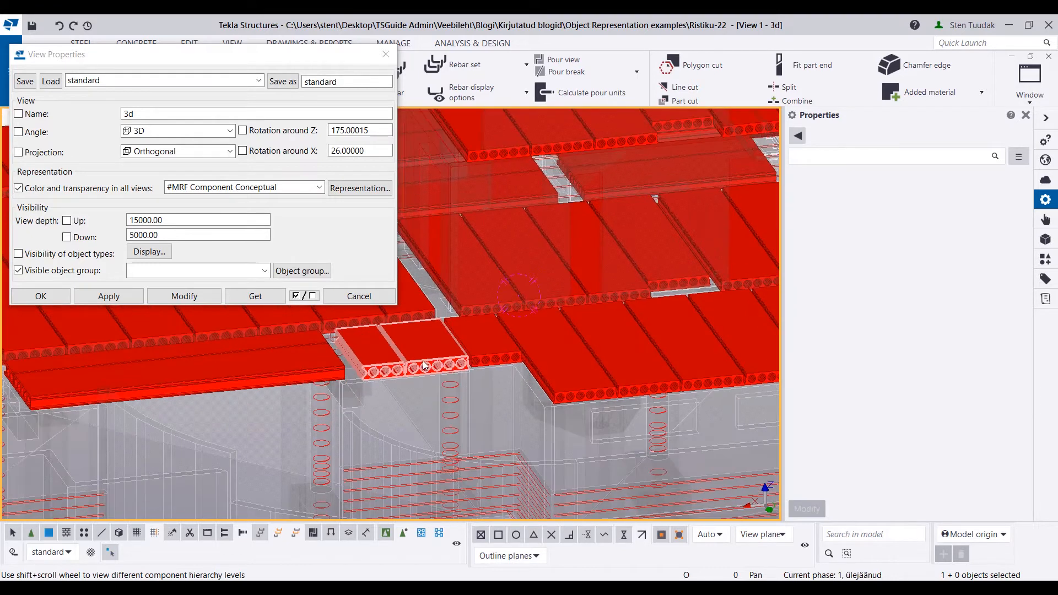
click(431, 364)
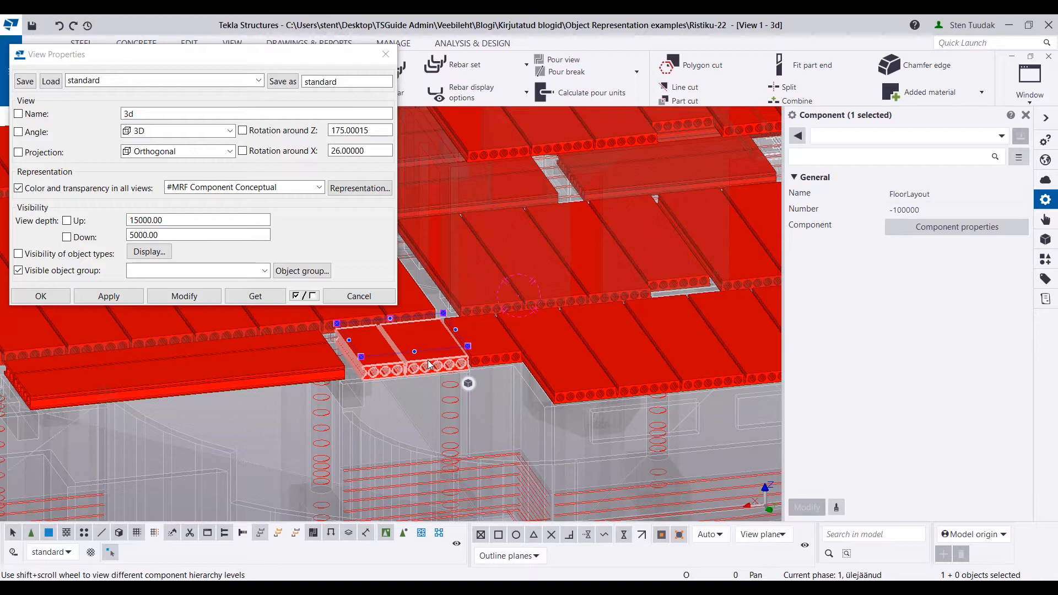
right_click(429, 364)
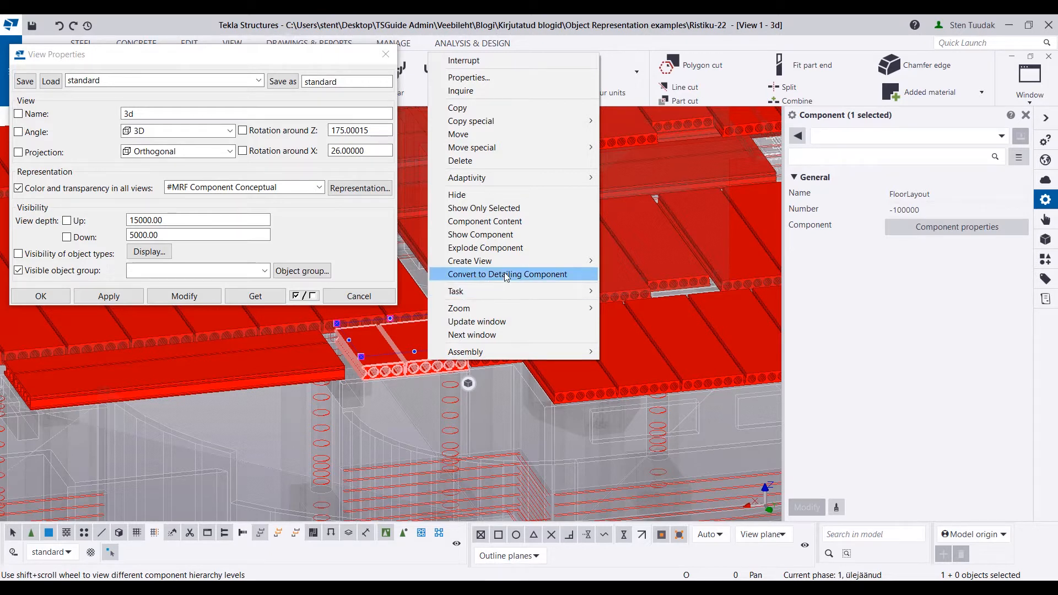
click(401, 402)
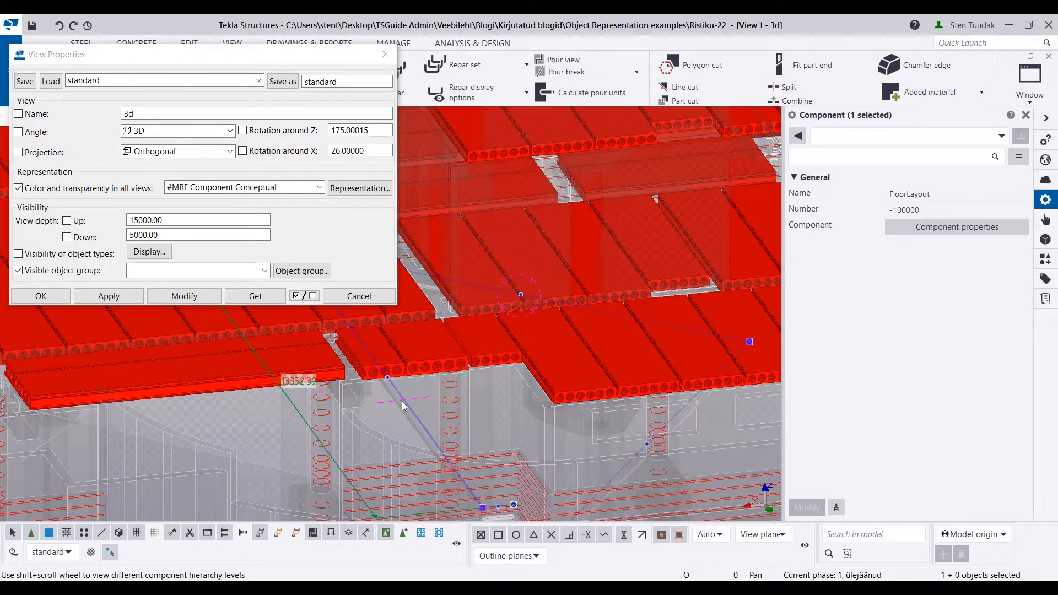
scroll(422, 401, down, 5)
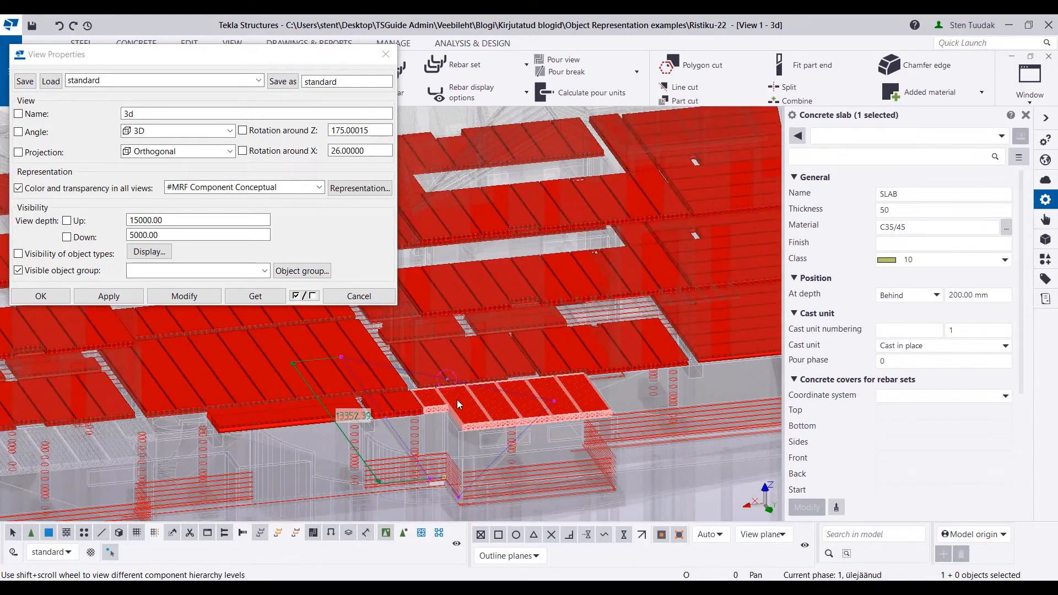
middle_drag(602, 382, 435, 405)
scroll(435, 405, down, 1)
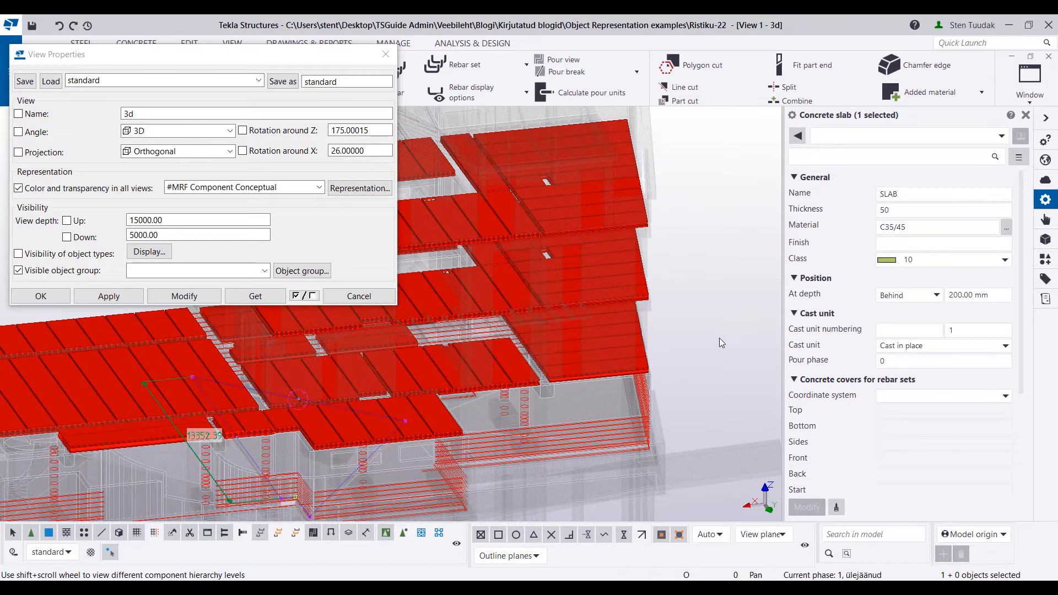
click(706, 364)
Step: Select the conceptual stirrup component in a column below the hollow core floor and check its Convert to Detailing Component command without running it
scroll(604, 468, up, 3)
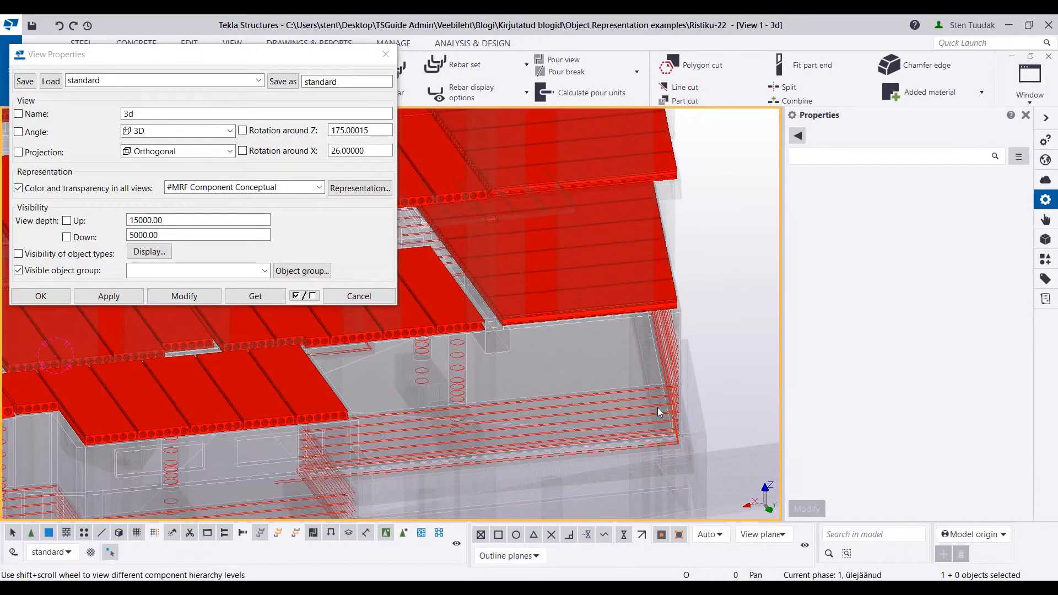
scroll(594, 389, up, 5)
scroll(477, 349, up, 2)
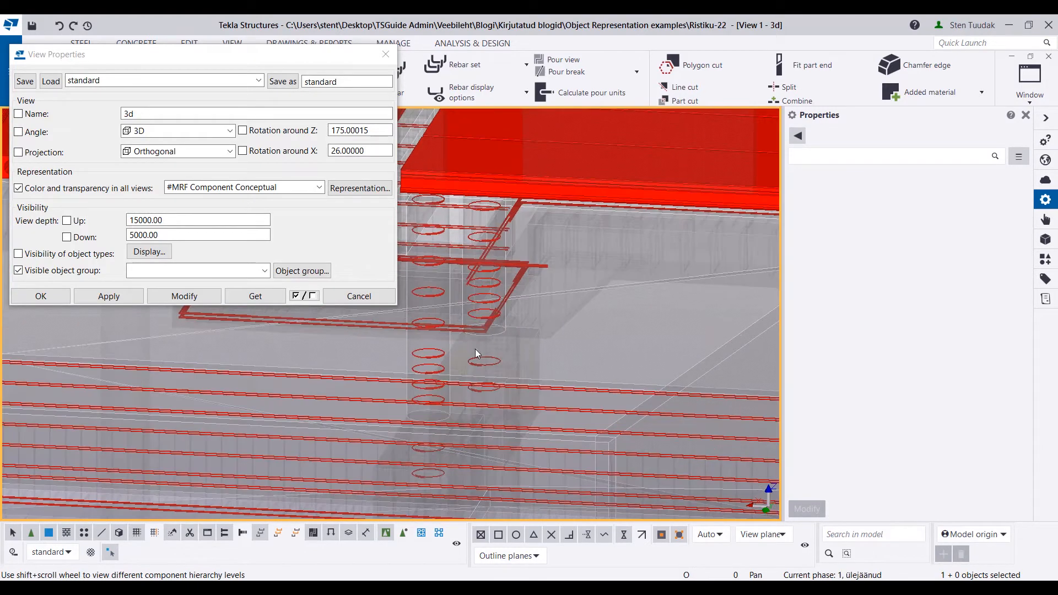
ctrl+middle_drag(450, 335, 443, 382)
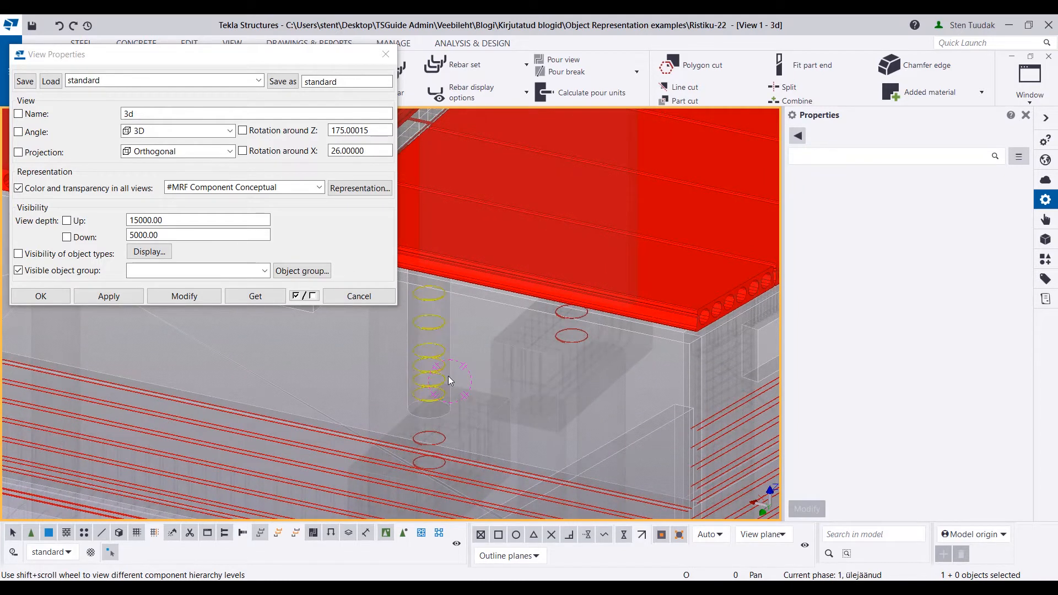
ctrl+middle_drag(441, 385, 503, 418)
scroll(482, 332, up, 2)
scroll(484, 277, up, 1)
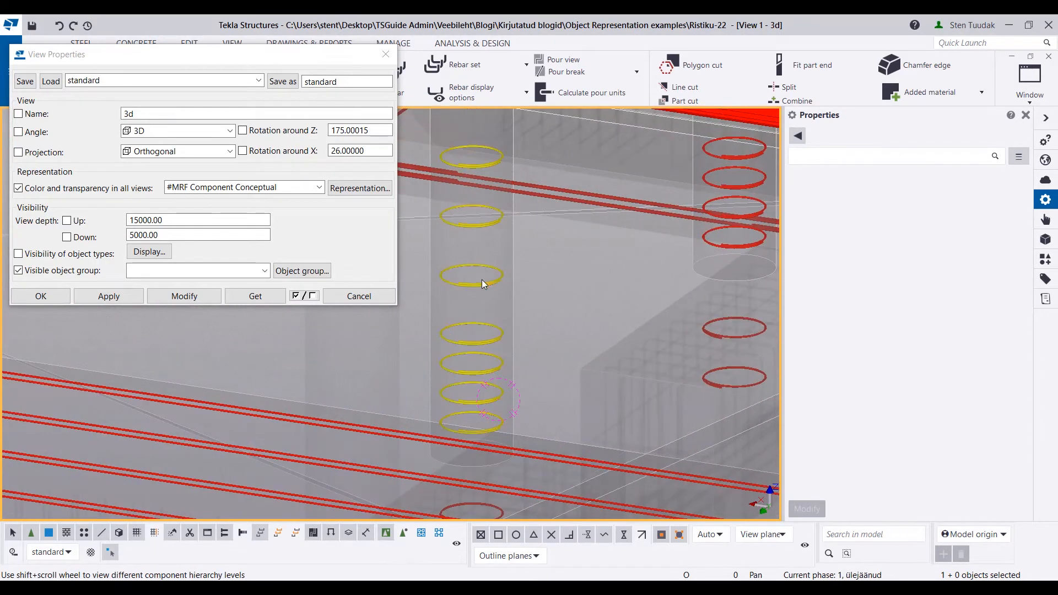
click(480, 280)
right_click(476, 286)
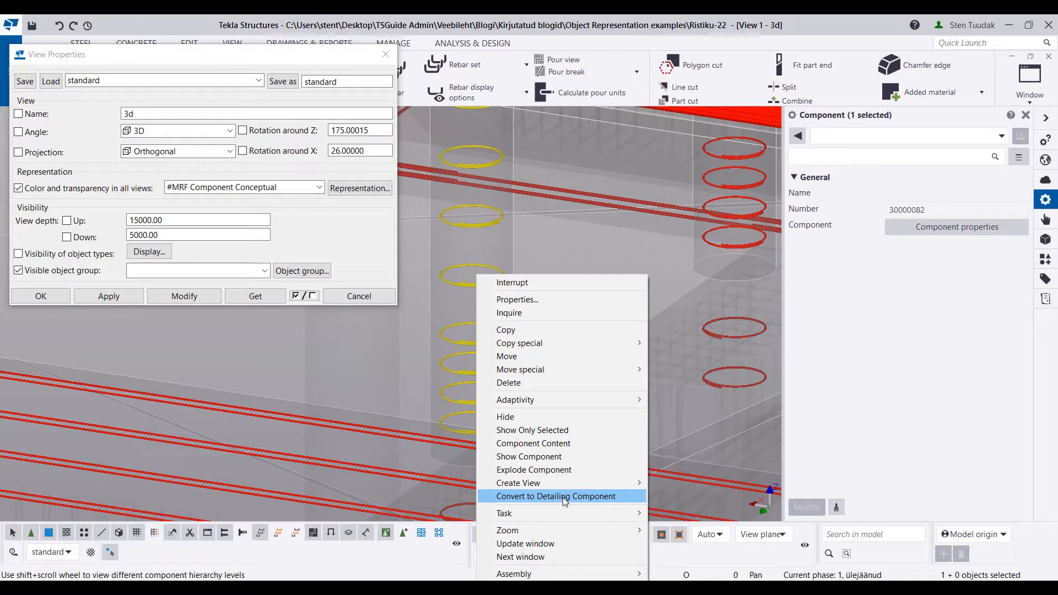
click(528, 240)
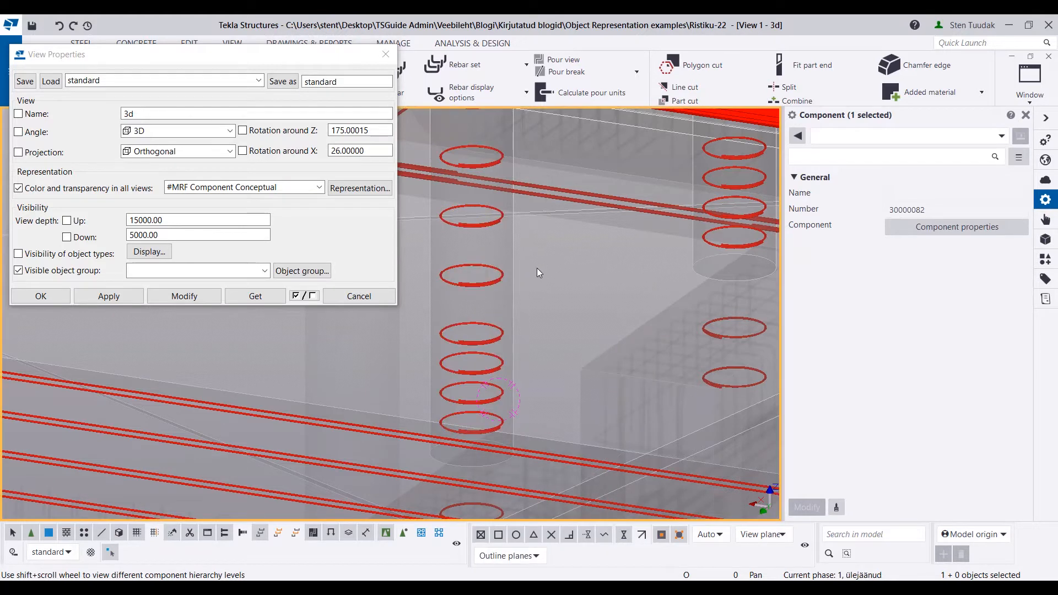
Step: Examine the conceptual wall reinforcement around the building corners under #MRF Component Conceptual, keeping that representation selected
scroll(540, 342, down, 3)
scroll(537, 357, down, 2)
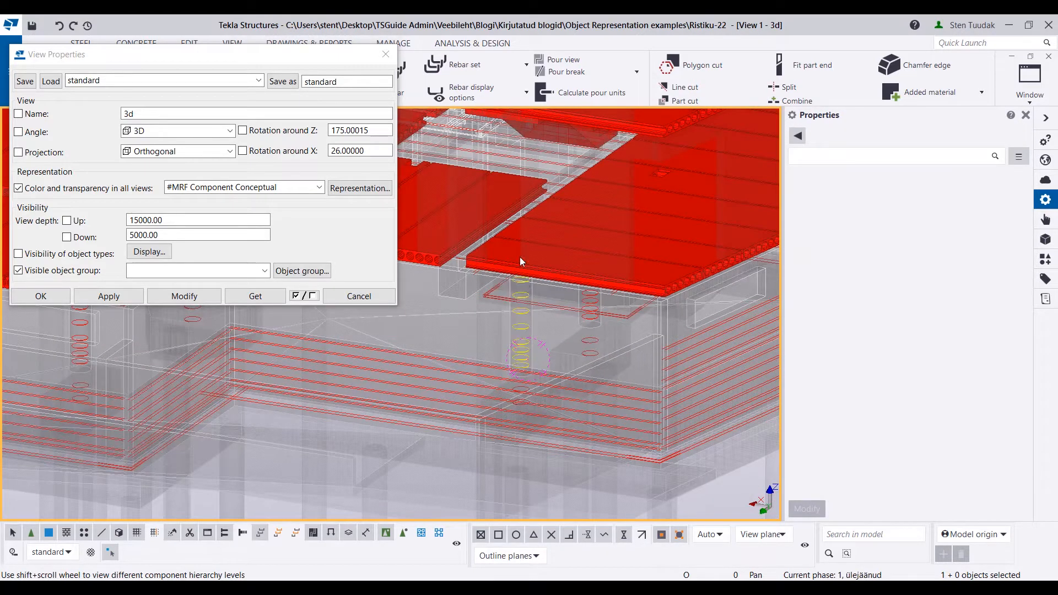
scroll(230, 328, up, 4)
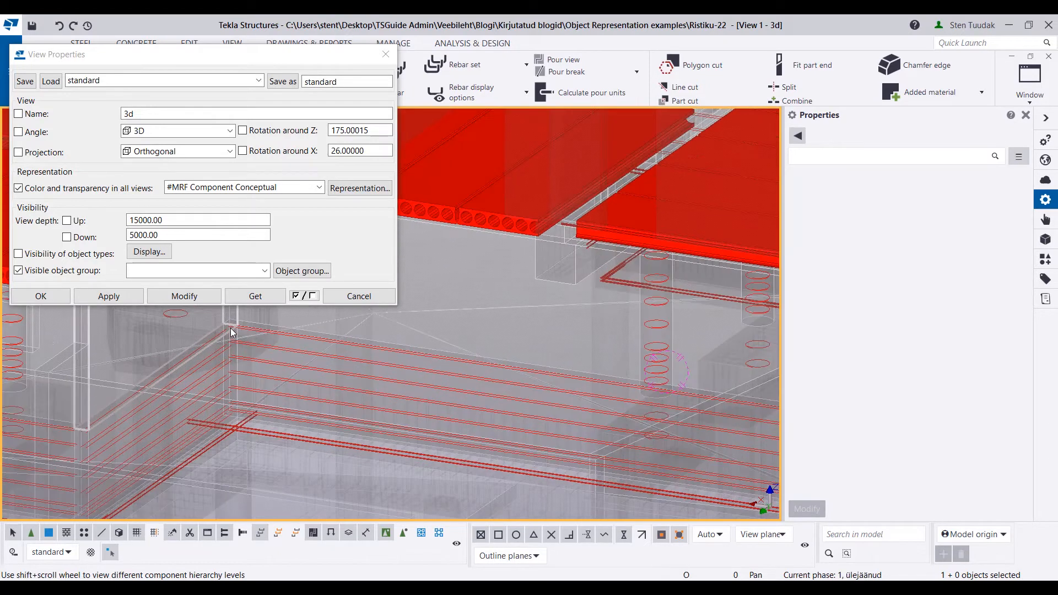
mouse_move(231, 325)
ctrl+middle_down()
mouse_move(224, 378)
mouse_move(226, 339)
ctrl+middle_up()
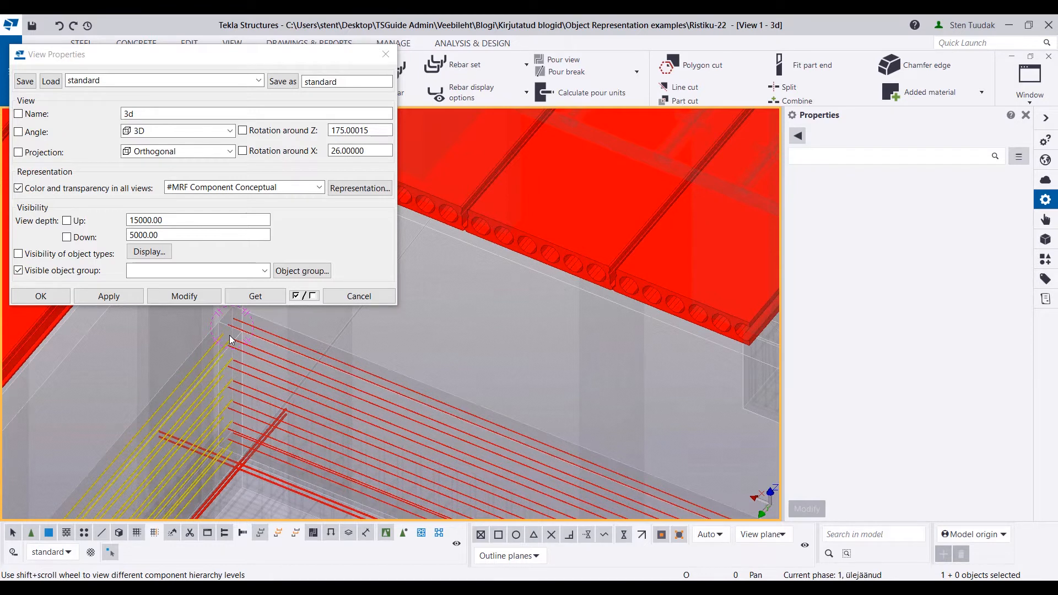
ctrl+middle_drag(233, 326, 470, 424)
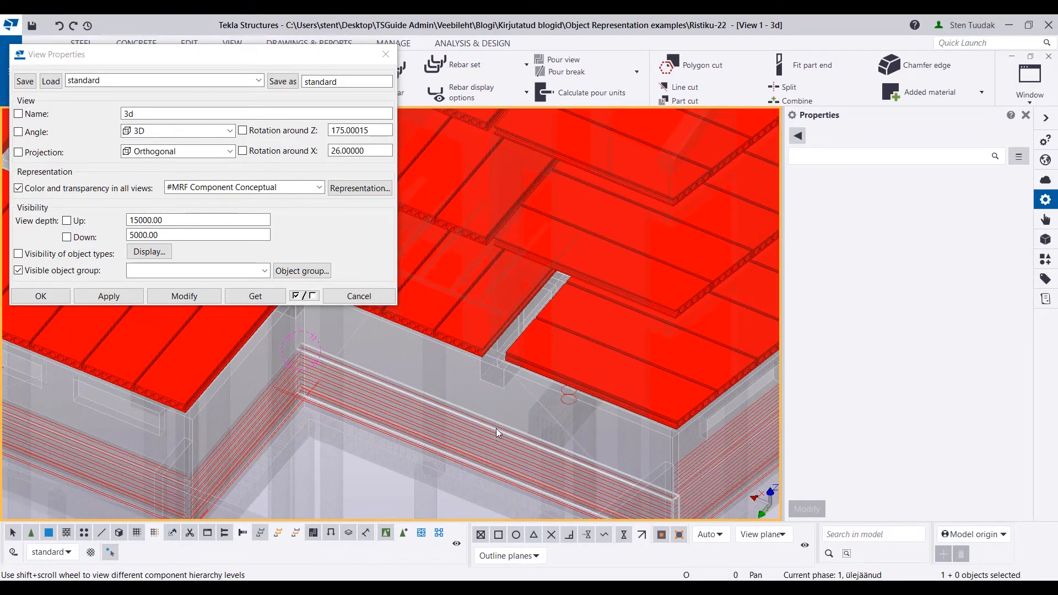
click(318, 187)
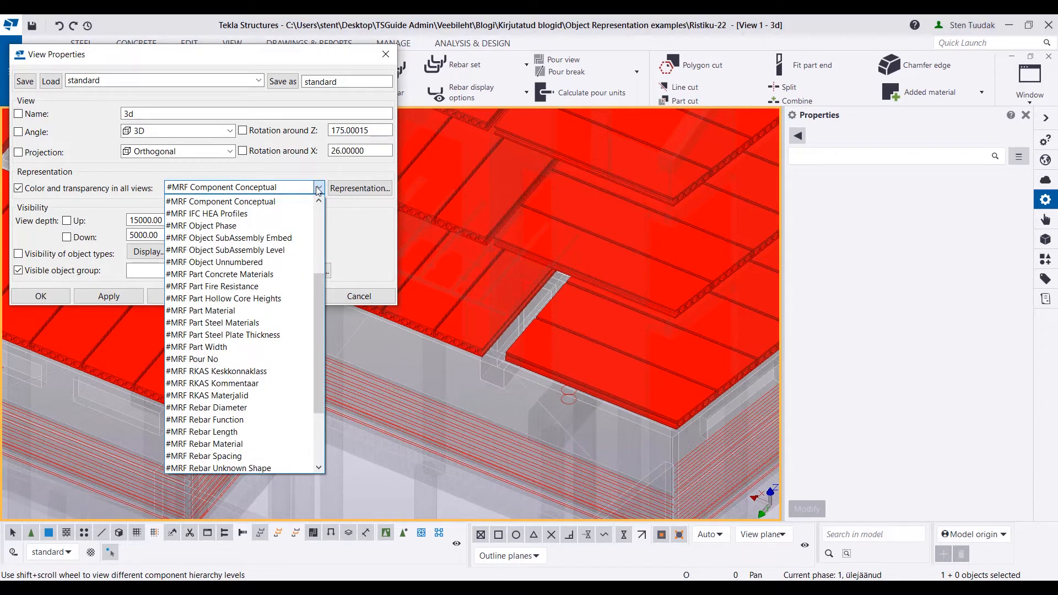
click(319, 188)
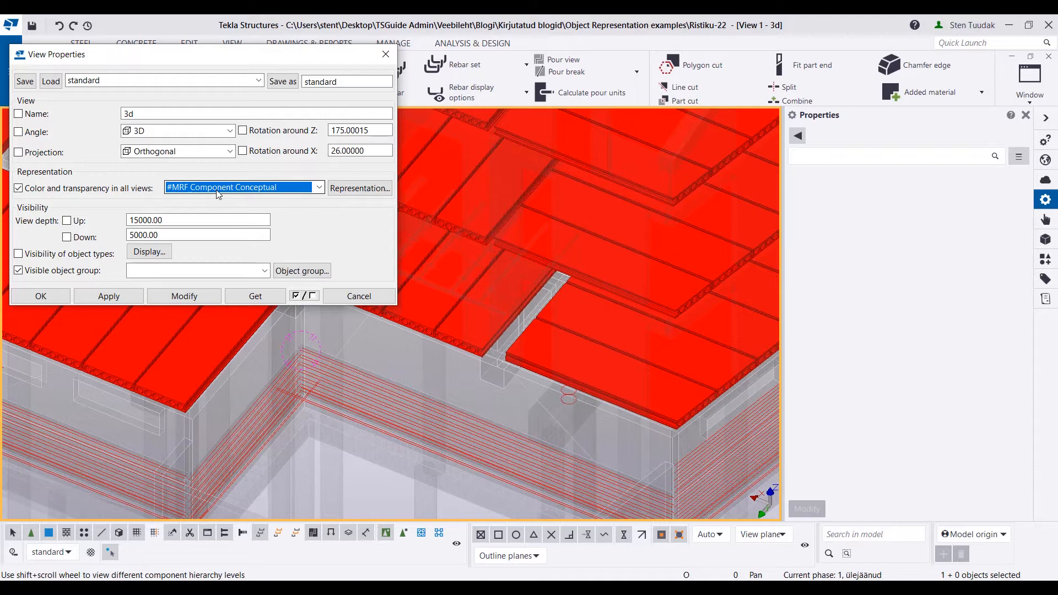
middle_drag(381, 350, 545, 345)
scroll(484, 365, down, 3)
Step: Hide the object properties, select the small lower hollow core floor component, and check its Convert to Detailing Component command without running it
click(1027, 116)
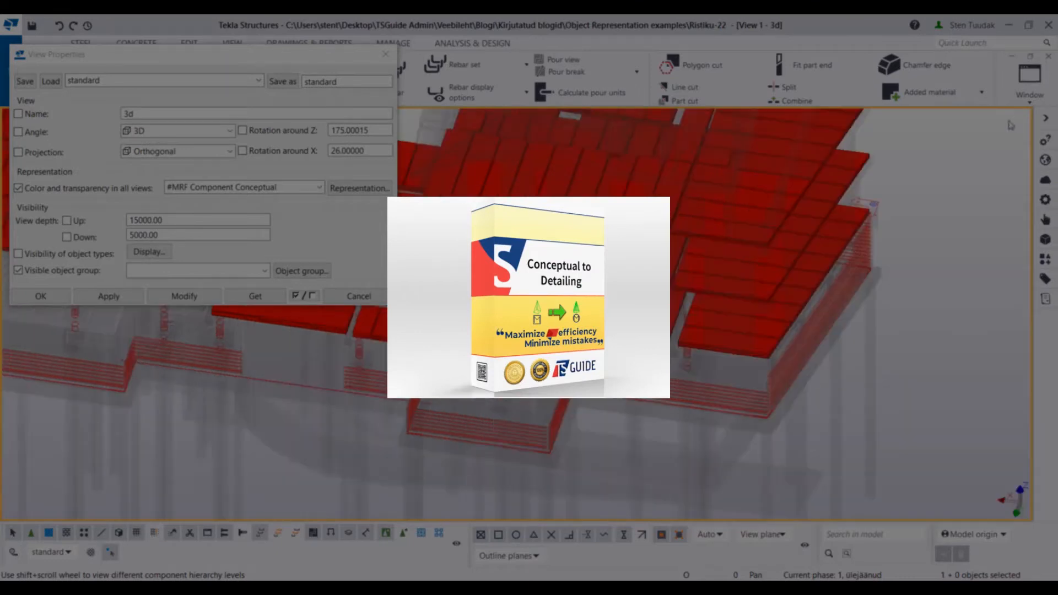
ctrl+middle_drag(634, 248, 562, 248)
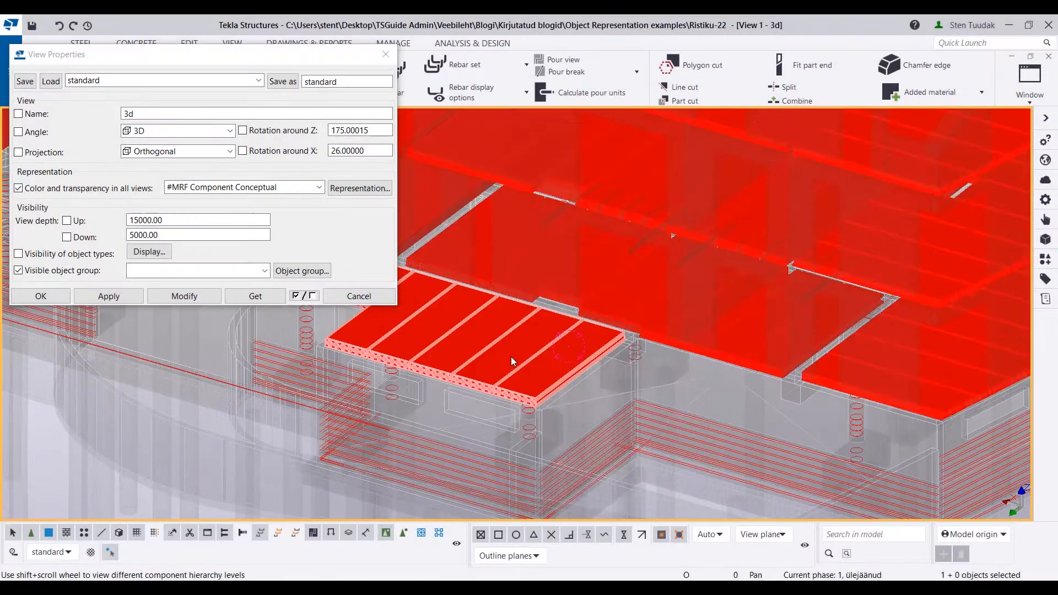
right_click(511, 356)
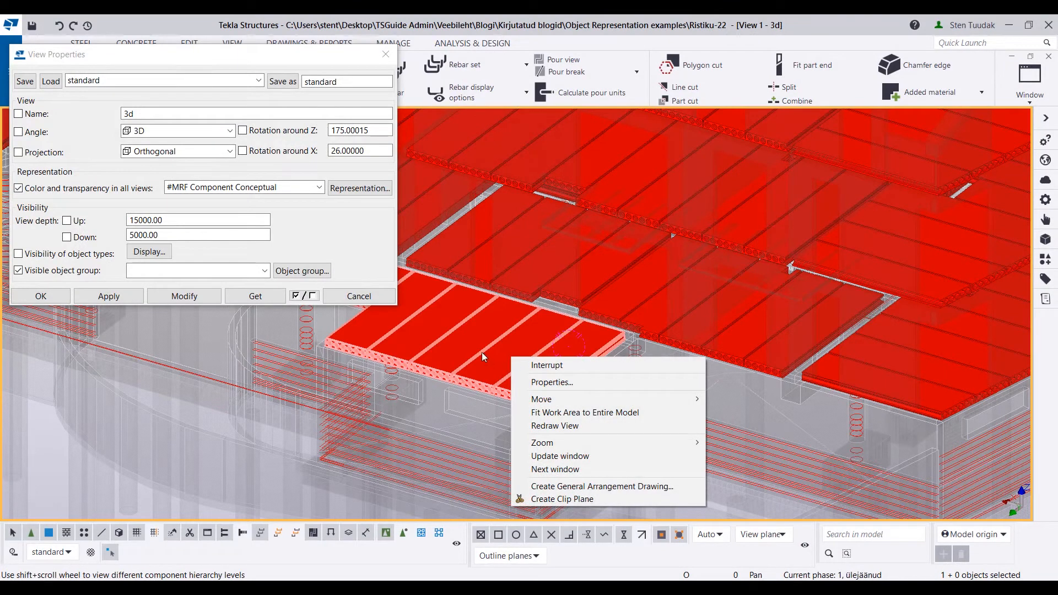
click(467, 348)
right_click(467, 347)
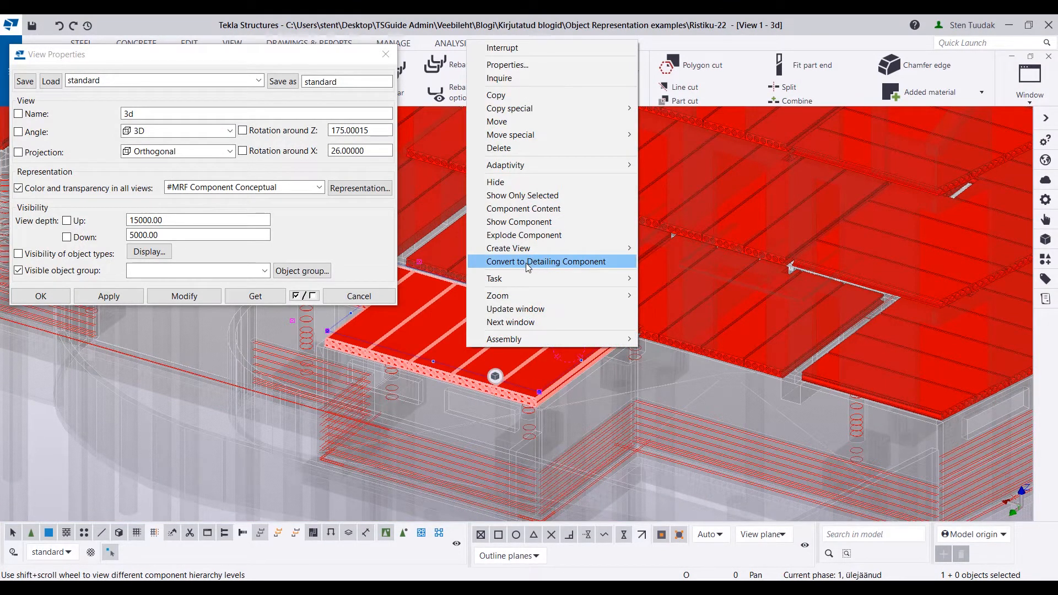
Step: Clear the floor component selection and color the model by #MRF IFC HEA Profiles
click(320, 187)
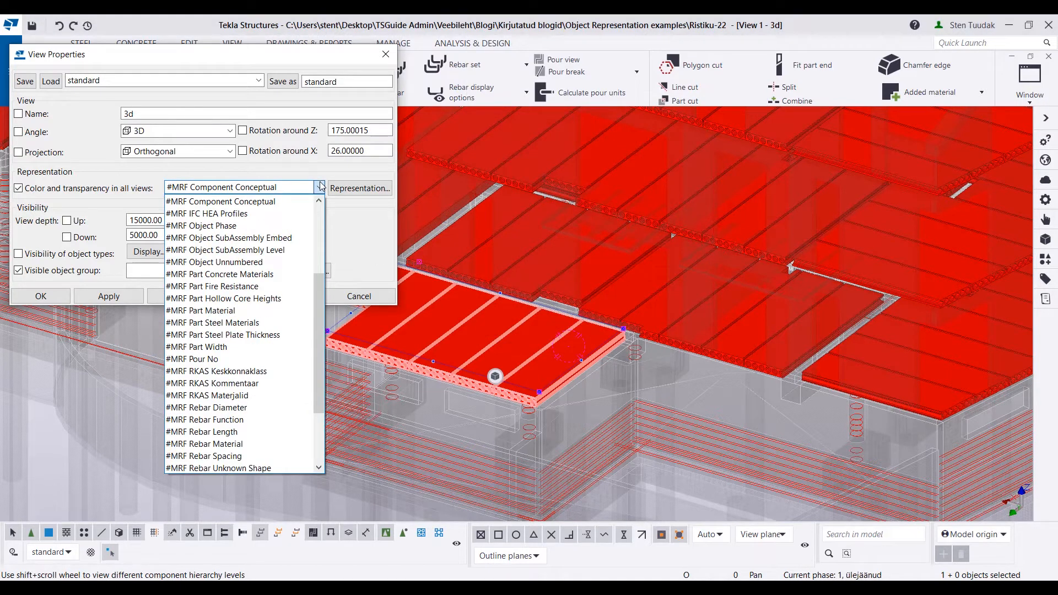
click(272, 213)
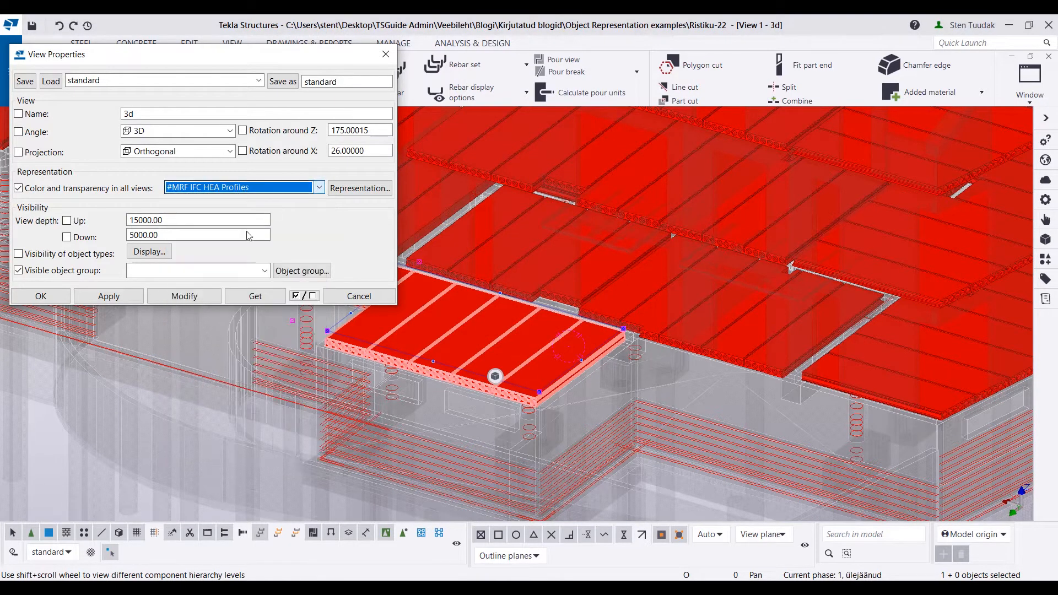
click(205, 296)
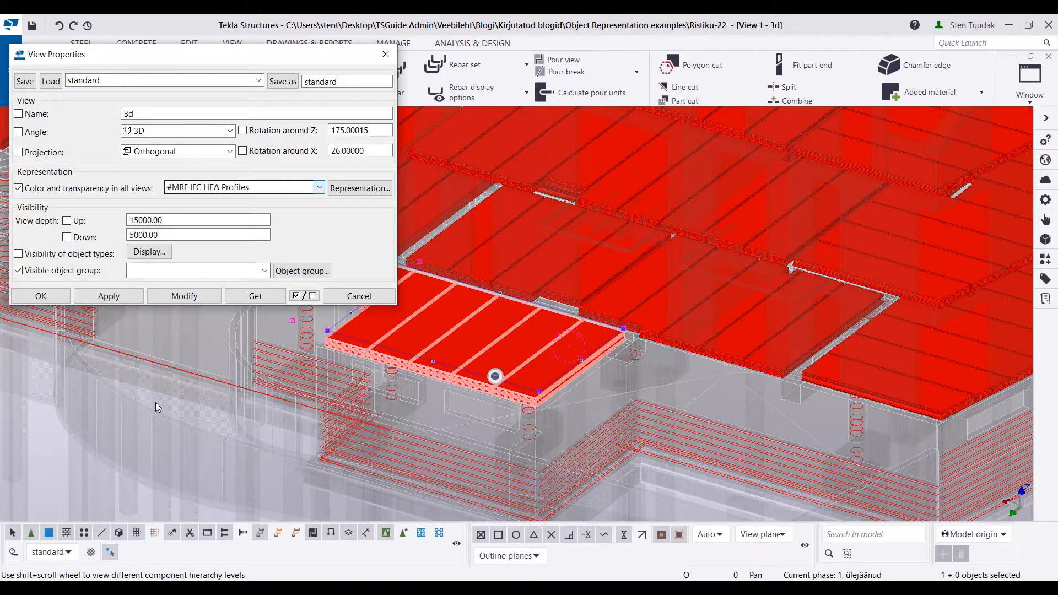
click(44, 461)
click(184, 296)
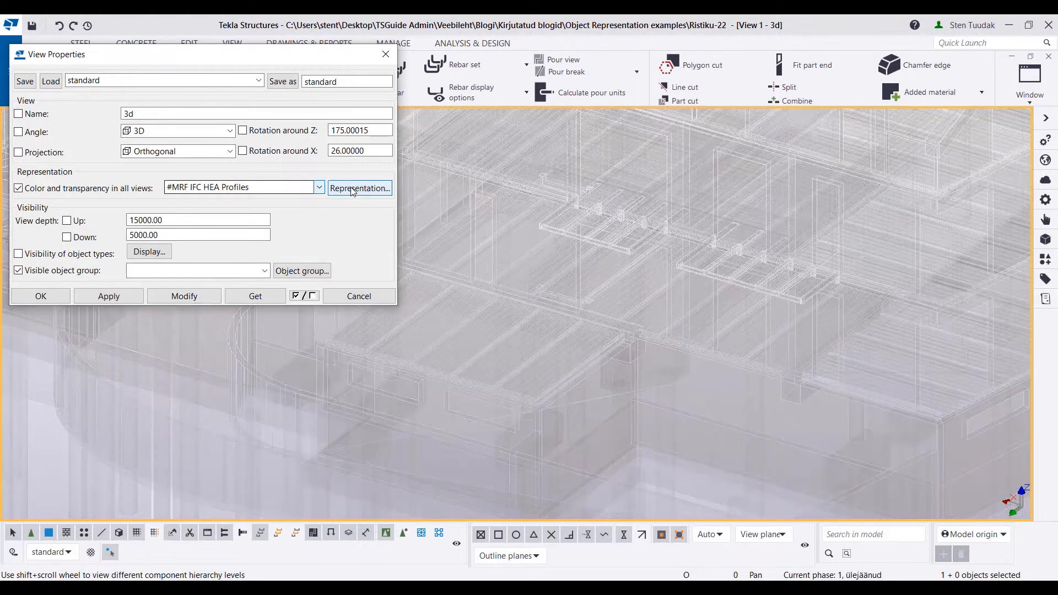
Step: Review the color groups of #MRF IFC HEA Profiles and the filter rules of #MRF IFC Profile HEA120, and close both settings
click(353, 189)
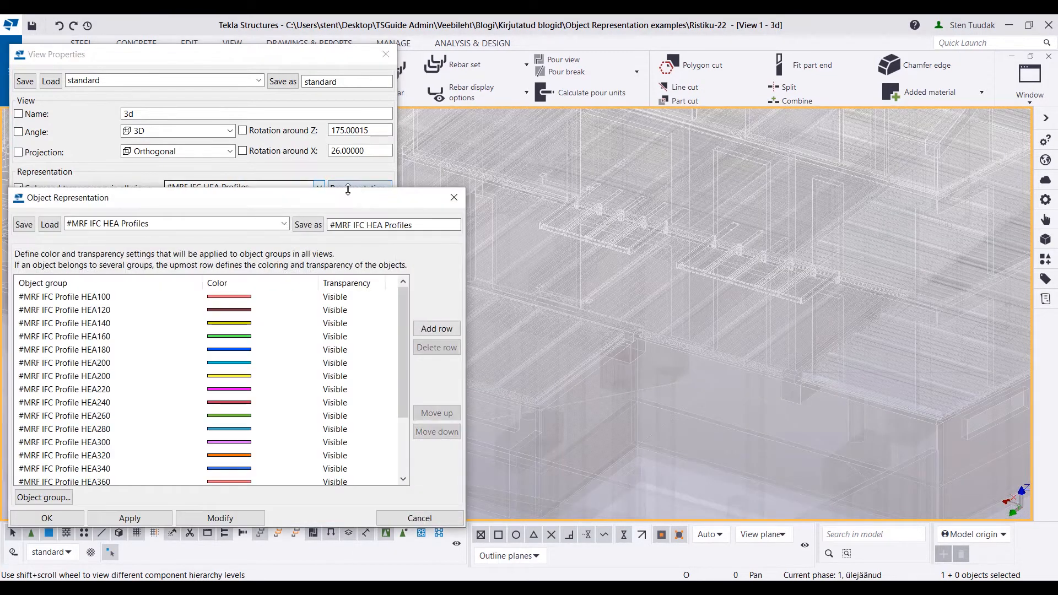
drag(340, 200, 341, 203)
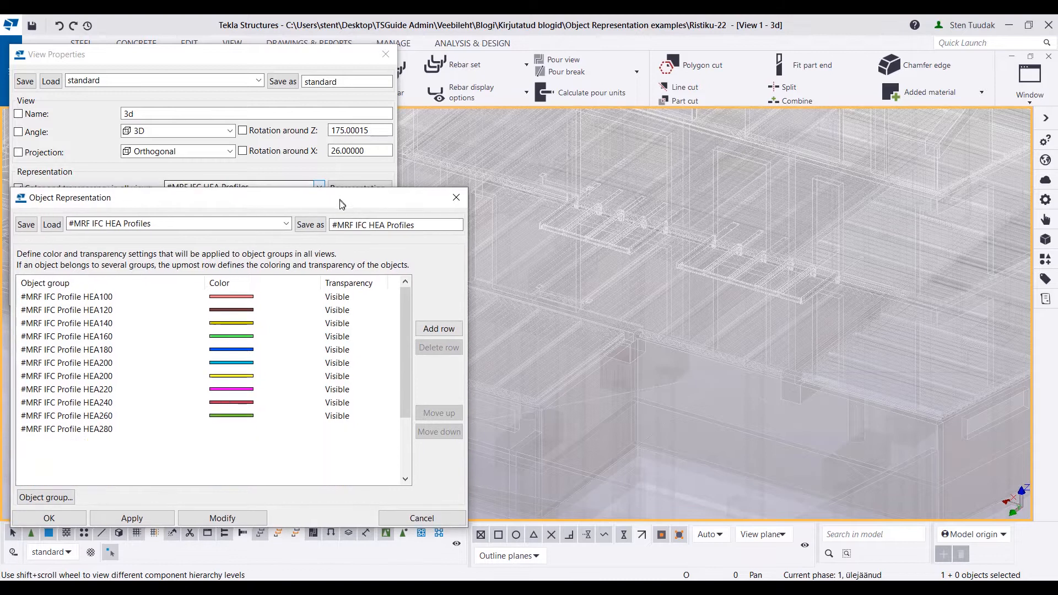
click(107, 311)
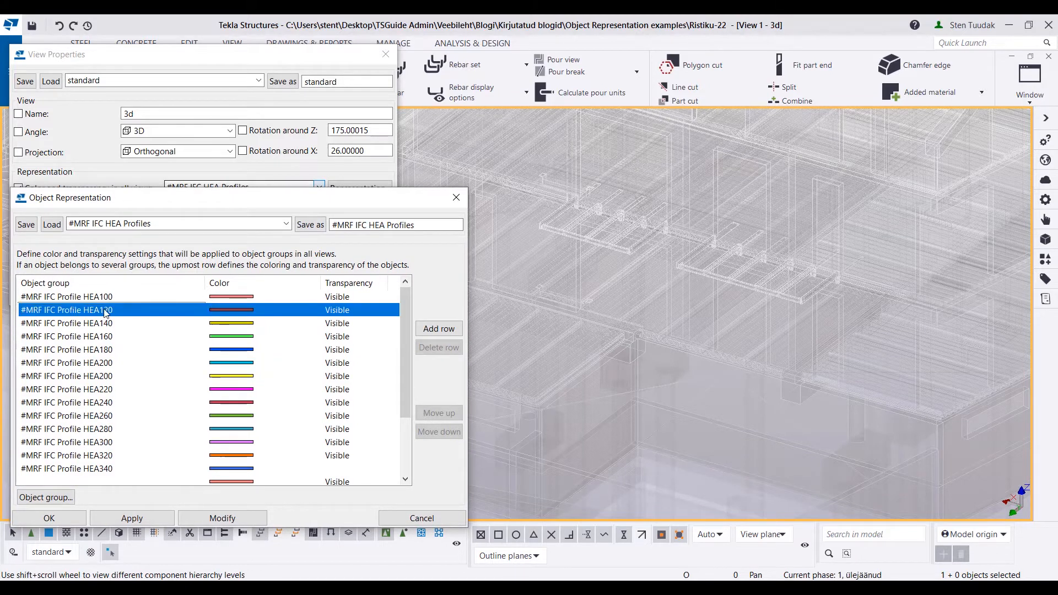
click(46, 498)
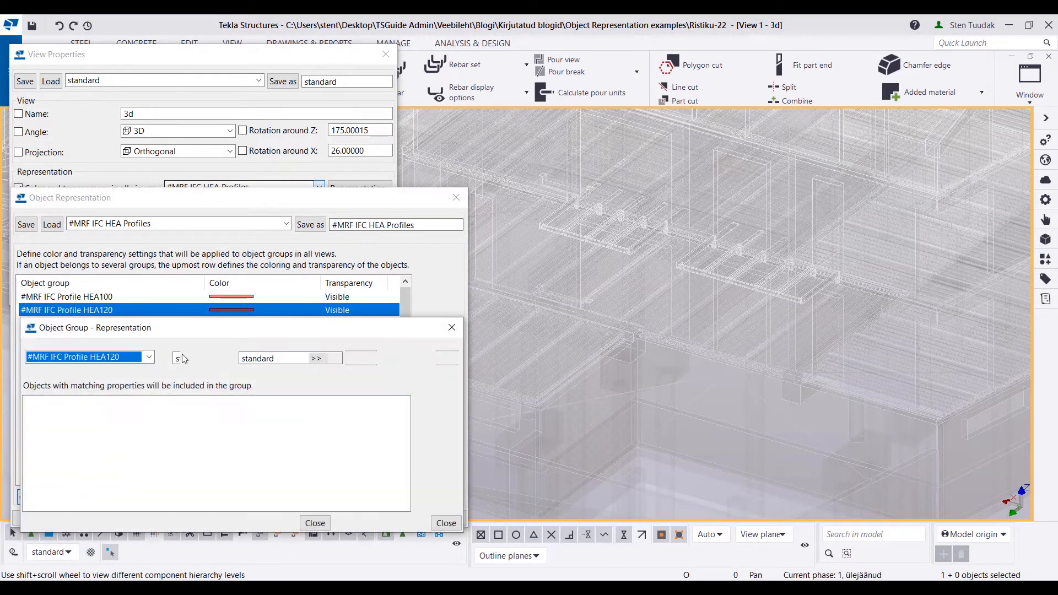
drag(193, 324, 464, 287)
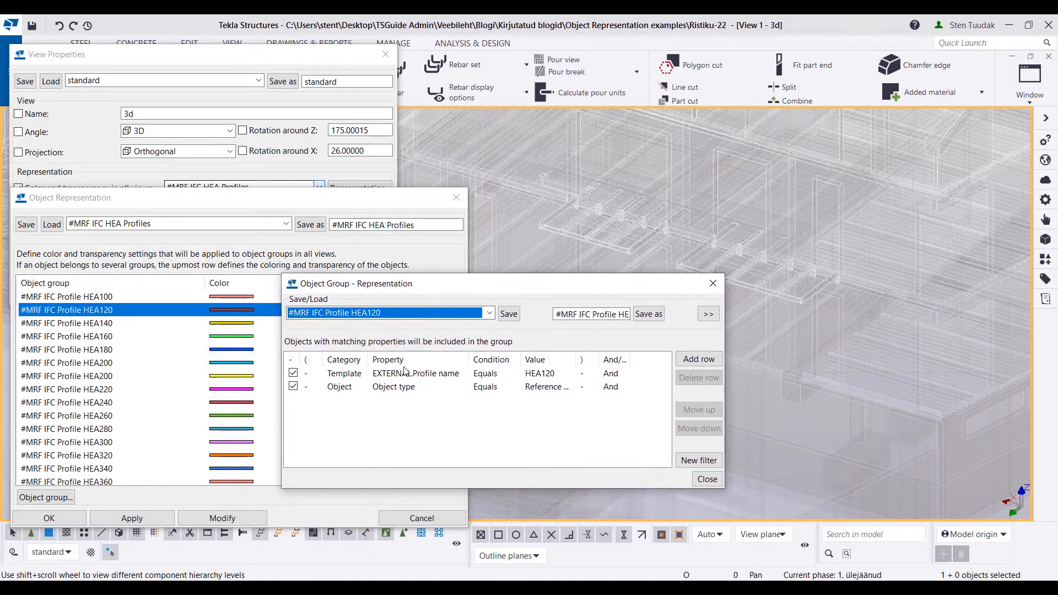
drag(469, 357, 489, 358)
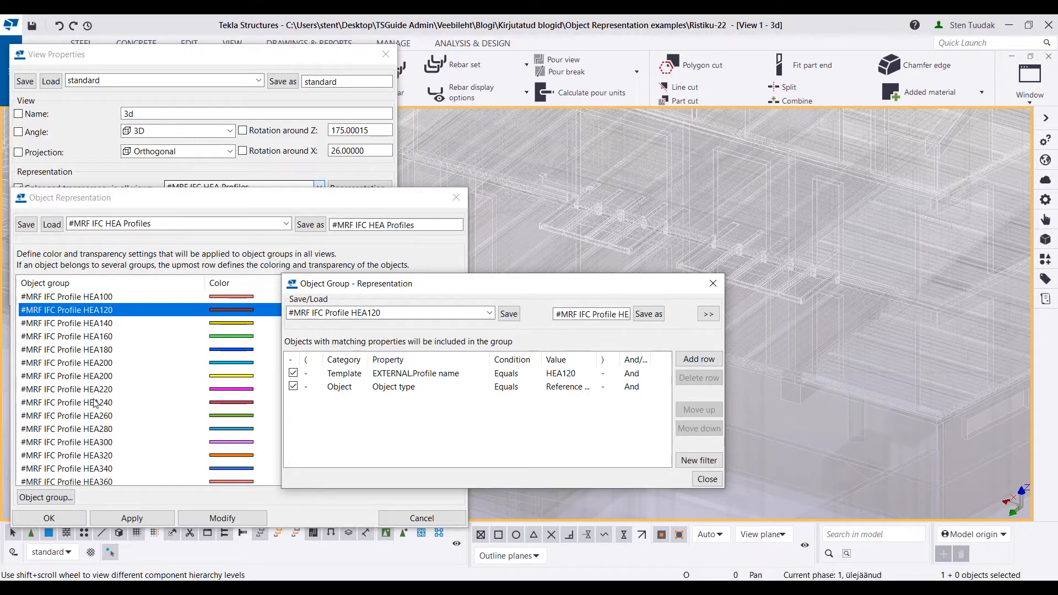
click(708, 286)
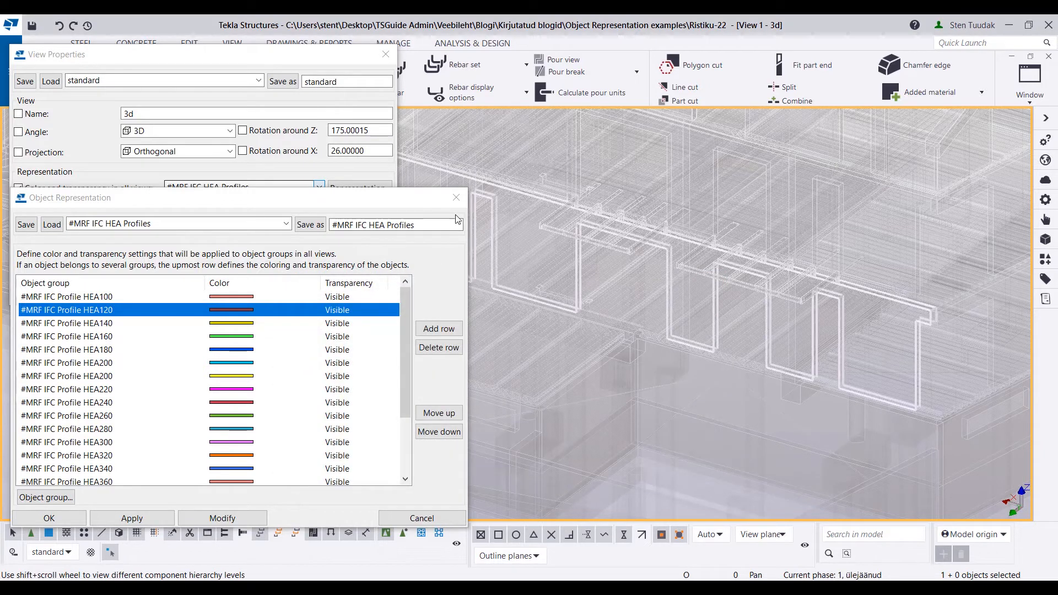
click(455, 200)
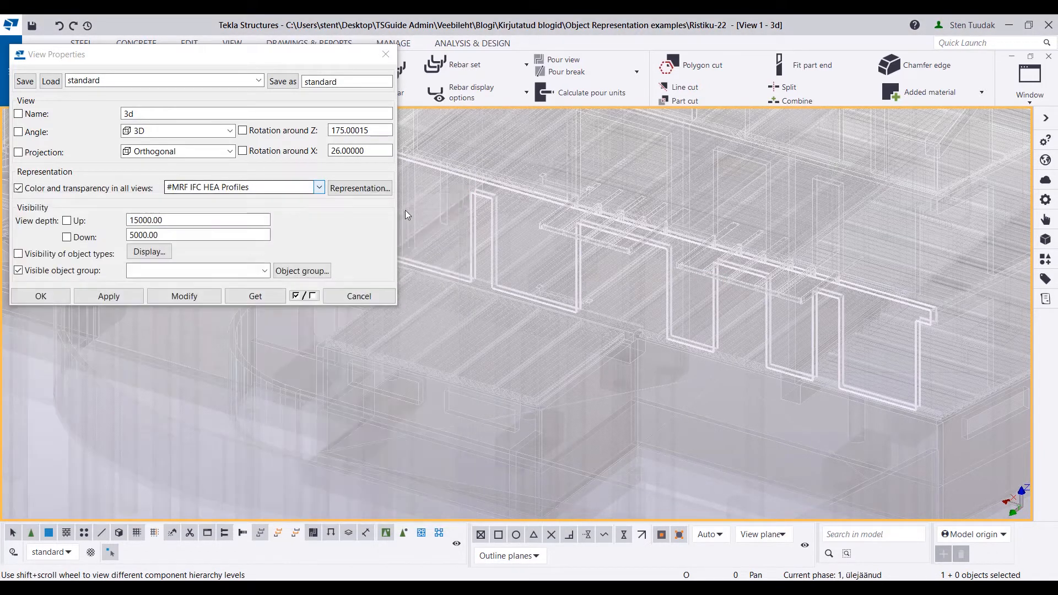
Step: Color the model by #MRF Object Phase and inspect the phase colors of both buildings and the basement walls between them
click(285, 188)
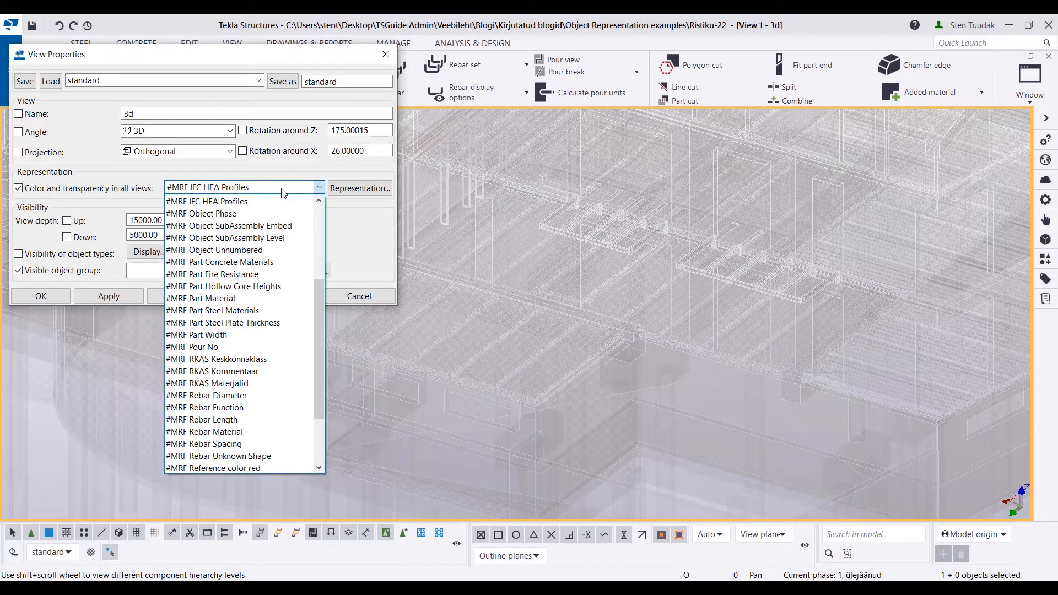
click(257, 212)
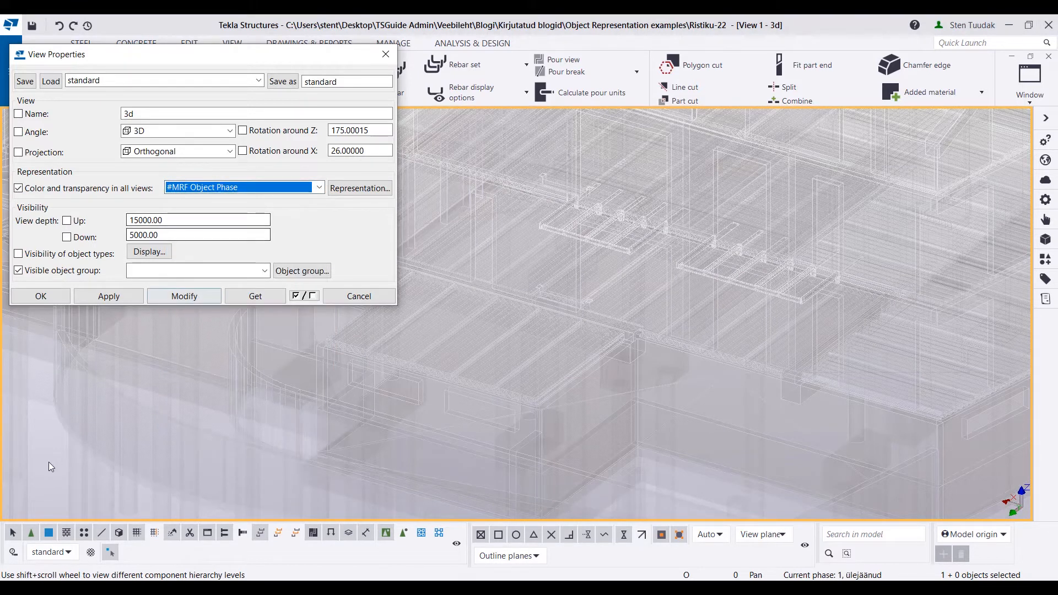
click(184, 296)
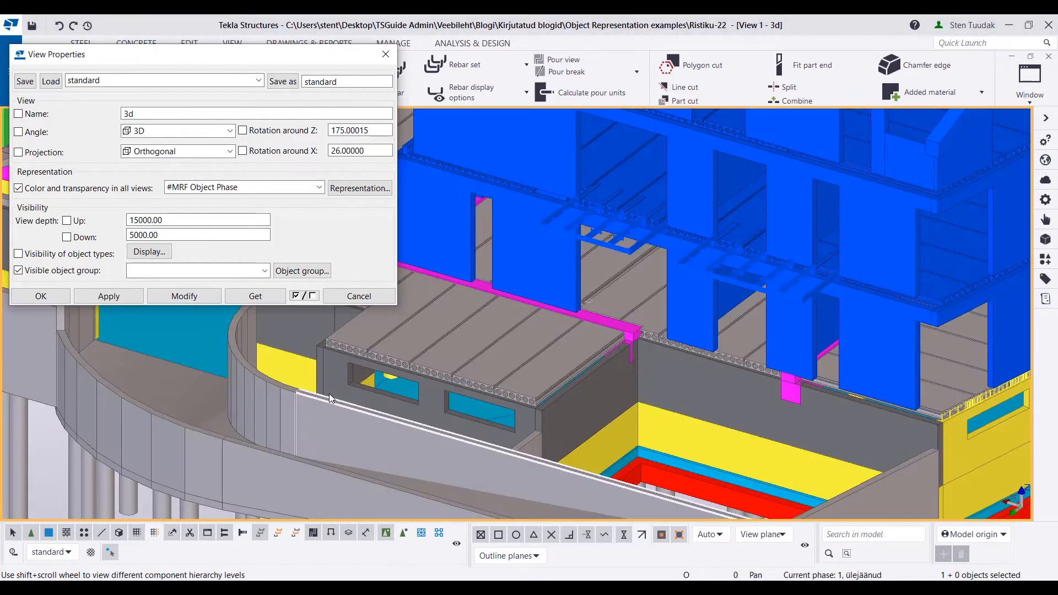
scroll(338, 414, down, 10)
middle_drag(366, 409, 543, 392)
scroll(591, 401, down, 2)
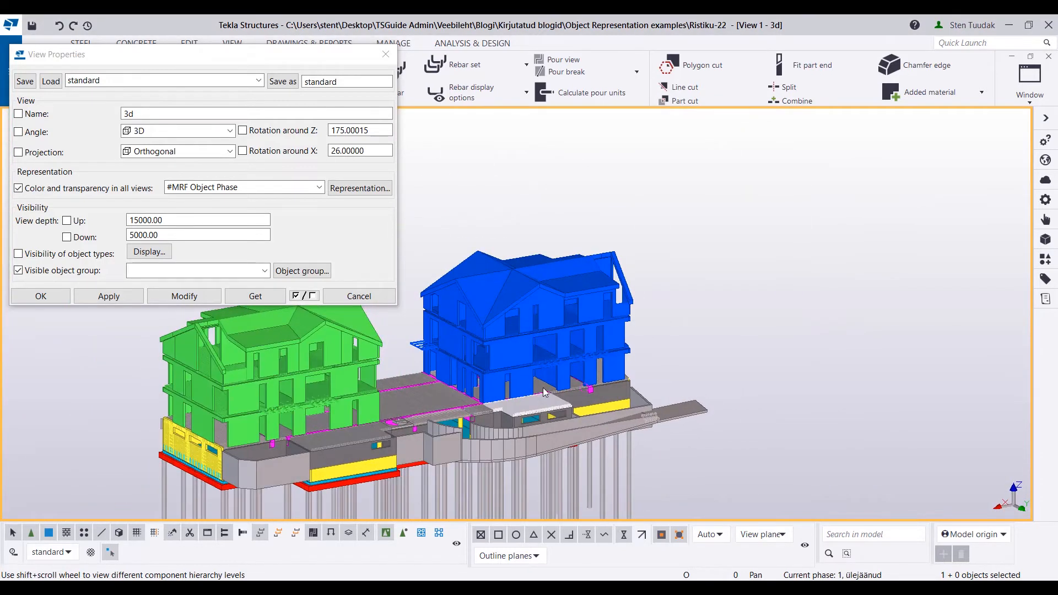
ctrl+middle_drag(571, 342, 611, 366)
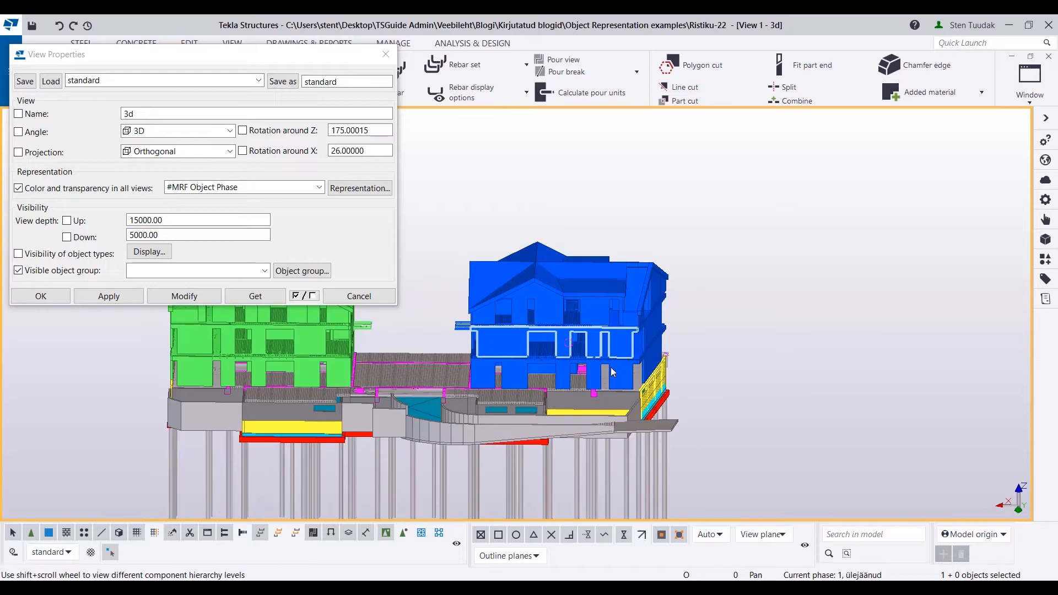
ctrl+middle_drag(319, 362, 336, 421)
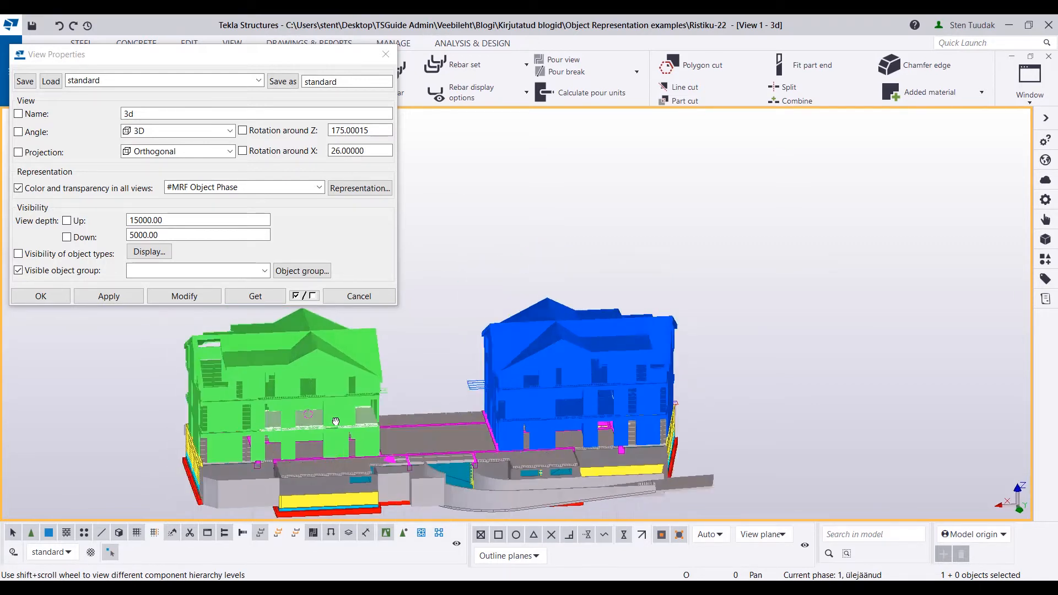
scroll(493, 391, up, 10)
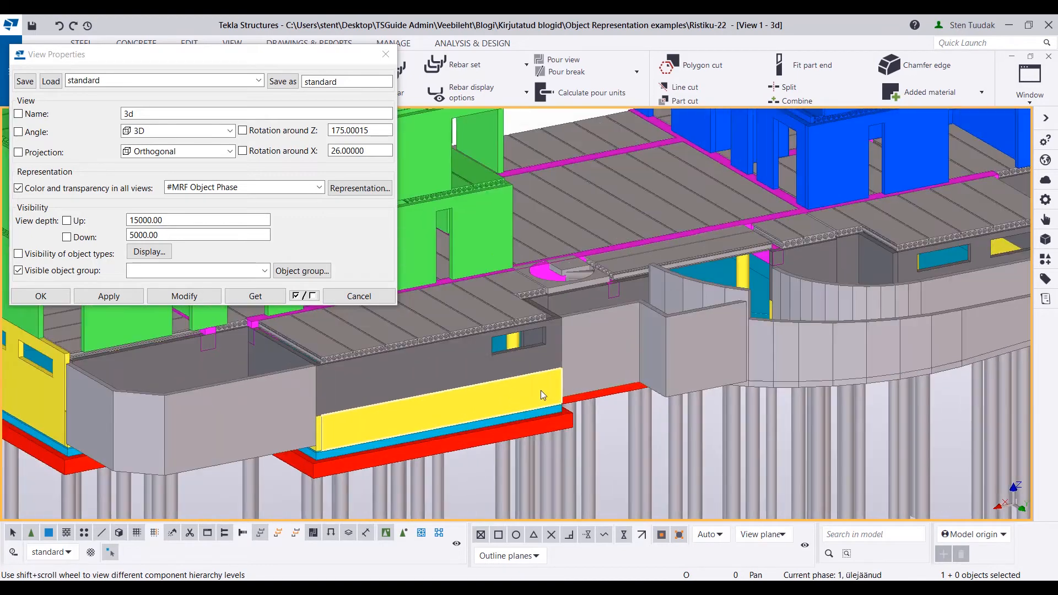
Step: Examine the phase colors of the curved ramp, basement walls, foundations and piles from above, below and the side
scroll(541, 390, up, 8)
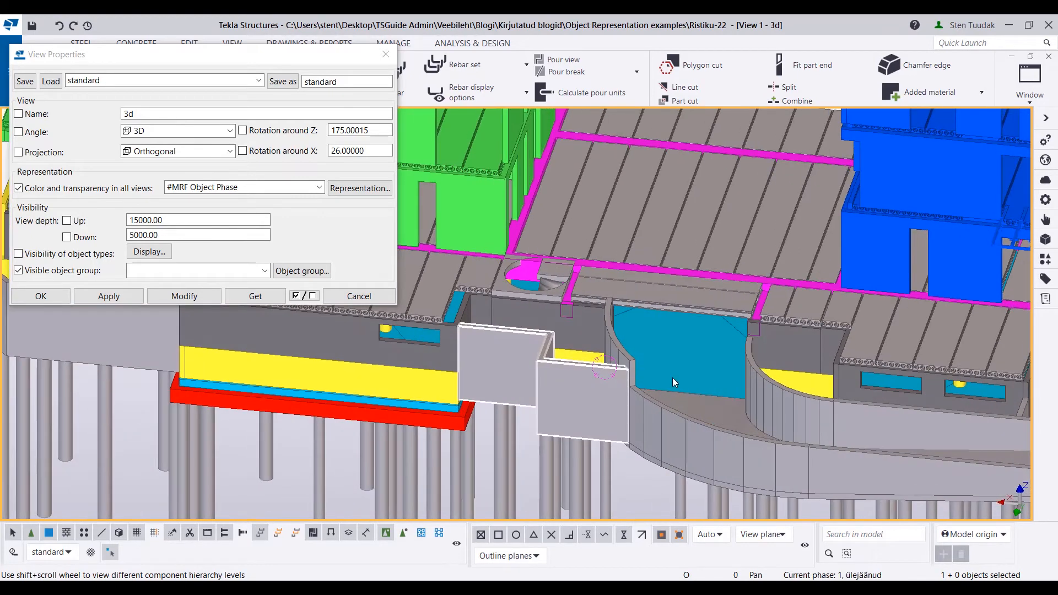
ctrl+middle_drag(673, 377, 745, 386)
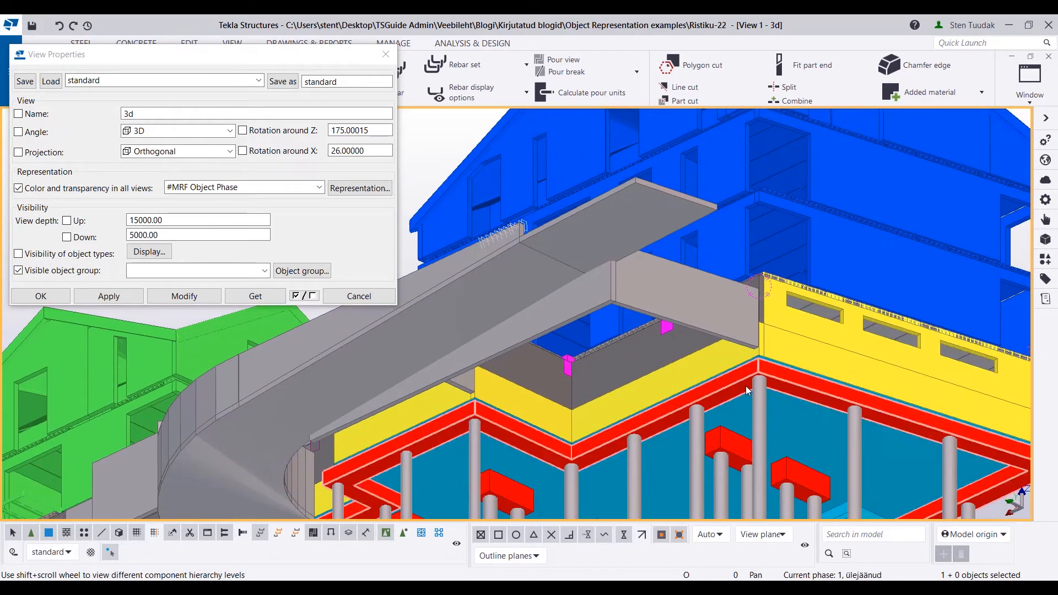
ctrl+middle_drag(496, 467, 664, 407)
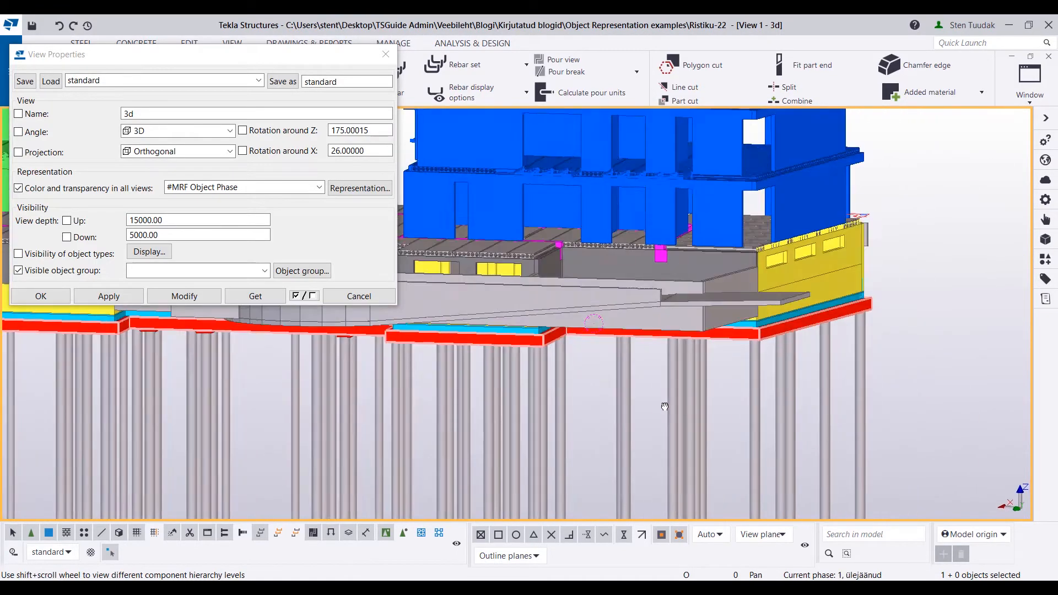
ctrl+middle_drag(790, 283, 710, 358)
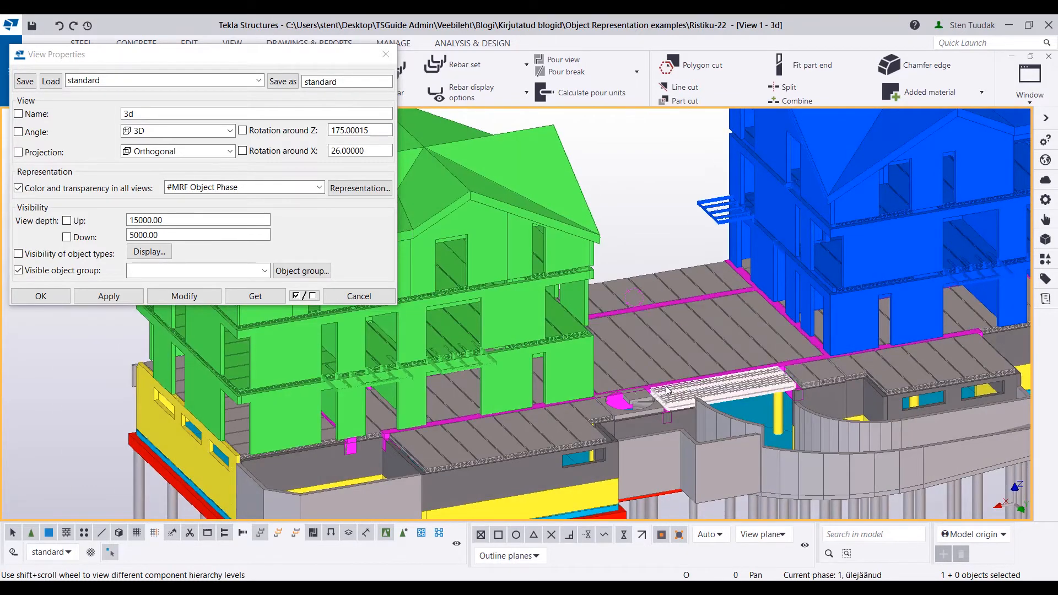
scroll(666, 390, down, 2)
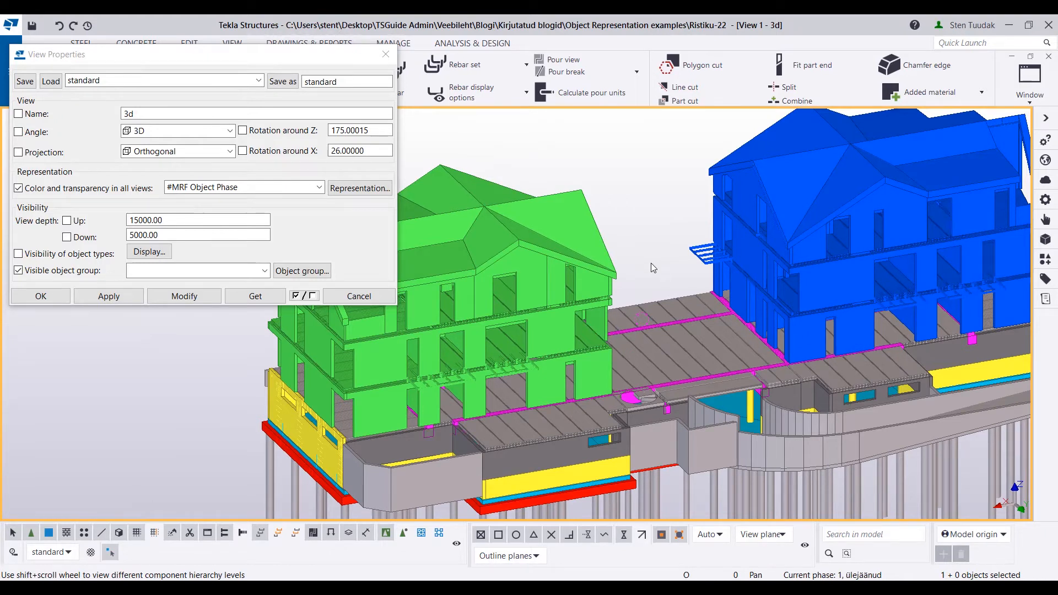
Step: Review the #MRF Object Phase color settings and the attributes offered under Color by attribute, and close the settings without applying anything
click(349, 189)
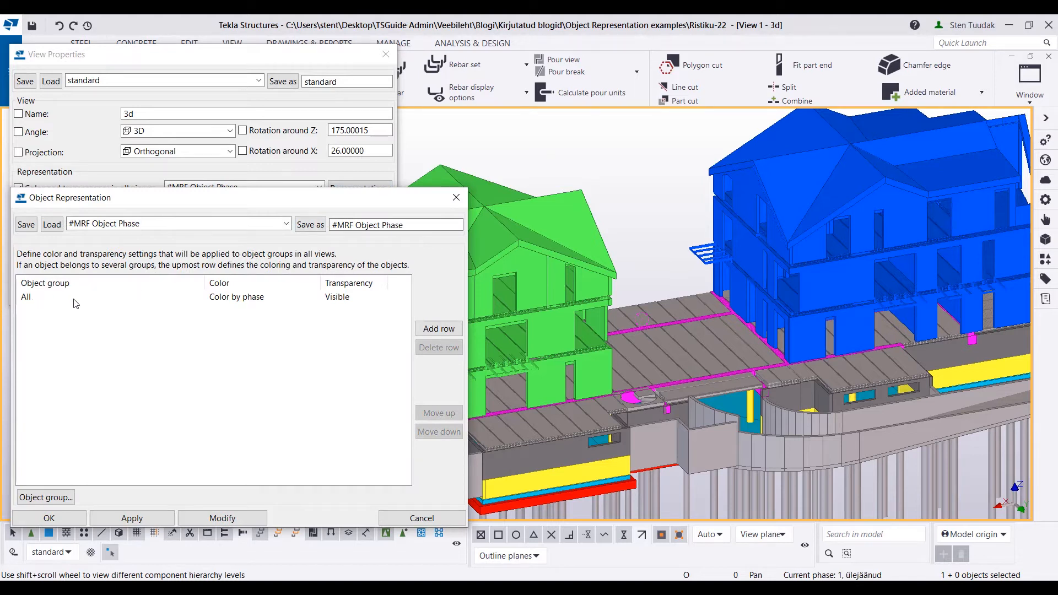
drag(134, 190, 141, 252)
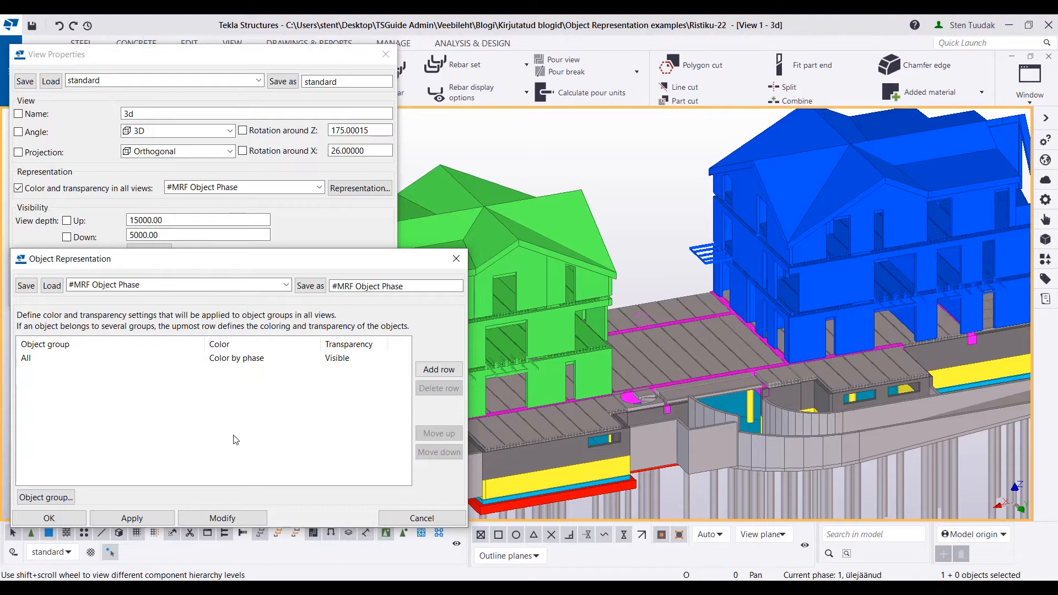
click(266, 360)
click(266, 360)
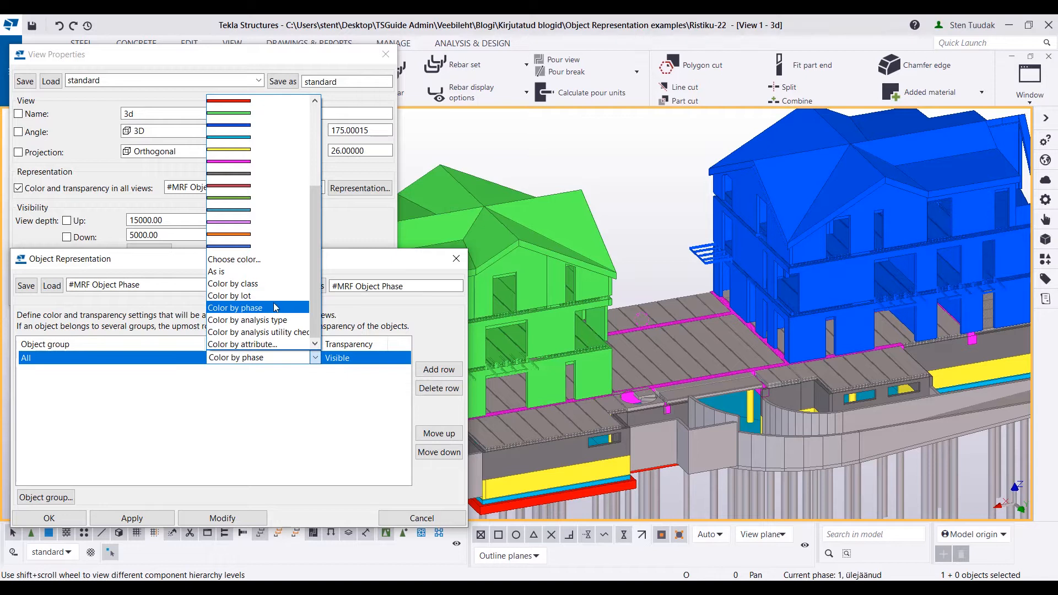
click(243, 345)
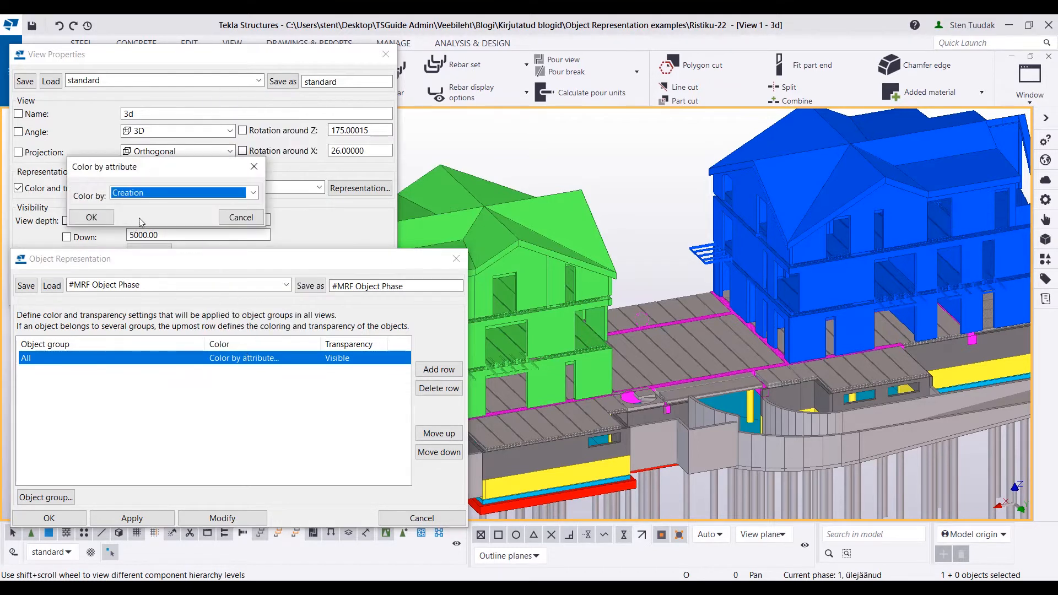
click(176, 192)
drag(256, 226, 252, 385)
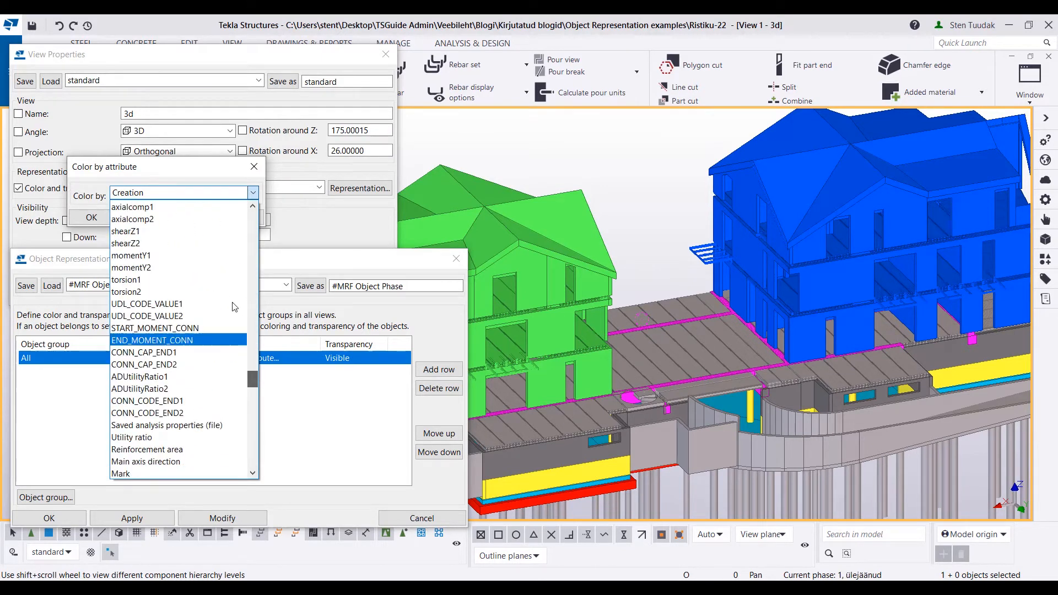
click(255, 167)
click(254, 165)
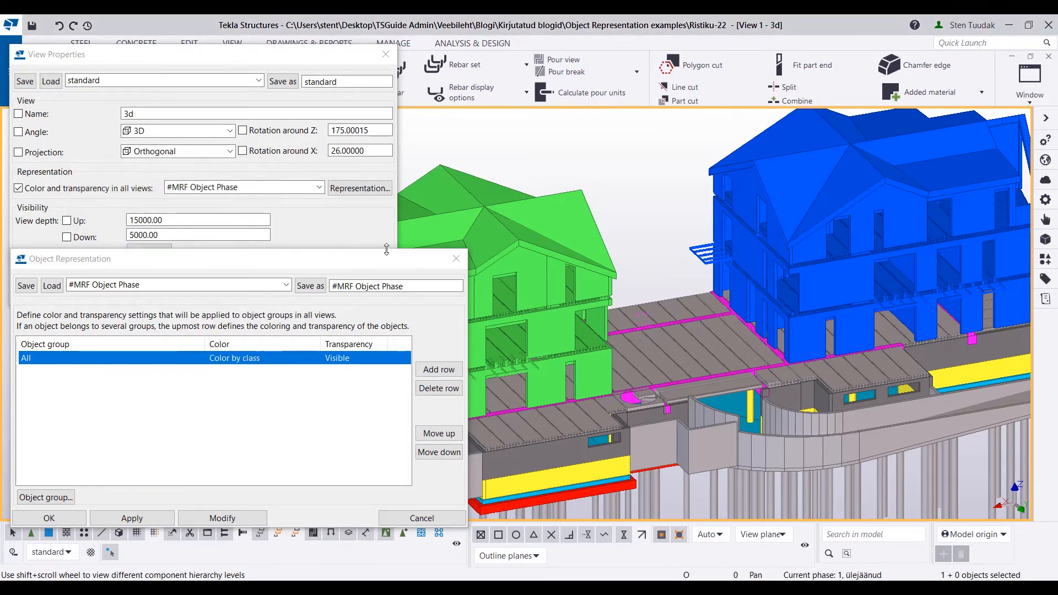
click(457, 259)
Step: Color the model by #MRF Object SubAssembly Embed and inspect the red embed plate in the slab between the buildings
click(319, 188)
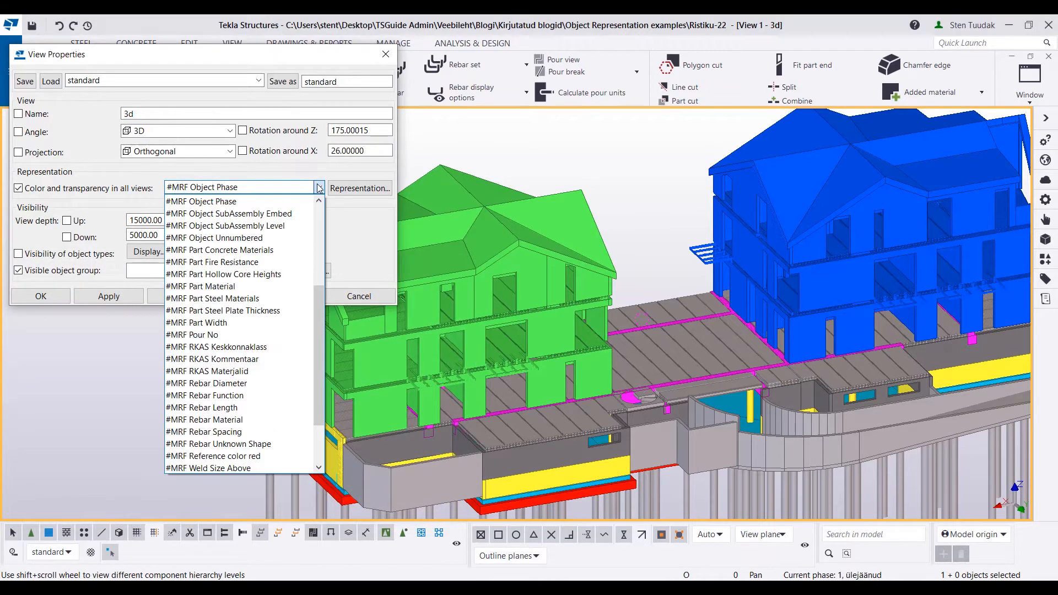
click(285, 213)
click(167, 334)
click(172, 299)
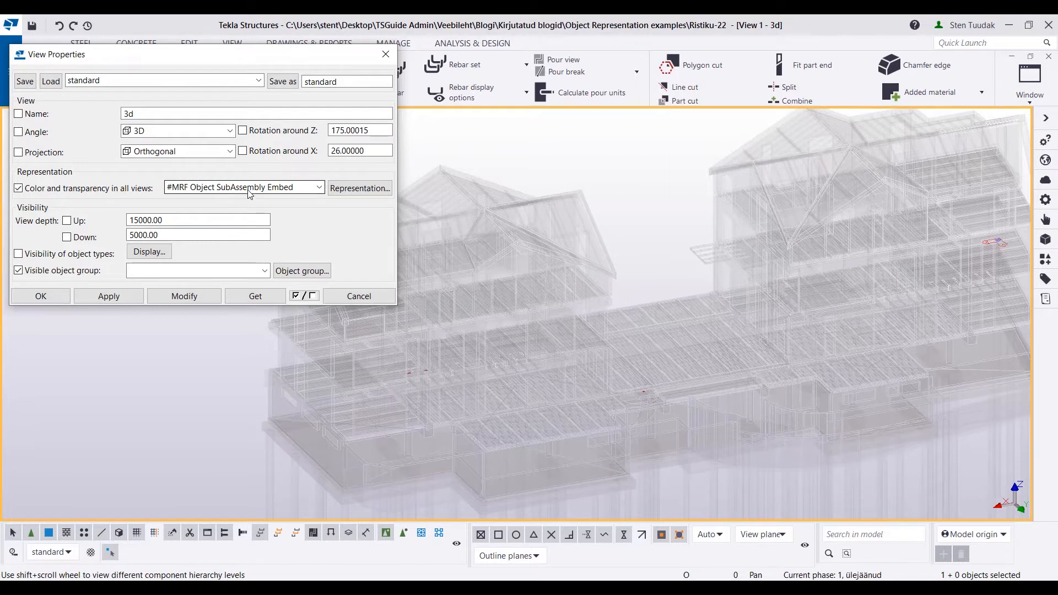
scroll(673, 379, up, 2)
ctrl+middle_drag(674, 379, 553, 392)
scroll(673, 409, up, 7)
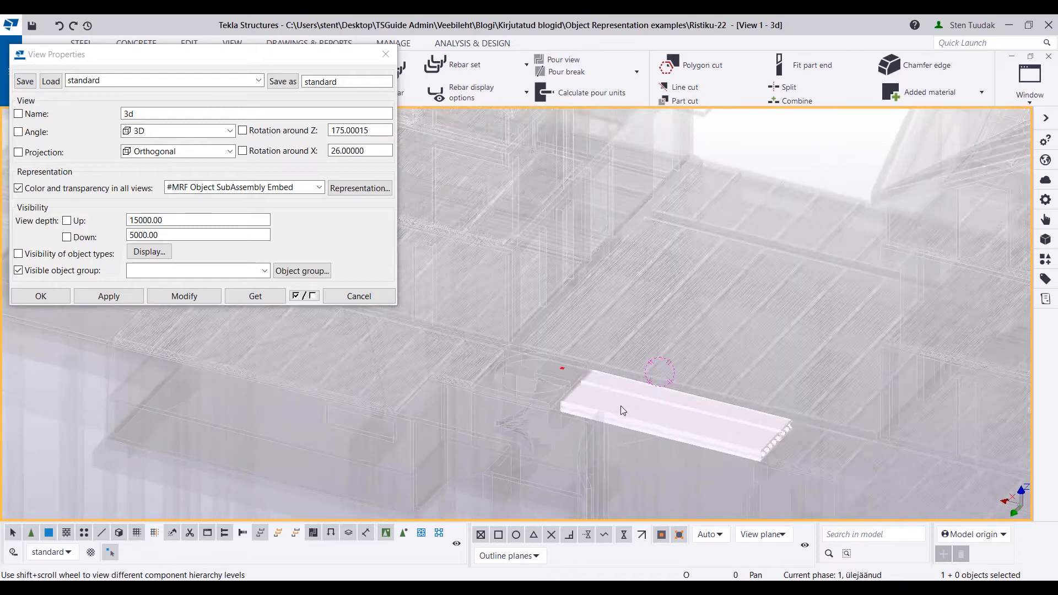
scroll(487, 282, up, 4)
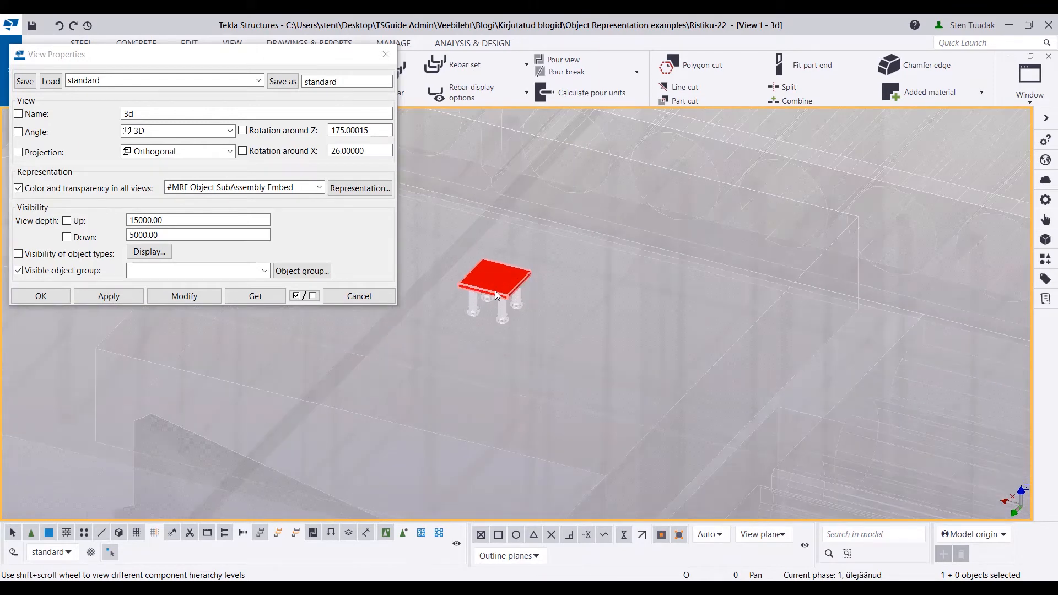
Step: Review the object groups and colors of #MRF Object SubAssembly Embed and close the settings
scroll(495, 289, down, 3)
click(389, 190)
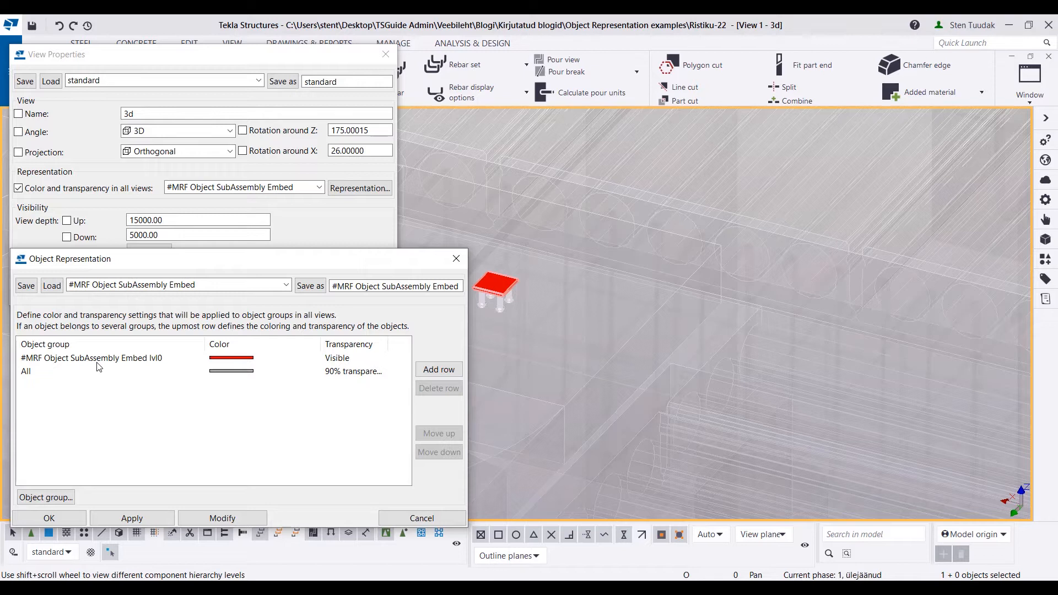
click(455, 261)
Step: Add the red embed plate's assembly as a sub-assembly of the surrounding slab, accepting it as a custom part
scroll(504, 296, up, 2)
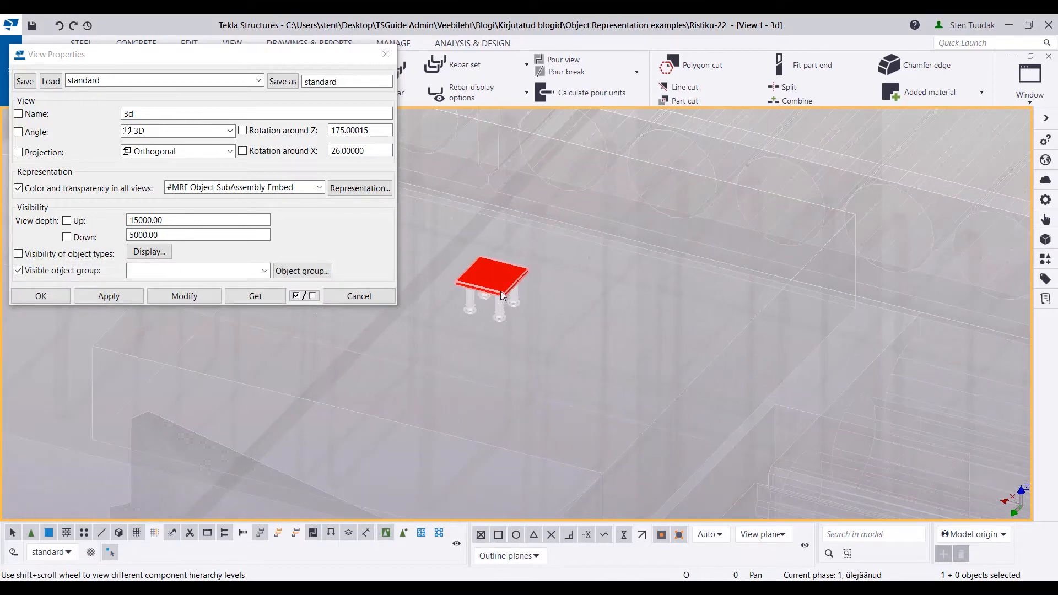
mouse_move(501, 294)
ctrl+middle_down()
mouse_move(536, 267)
mouse_move(498, 365)
ctrl+middle_up()
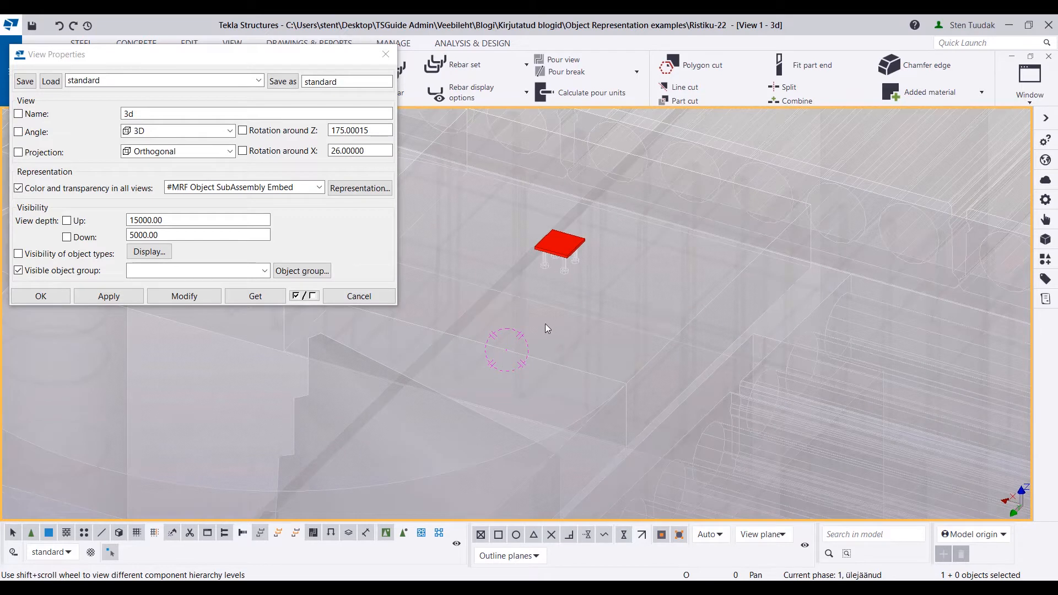
middle_drag(571, 365, 623, 373)
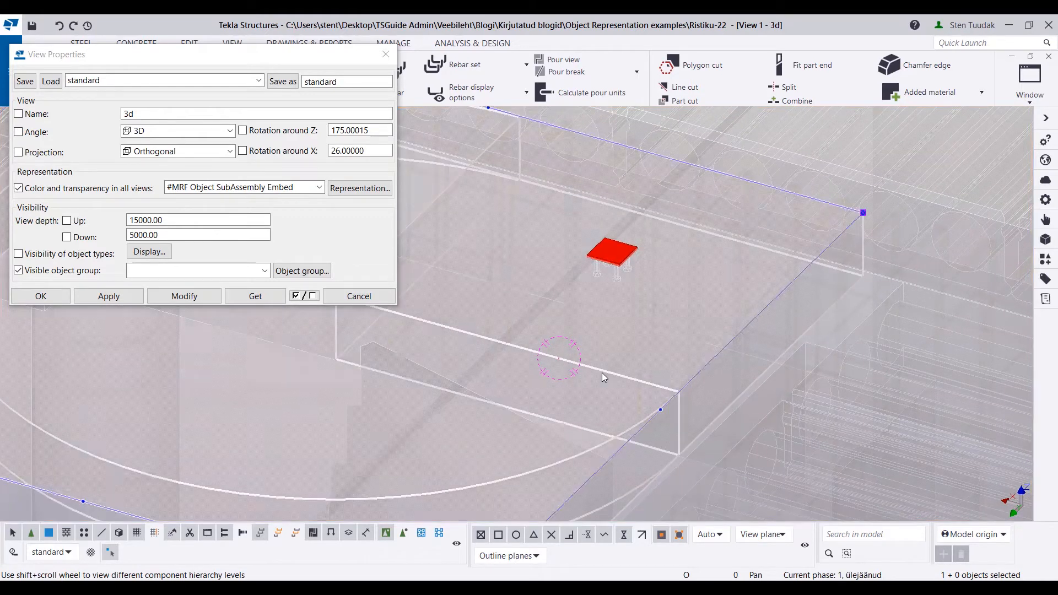
right_click(623, 266)
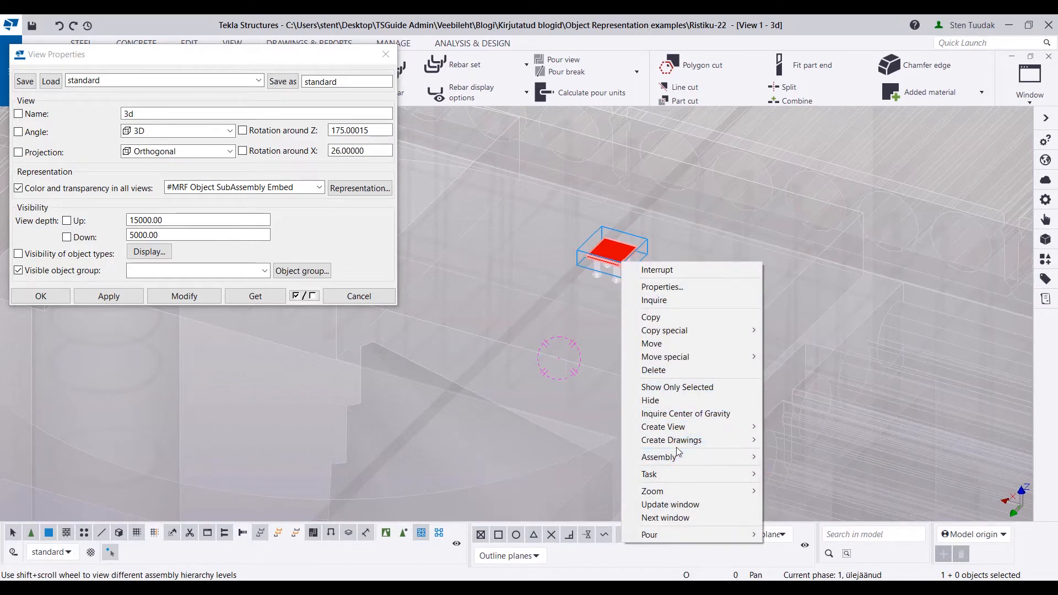
mouse_move(675, 462)
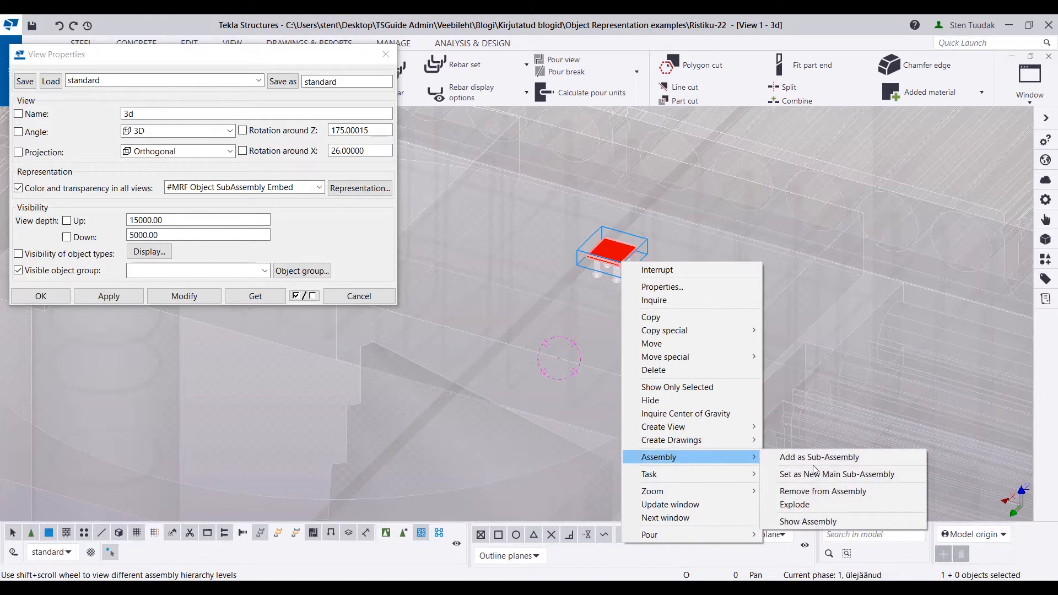
click(823, 461)
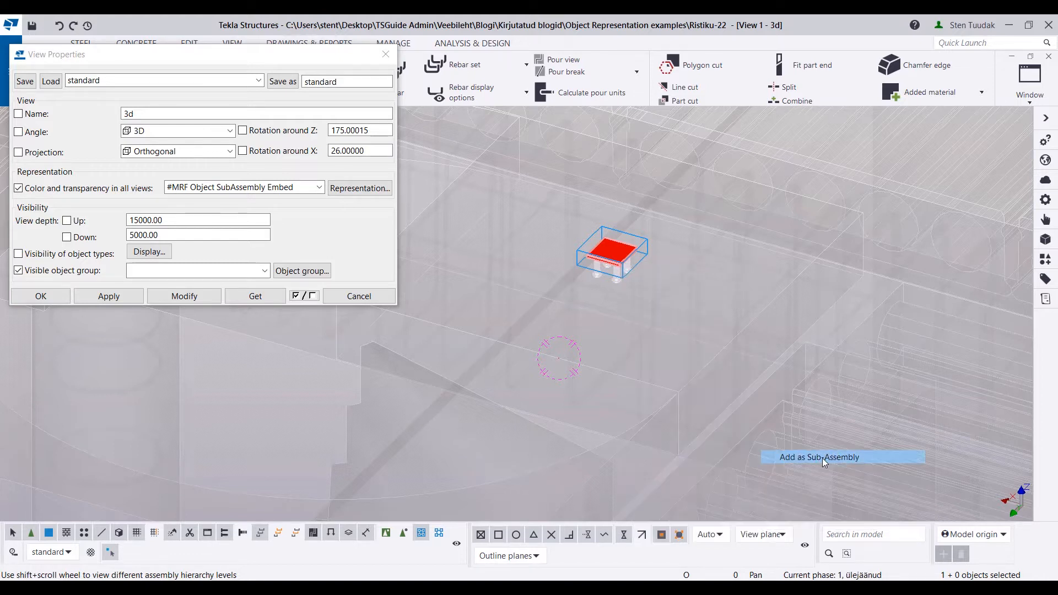
click(589, 365)
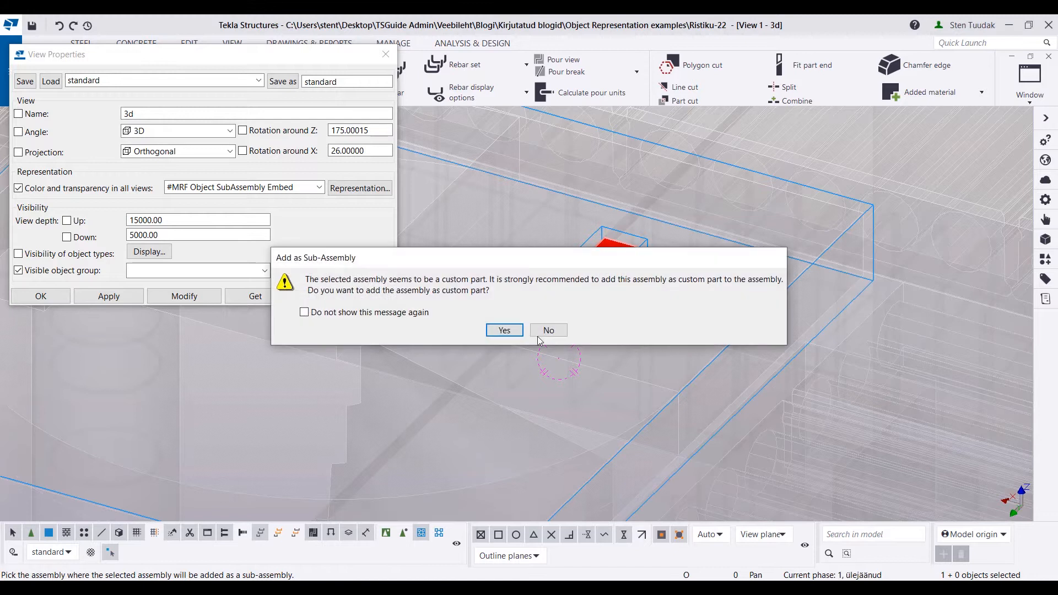
click(505, 331)
click(596, 342)
Step: Inspect the other red embeds located near the end of the hollow core slab
scroll(596, 342, down, 6)
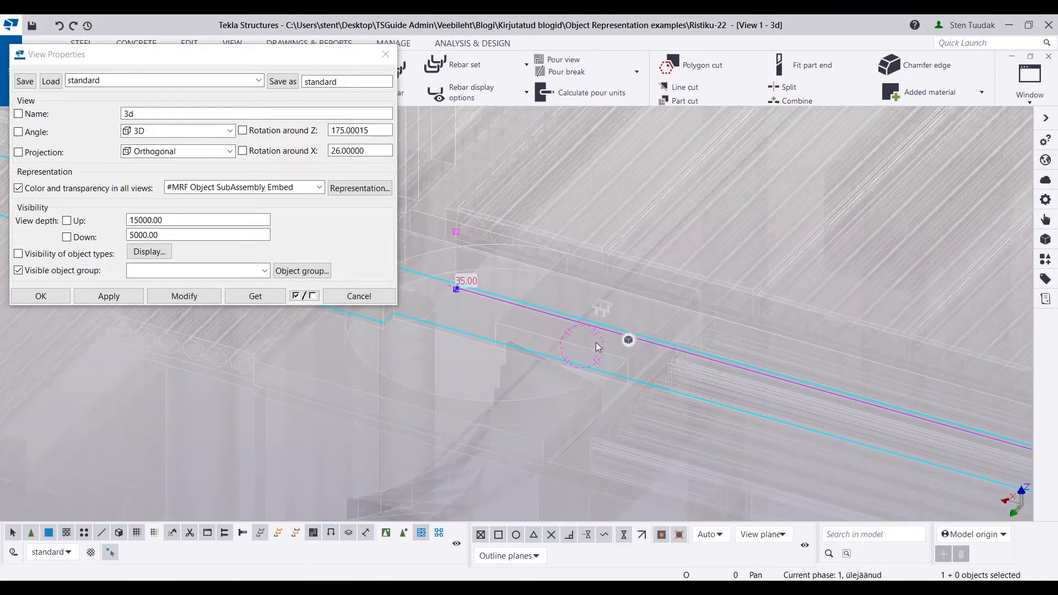
ctrl+middle_drag(609, 324, 730, 336)
scroll(731, 340, down, 5)
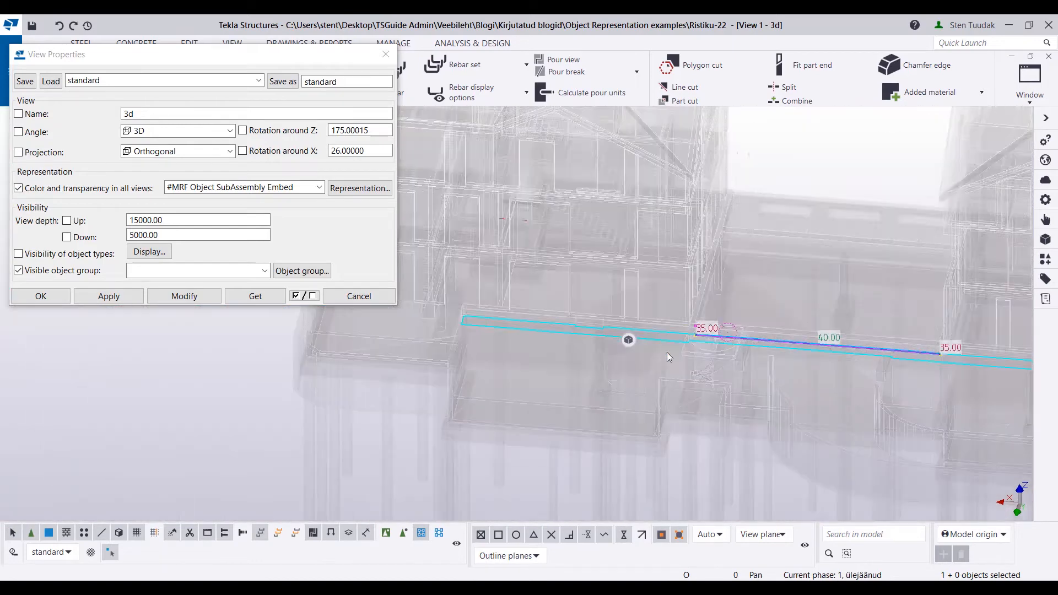
ctrl+middle_drag(609, 334, 527, 335)
scroll(527, 335, up, 10)
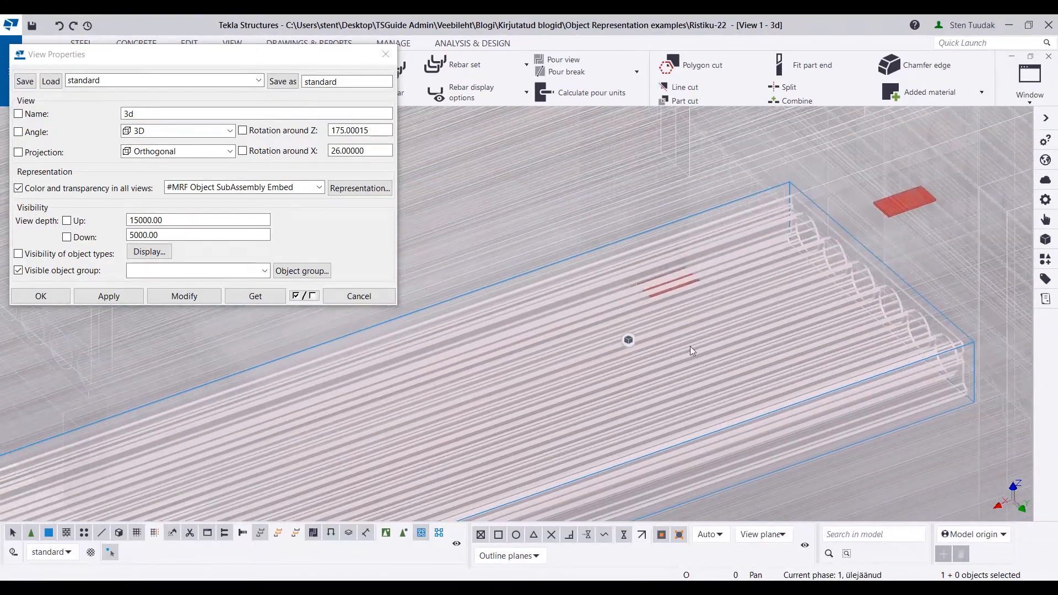
Step: Examine the red embeds at the top of the stair flight and their position within the surrounding building
scroll(664, 341, down, 5)
ctrl+middle_drag(700, 320, 873, 263)
scroll(752, 351, down, 6)
middle_drag(579, 458, 816, 202)
scroll(815, 202, up, 3)
scroll(842, 187, up, 6)
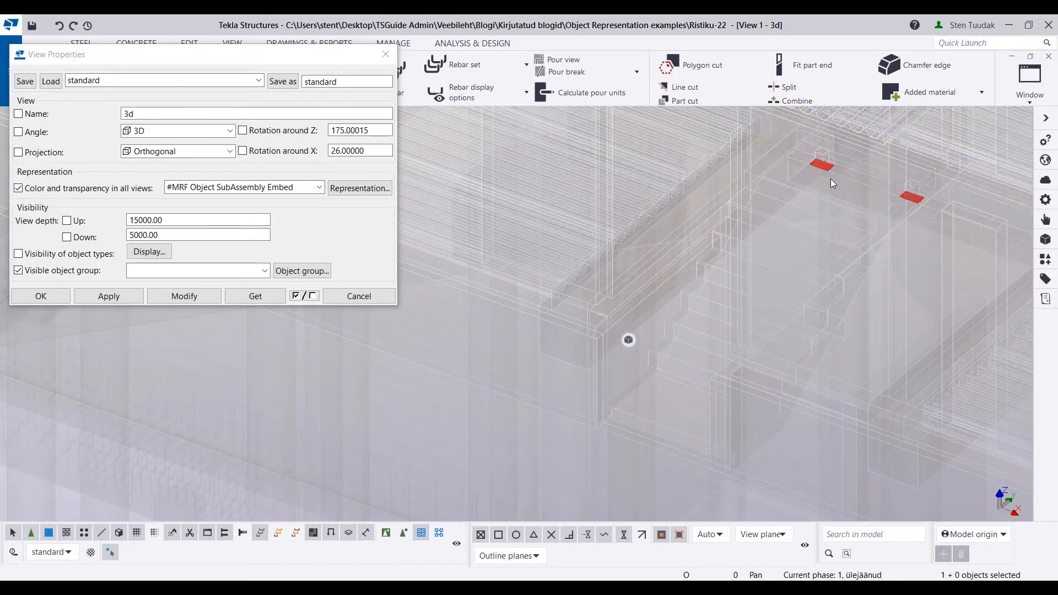
scroll(848, 183, down, 5)
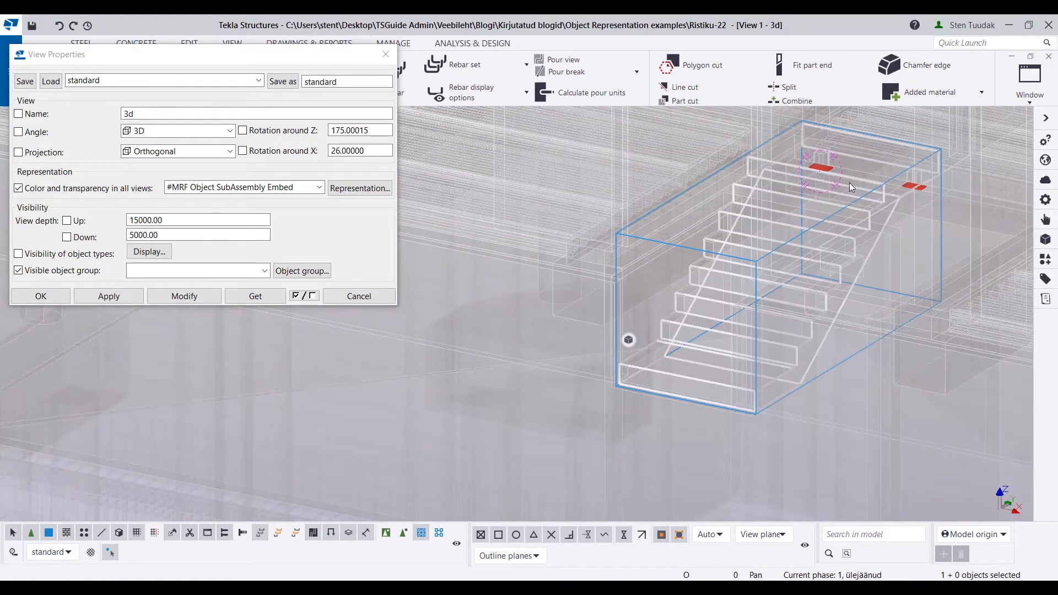
scroll(851, 183, up, 4)
scroll(878, 247, down, 3)
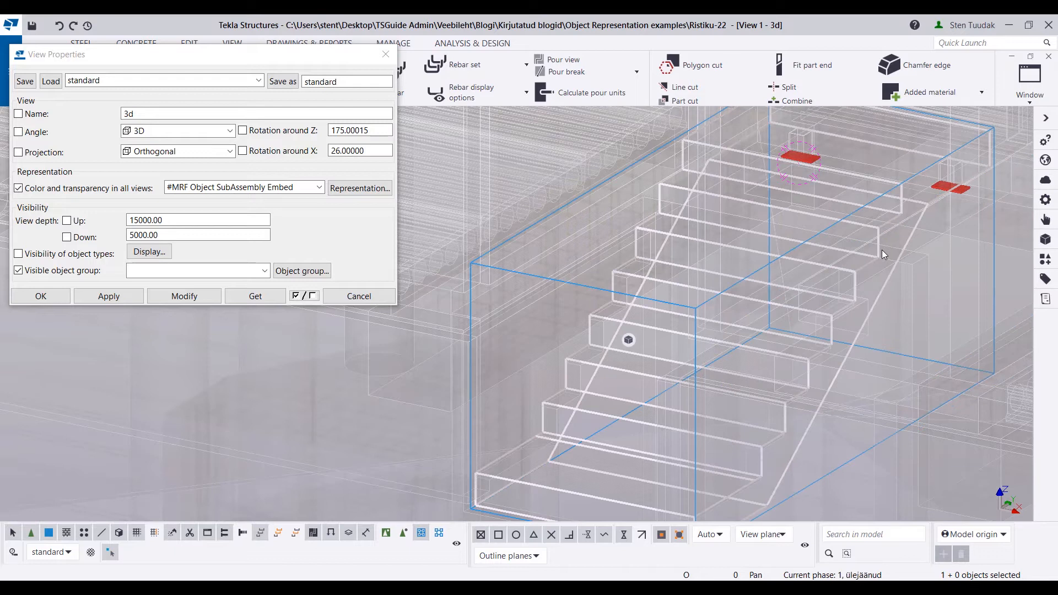
scroll(882, 251, up, 1)
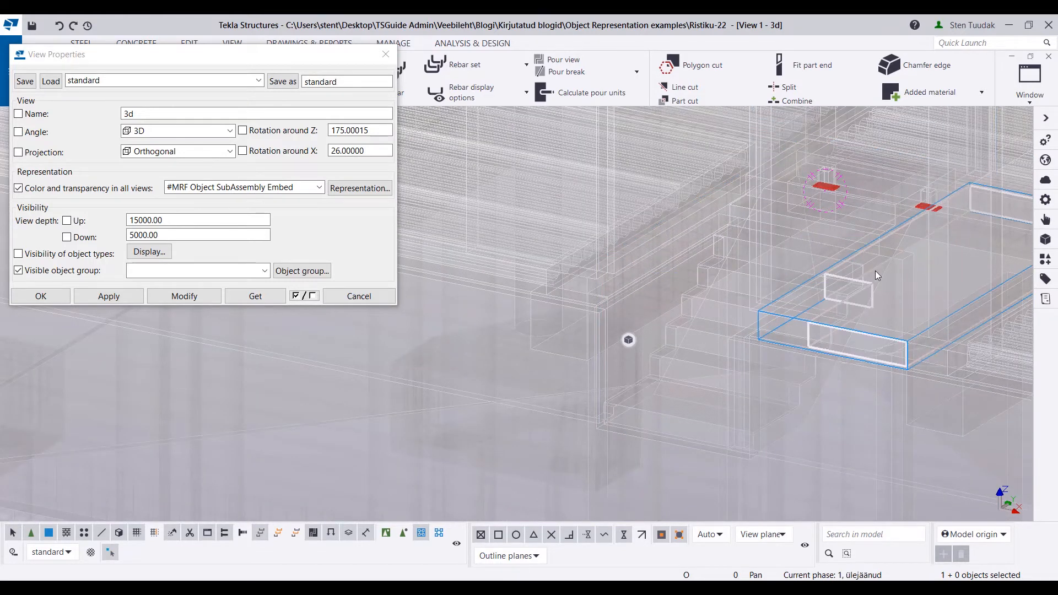
scroll(805, 309, down, 4)
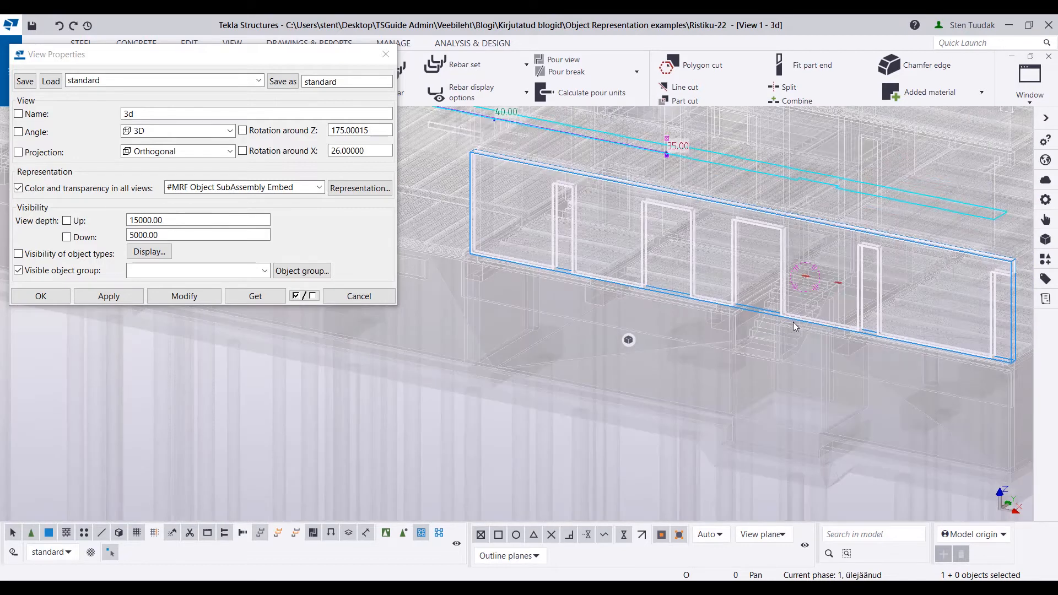
scroll(800, 300, down, 1)
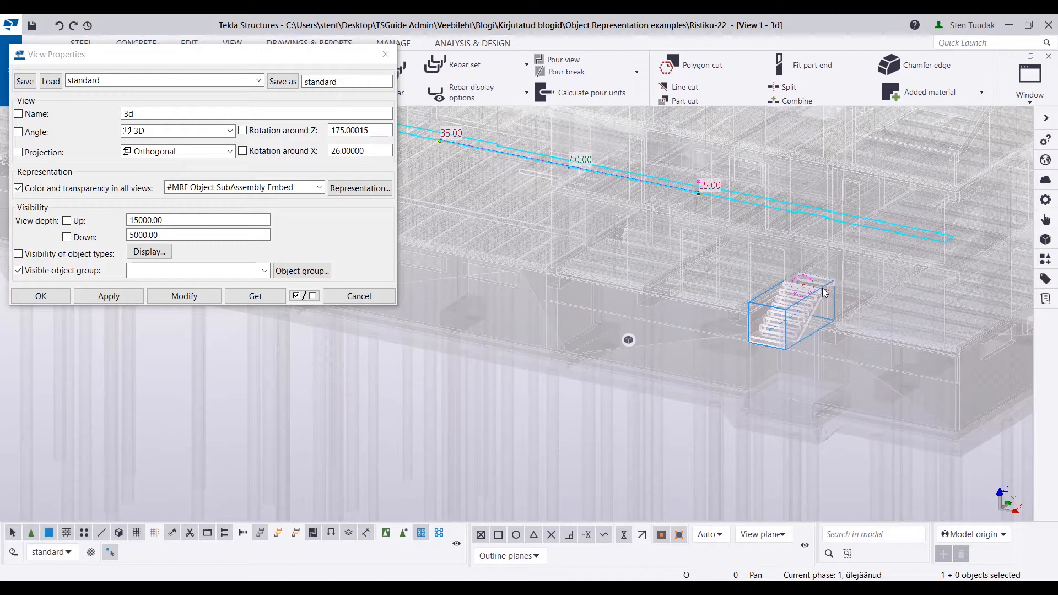
scroll(823, 292, down, 2)
Step: Clear the selection and color the model by #MRF Object SubAssembly Level
click(563, 453)
middle_drag(785, 372, 913, 443)
middle_drag(610, 302, 722, 308)
click(283, 193)
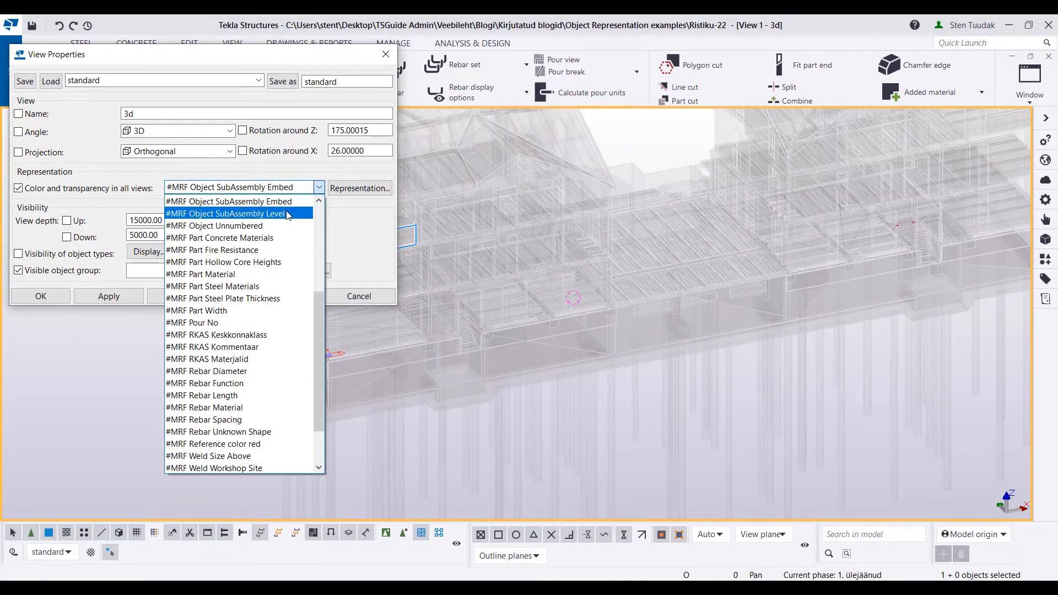
click(287, 214)
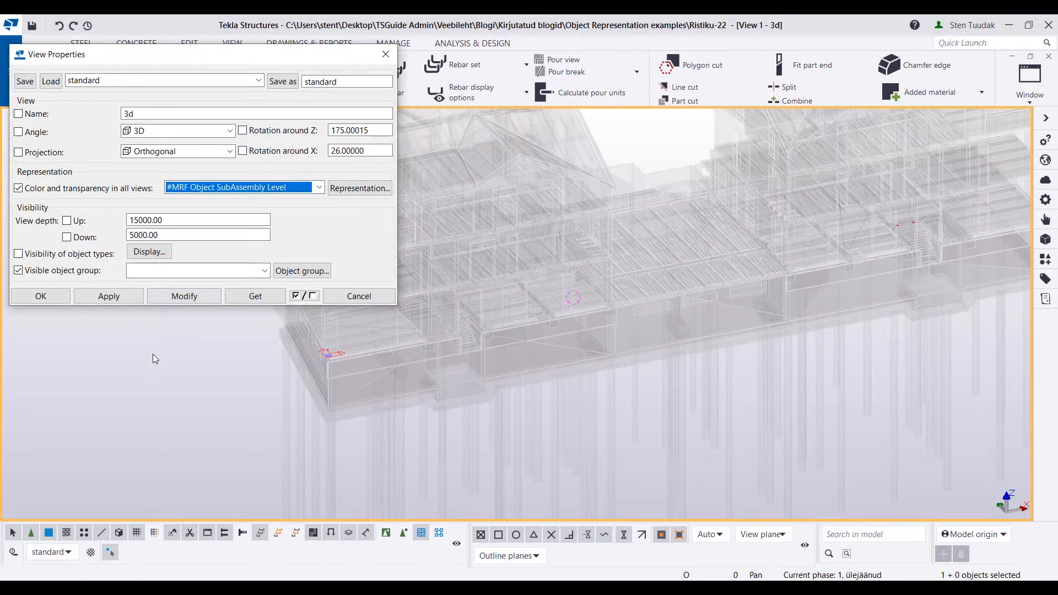
click(184, 295)
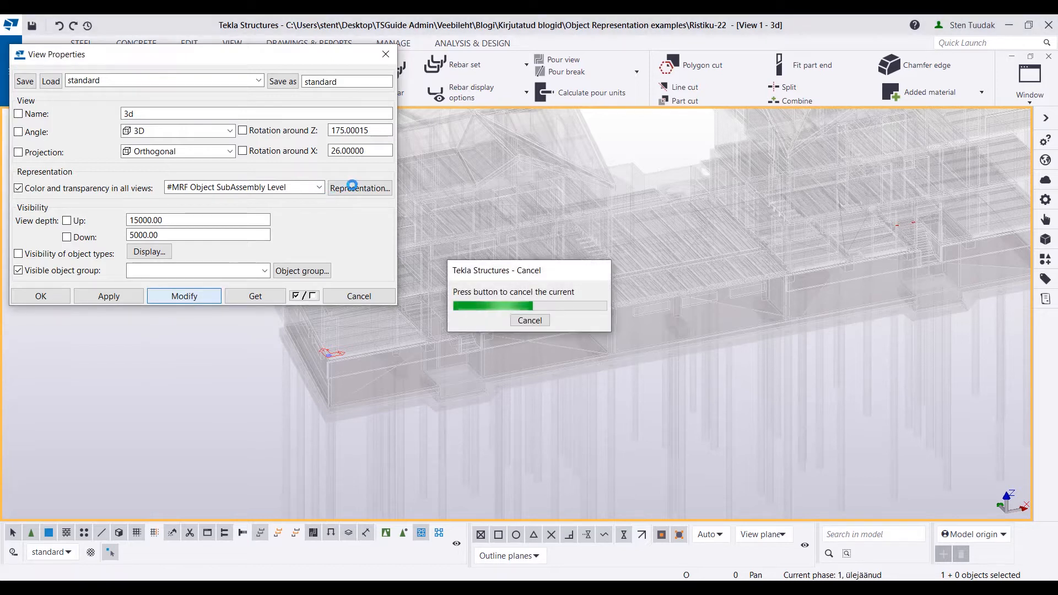
Step: Review the color rows of the #MRF Object SubAssembly Level representation and examine the magenta level 1 parts throughout the building
click(355, 191)
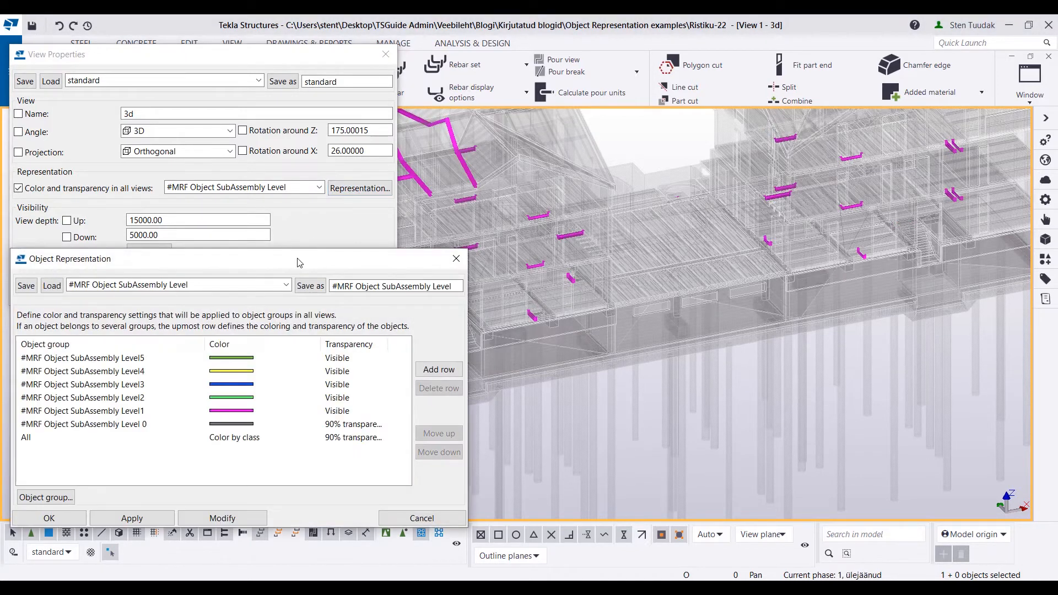
drag(299, 262, 297, 268)
scroll(606, 242, down, 5)
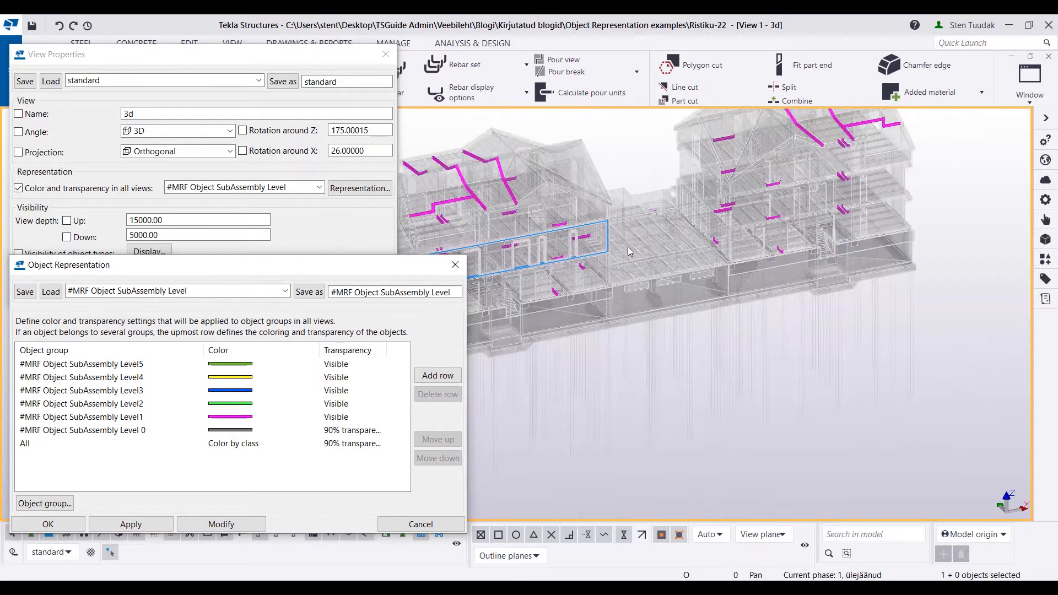
middle_drag(680, 286, 694, 307)
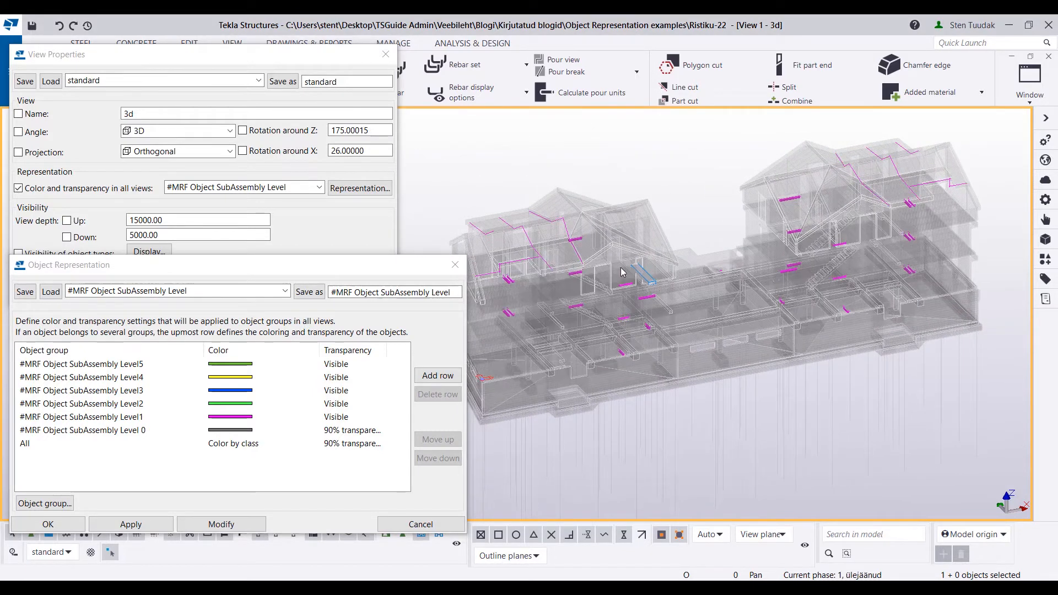
scroll(530, 249, up, 3)
scroll(528, 242, up, 2)
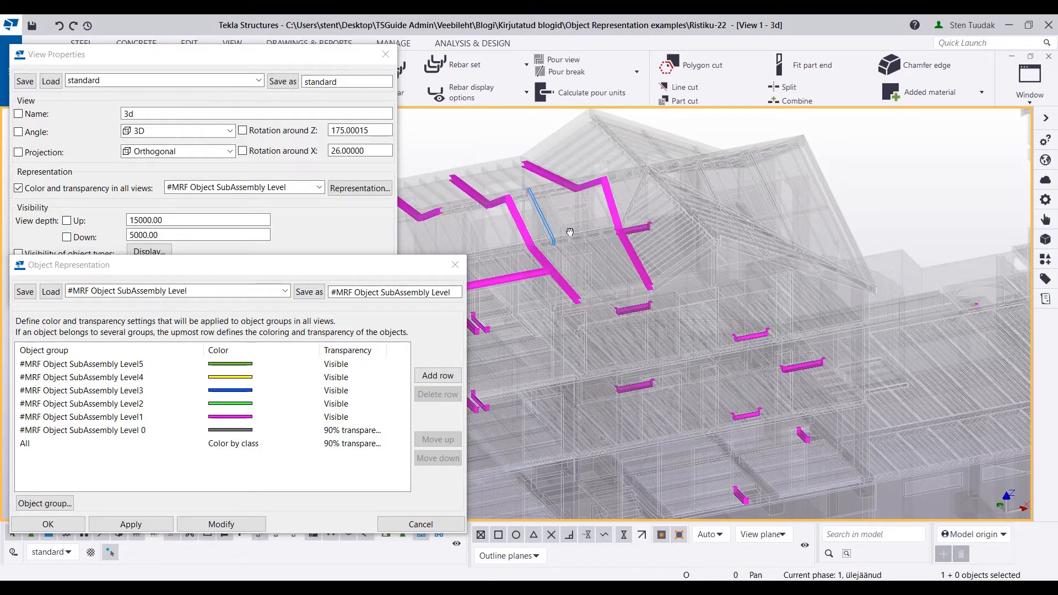
scroll(716, 287, up, 2)
scroll(735, 312, up, 3)
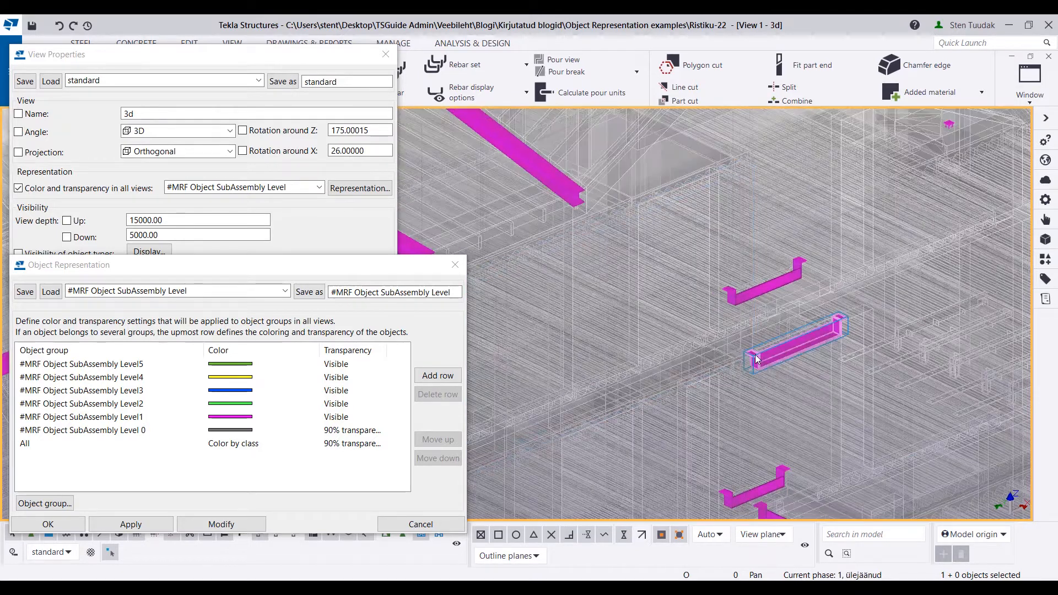
middle_drag(755, 355, 672, 346)
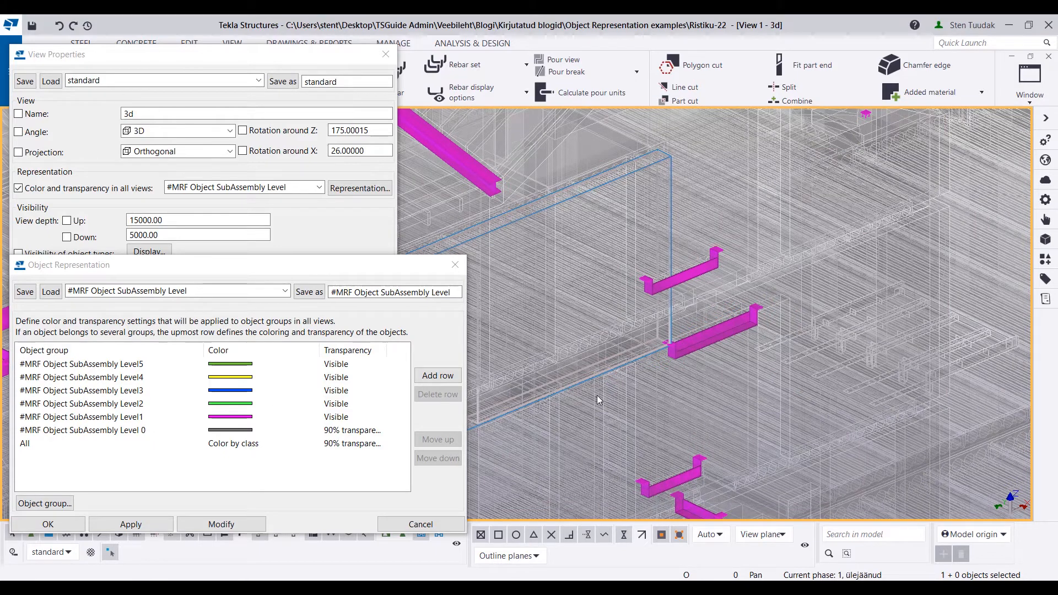
Step: Inquire the magenta steel hanger between the hollow core slabs and check the sub-assemblies listed in its report
scroll(718, 328, up, 5)
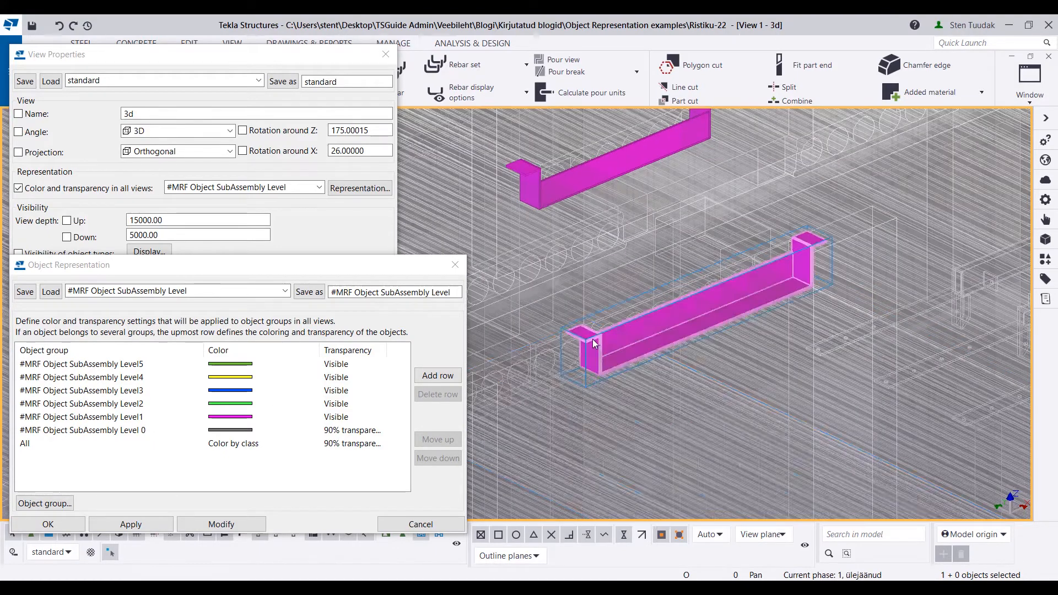
click(593, 338)
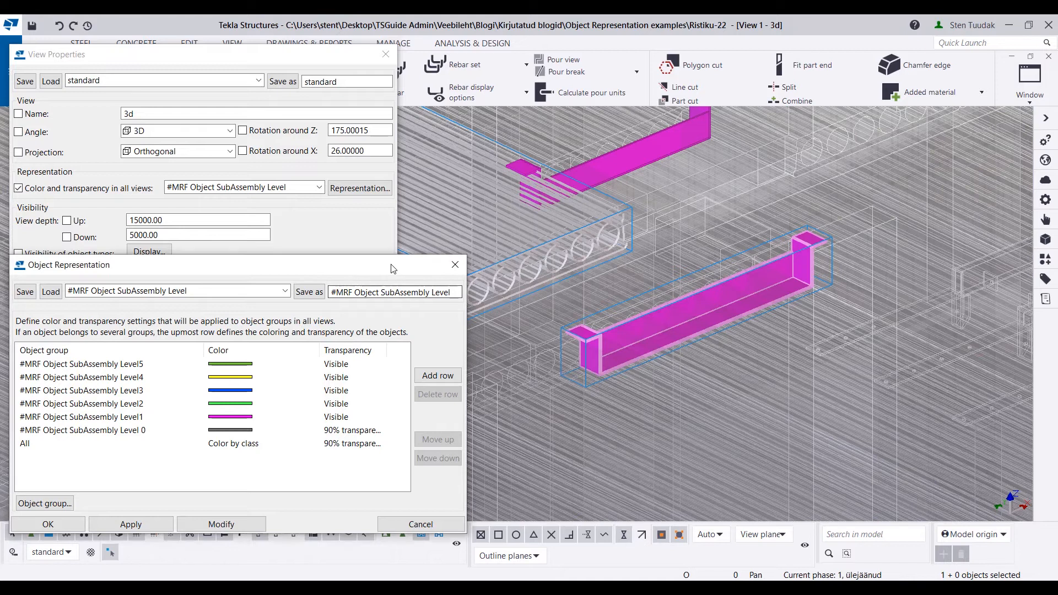
drag(391, 268, 395, 254)
right_click(590, 341)
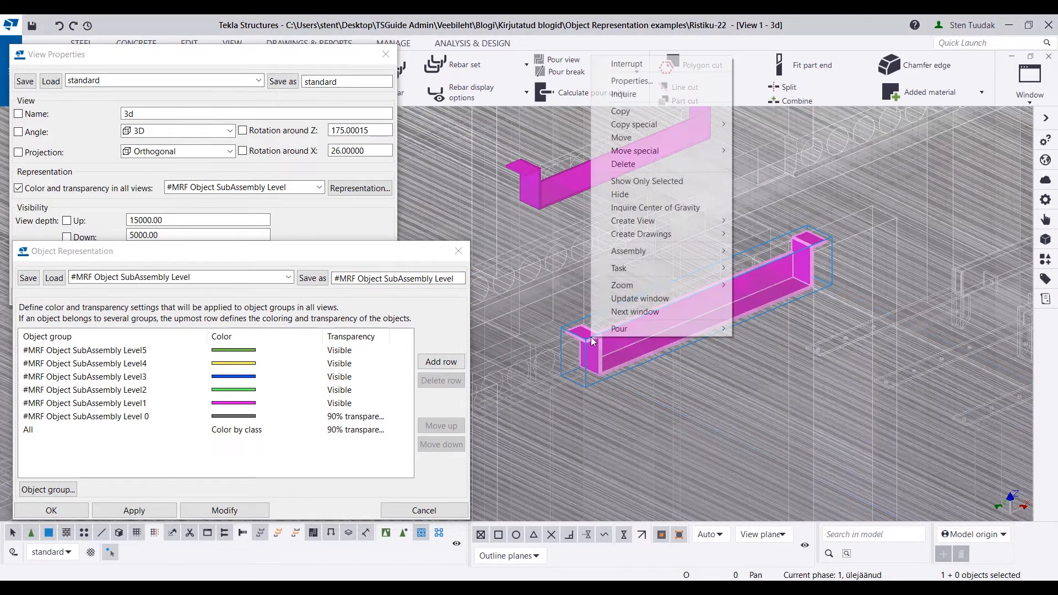
click(625, 97)
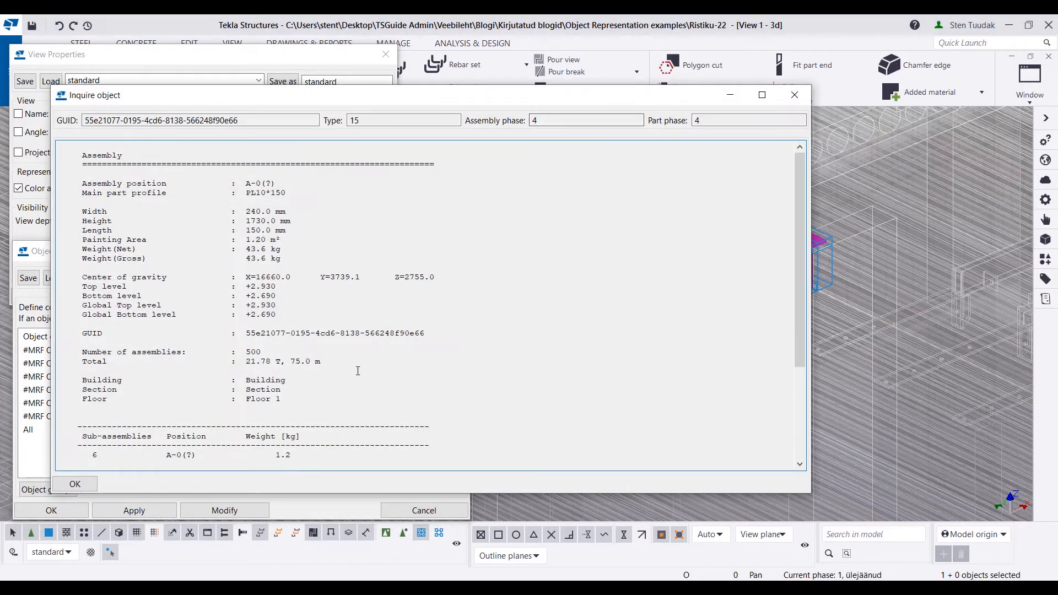
scroll(356, 372, down, 5)
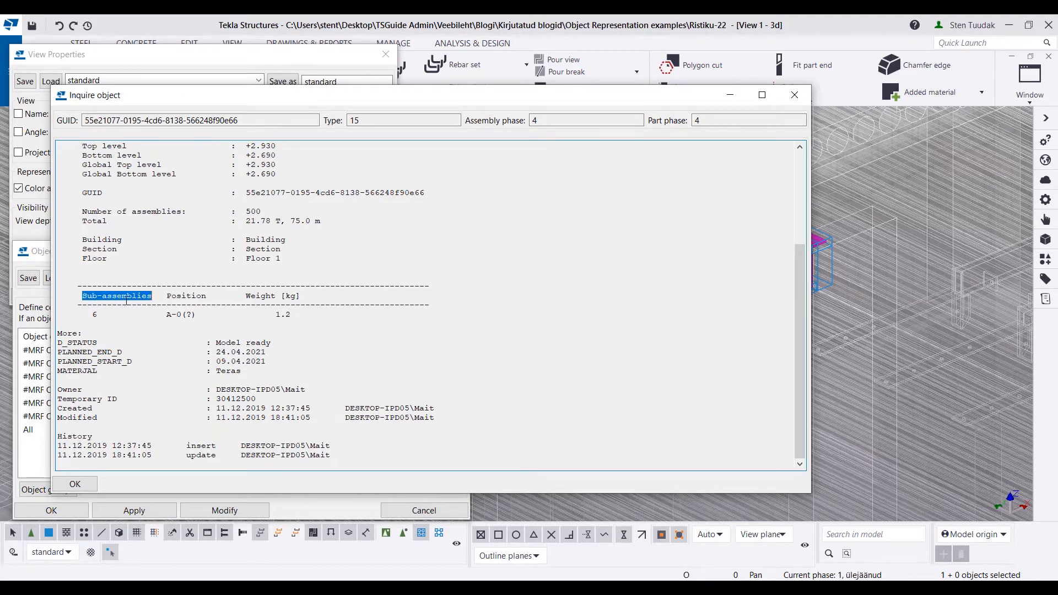
click(143, 297)
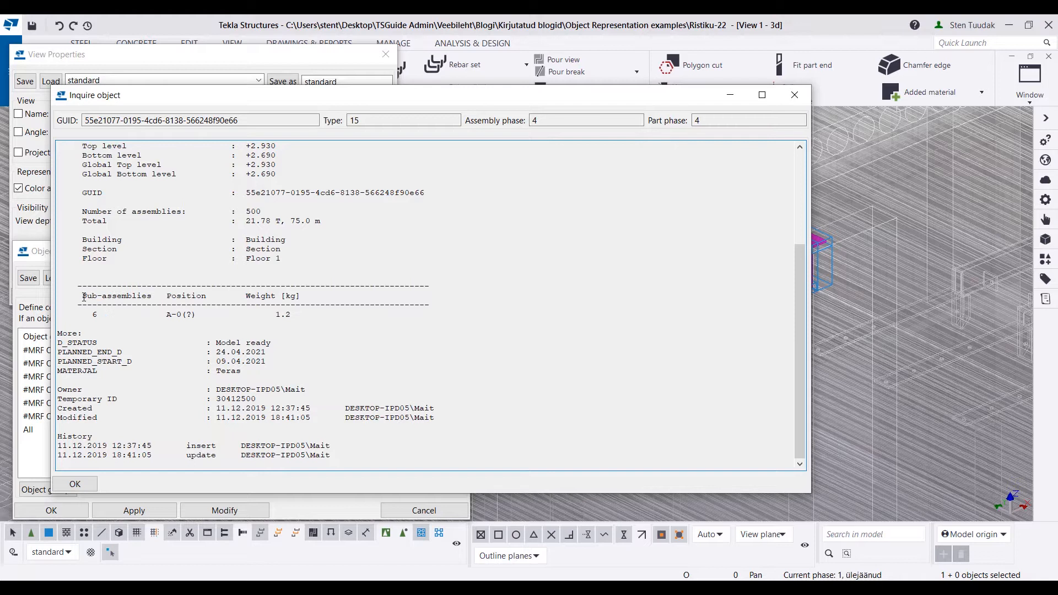
click(796, 94)
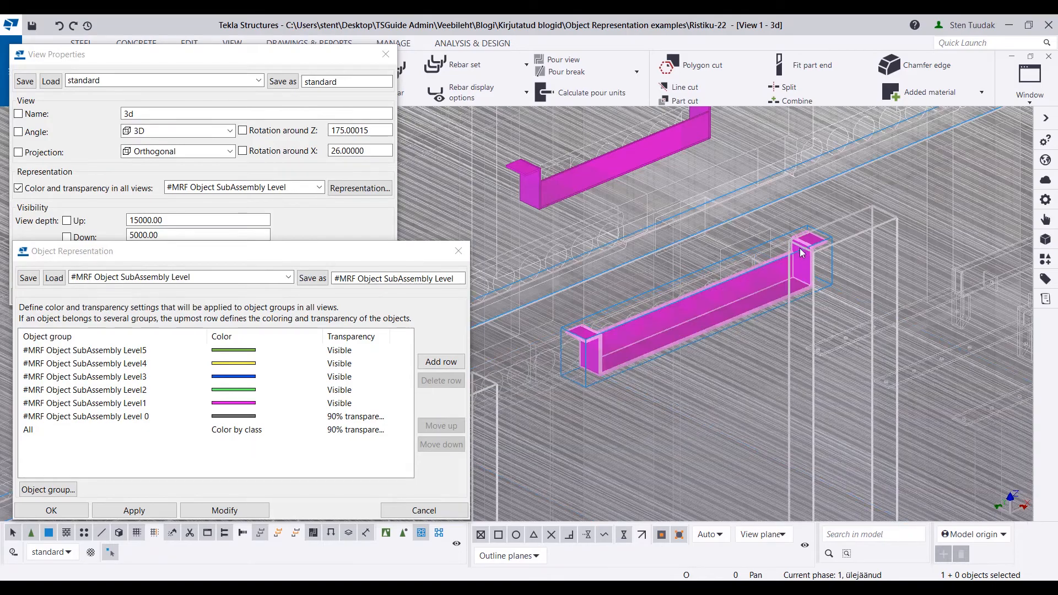
Step: Inquire the magenta bent steel beam under the roof and check the sub-assemblies listed in its report
scroll(802, 260, down, 3)
scroll(693, 322, down, 8)
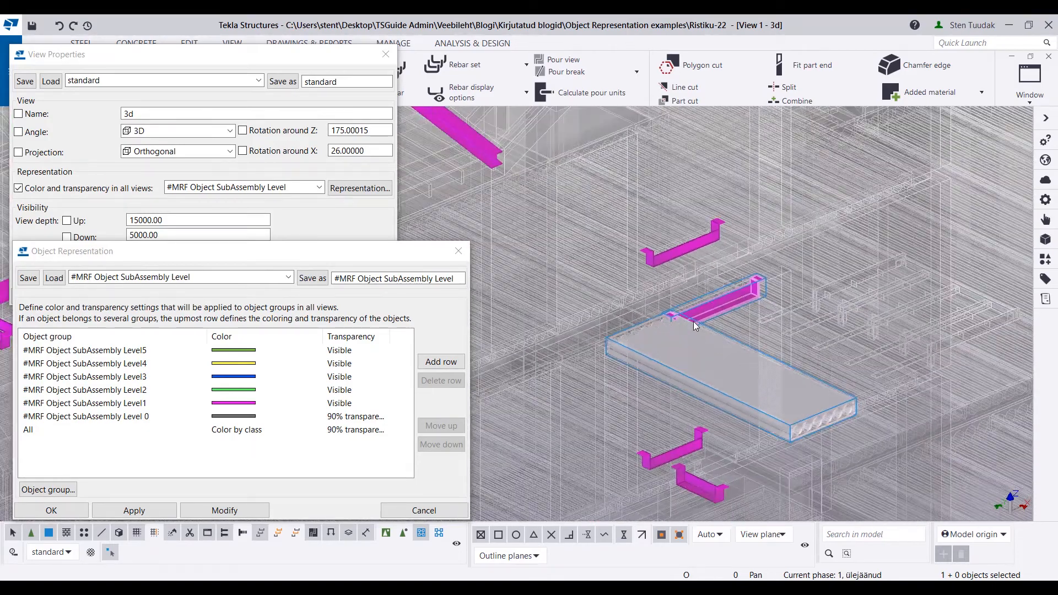
ctrl+middle_drag(964, 261, 738, 323)
ctrl+middle_drag(850, 274, 585, 218)
scroll(610, 211, up, 3)
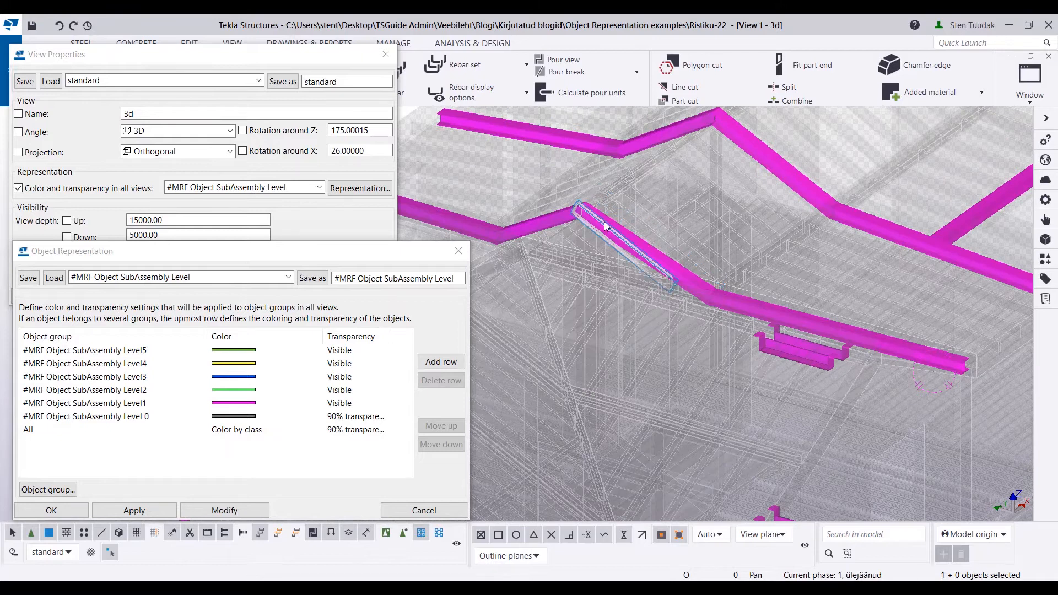
scroll(617, 229, up, 2)
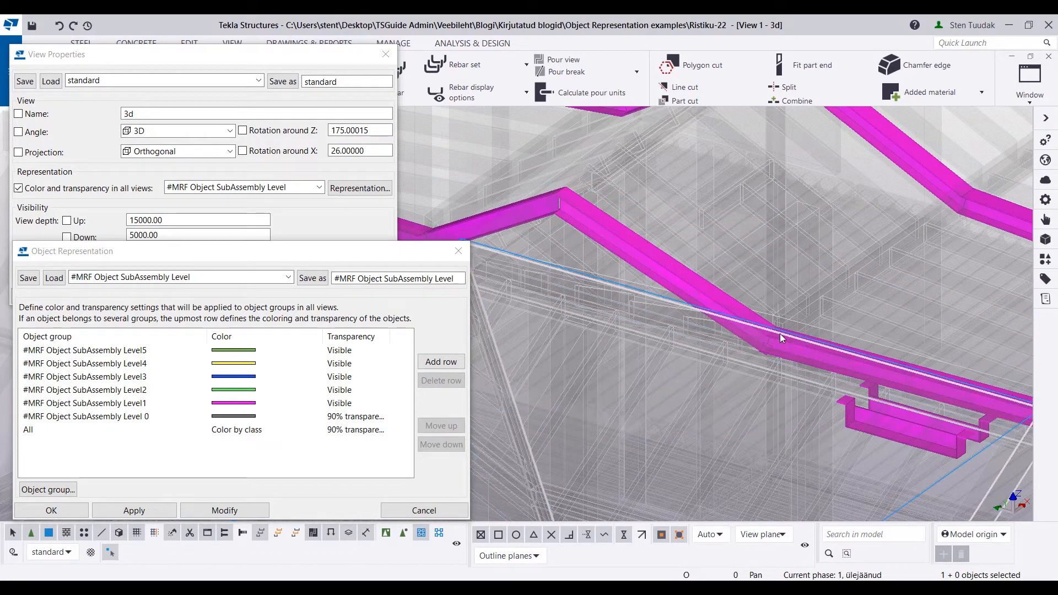
right_click(719, 295)
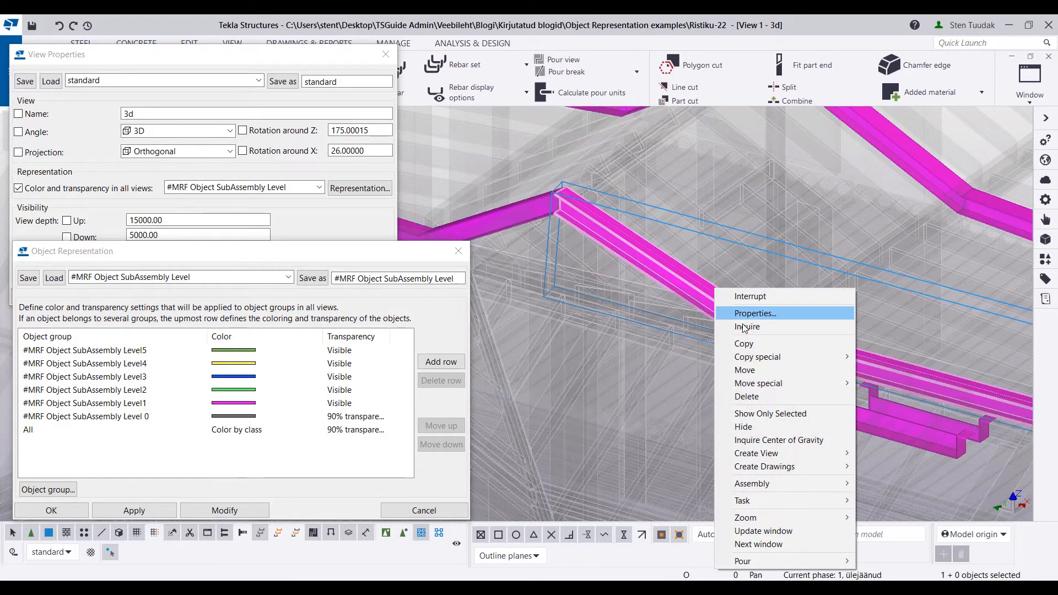
click(728, 326)
scroll(453, 326, down, 5)
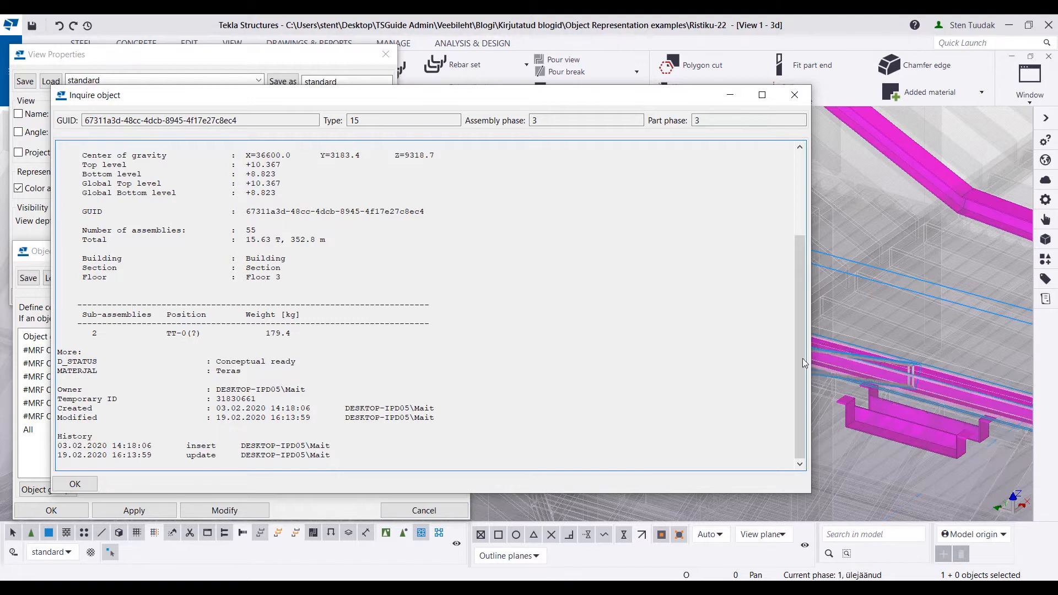
triple_click(87, 337)
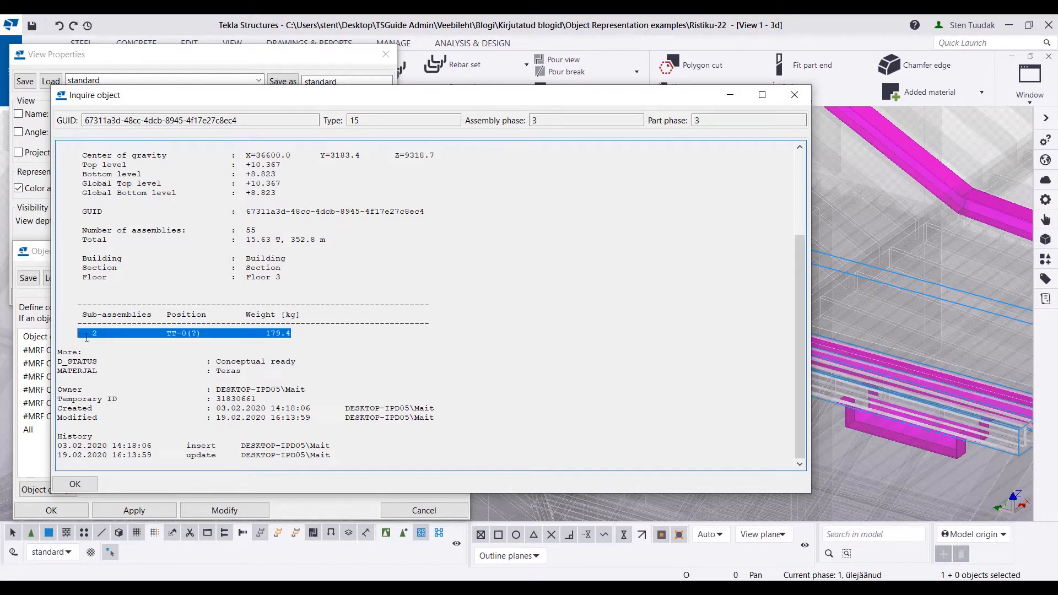
key(Escape)
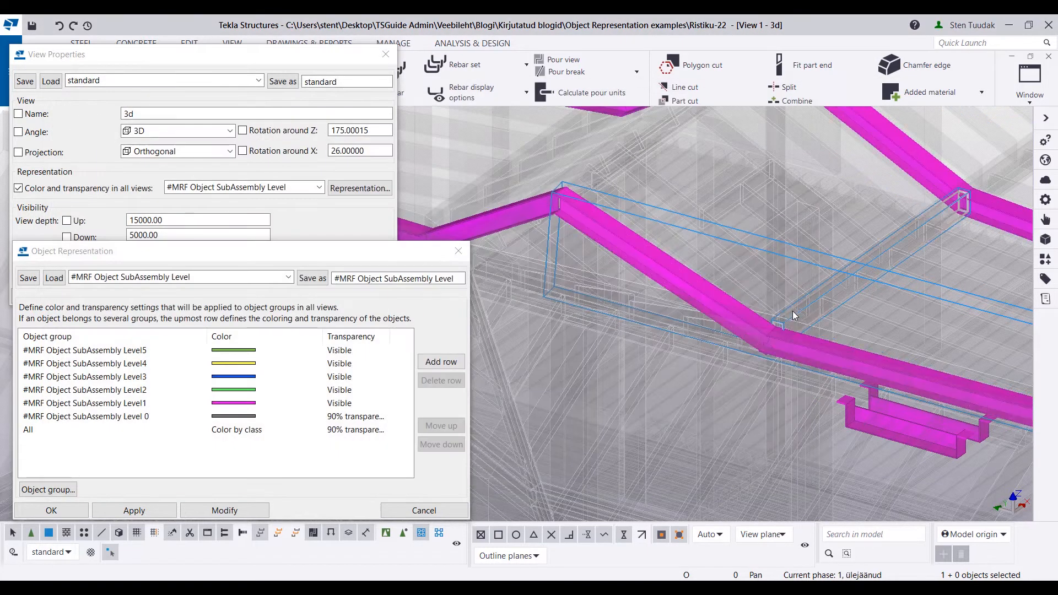
Step: Close the object representation settings and color the model by #MRF Object Unnumbered
scroll(759, 329, down, 3)
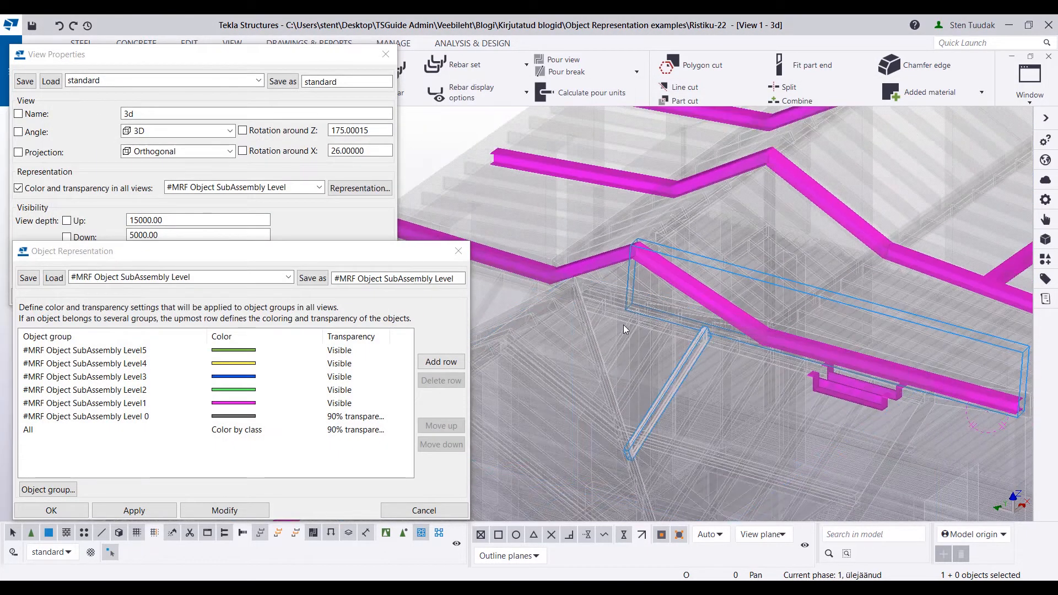
click(458, 251)
scroll(633, 295, down, 5)
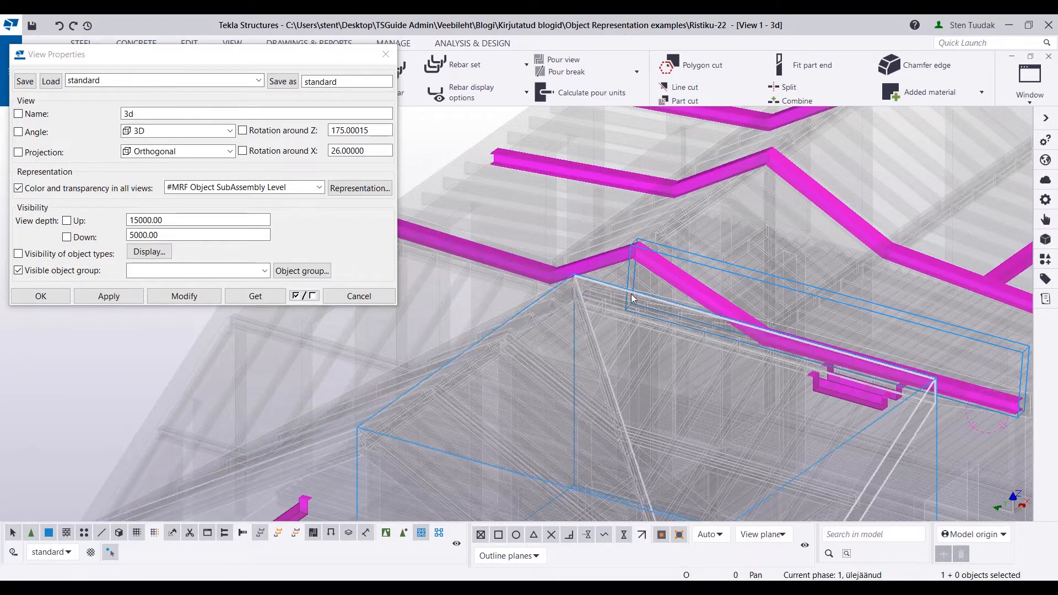
scroll(637, 298, down, 3)
click(319, 187)
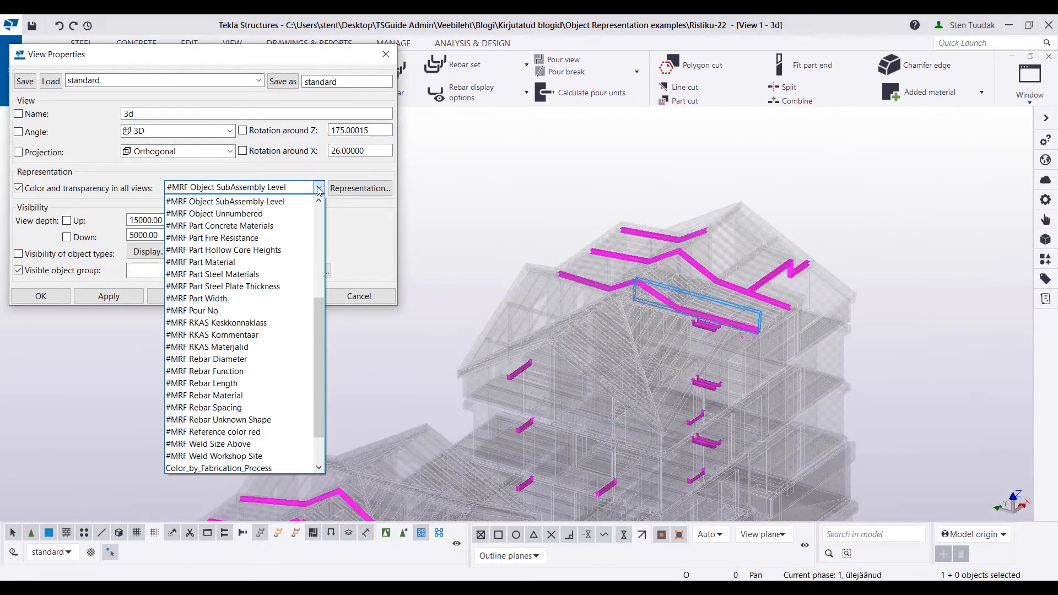
click(271, 213)
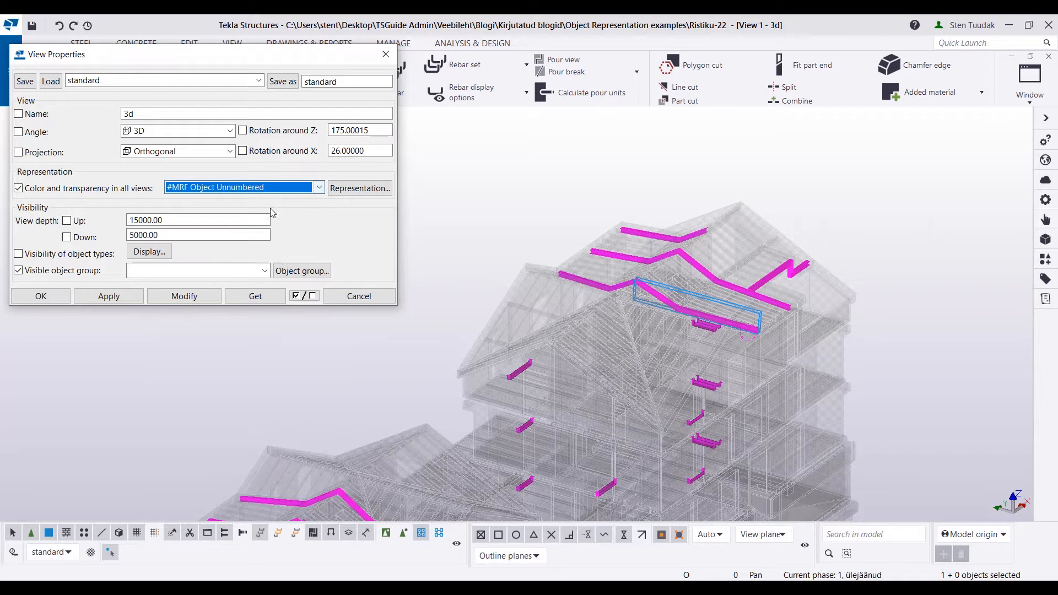
click(196, 299)
Step: Examine the red unnumbered objects across the roofs, floor slabs and curved ramp from several sides of the building
scroll(658, 372, down, 3)
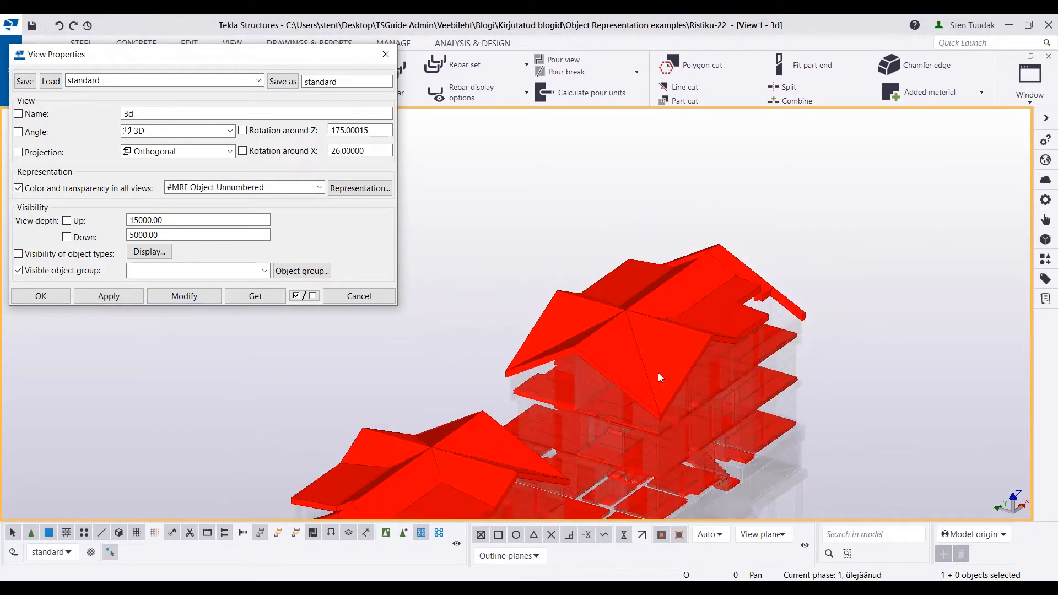
ctrl+middle_drag(657, 392, 578, 408)
middle_drag(585, 465, 608, 388)
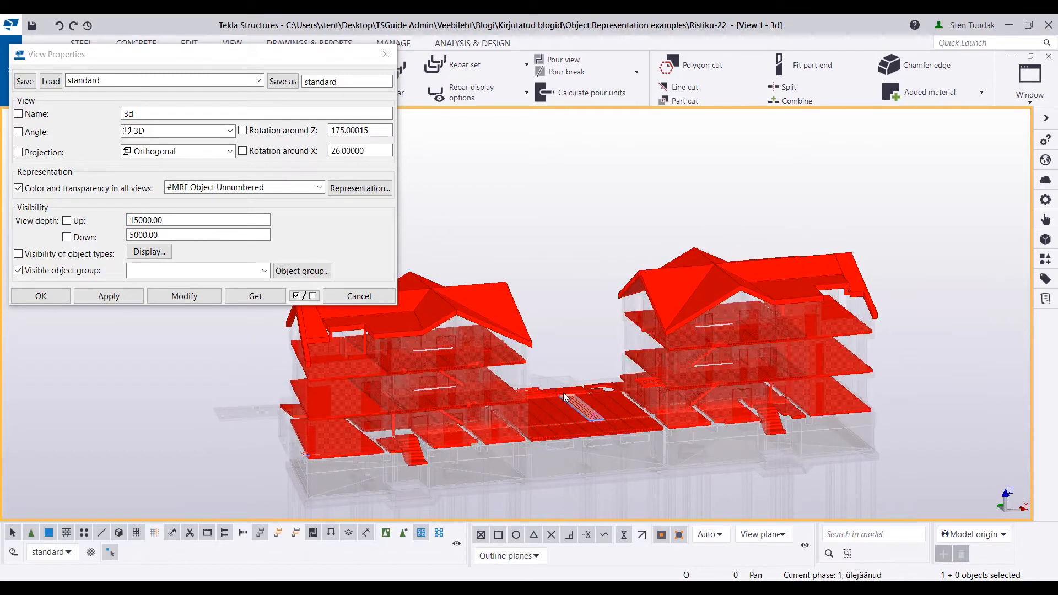
ctrl+middle_drag(567, 392, 764, 418)
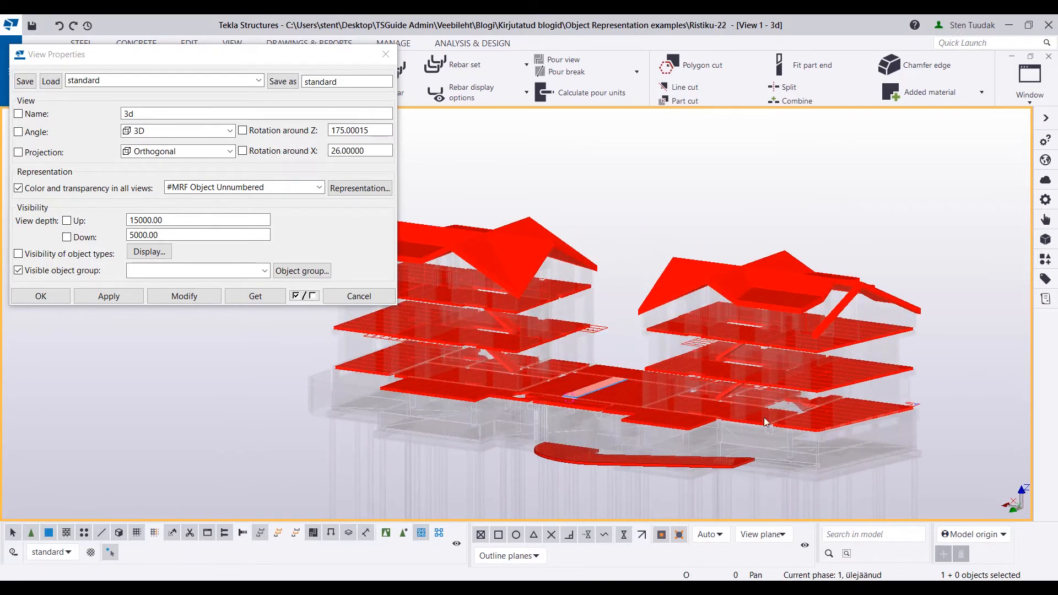
scroll(630, 388, up, 3)
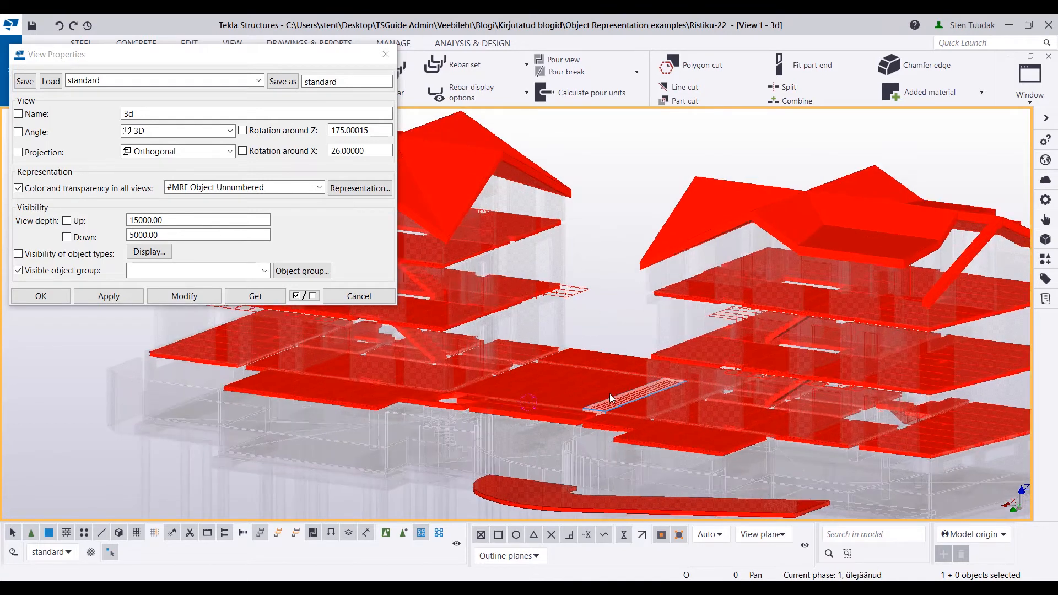
ctrl+middle_drag(606, 404, 685, 408)
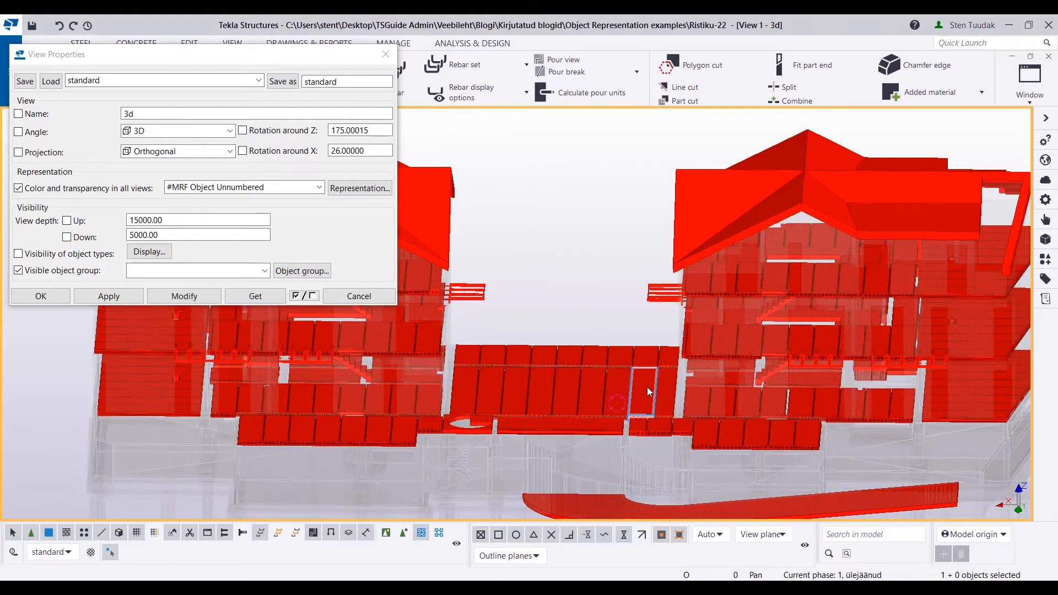
ctrl+middle_drag(599, 413, 596, 420)
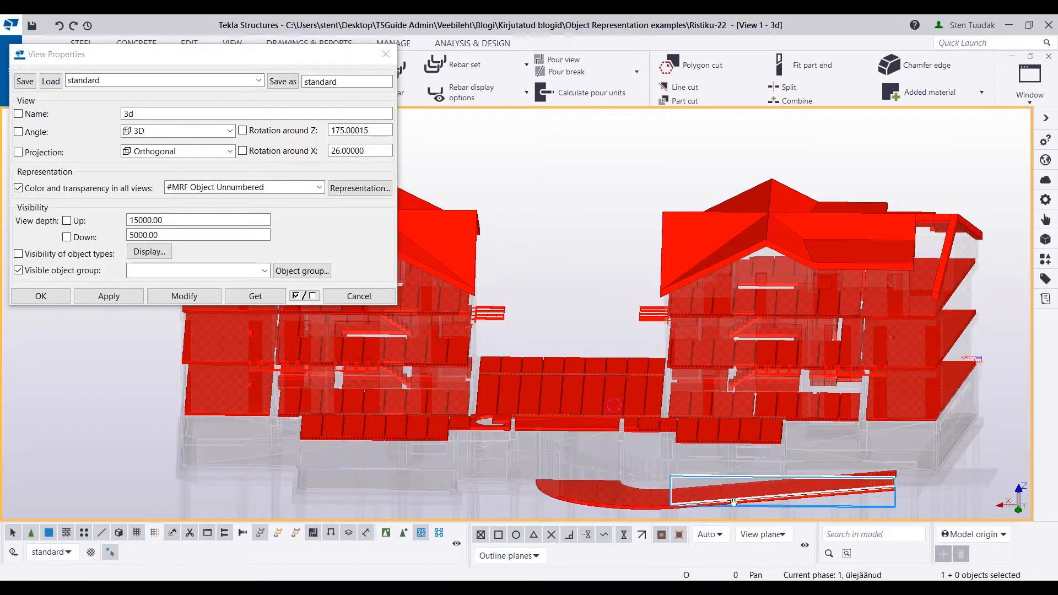
ctrl+middle_drag(733, 502, 748, 471)
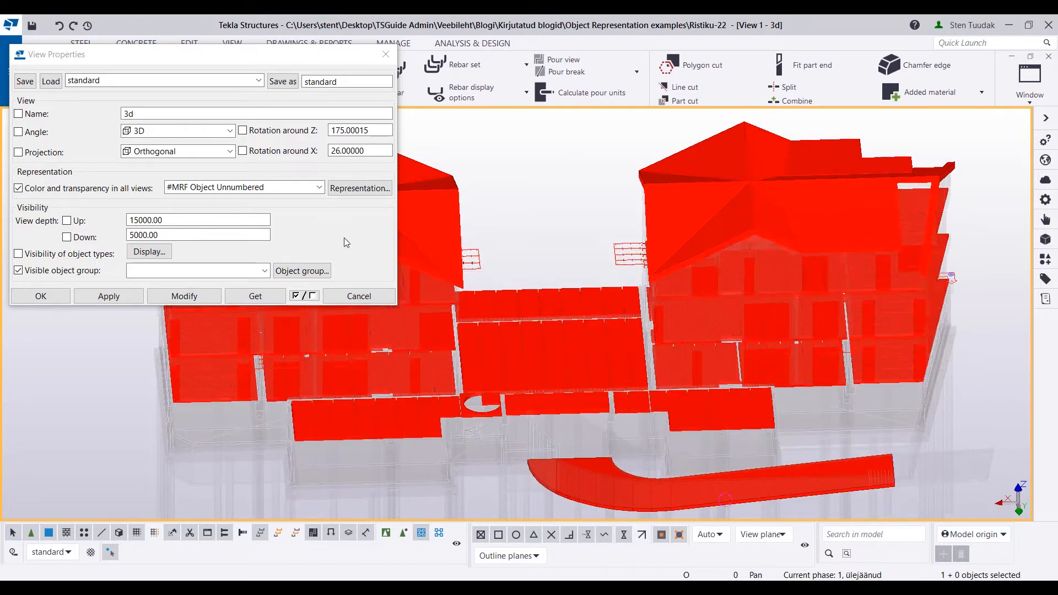
Step: Review the object group and color rows defined in the #MRF Object Unnumbered representation, leaving its settings unchanged
click(319, 188)
click(319, 188)
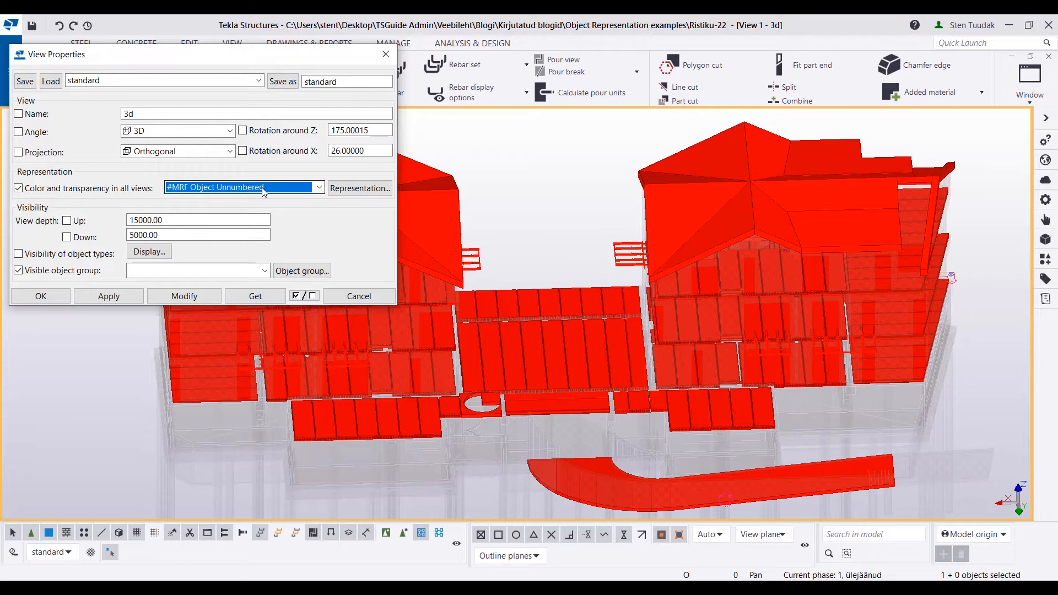
click(359, 188)
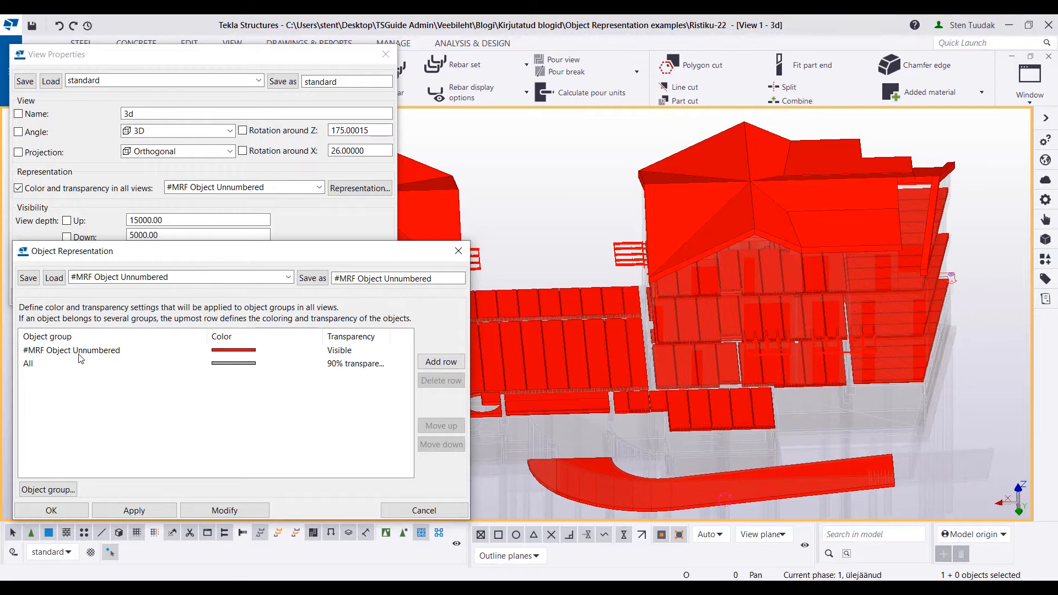
click(458, 252)
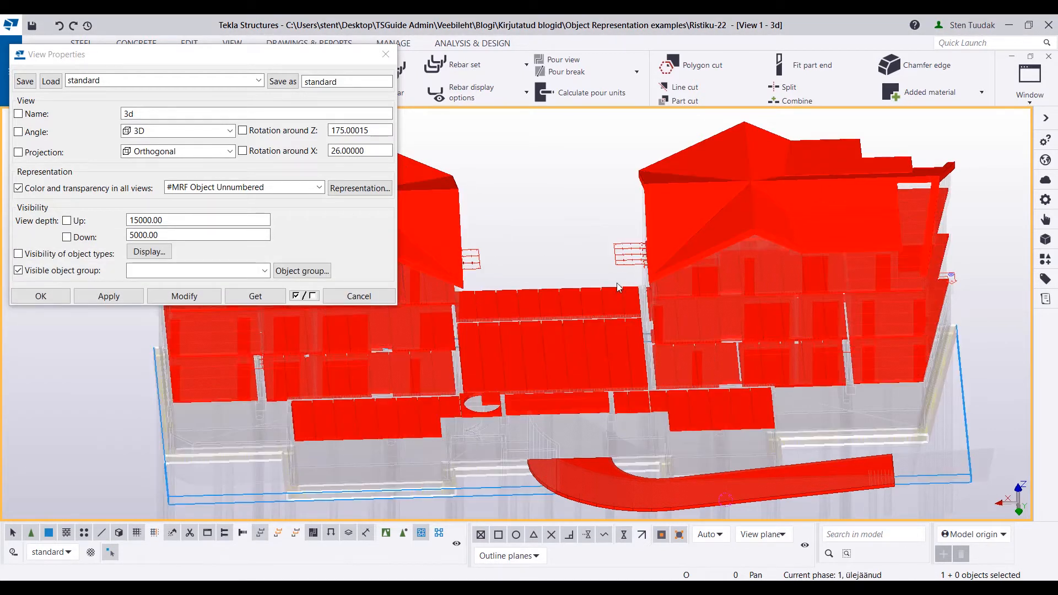
Step: Inquire the lowest red steel beam of the rack beside the roof to check its assembly position, then close the report
scroll(626, 266, up, 5)
right_click(628, 243)
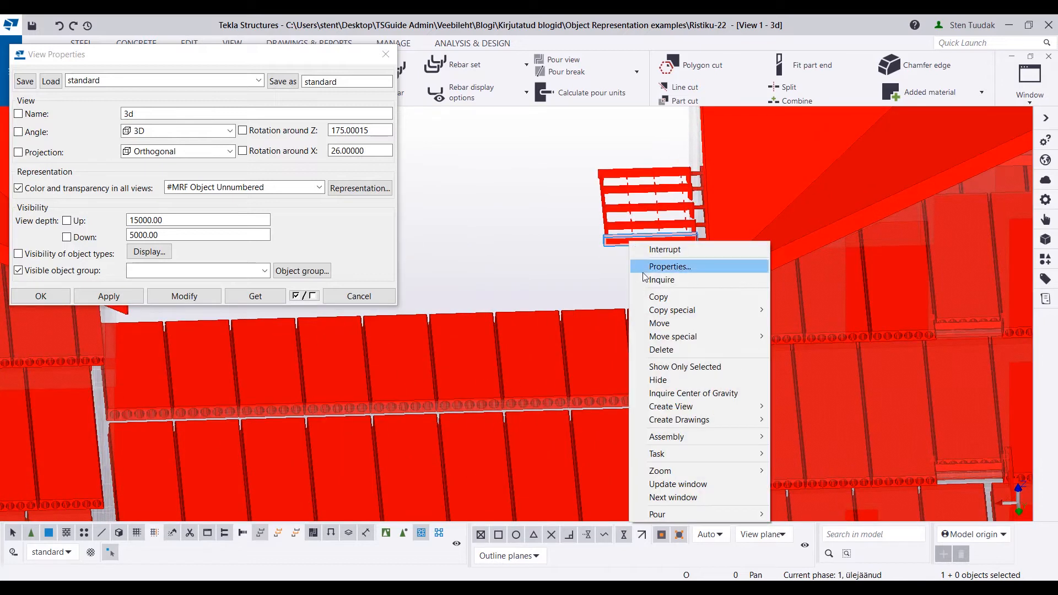
click(661, 279)
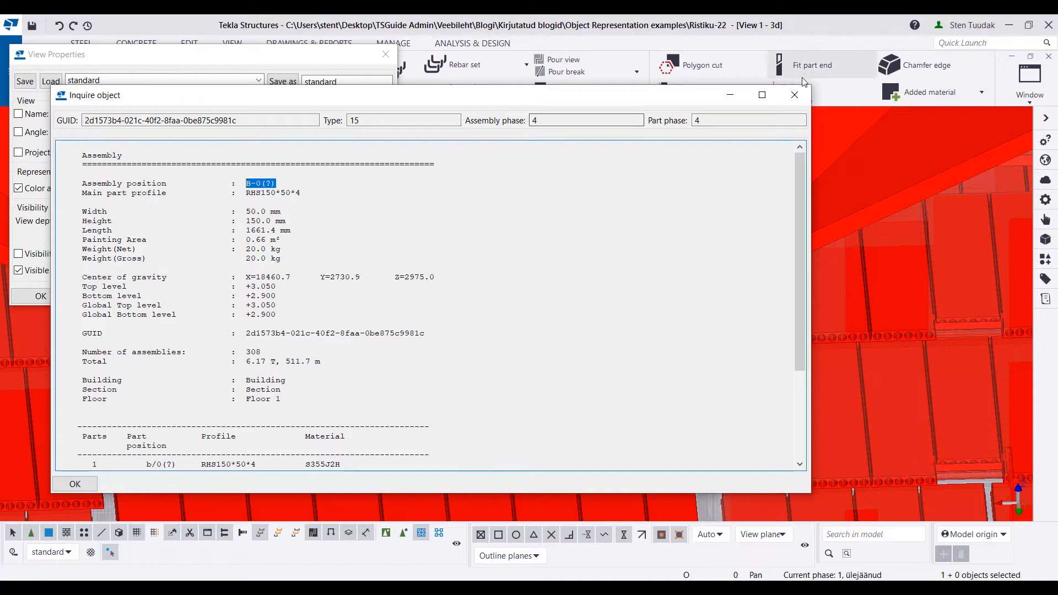
click(795, 94)
Step: Color the model by #MRF Part Concrete Materials in all views
click(304, 187)
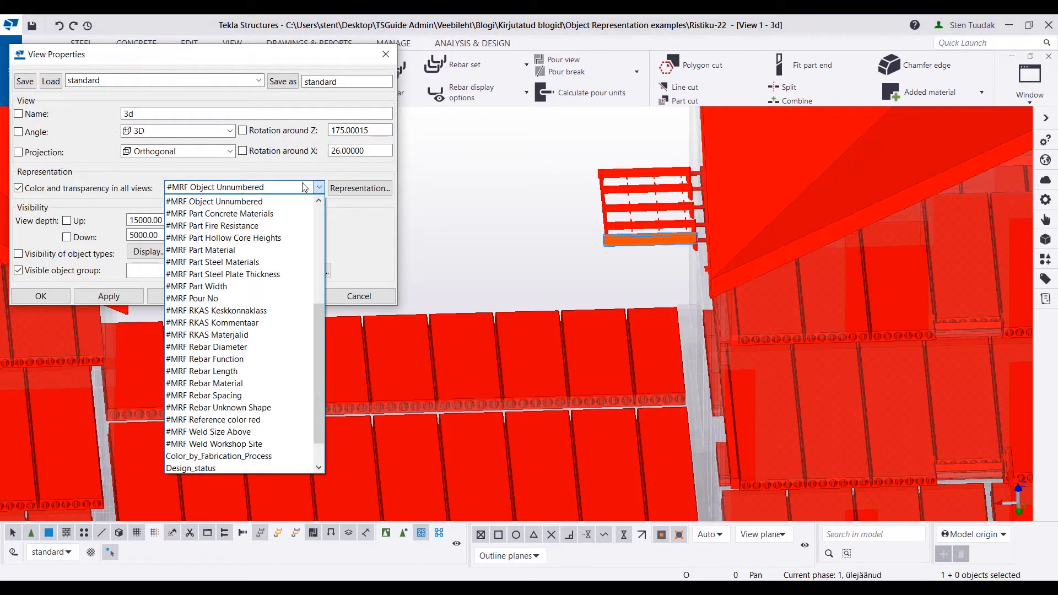
click(219, 213)
click(188, 297)
click(185, 297)
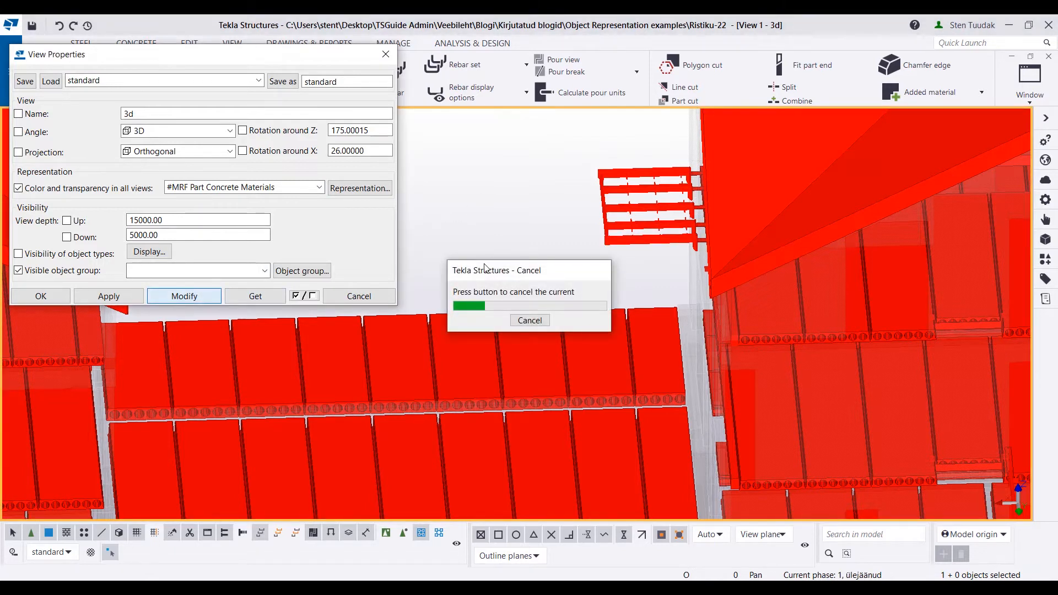
Step: Compare the concrete class color rows of #MRF Part Concrete Materials with the slabs, walls, piles and ramp in the model
click(359, 188)
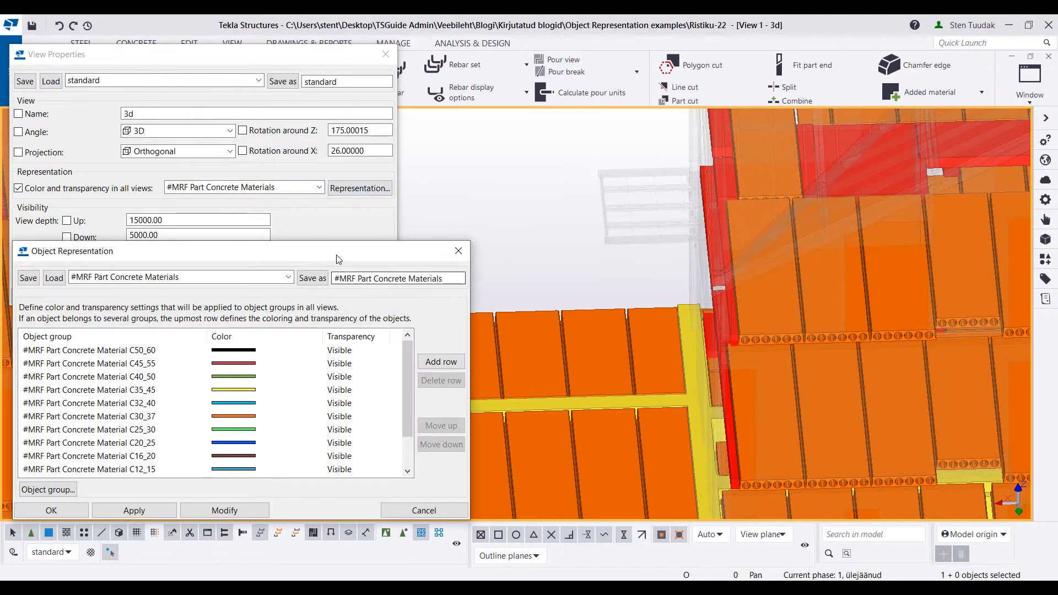
drag(329, 243, 329, 195)
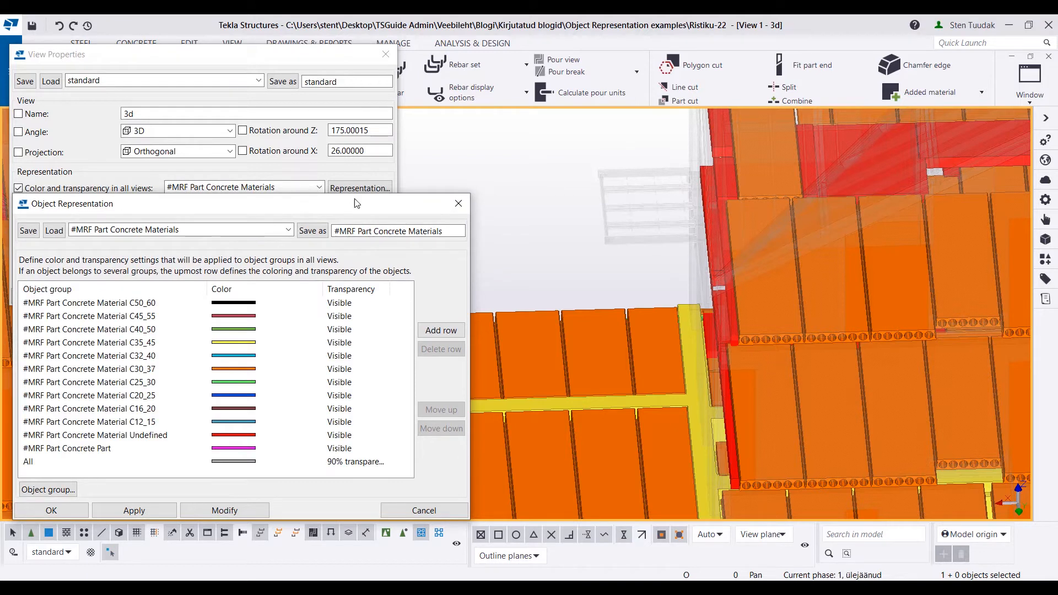
scroll(646, 253, down, 2)
scroll(689, 314, down, 5)
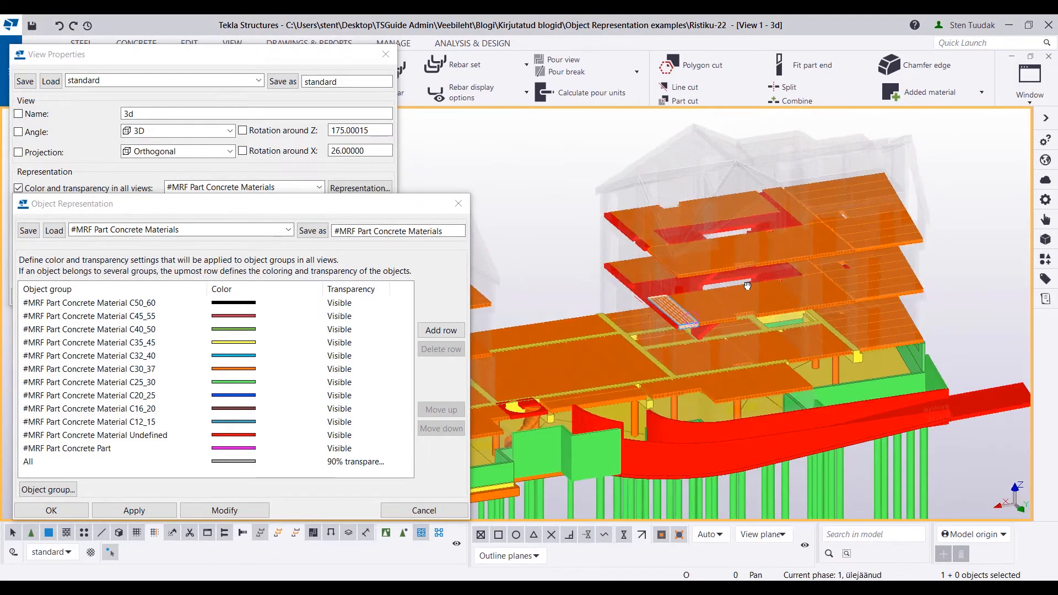
scroll(683, 342, up, 5)
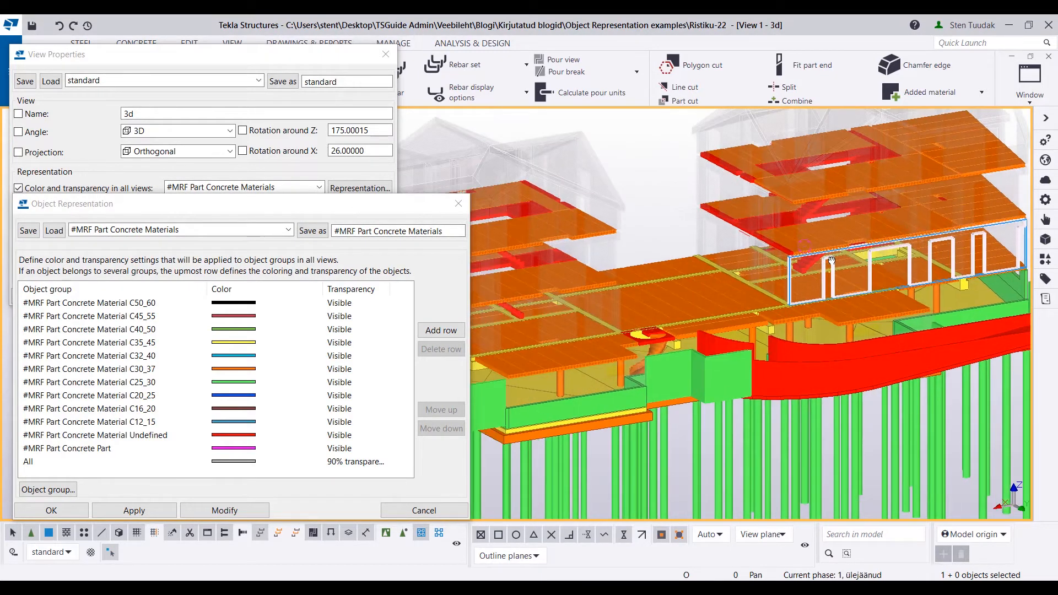
middle_drag(736, 395, 755, 319)
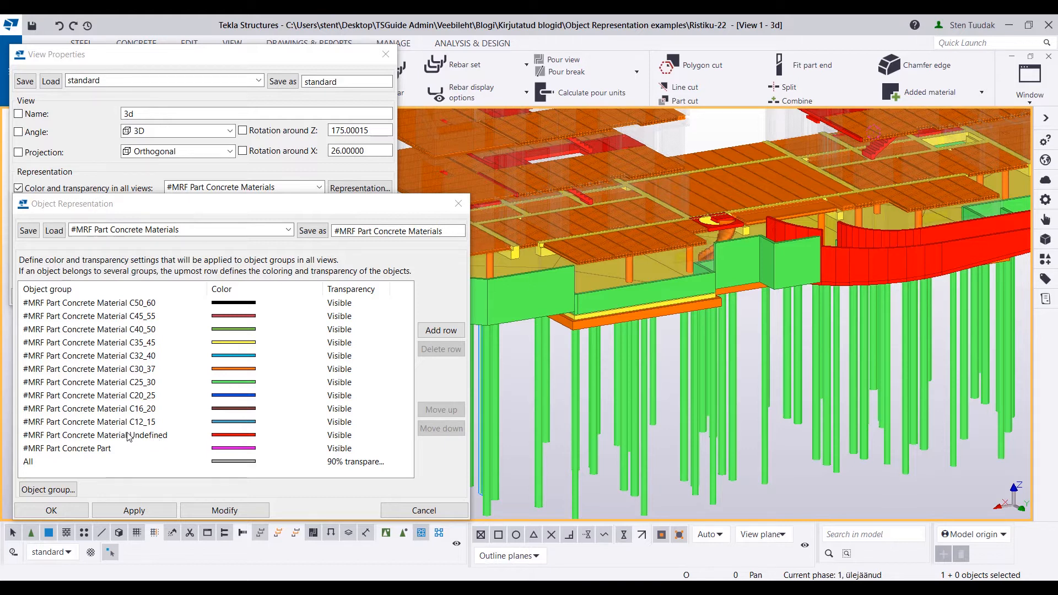
middle_drag(899, 159, 847, 233)
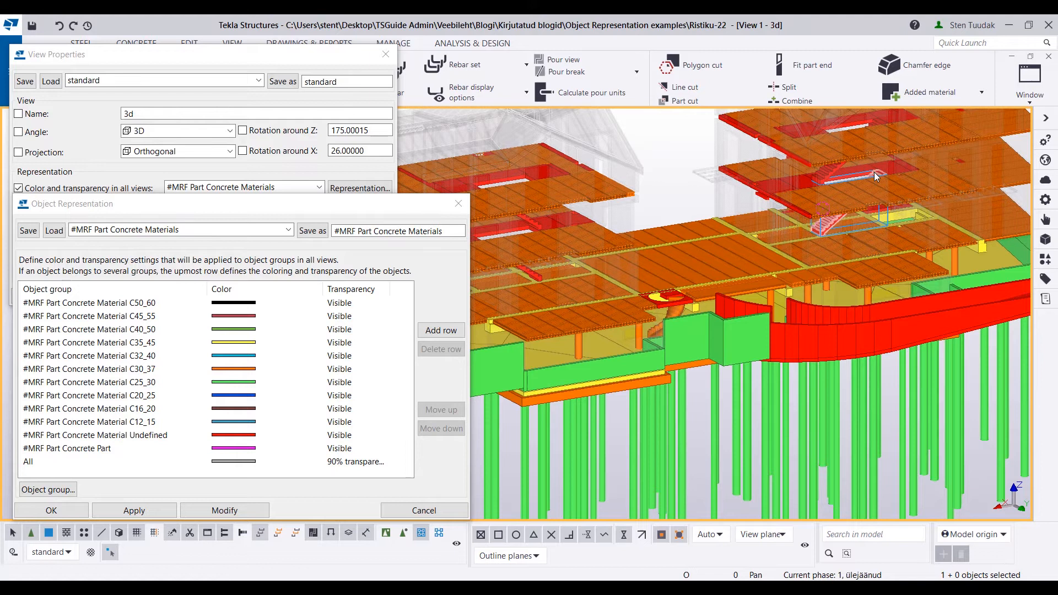
Step: Check the material in the properties of the red stair between the floors, then deselect it and close the properties
scroll(837, 210, up, 5)
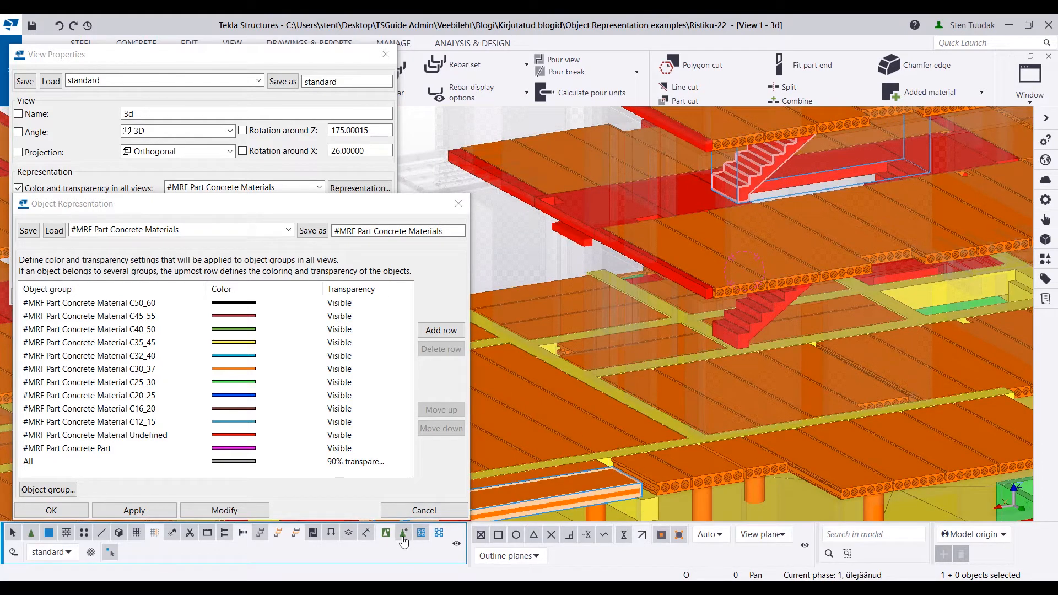
double_click(760, 173)
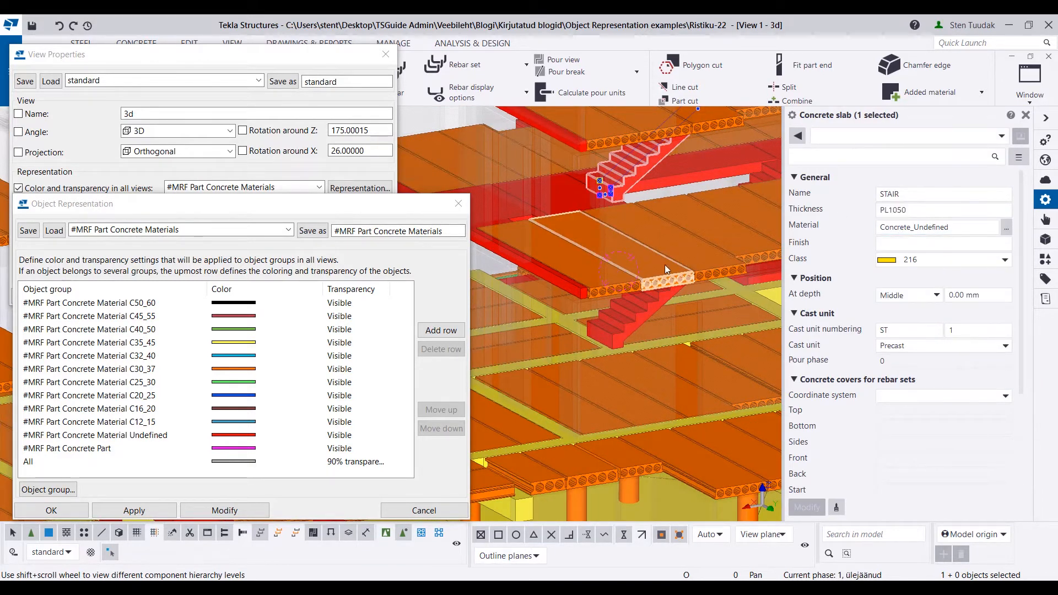
scroll(490, 165, down, 5)
click(491, 164)
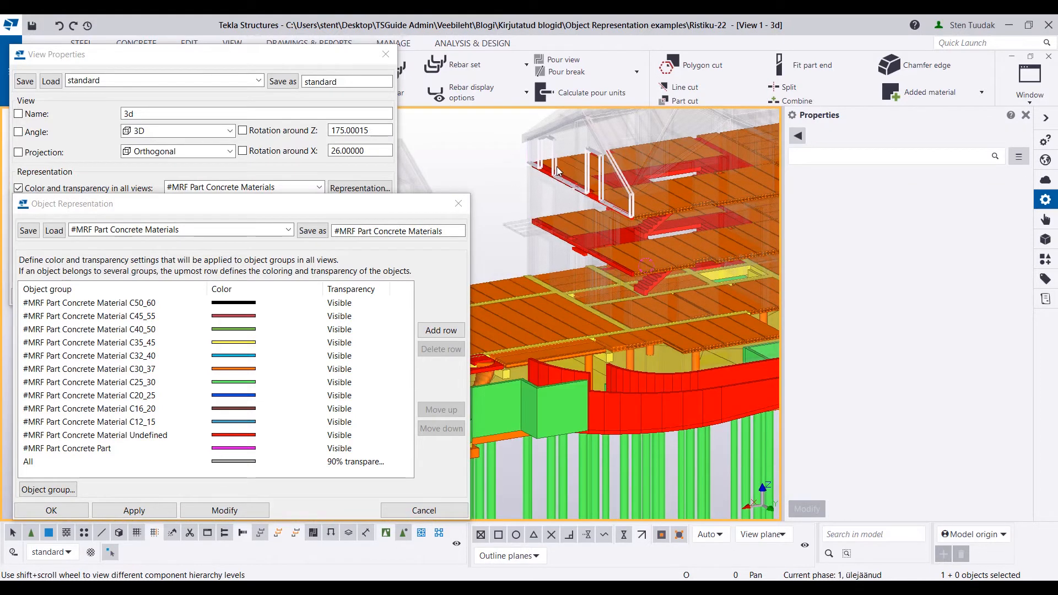
click(1025, 115)
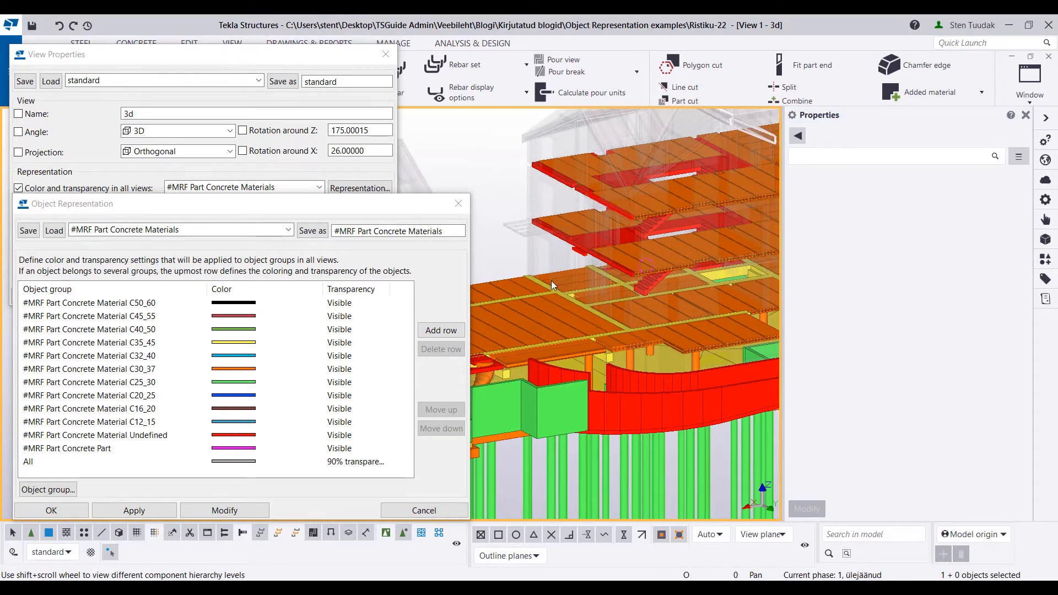
Step: Close the object representation settings and color the model by #MRF Part Fire Resistance
click(458, 204)
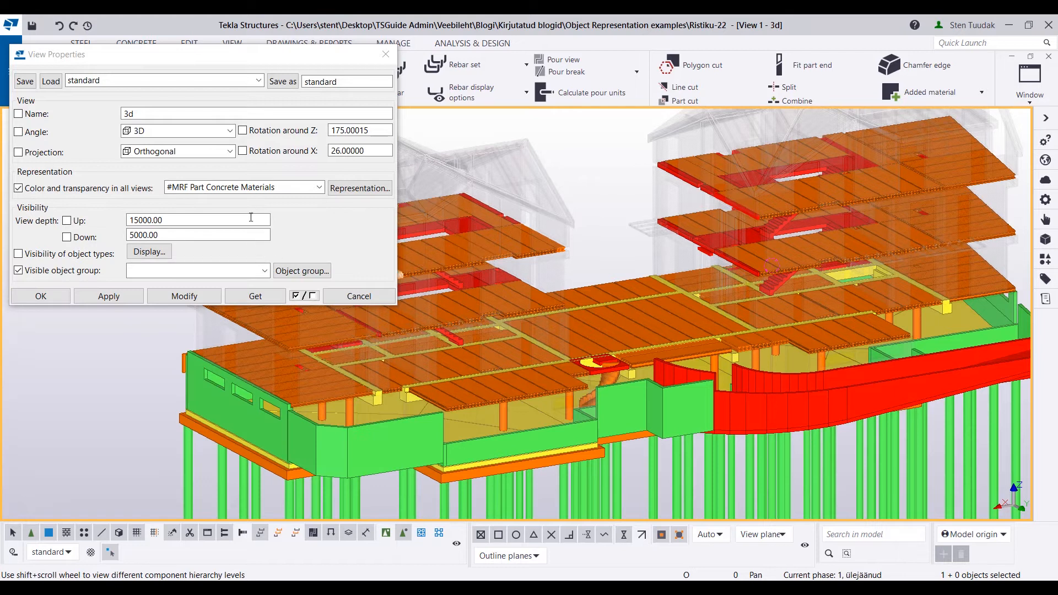
click(280, 190)
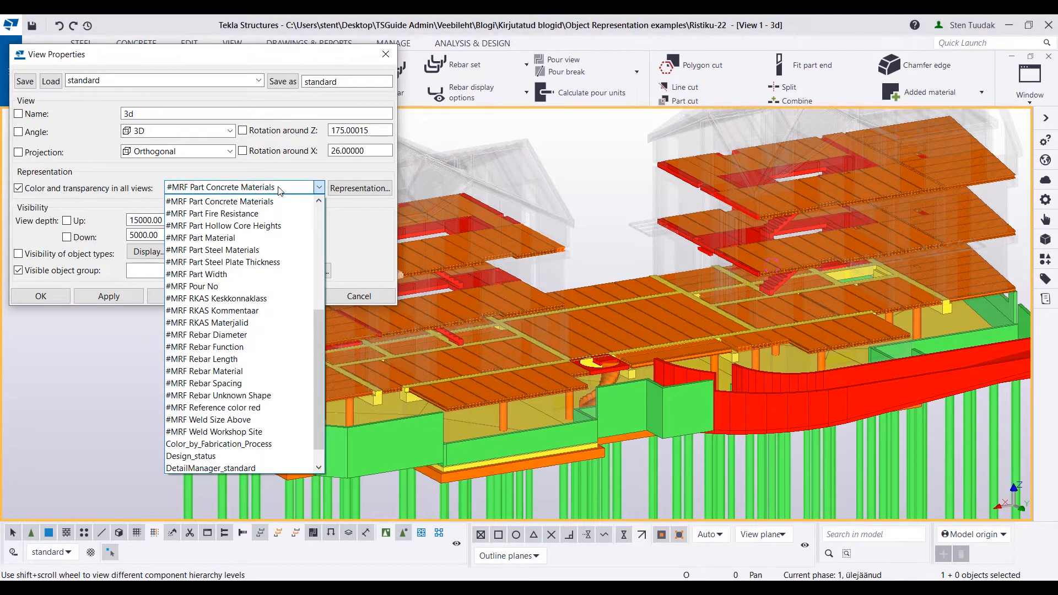
click(268, 214)
click(191, 297)
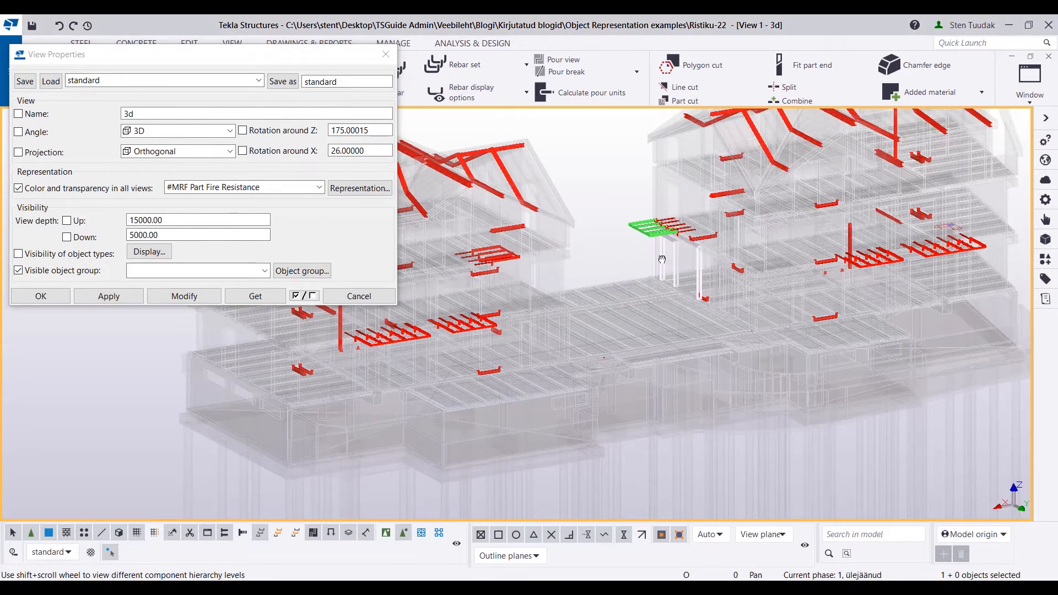
Step: Review the fire resistance color rows of #MRF Part Fire Resistance against the green and red steel beams beside the roof
ctrl+middle_drag(662, 258, 738, 258)
click(360, 188)
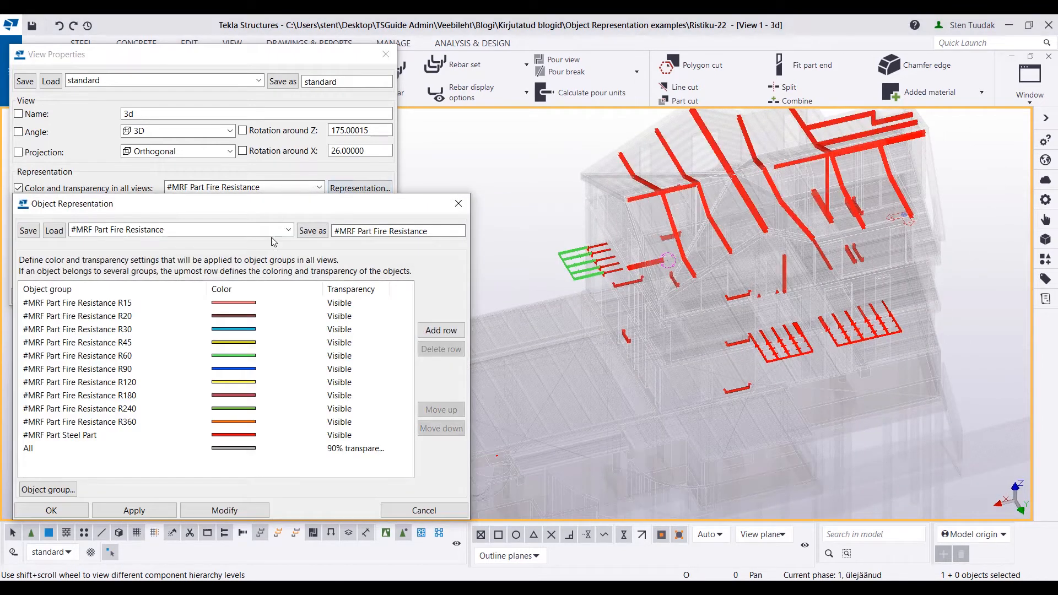
drag(275, 204, 266, 226)
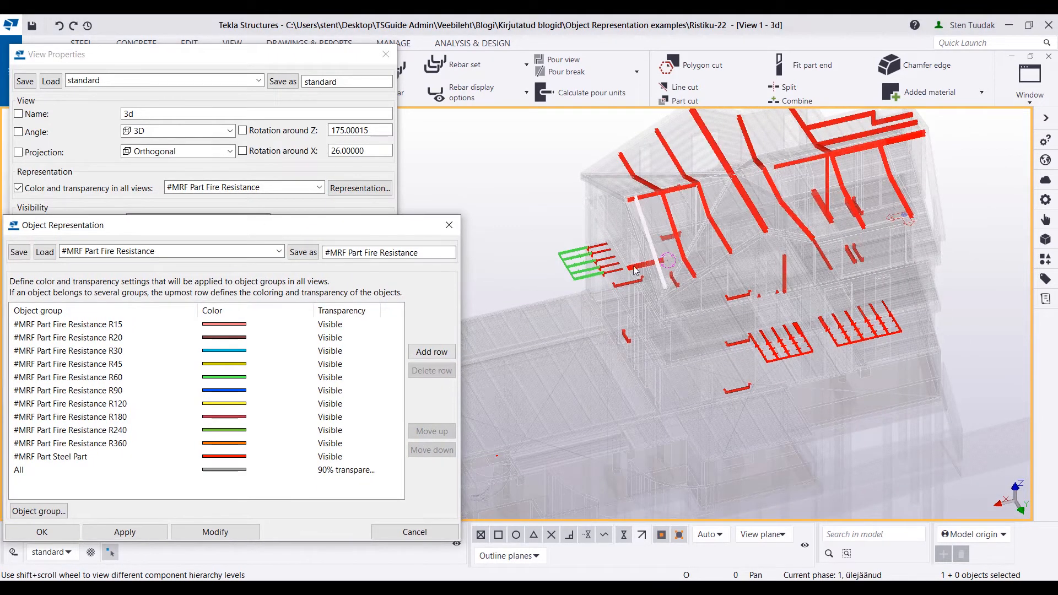
scroll(601, 259, up, 1)
scroll(602, 264, up, 5)
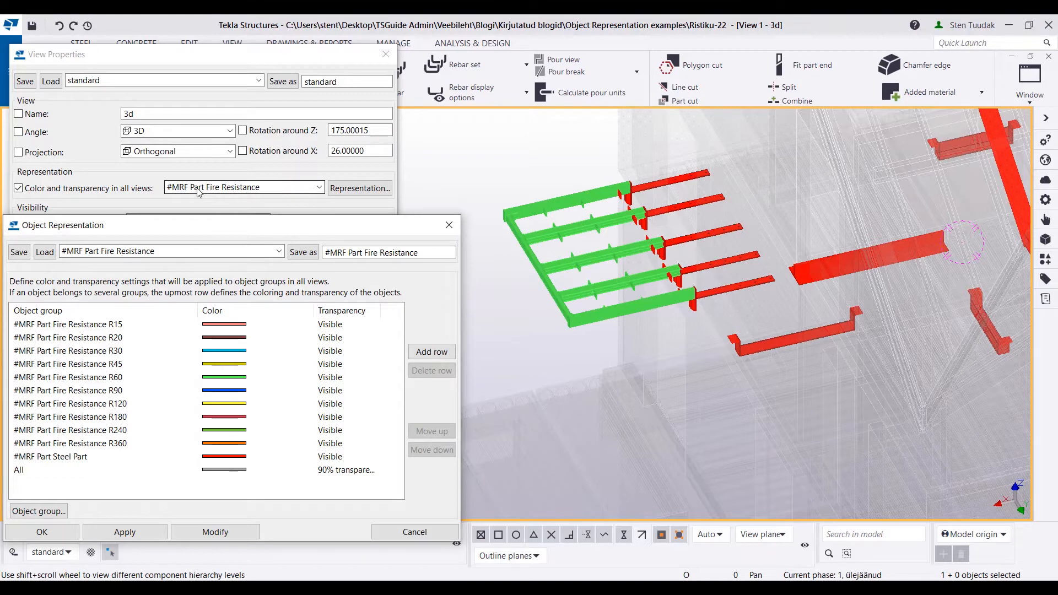
Step: Inspect the fire resistance options in a green steel beam's user-defined attributes, leaving them unchanged, and deselect the beam
double_click(551, 237)
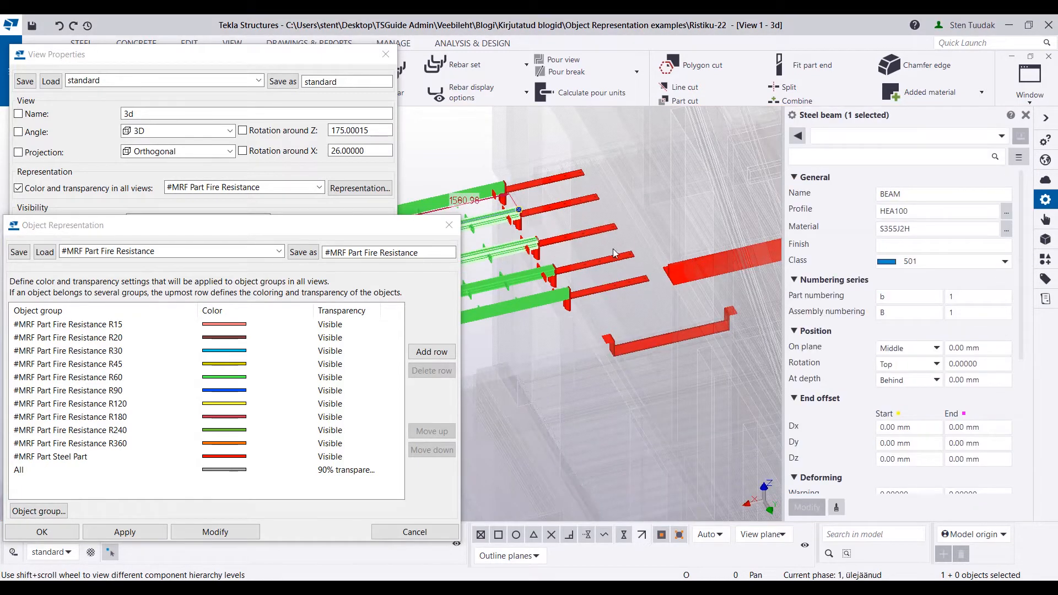
scroll(914, 485, down, 5)
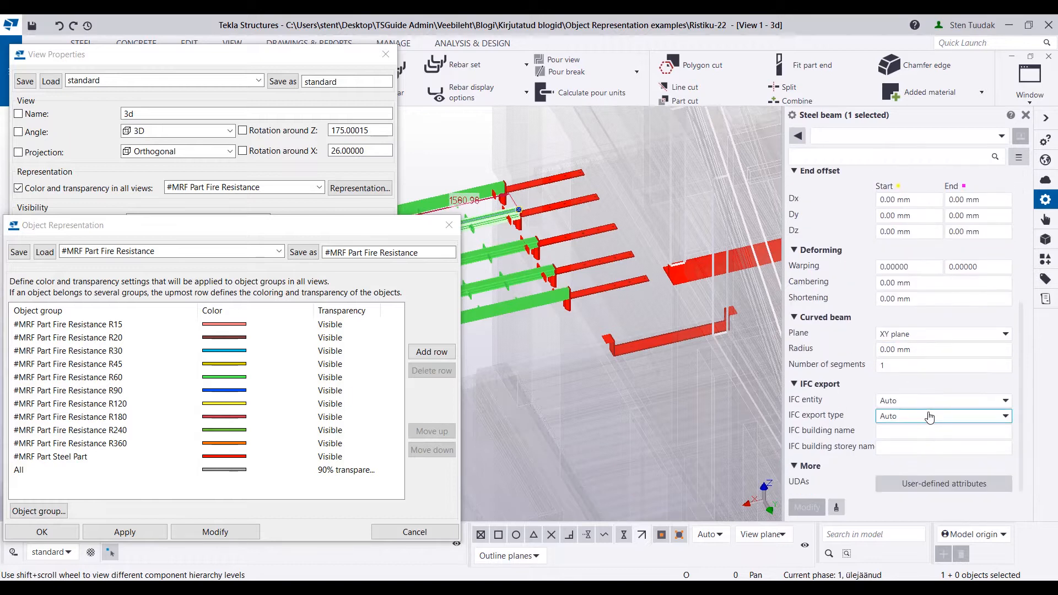
click(914, 487)
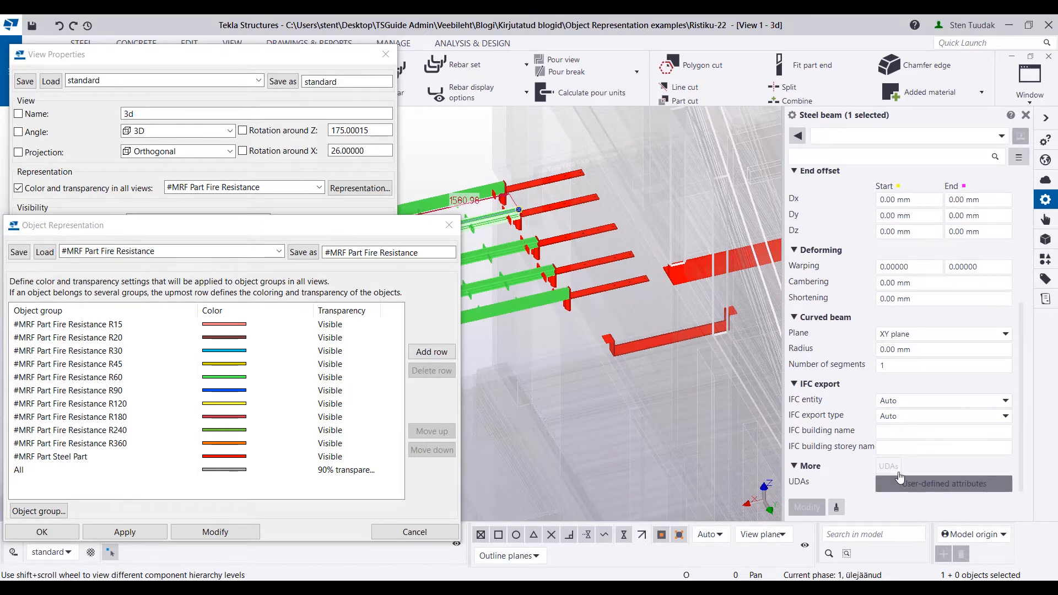
drag(527, 116, 777, 85)
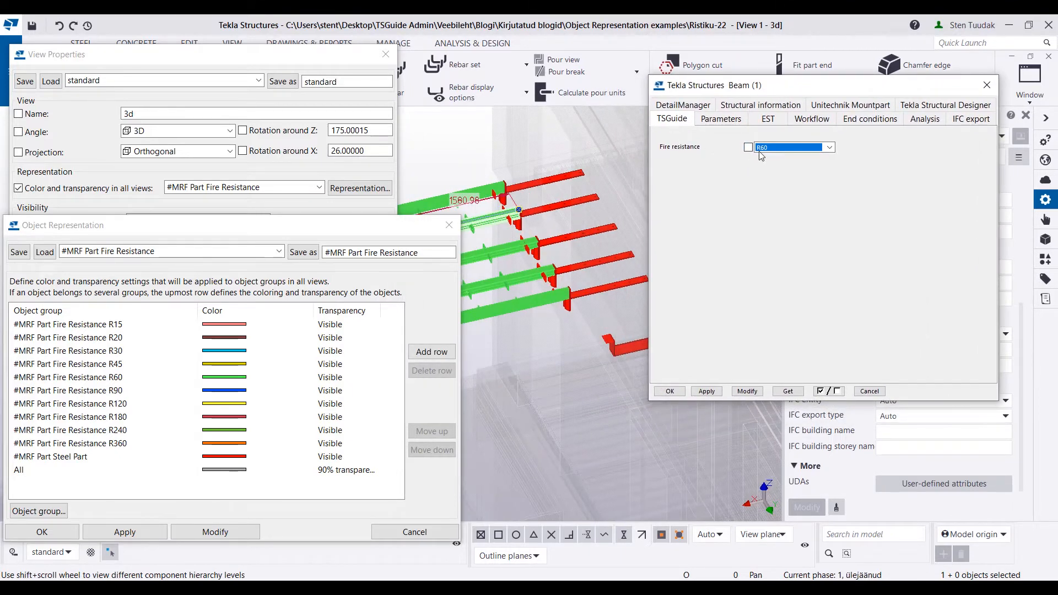
click(781, 151)
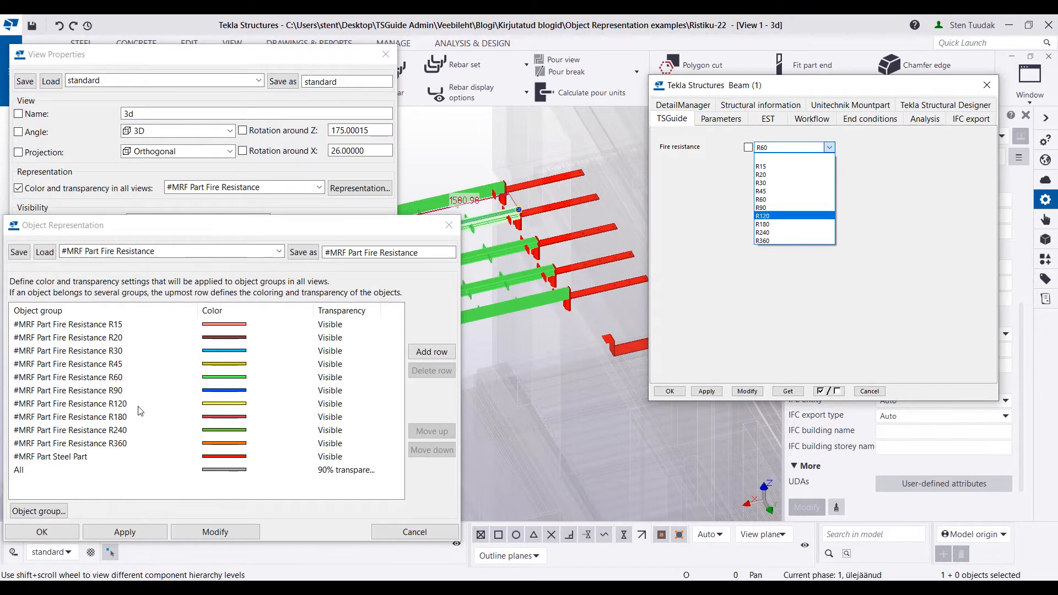
click(987, 86)
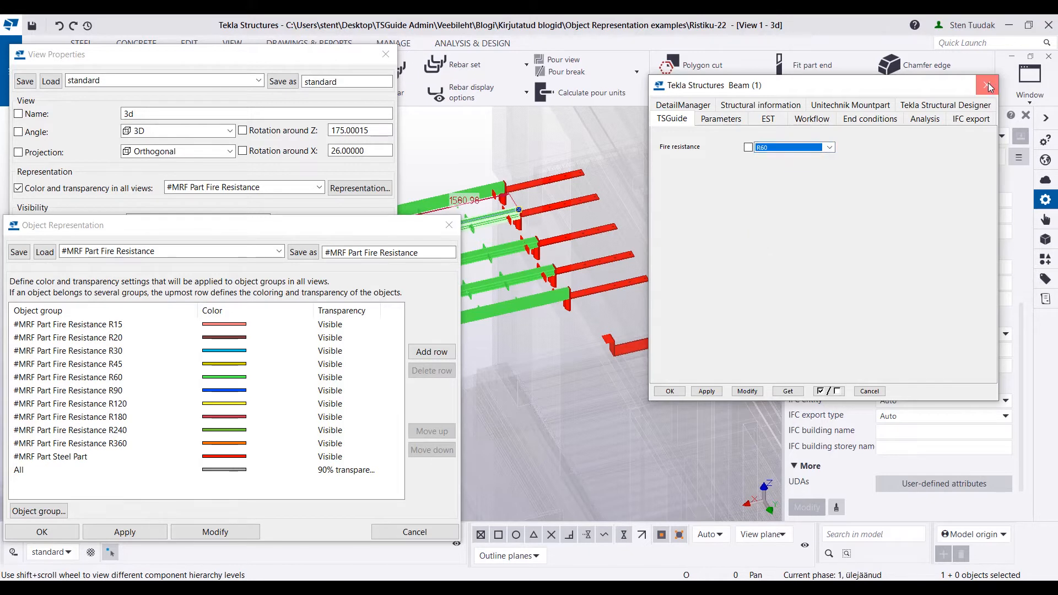
click(987, 86)
scroll(710, 280, down, 5)
scroll(659, 316, down, 1)
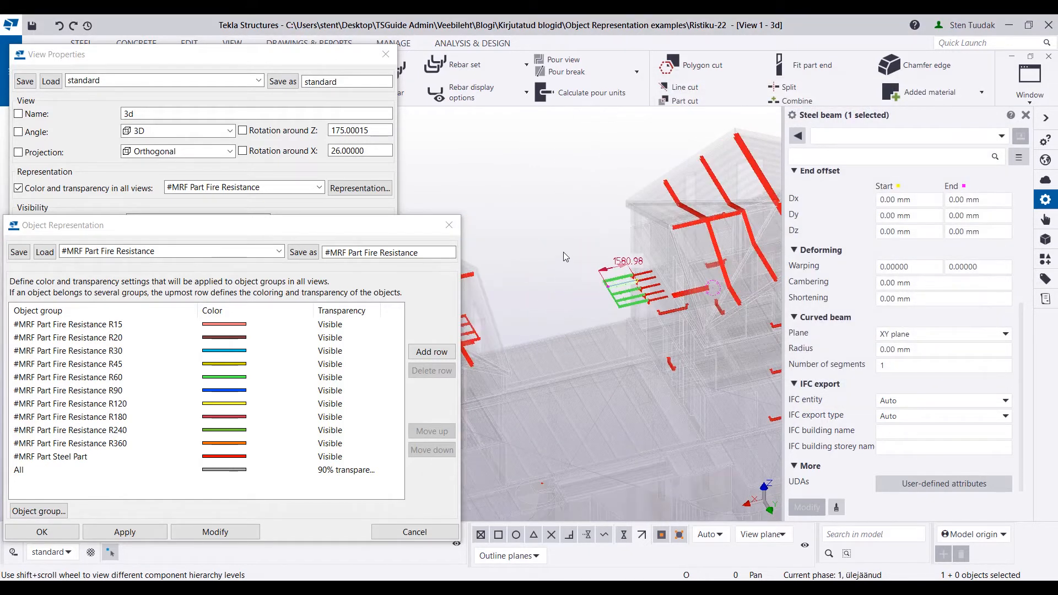
click(563, 253)
Step: Close the object representation settings and color the model by #MRF Part Hollow Core Heights
middle_drag(591, 353, 659, 208)
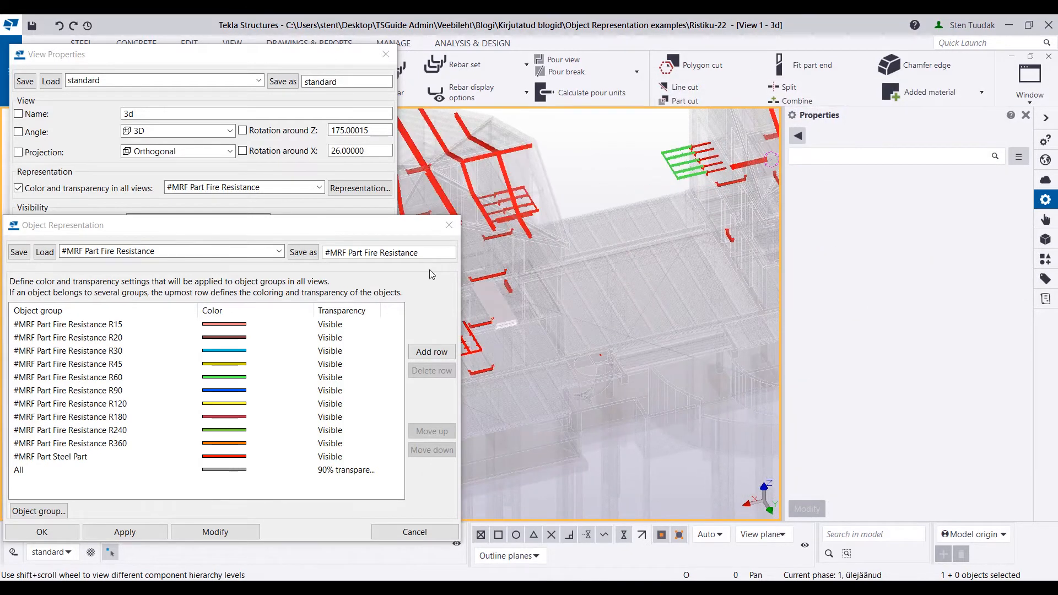
click(449, 225)
click(319, 188)
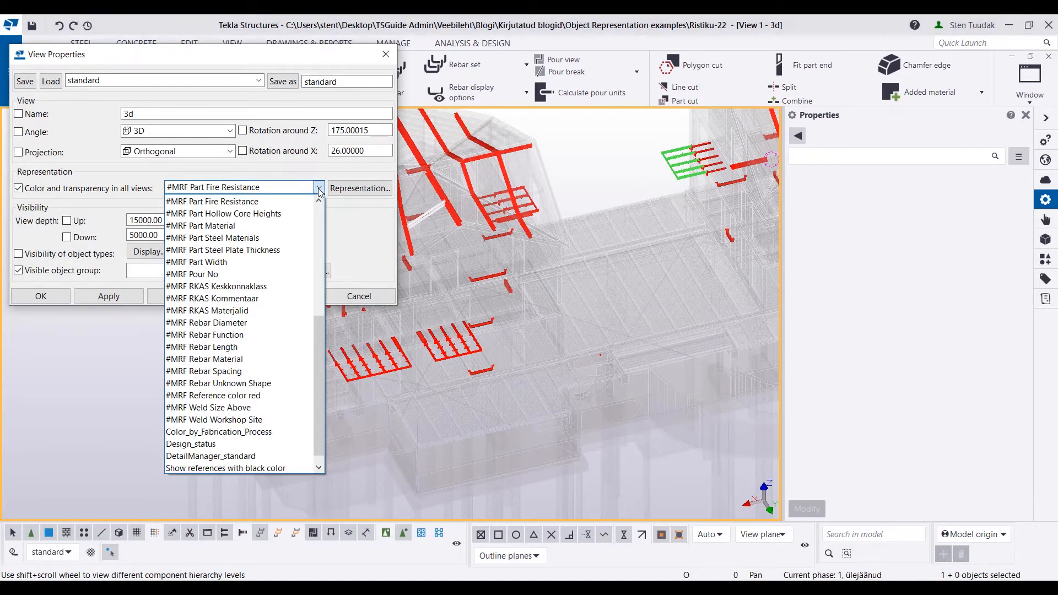
click(279, 213)
click(184, 296)
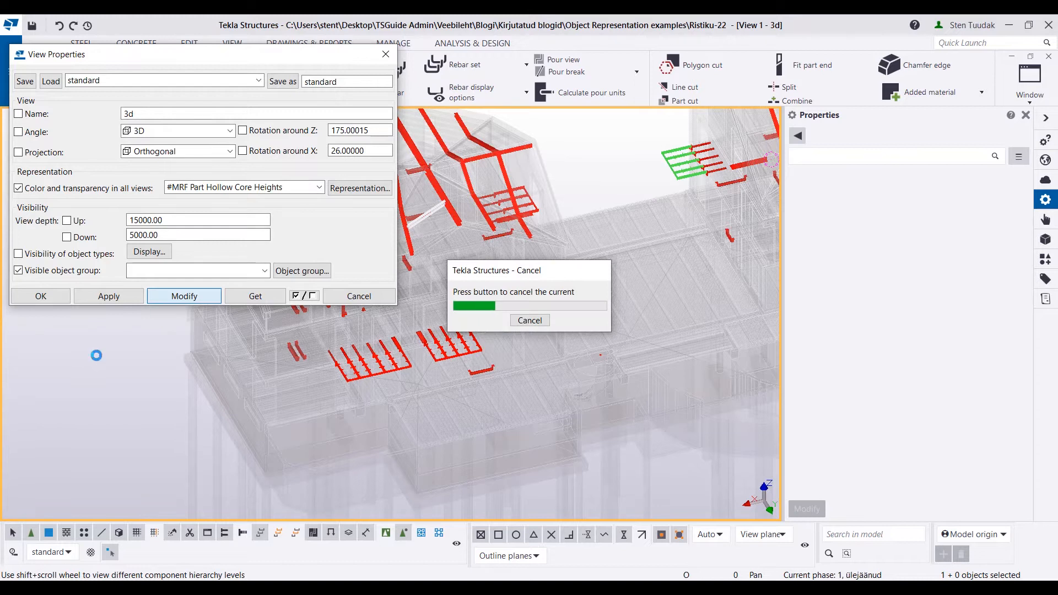
Step: Review the #MRF Part Hollow Core Heights color rows and the filter rules of the #MRF Part Hollow Core 220 object group
ctrl+middle_drag(514, 353, 499, 309)
click(359, 188)
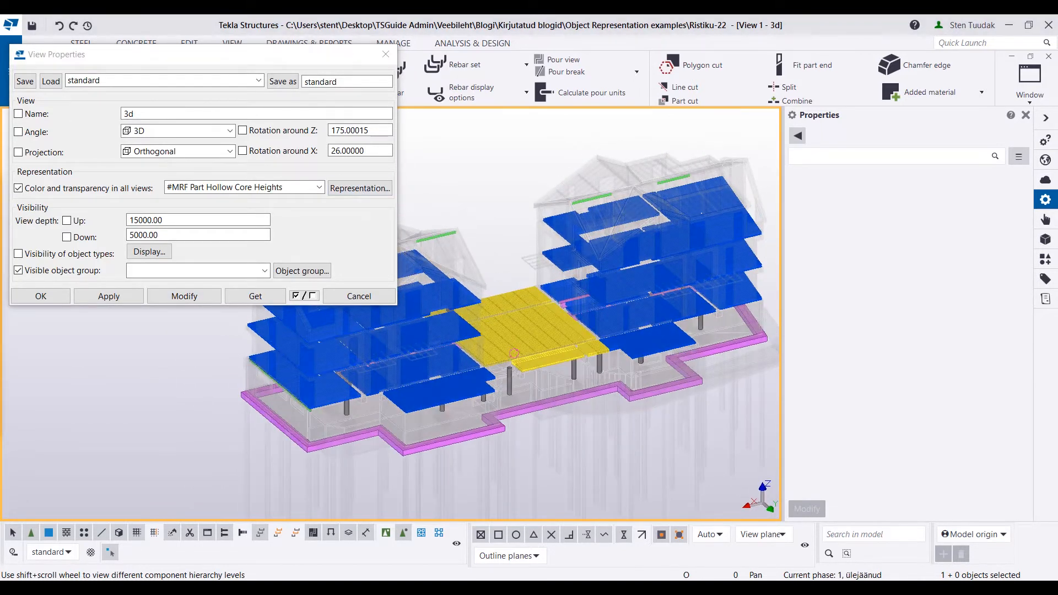
drag(105, 267, 117, 252)
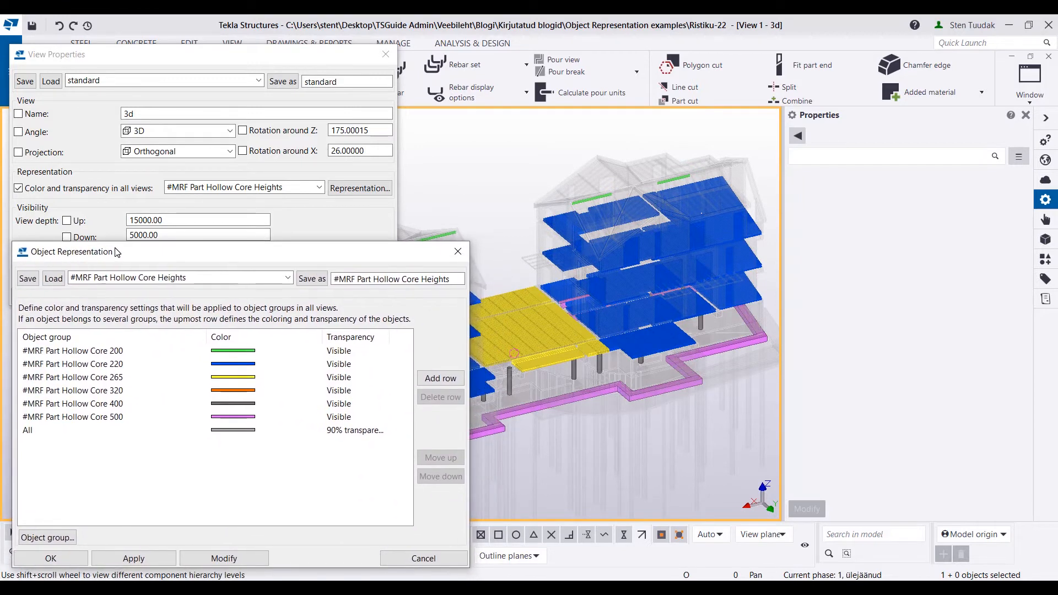
click(115, 368)
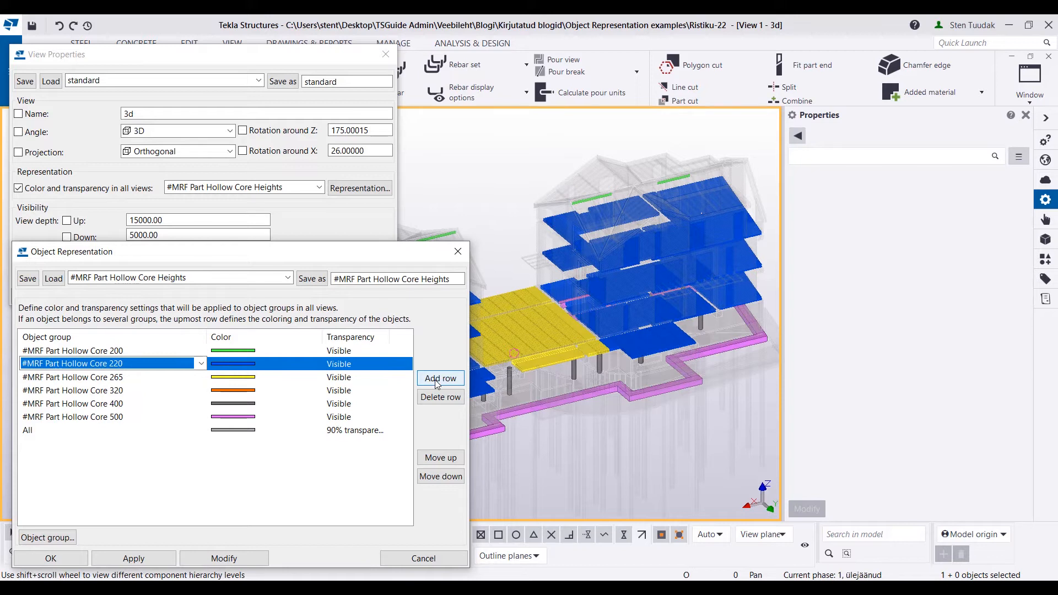
click(44, 537)
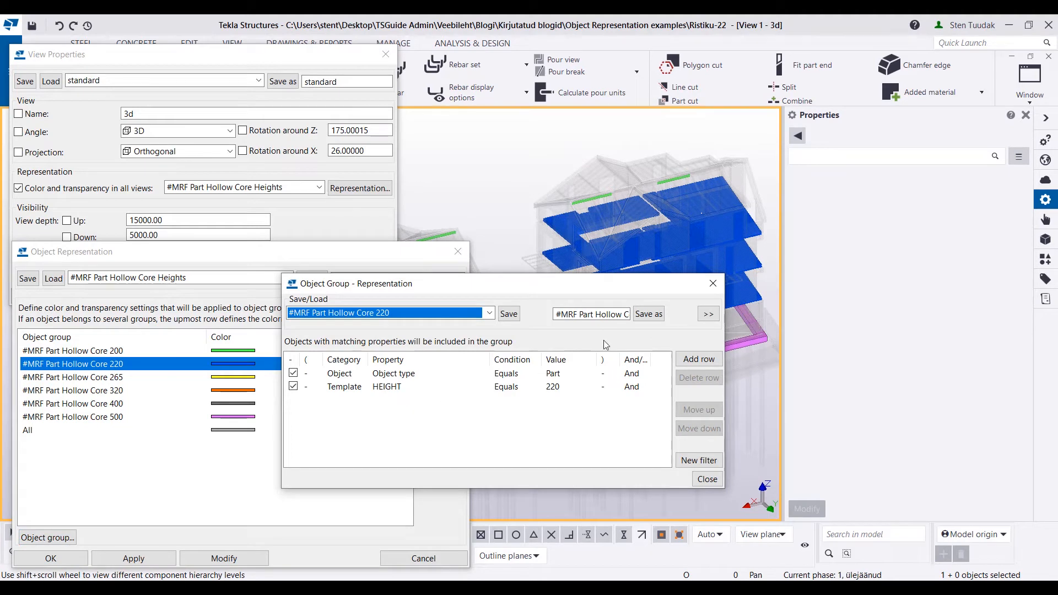
click(713, 283)
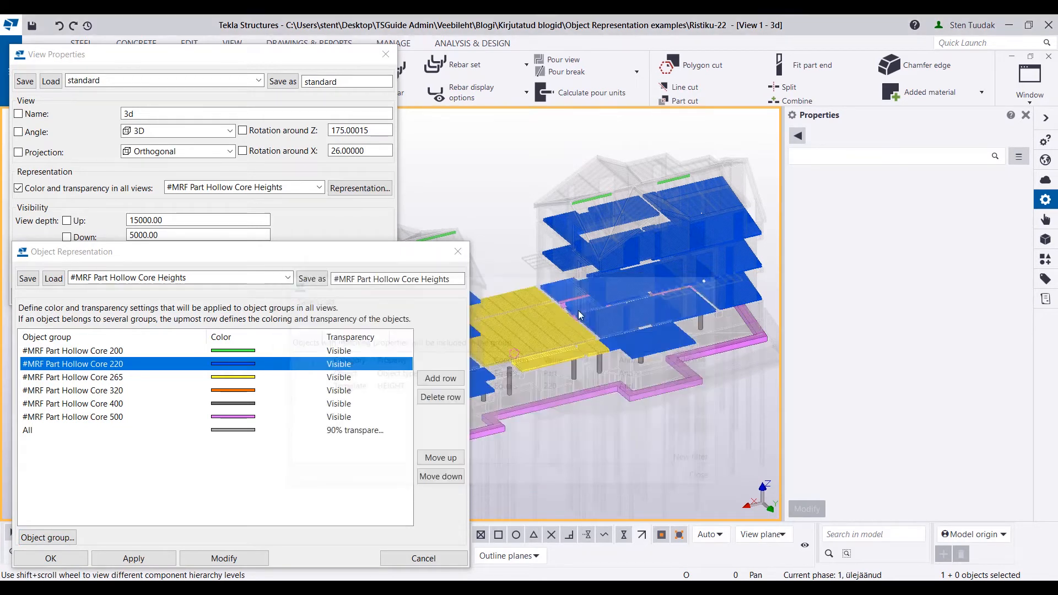
Step: Close the object representation settings and filter the 3D view to show only assemblies whose prefix equals MBEP
click(456, 253)
click(308, 271)
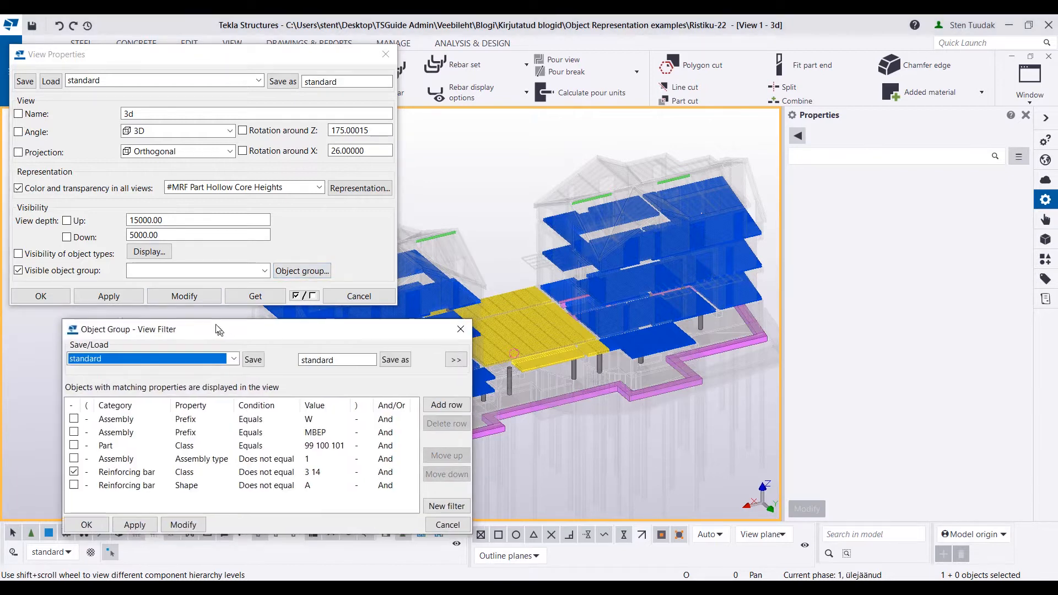
drag(219, 330, 169, 311)
click(24, 413)
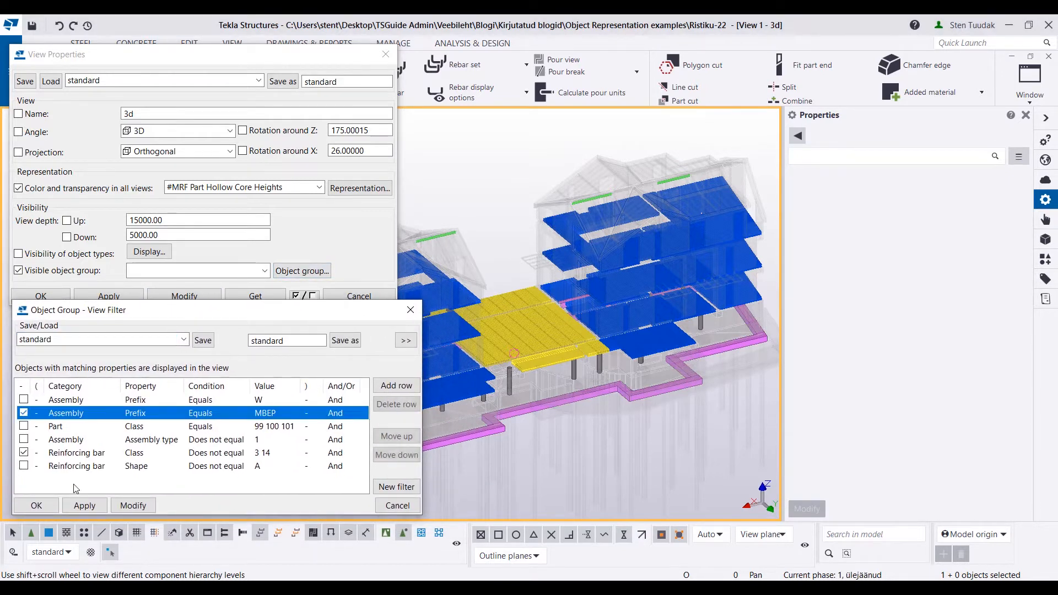
click(132, 505)
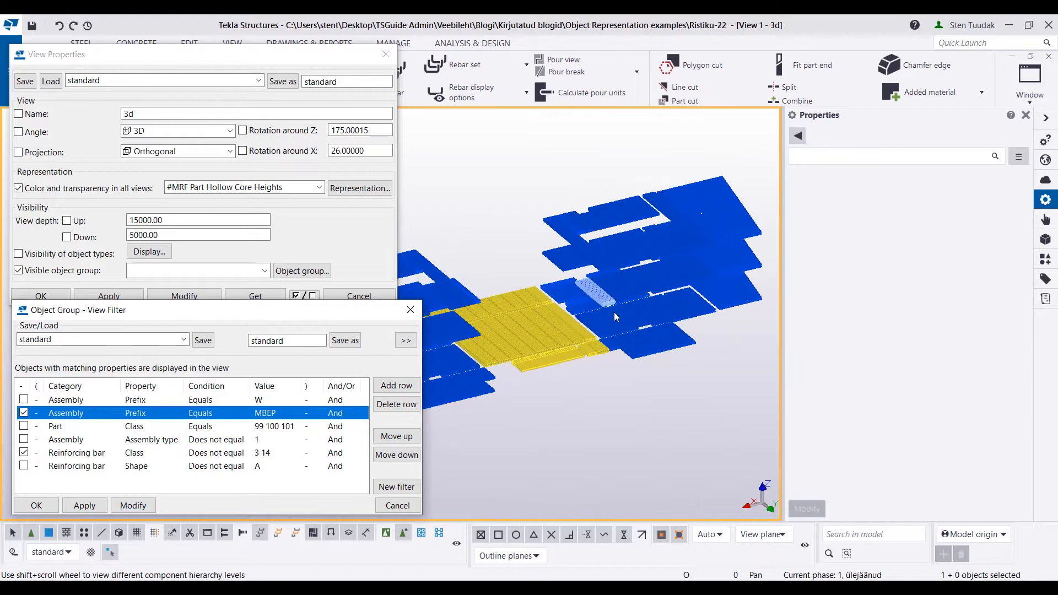
Step: Reopen the #MRF Part Hollow Core Heights representation, close the properties pane, and compare the color rows with the blue and yellow slabs
ctrl+middle_drag(604, 324, 561, 312)
click(340, 188)
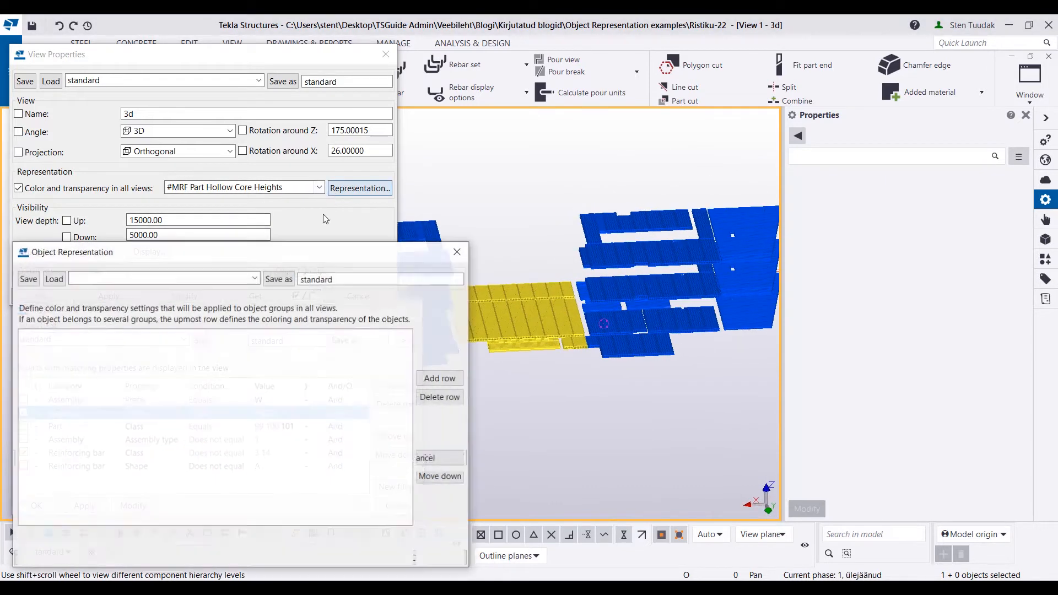
drag(234, 261, 235, 154)
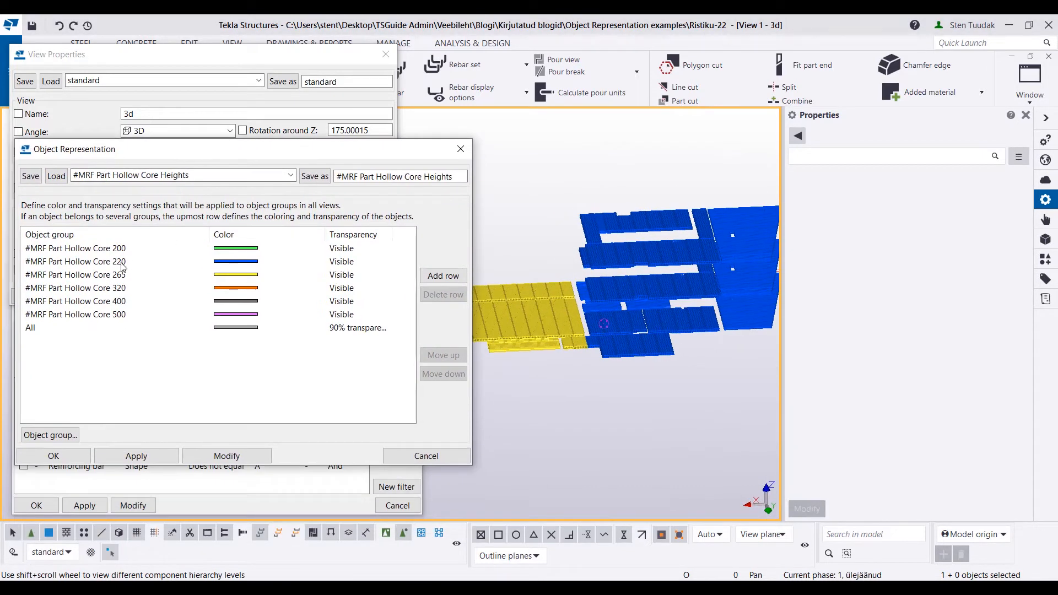
ctrl+middle_drag(612, 338, 629, 318)
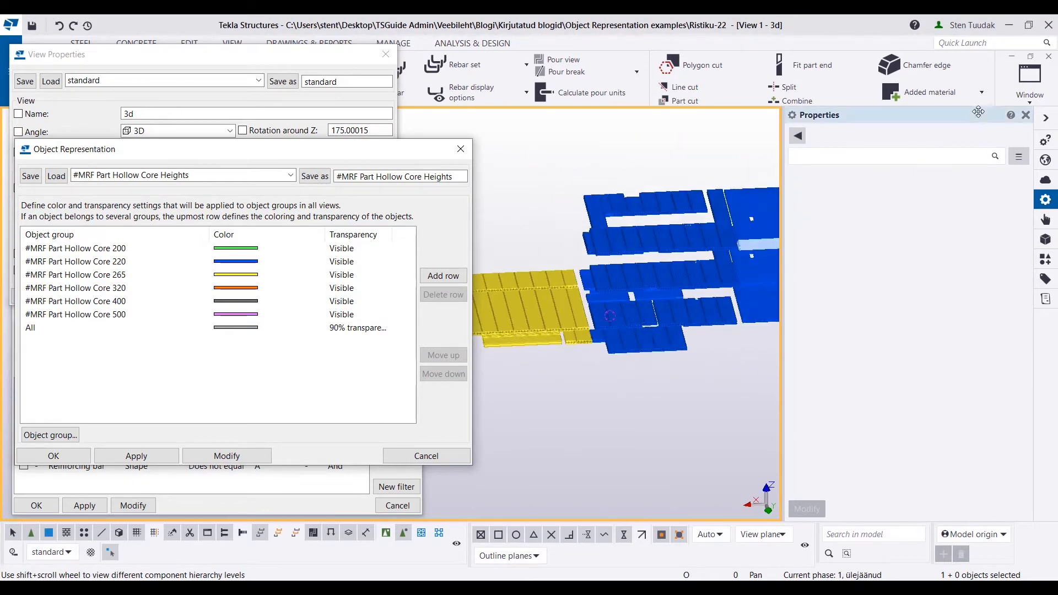
click(1025, 115)
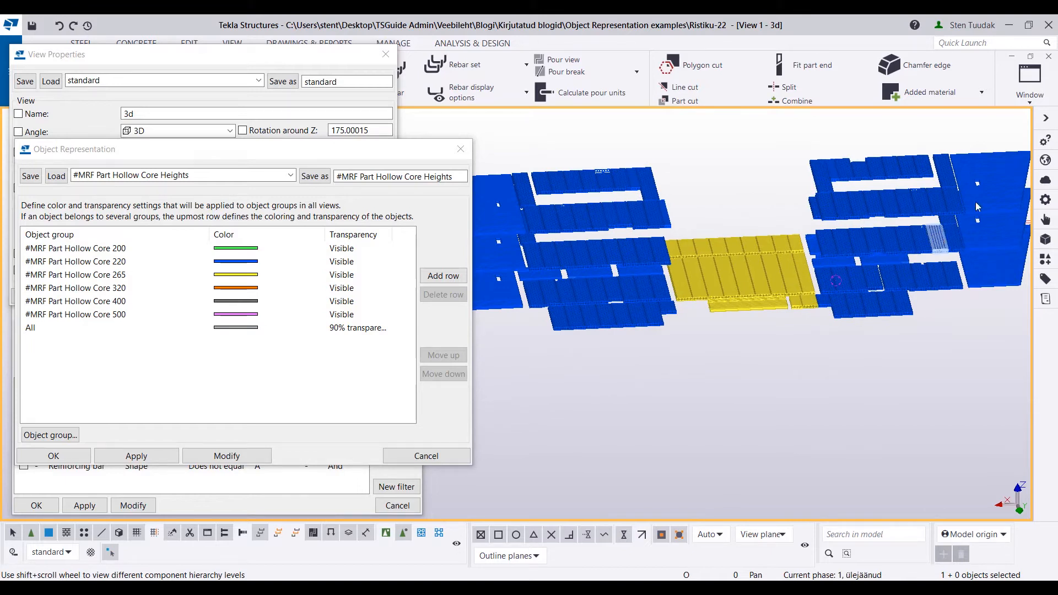
middle_drag(583, 291, 652, 268)
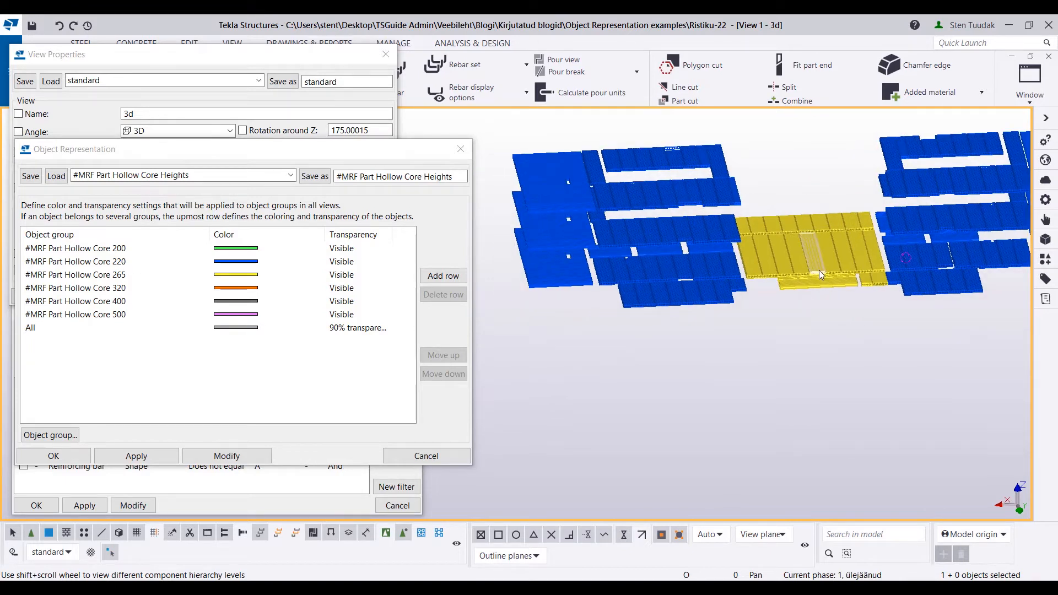
scroll(819, 270, up, 3)
mouse_move(781, 250)
ctrl+middle_down()
mouse_move(795, 214)
mouse_move(781, 234)
ctrl+middle_up()
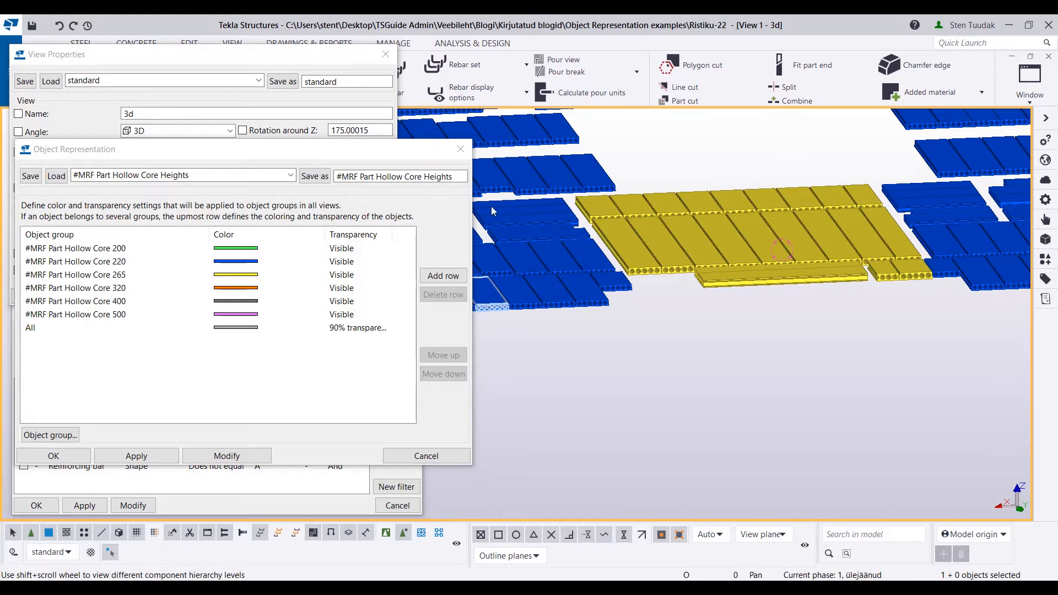
Step: Disable the MBEP assembly prefix condition in the view filter and apply the filter to the 3D view
scroll(748, 300, down, 5)
ctrl+middle_drag(770, 278, 796, 298)
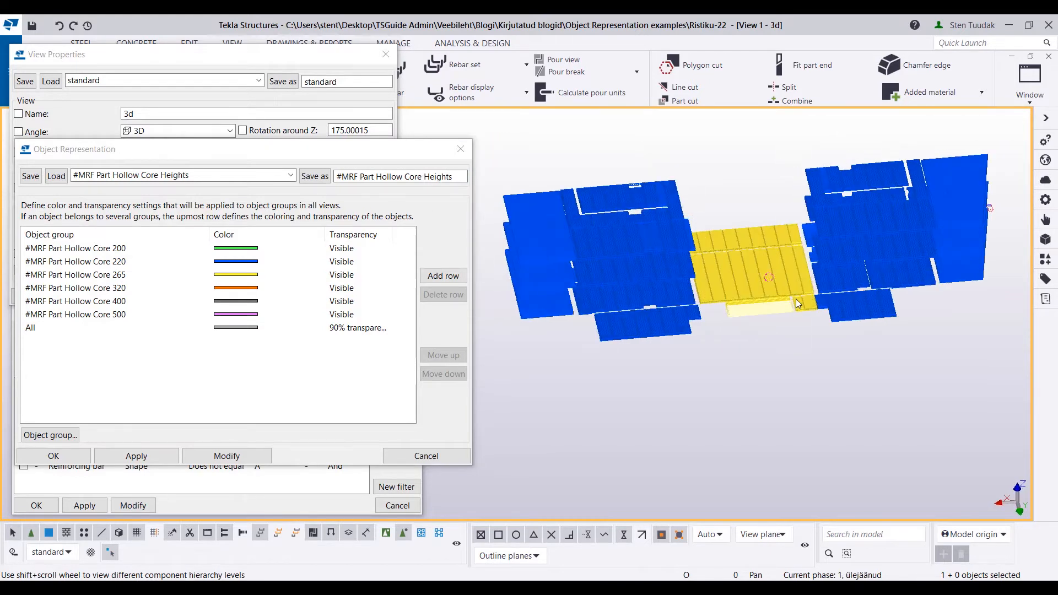
click(460, 149)
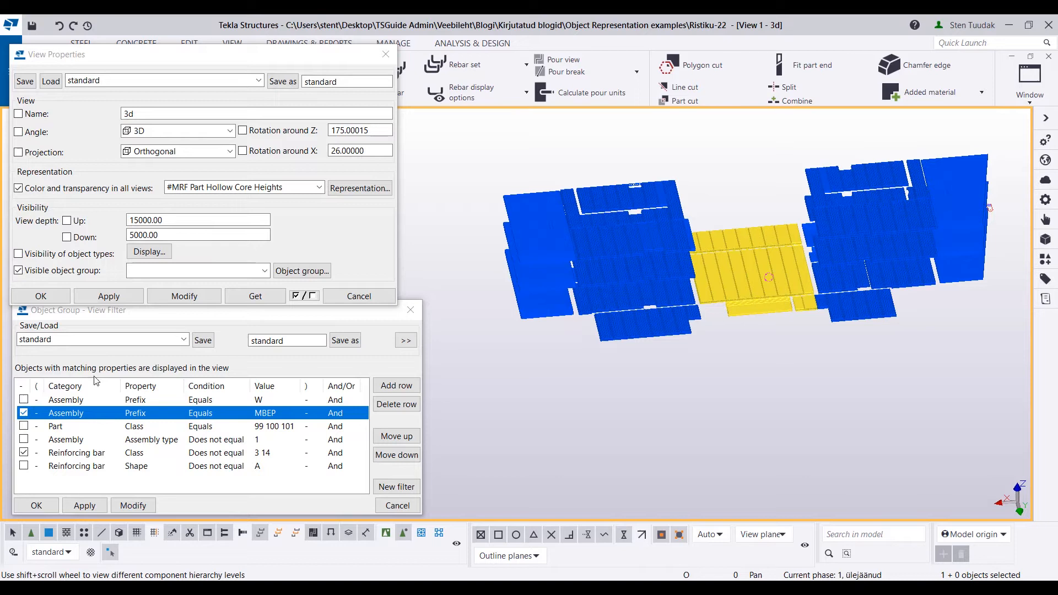
click(24, 413)
click(142, 506)
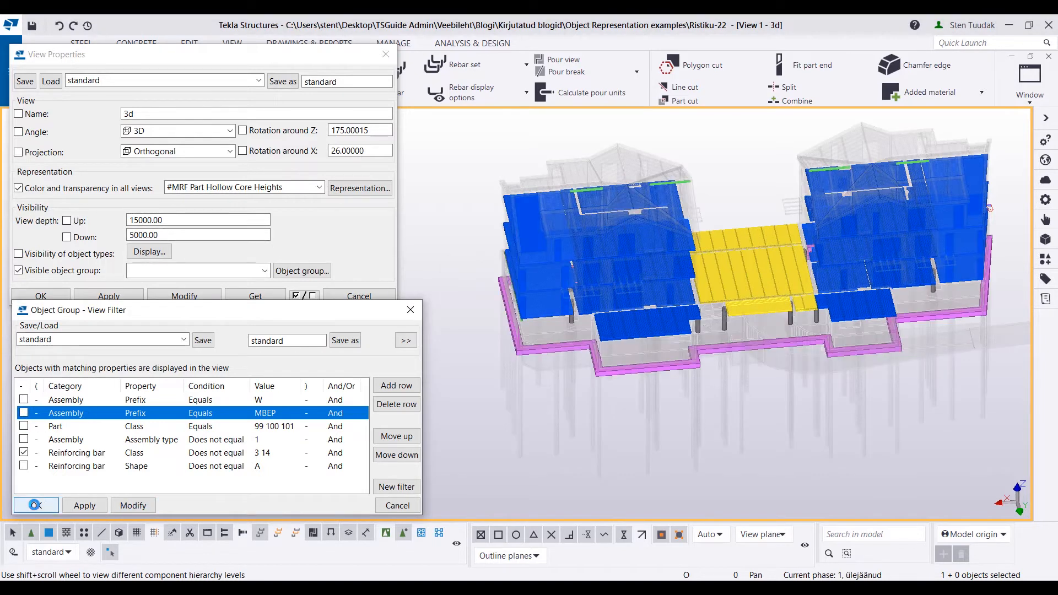
click(35, 505)
Step: Apply the #MRF Part Material color and transparency representation to the view and open its object representation settings
click(319, 188)
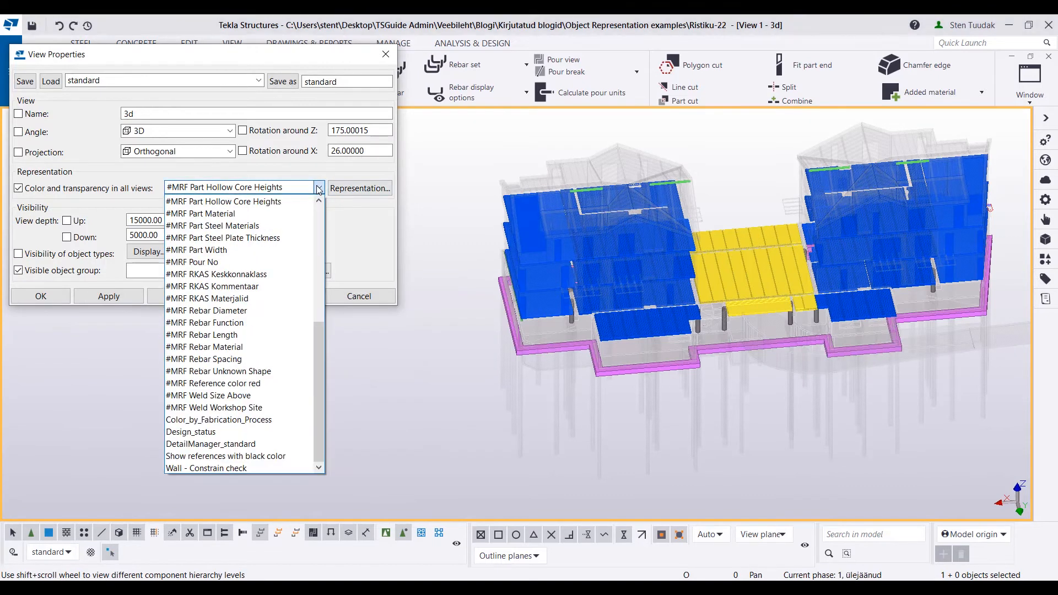
click(274, 213)
click(207, 299)
click(366, 189)
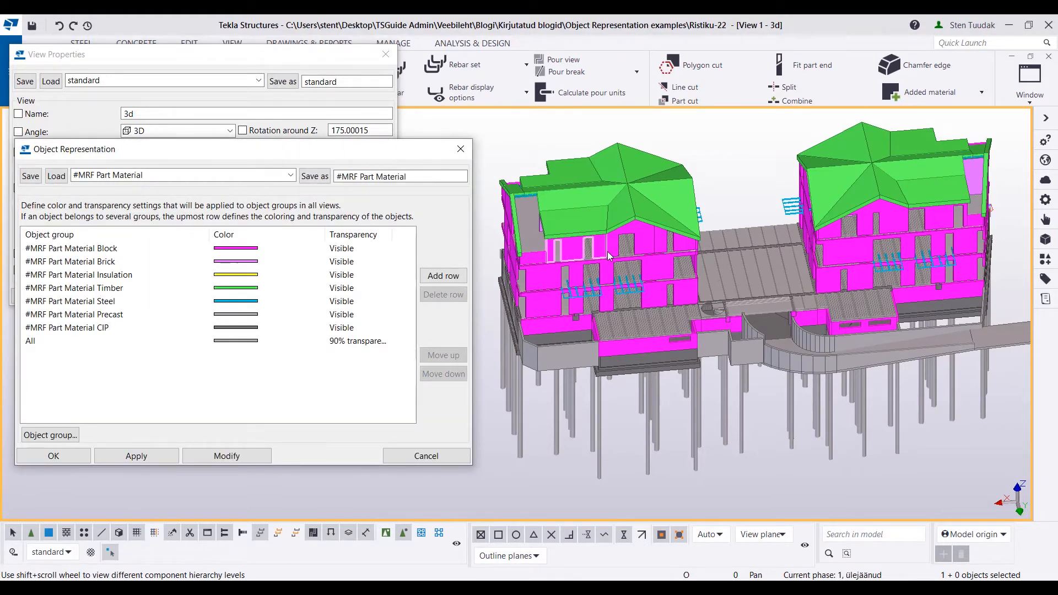
Step: Inspect the general and cast unit properties of the top-floor gable wall panel to check its material
ctrl+middle_drag(610, 253, 652, 287)
scroll(653, 287, up, 5)
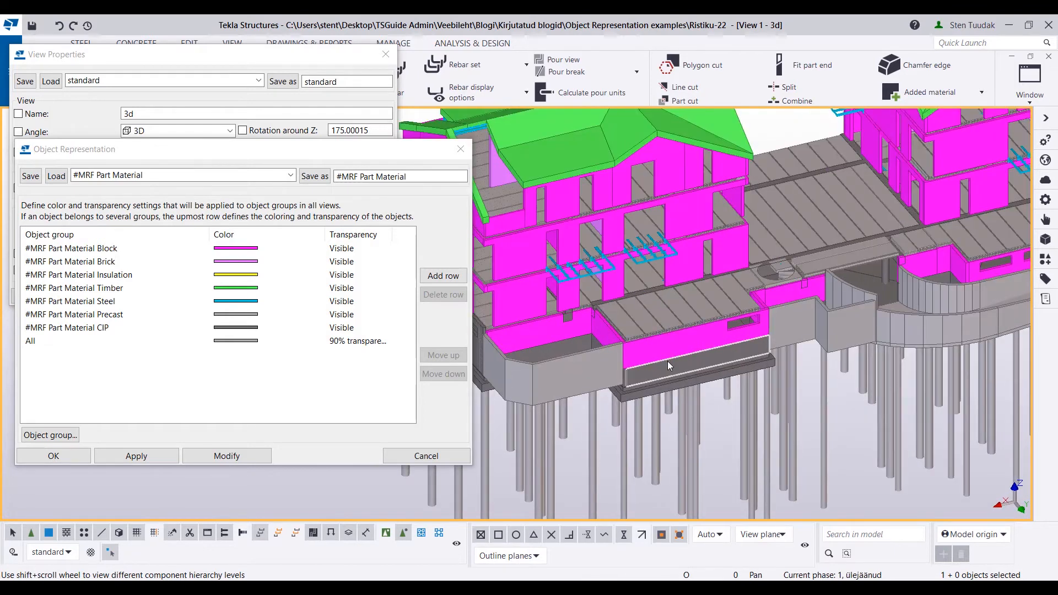
ctrl+middle_drag(813, 285, 645, 479)
click(420, 533)
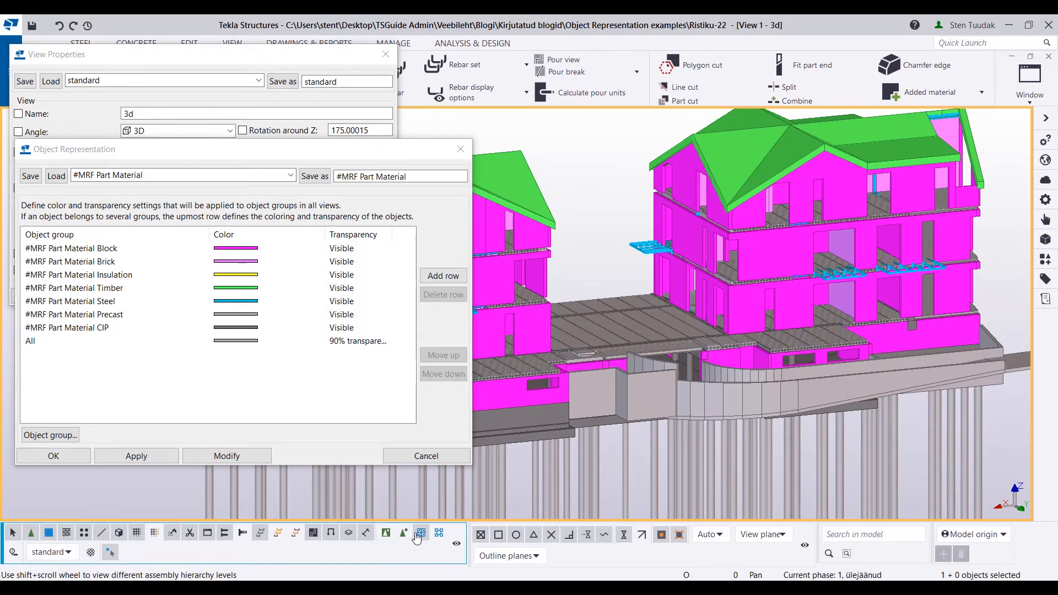
click(404, 533)
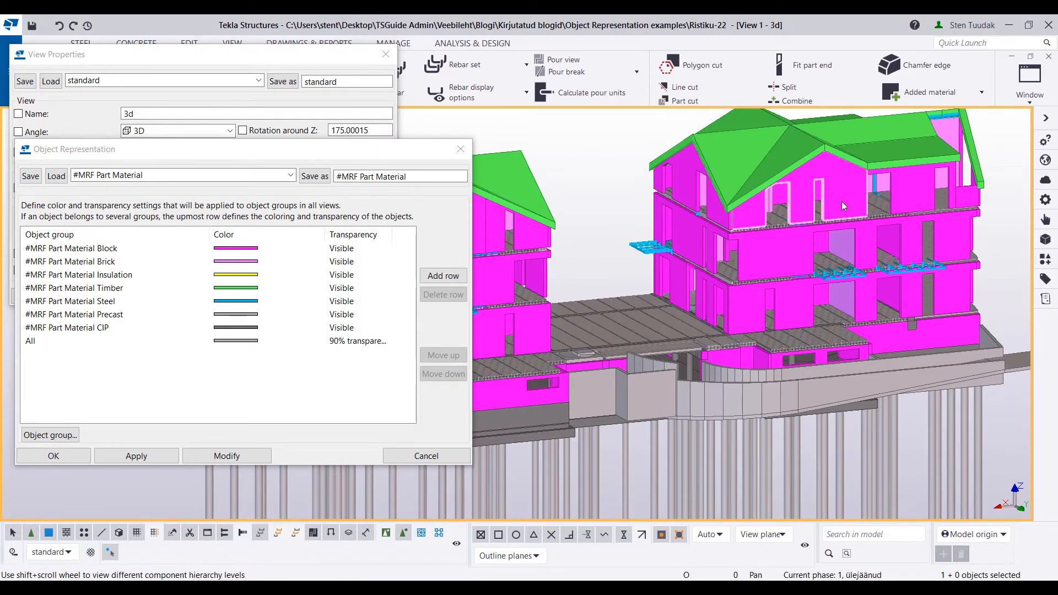
double_click(841, 201)
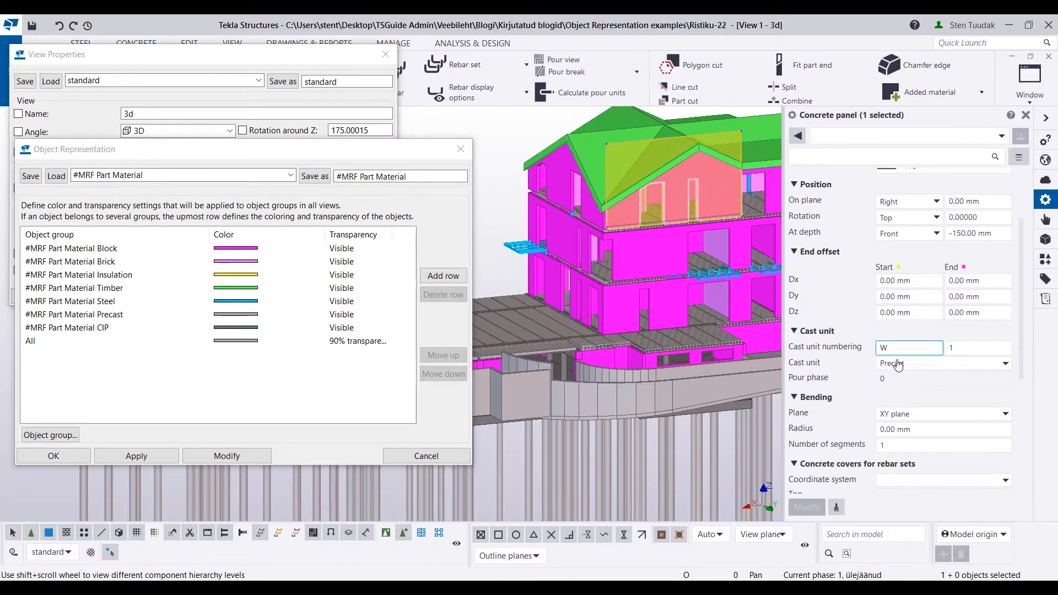
scroll(903, 347, up, 3)
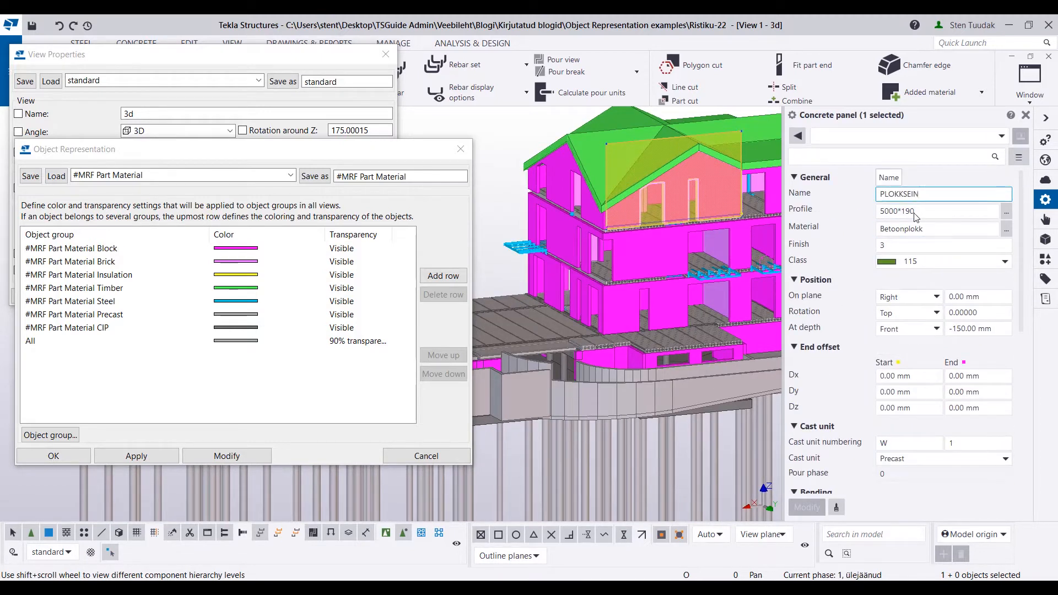
Step: Inspect the material and cast unit type of the concrete panel along the outer side of the ramp
click(502, 129)
scroll(736, 200, up, 1)
scroll(709, 220, up, 1)
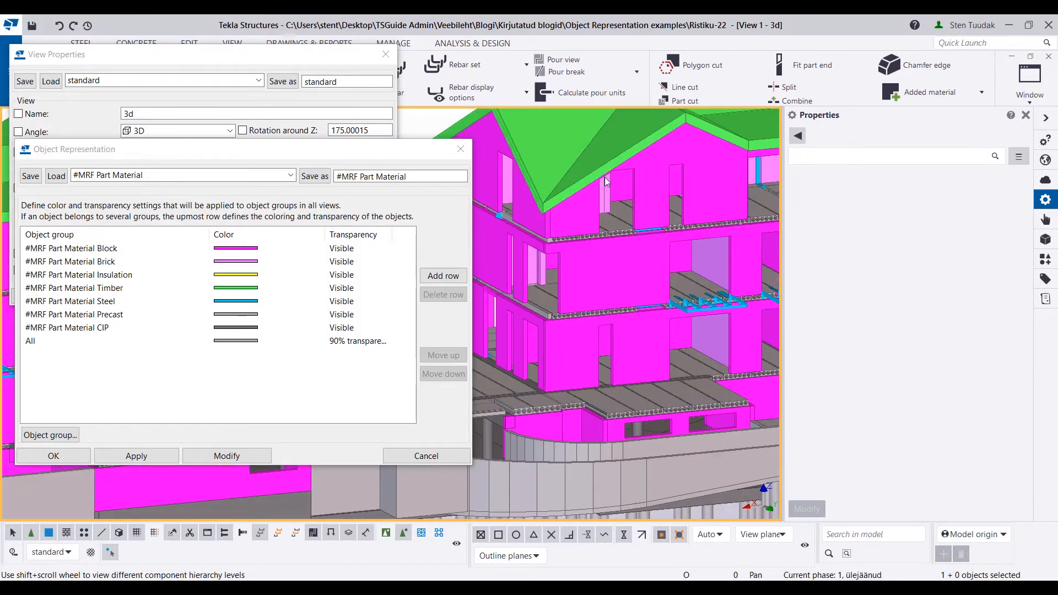
scroll(590, 194, up, 2)
scroll(620, 209, down, 3)
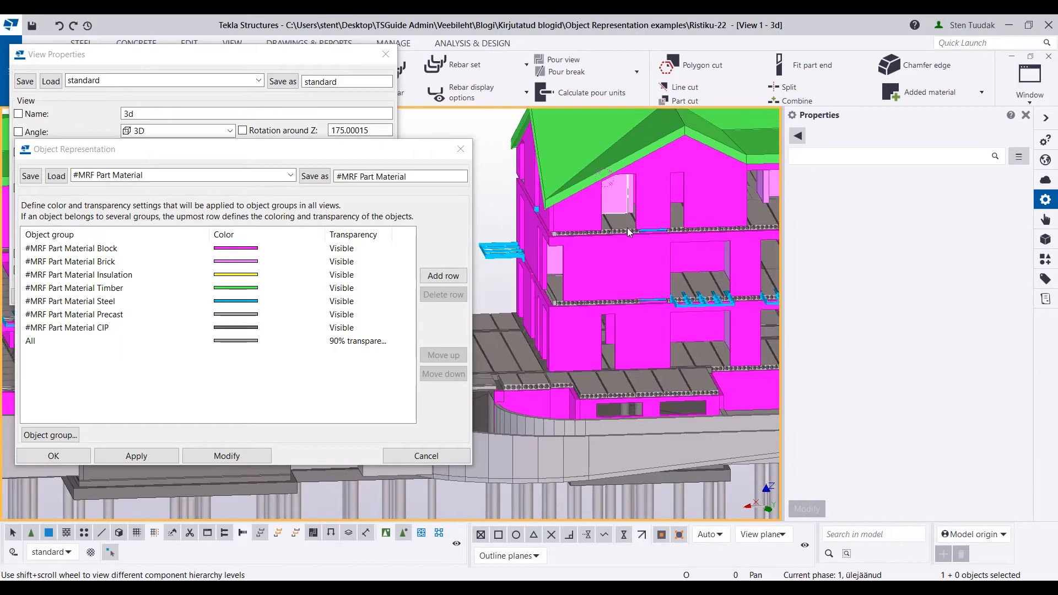
scroll(646, 345, up, 4)
scroll(646, 345, up, 5)
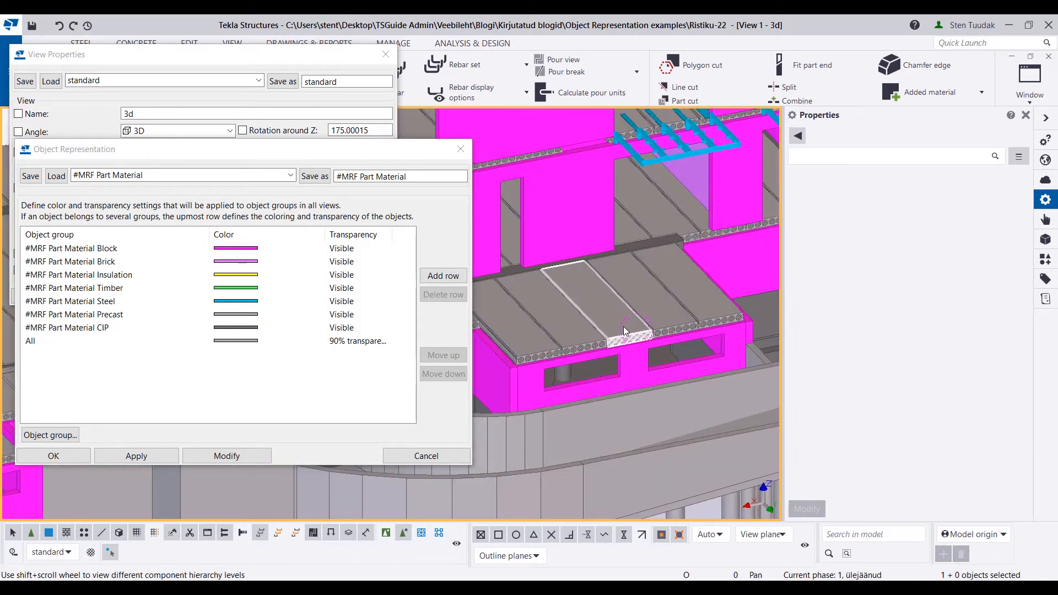
scroll(605, 469, down, 2)
click(617, 477)
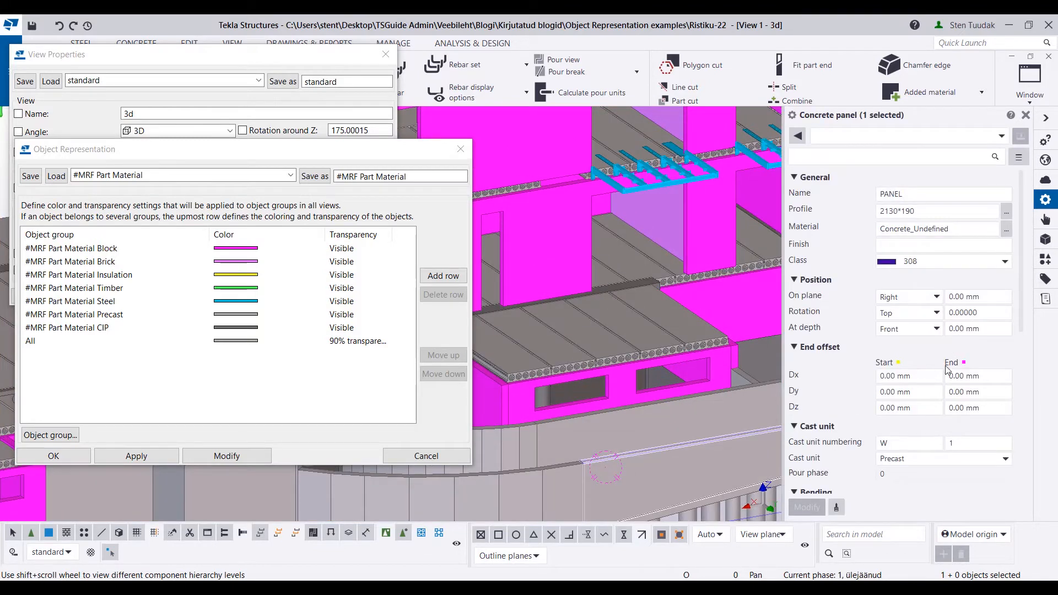
Step: Check the material and cast unit type of the dark concrete wall beneath the block wall, and close its properties
scroll(626, 408, down, 5)
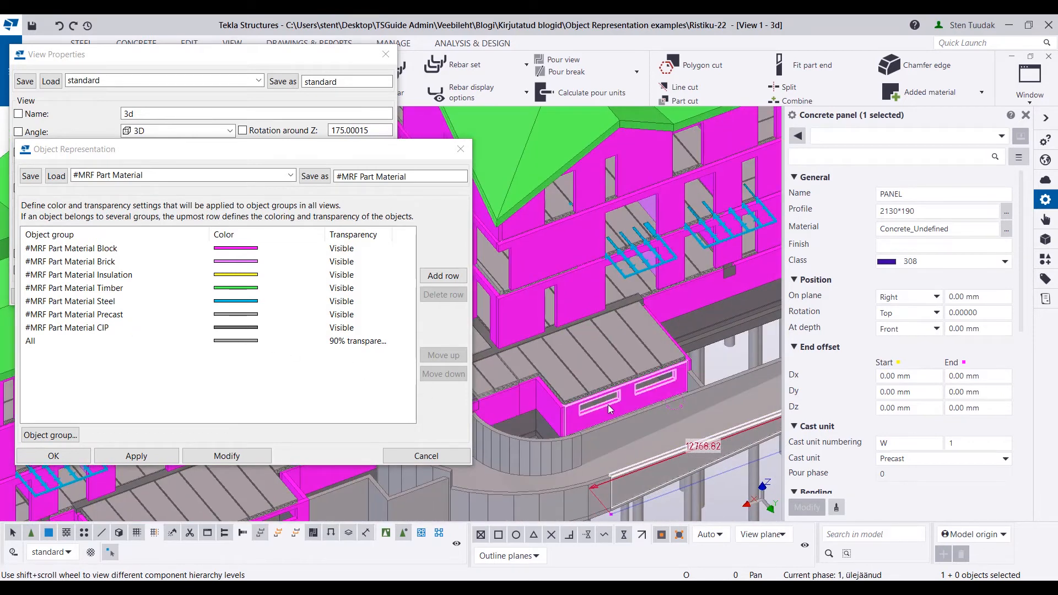
scroll(719, 330, up, 8)
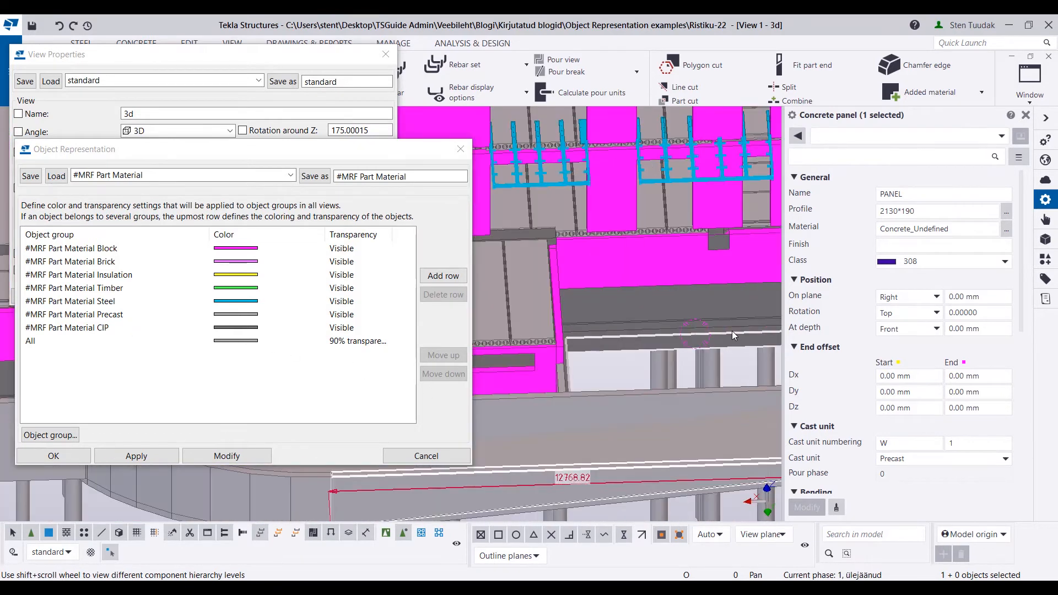
click(718, 289)
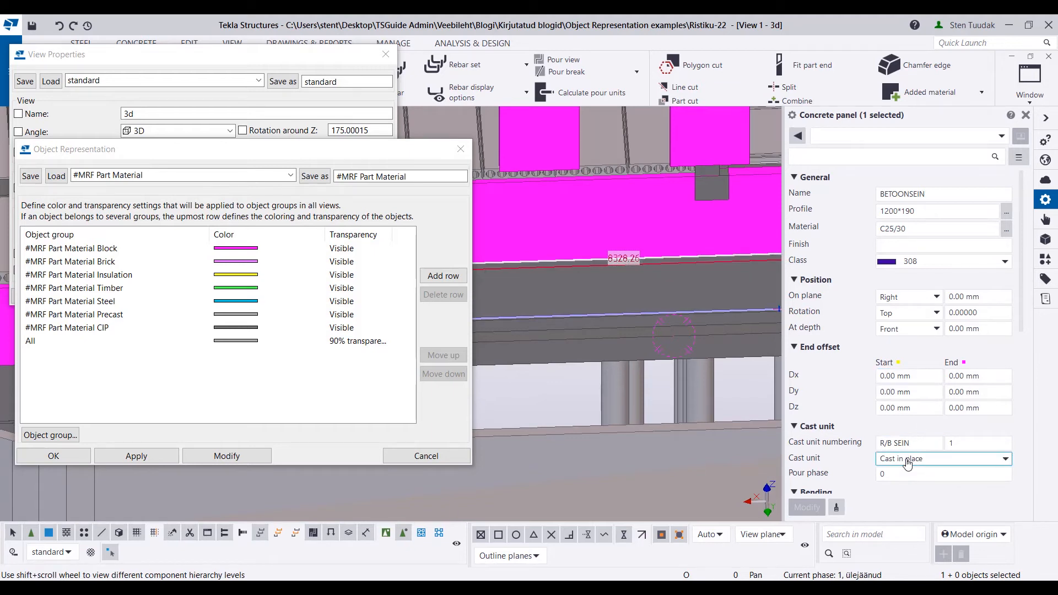
scroll(626, 318, down, 5)
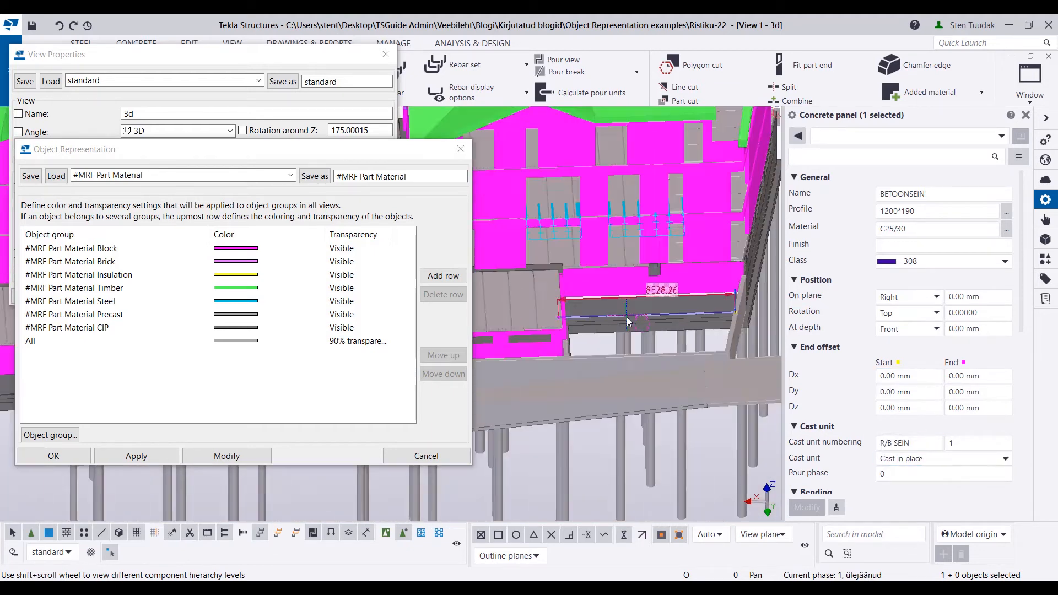
middle_drag(634, 316, 673, 299)
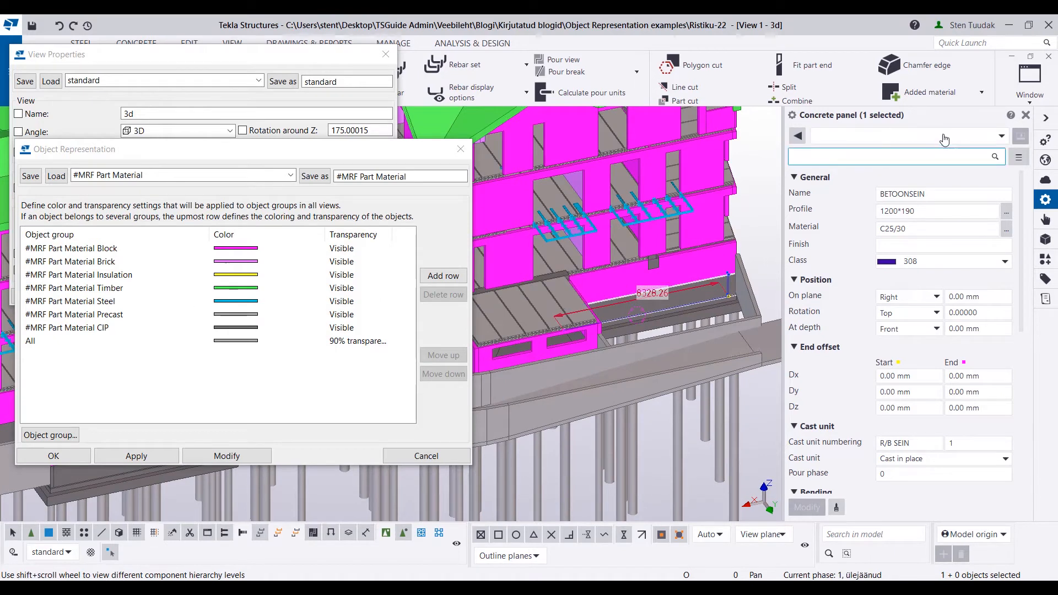
click(1023, 118)
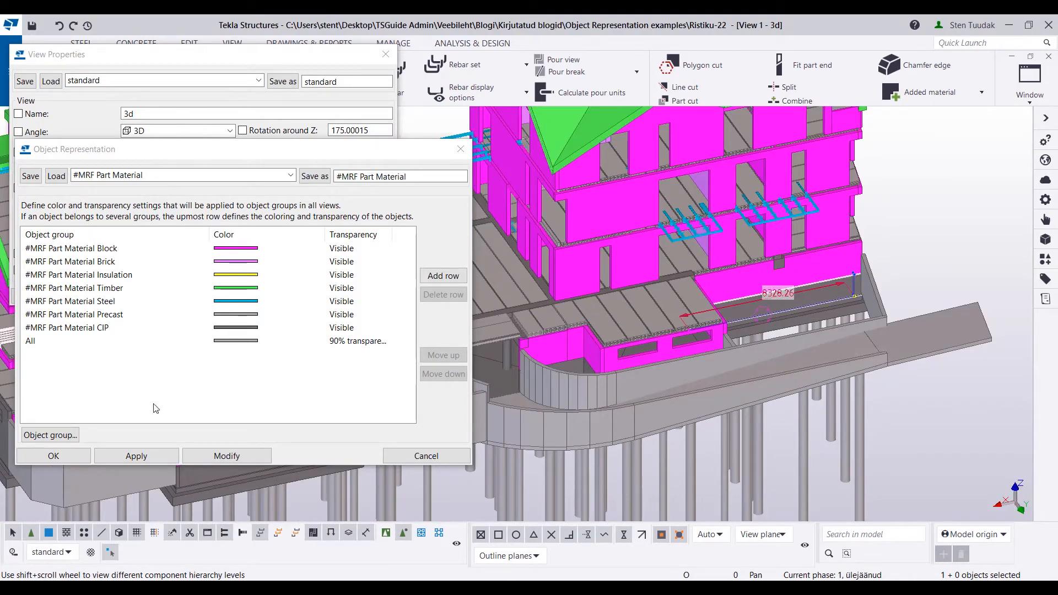
Step: Review the filter conditions of the #MRF Part Material Precast object group
click(124, 314)
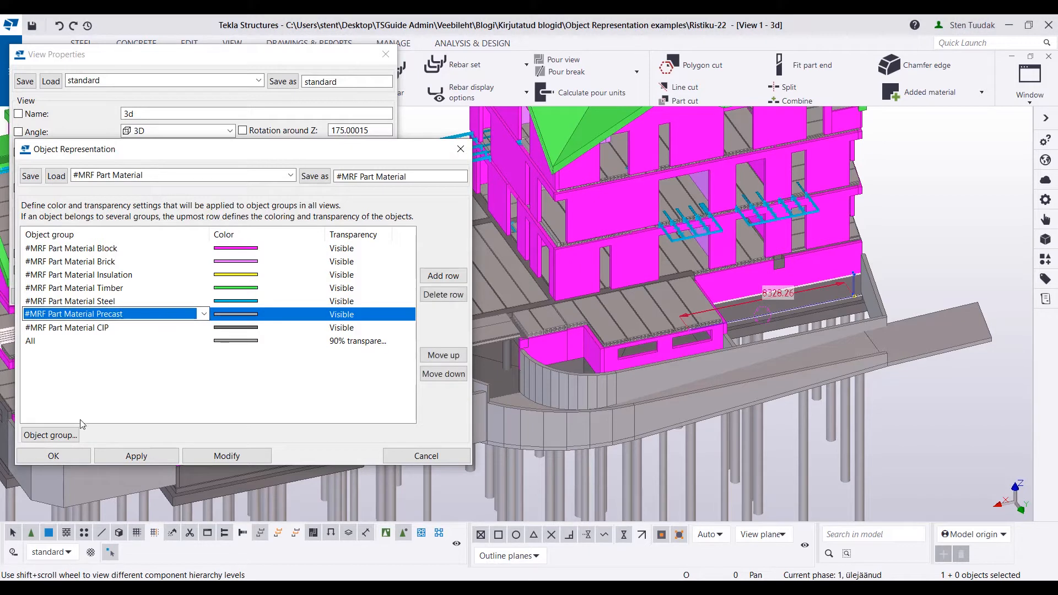
click(73, 435)
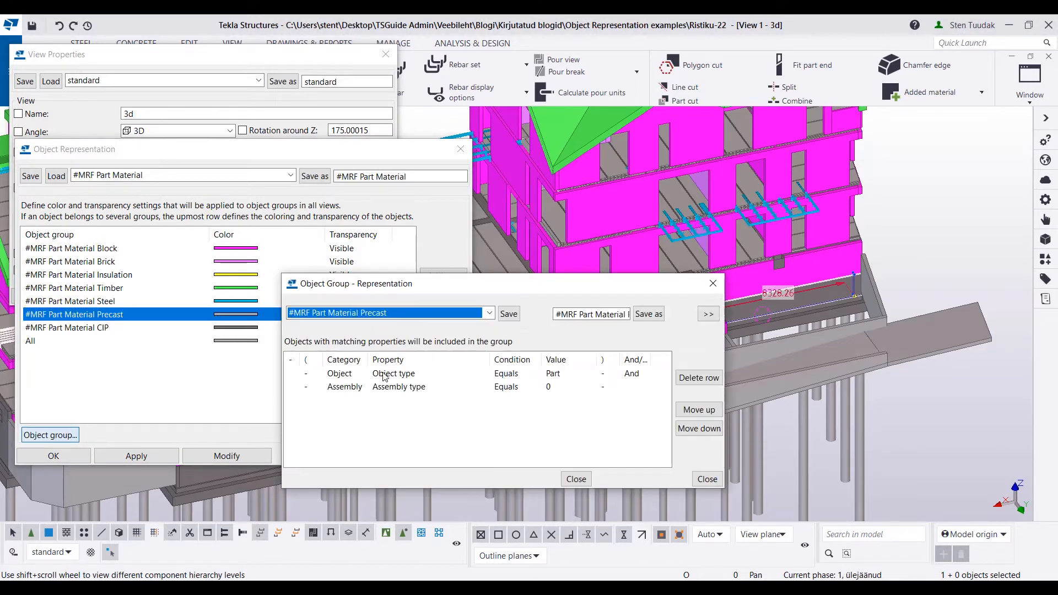
click(713, 283)
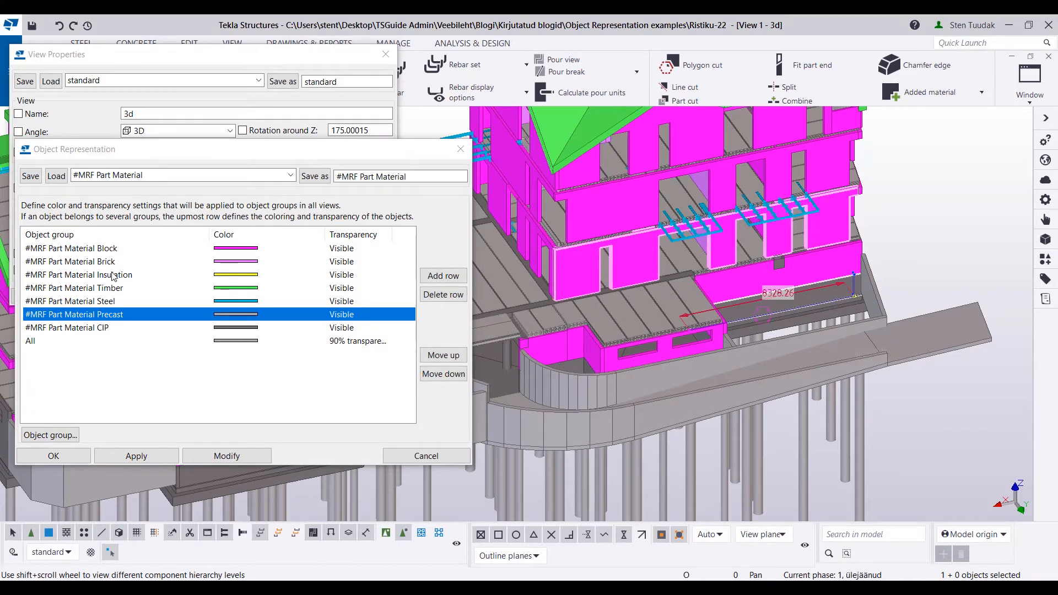
Step: Review the filter conditions of the #MRF Part Material Insulation object group and look over the colored buildings
click(113, 275)
click(50, 435)
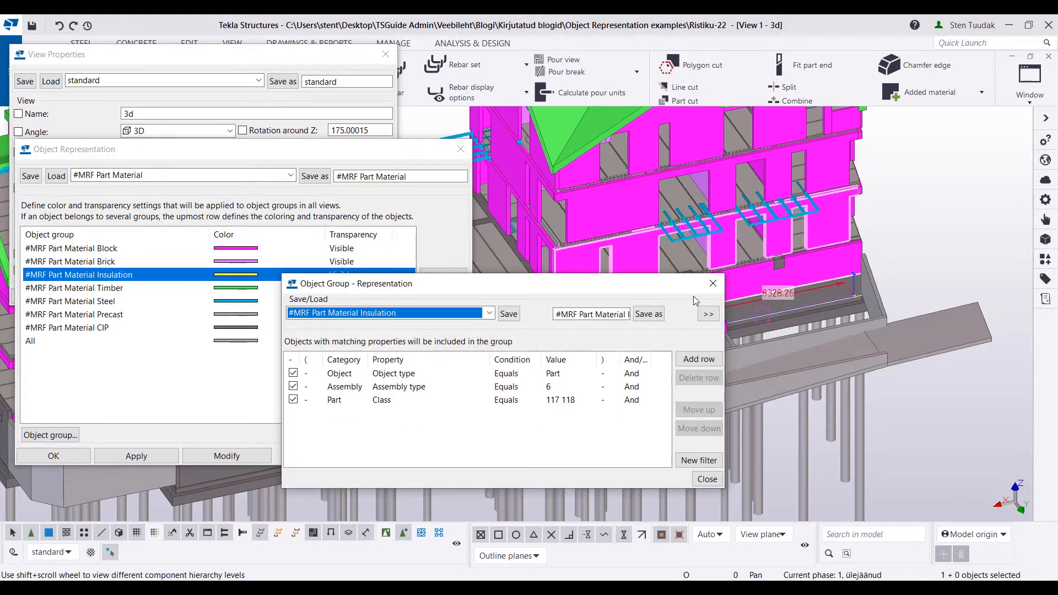
click(710, 286)
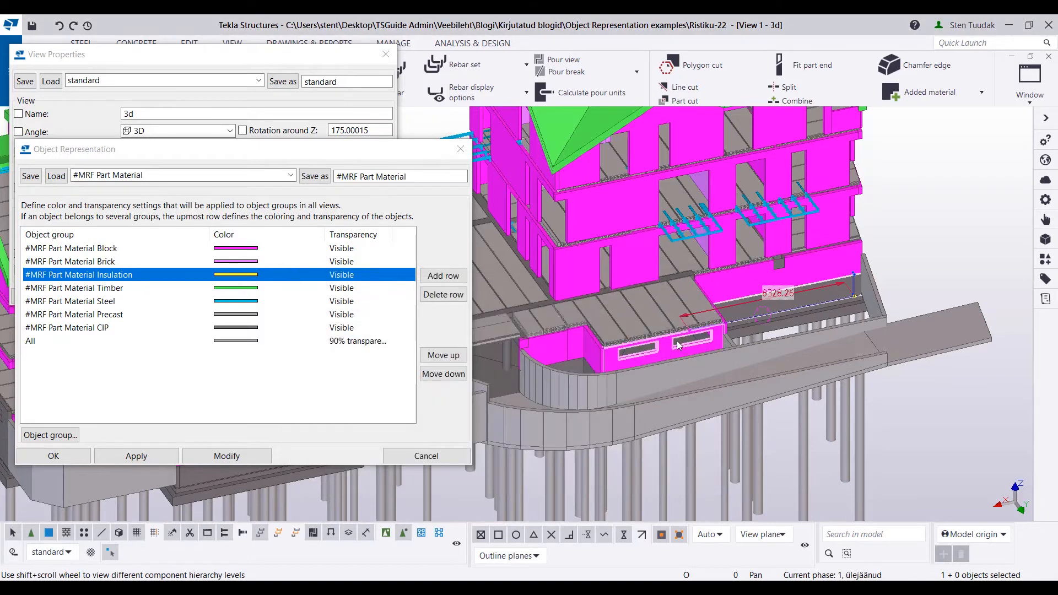
scroll(737, 299, down, 3)
middle_drag(737, 299, 948, 227)
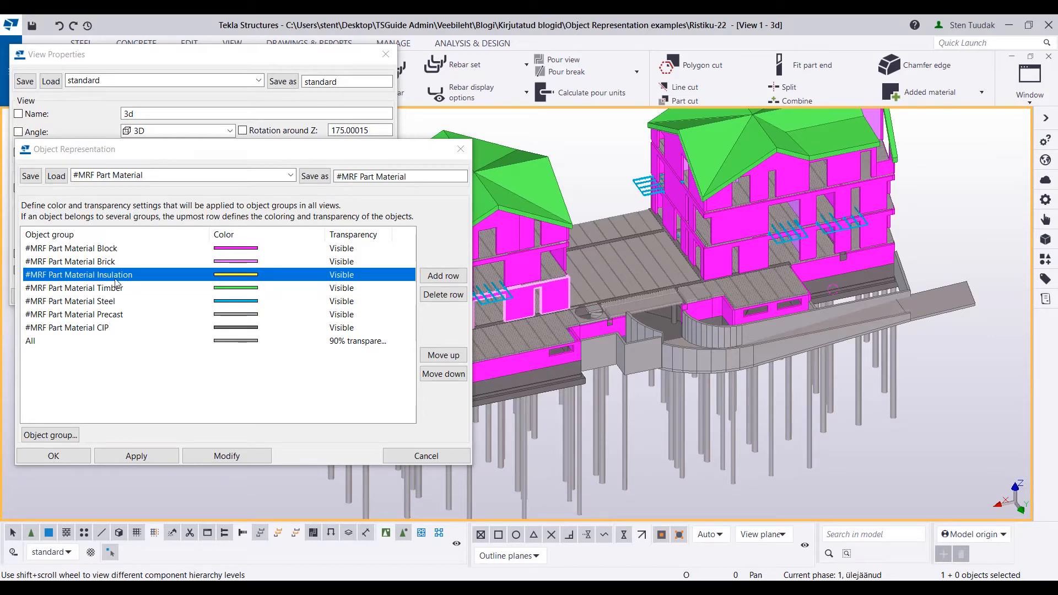
Step: Apply the #MRF Part Steel Materials representation to the view and open its object representation settings
click(461, 149)
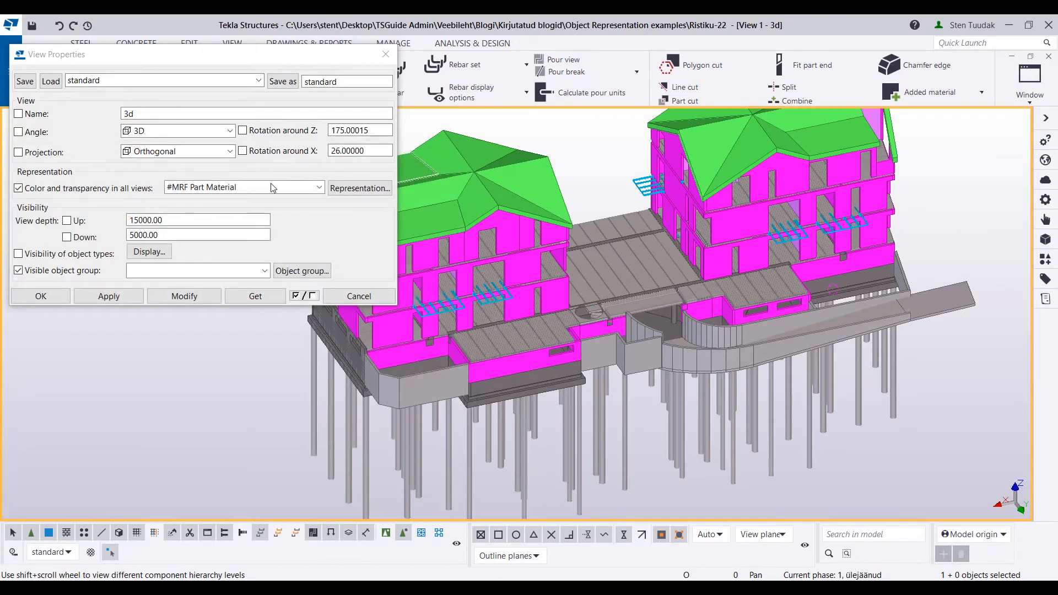
click(275, 187)
click(278, 226)
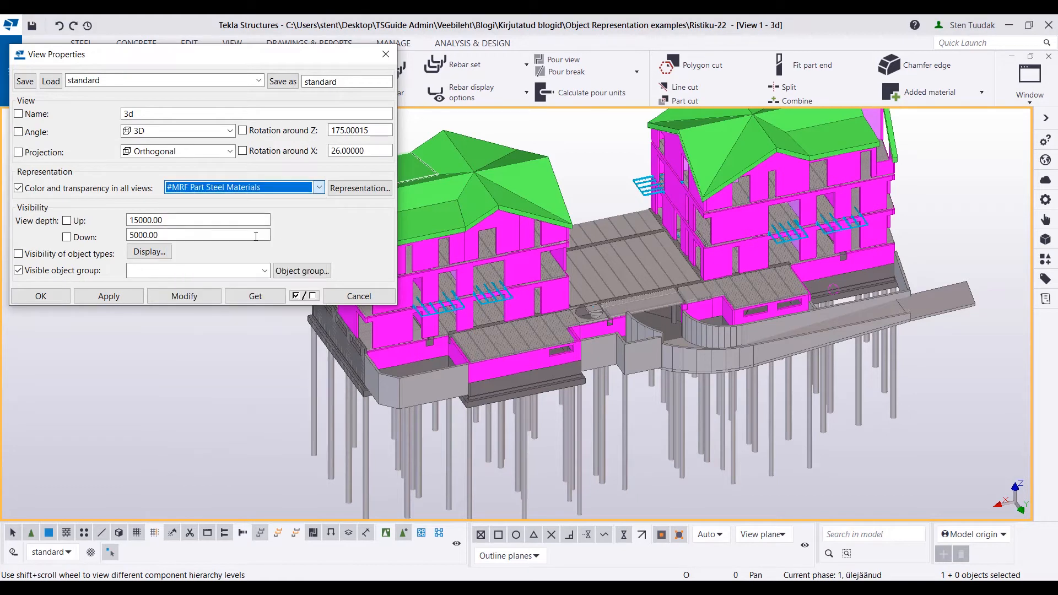
click(183, 296)
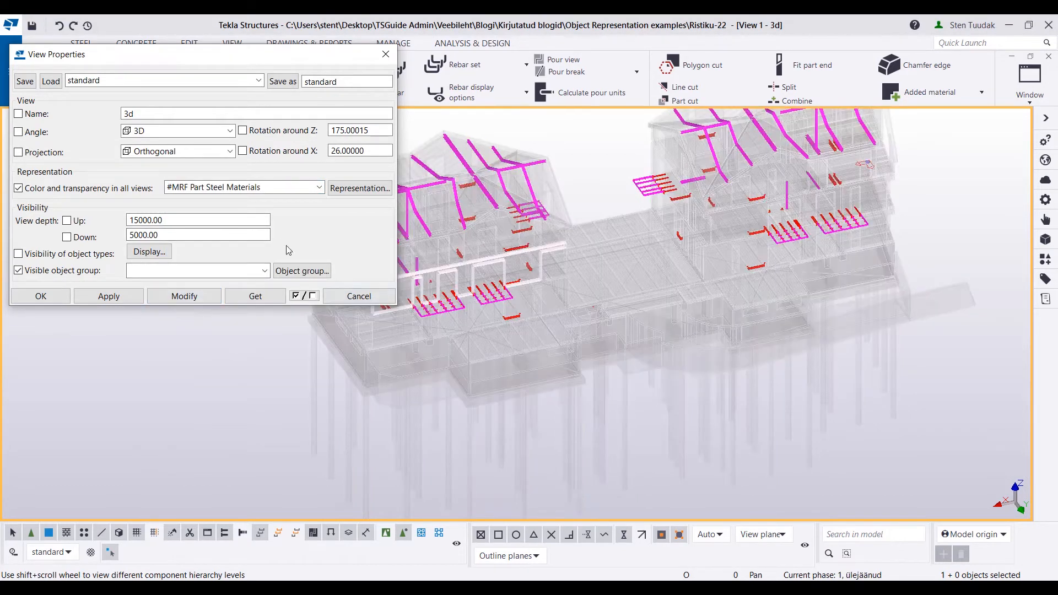
click(342, 188)
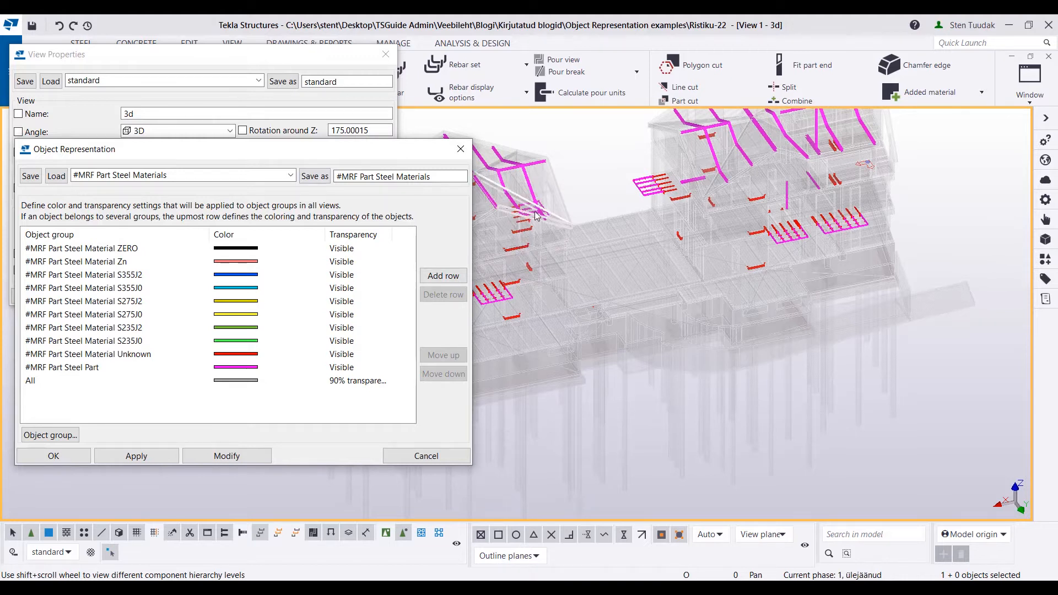
Step: Check the profile and material of the sloping steel roof beam, and close its properties
scroll(537, 176, up, 5)
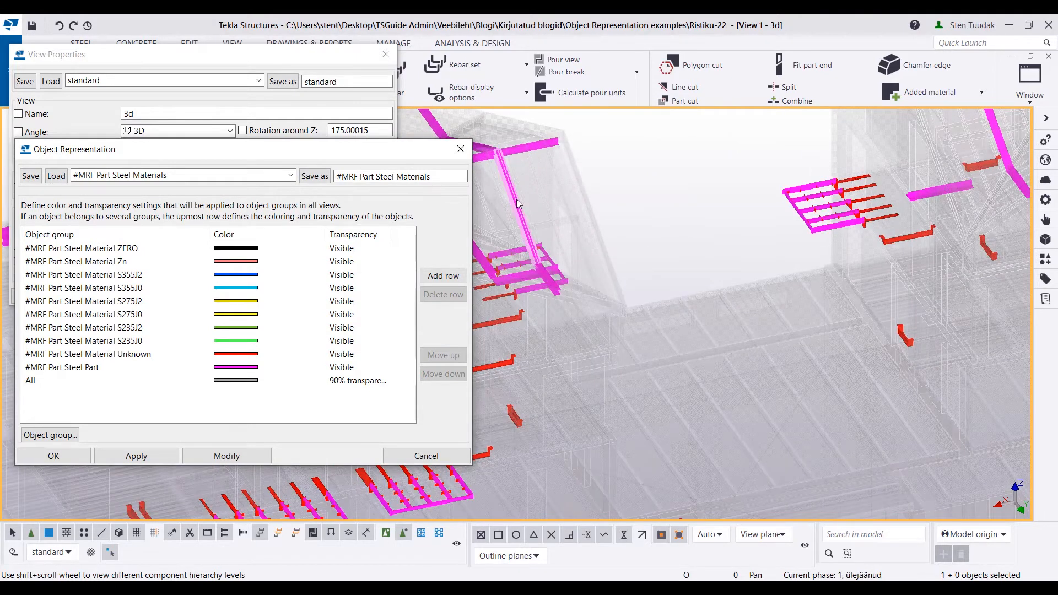
double_click(518, 203)
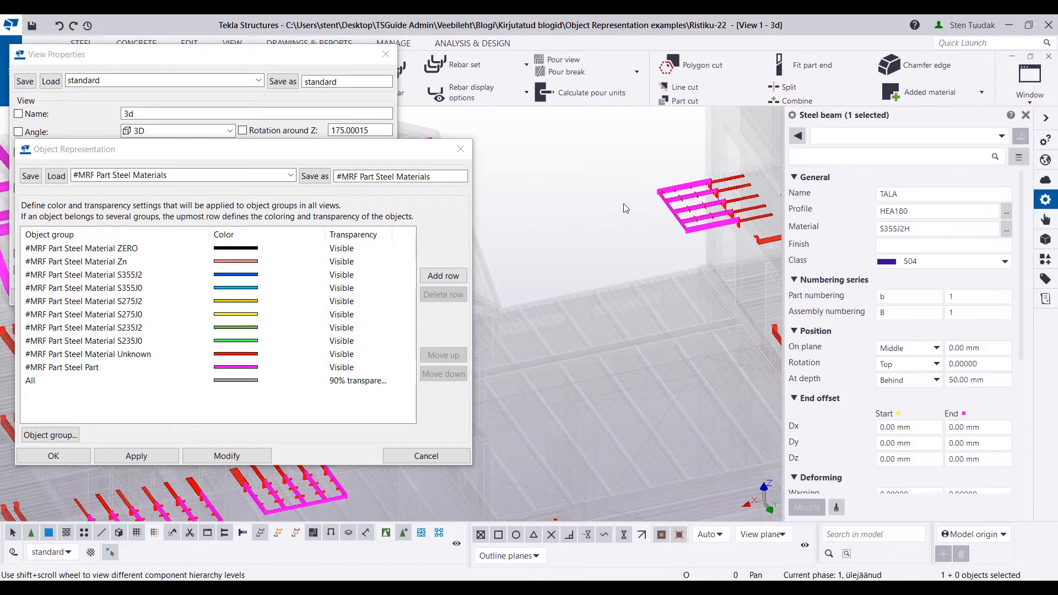
click(948, 213)
click(1026, 115)
Step: Check the profile and material of a small red contour plate at the end of the balcony beams, and close its properties
middle_drag(483, 349, 739, 334)
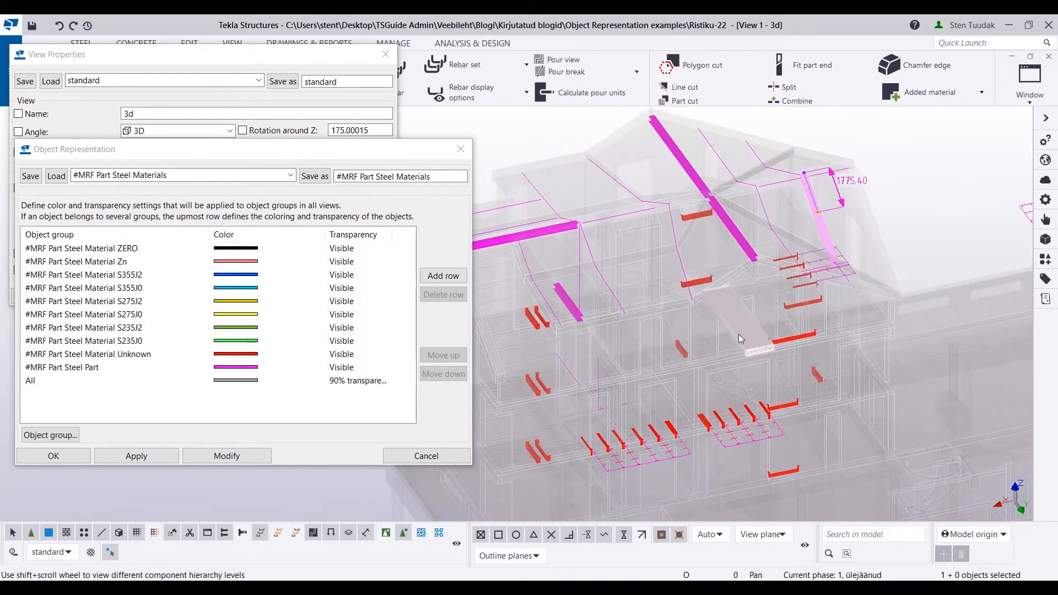
scroll(738, 334, up, 5)
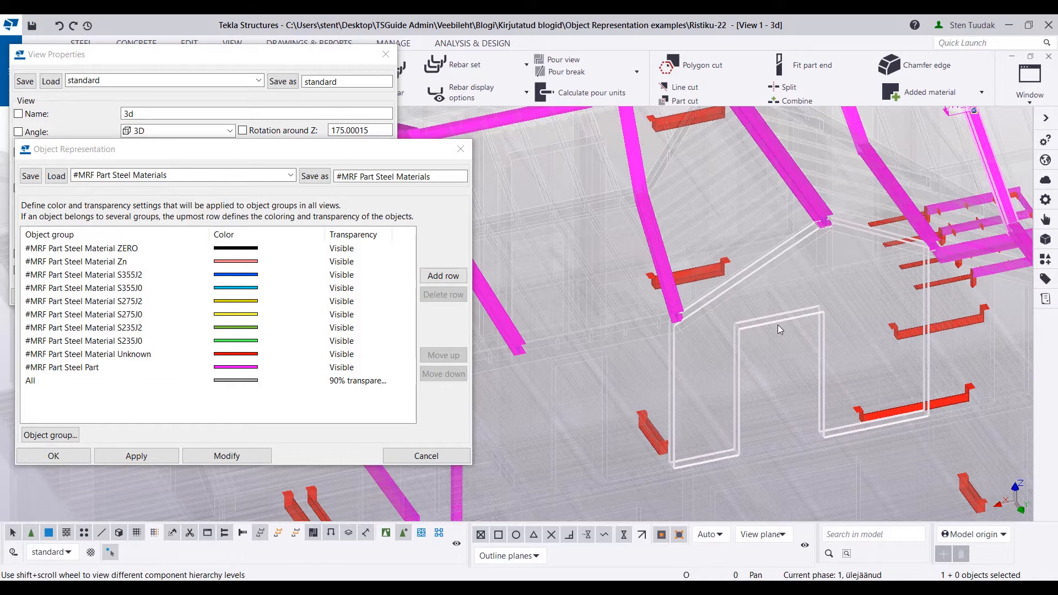
middle_drag(778, 325, 713, 291)
scroll(957, 215, up, 6)
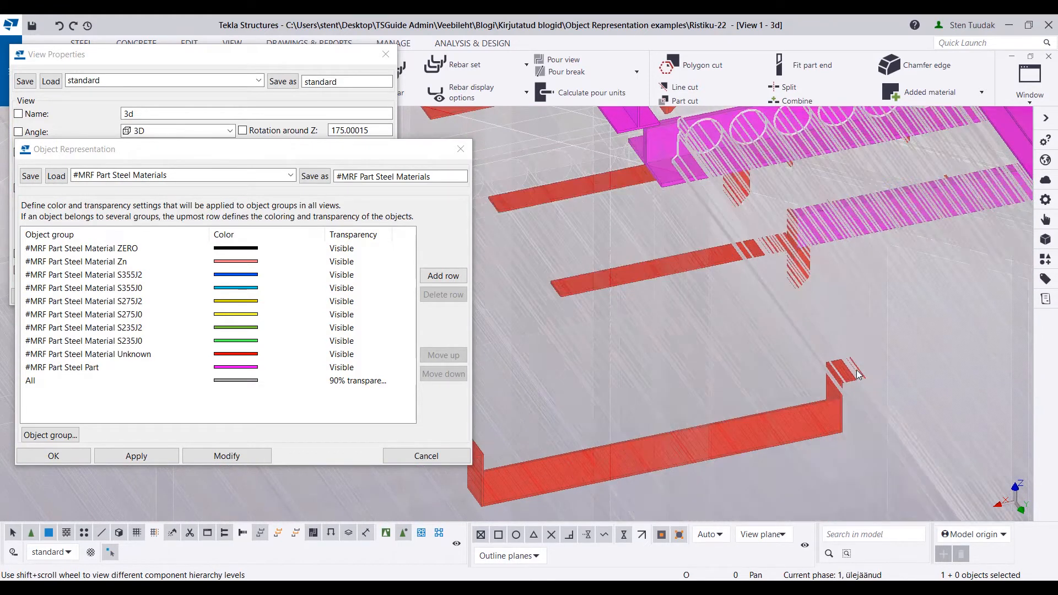
scroll(819, 263, up, 5)
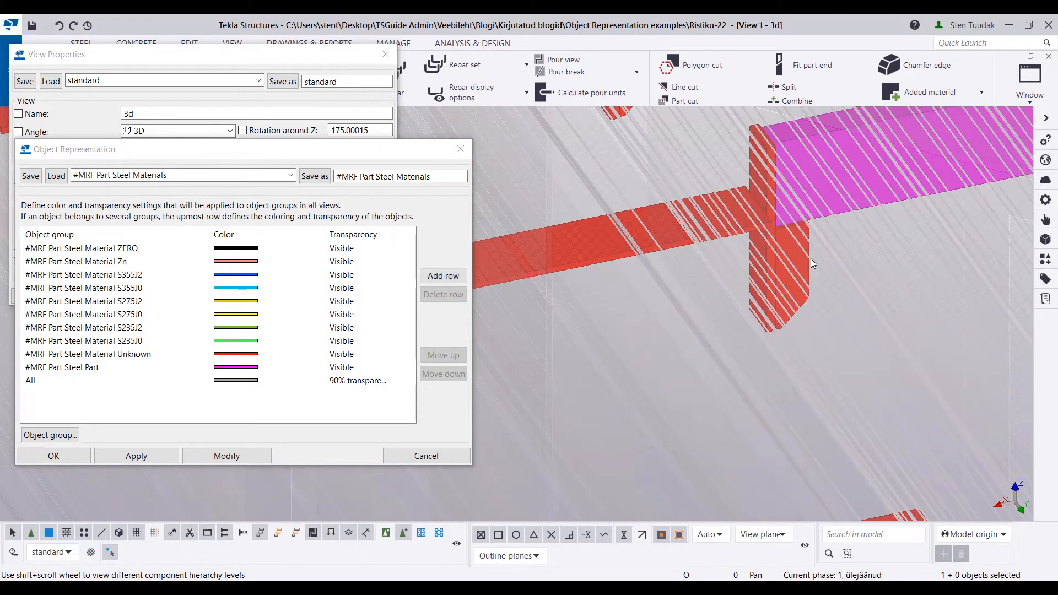
double_click(807, 266)
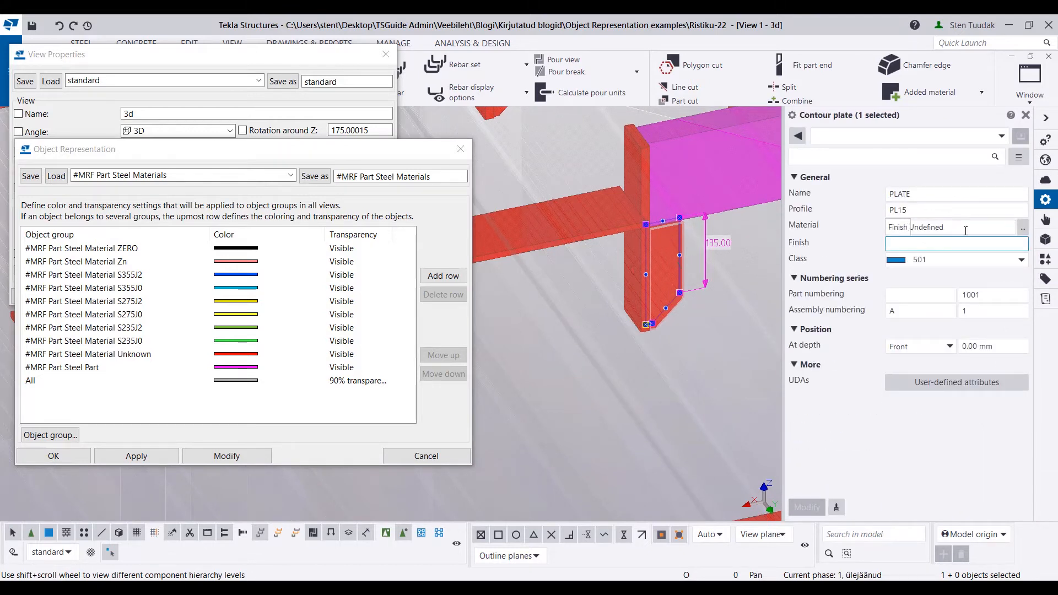
scroll(631, 287, down, 2)
scroll(630, 287, down, 4)
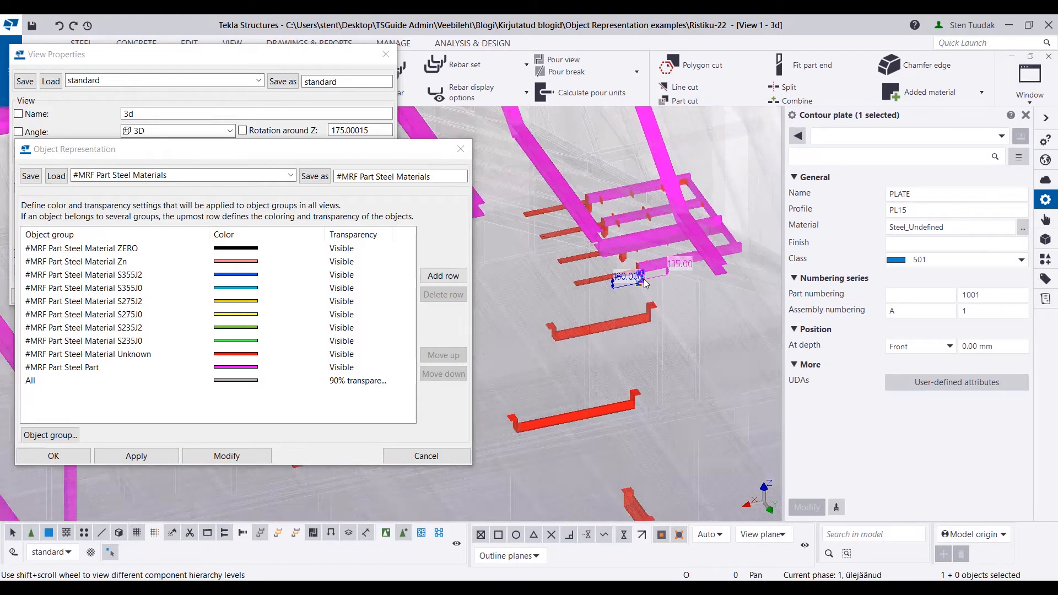
click(692, 240)
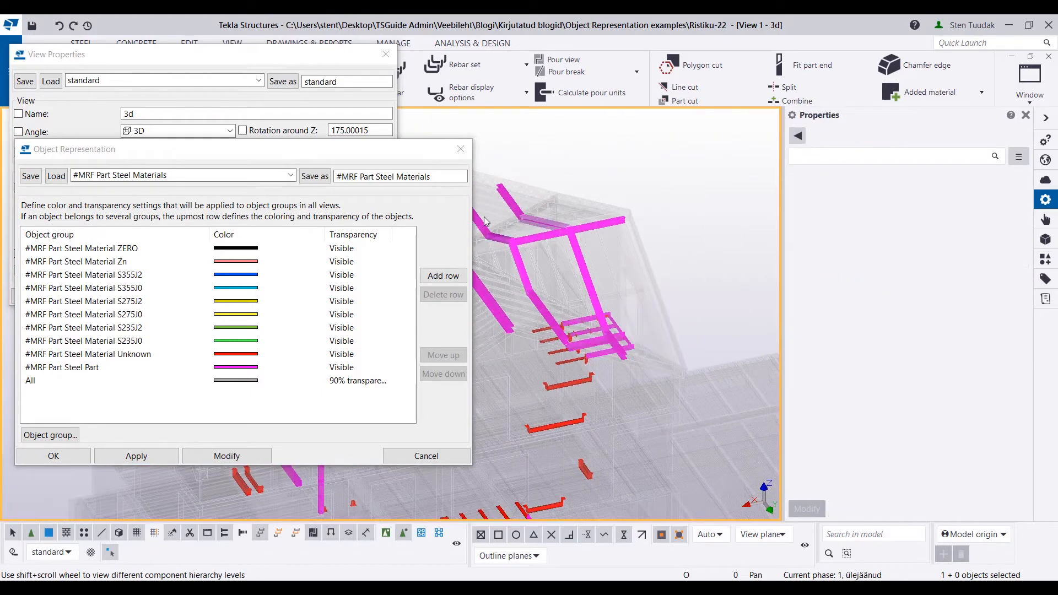
click(1024, 116)
Step: Apply the #MRF Part Steel Plate Thickness representation to the view and open its object representation settings, enlarged to show all rows
click(463, 149)
click(274, 189)
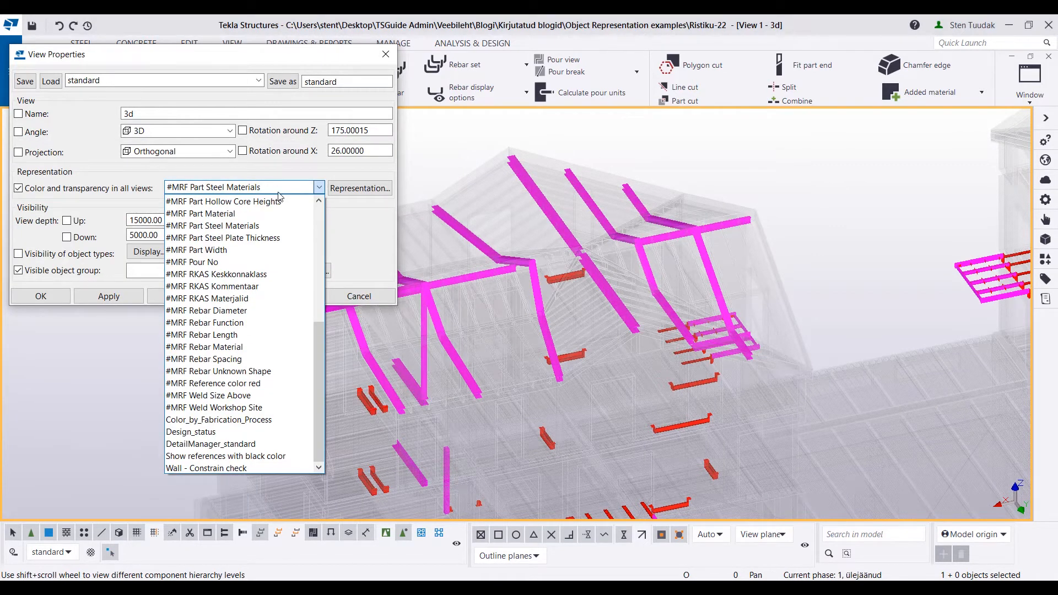
click(274, 238)
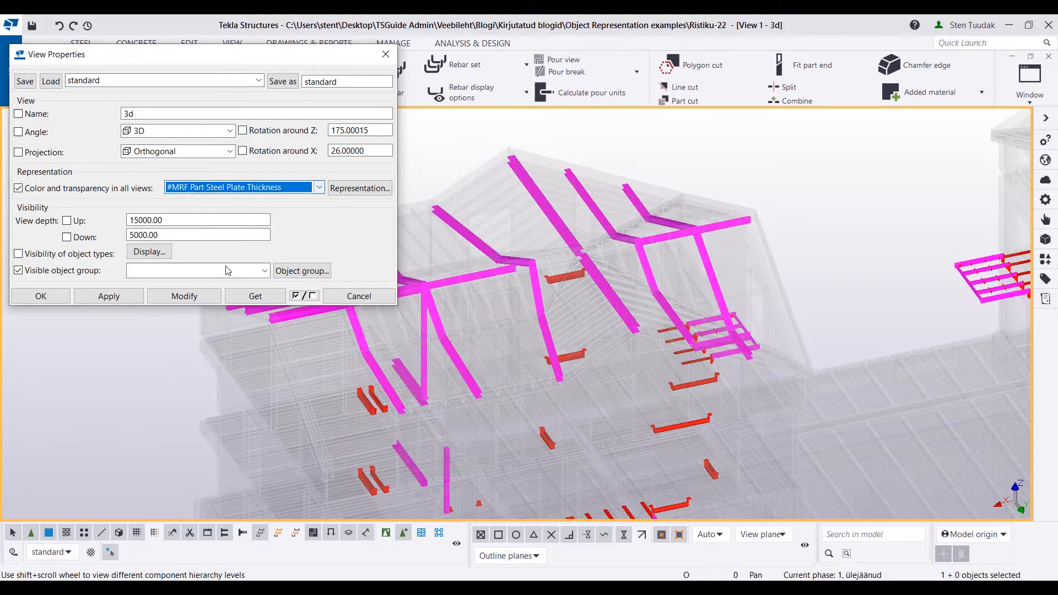
click(177, 298)
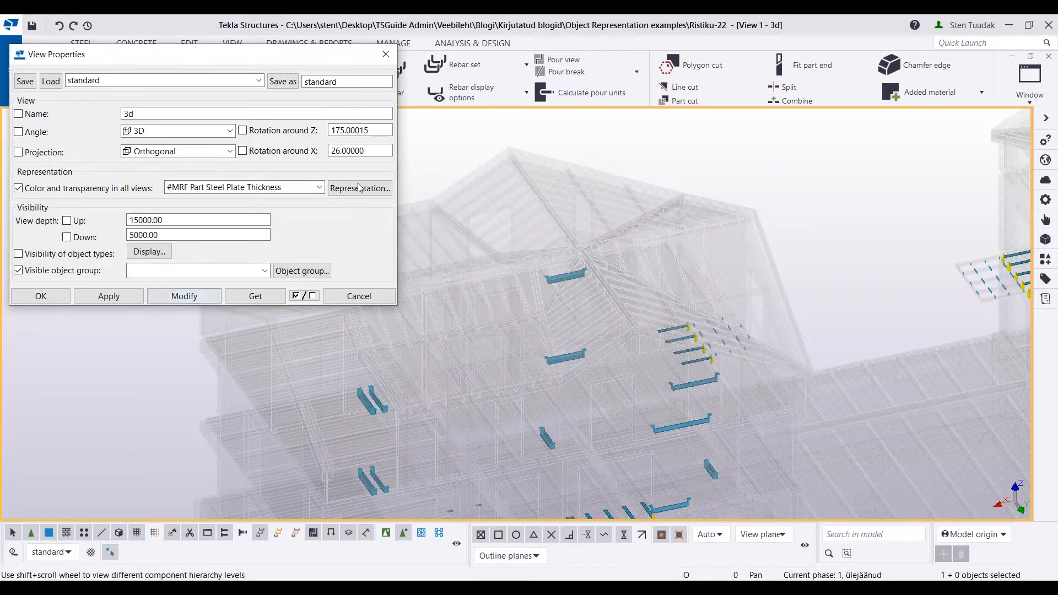
click(359, 188)
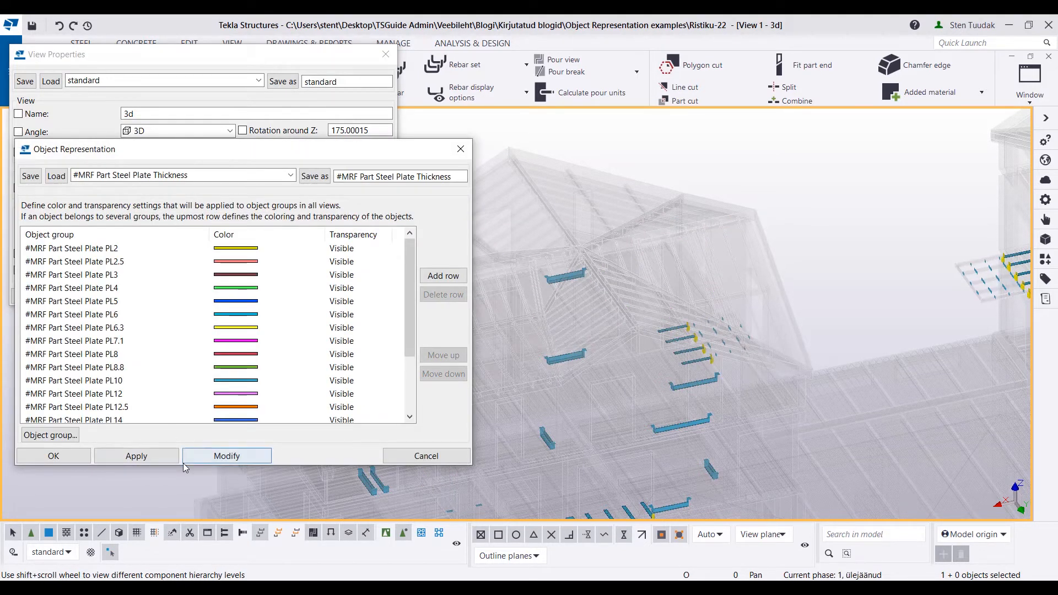
drag(184, 465, 169, 539)
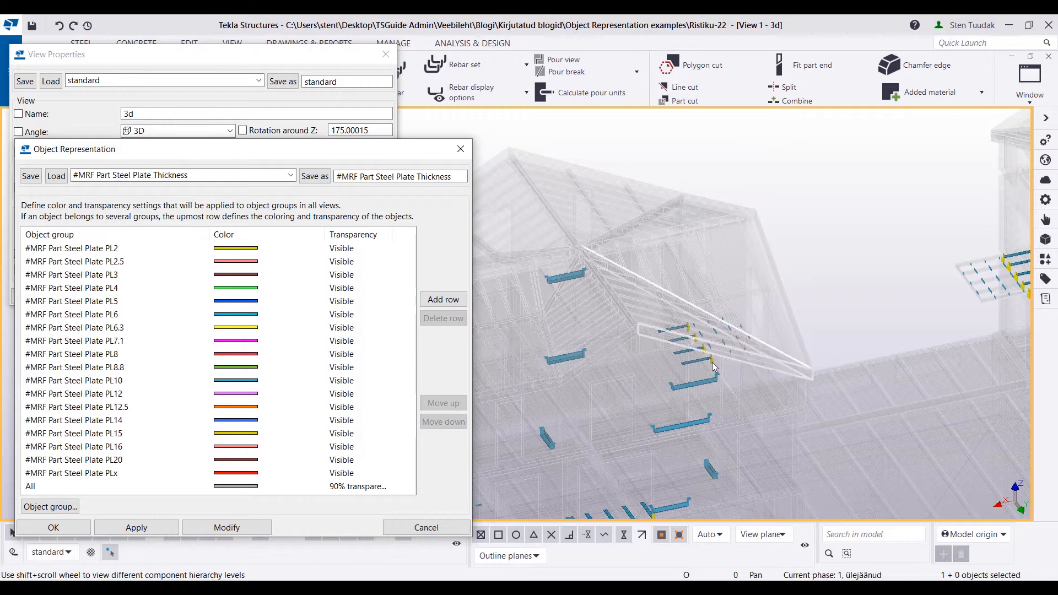
Step: Examine the colored balcony plates closely and compare them with the color settings of the PL6 and PL6.3 steel plate groups
scroll(714, 369, up, 8)
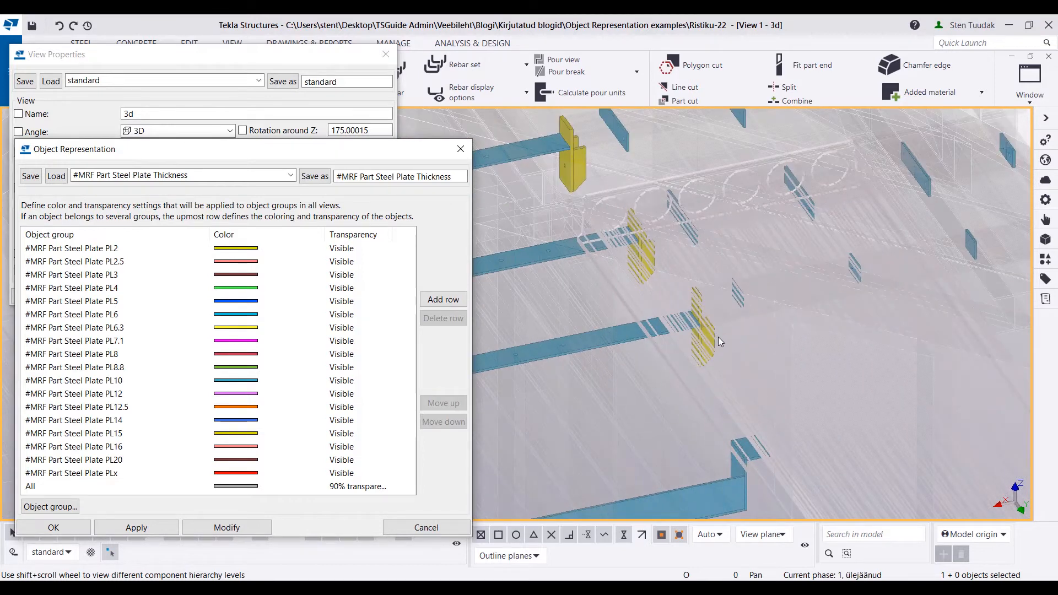
scroll(720, 339, down, 2)
scroll(716, 342, up, 3)
middle_drag(613, 329, 660, 460)
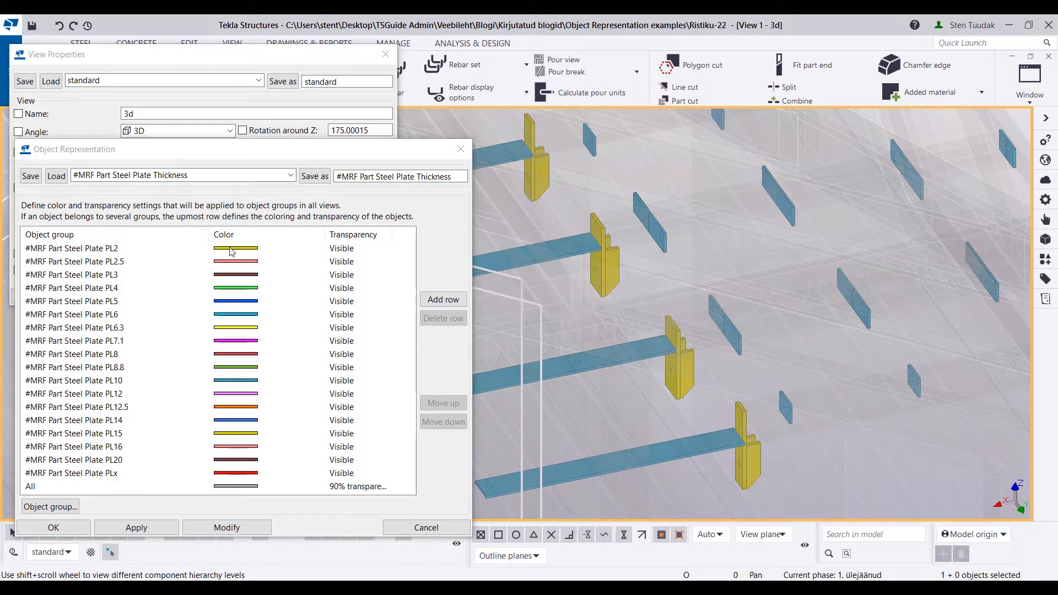
click(234, 314)
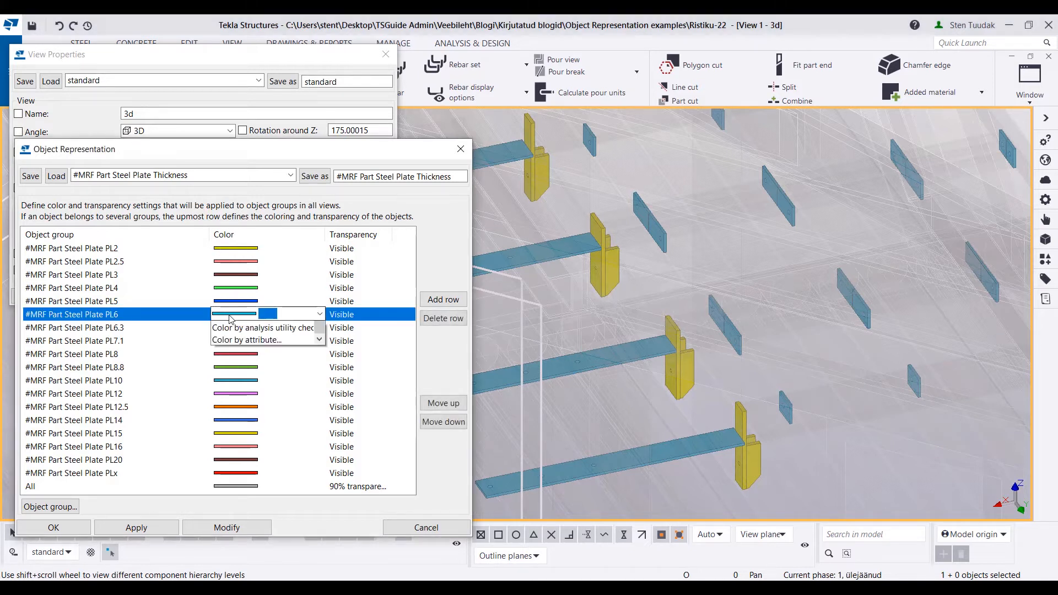
scroll(255, 438, up, 4)
scroll(251, 368, down, 1)
click(268, 308)
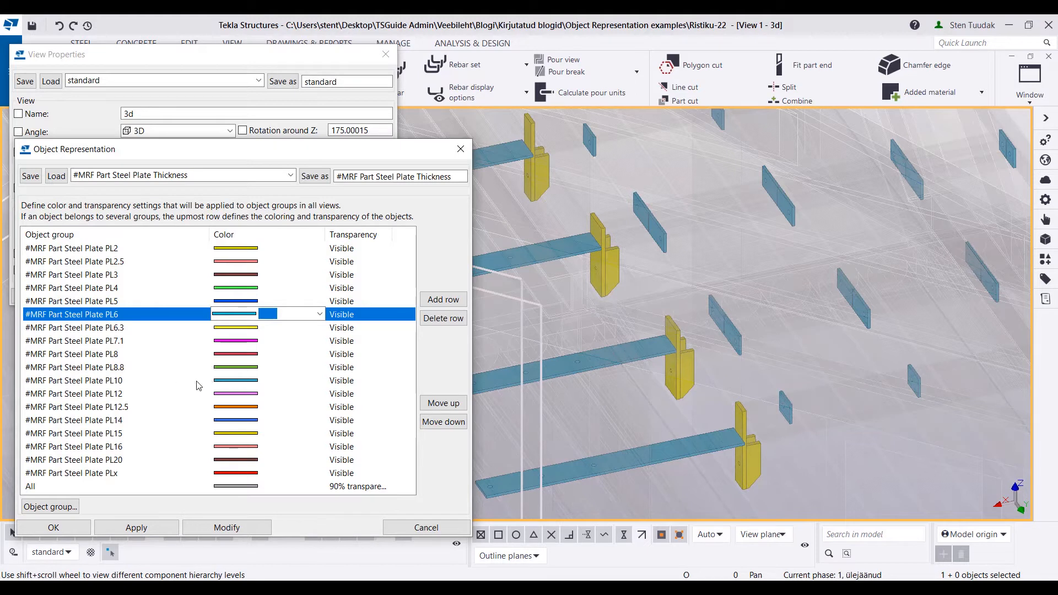
click(244, 328)
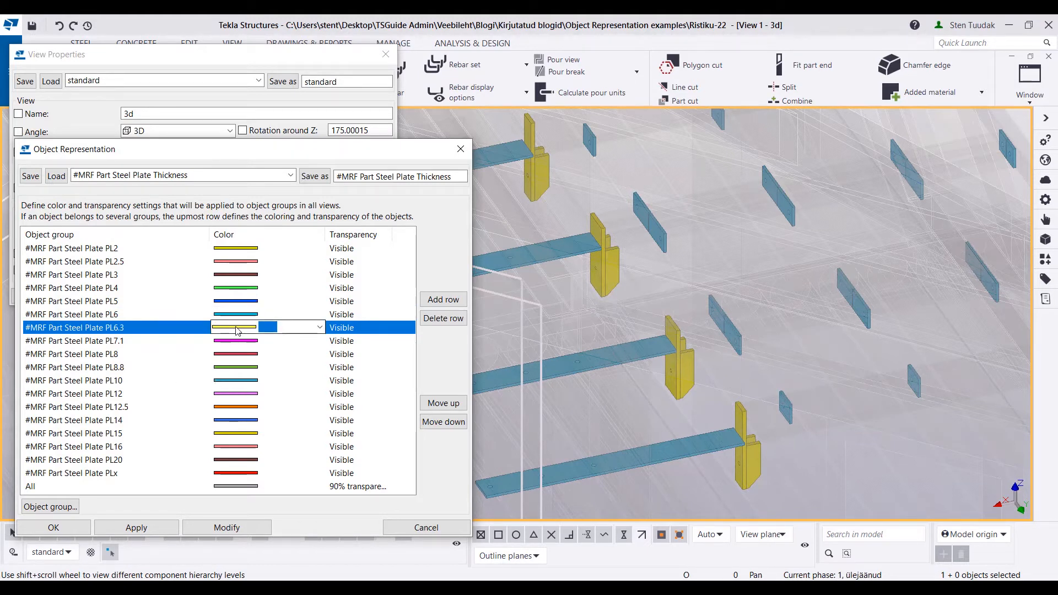
click(629, 267)
scroll(628, 267, down, 10)
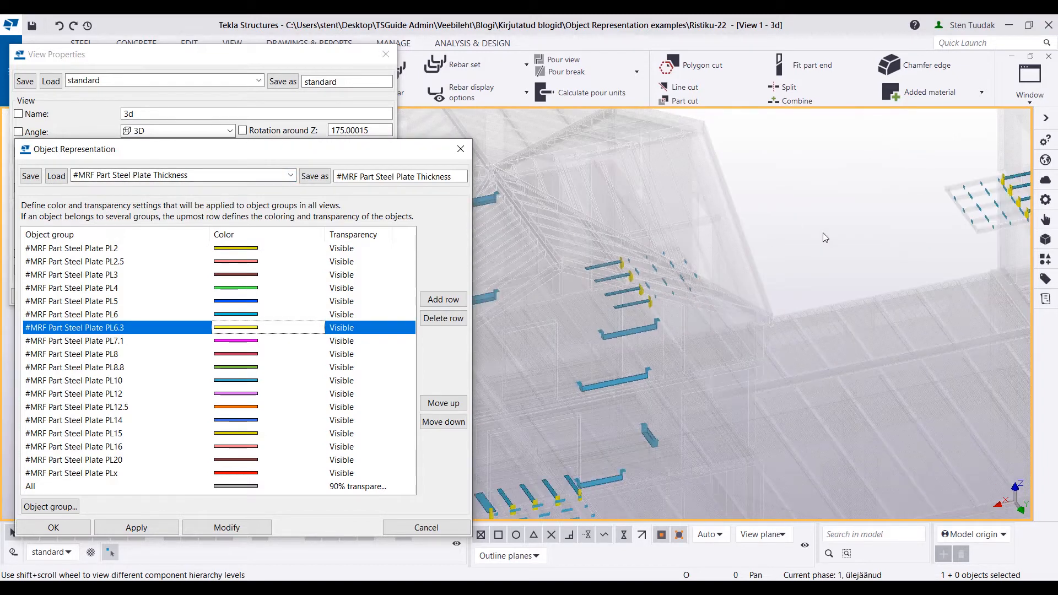
Step: Load the #MRF Part Width object representation, apply it to the model, and shrink and move its window clear of the view properties
click(290, 175)
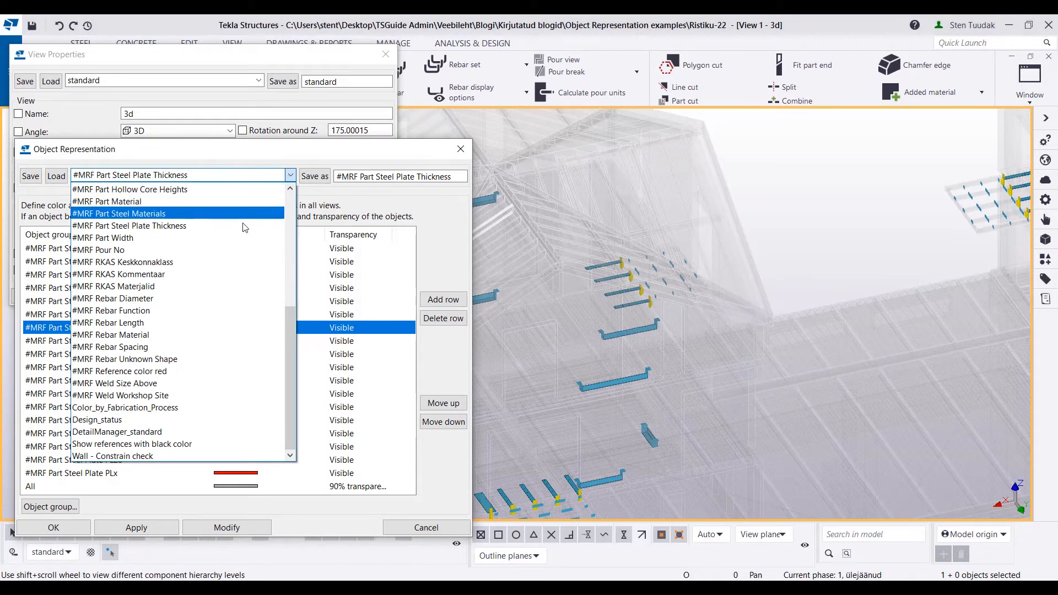
click(233, 239)
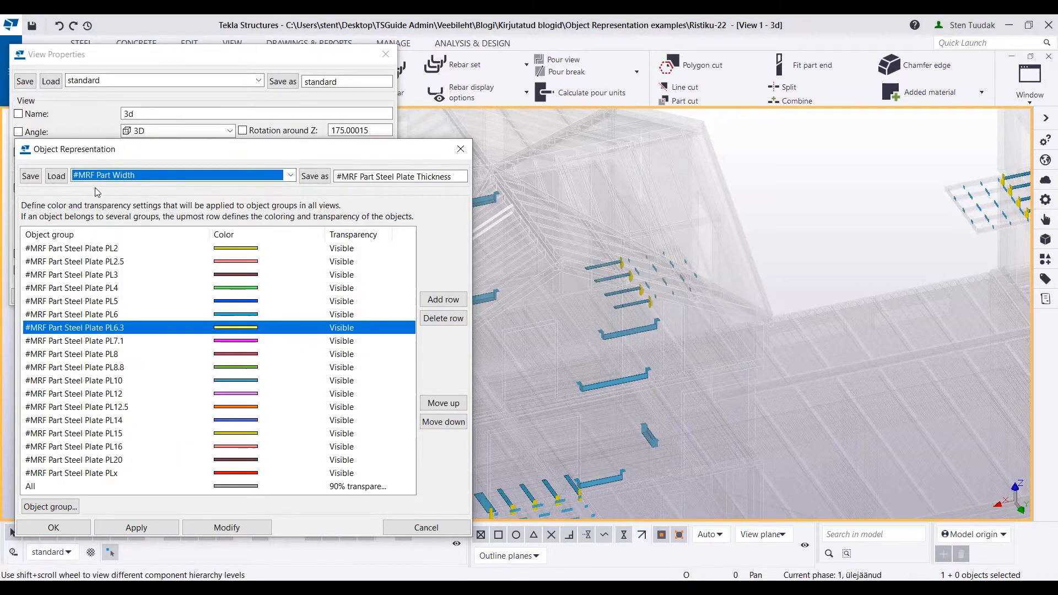
click(63, 177)
click(196, 531)
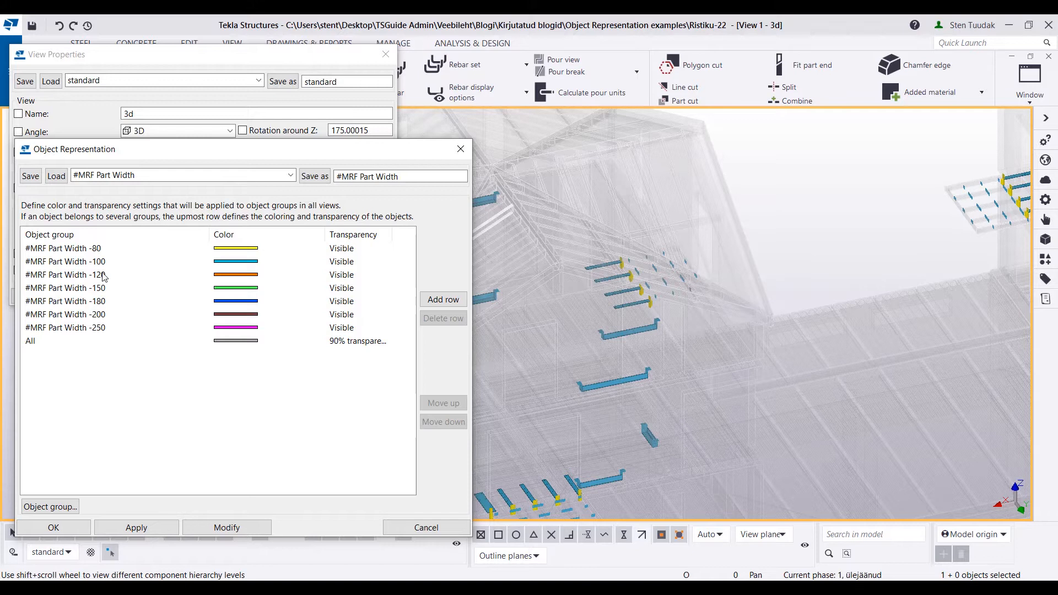
click(246, 527)
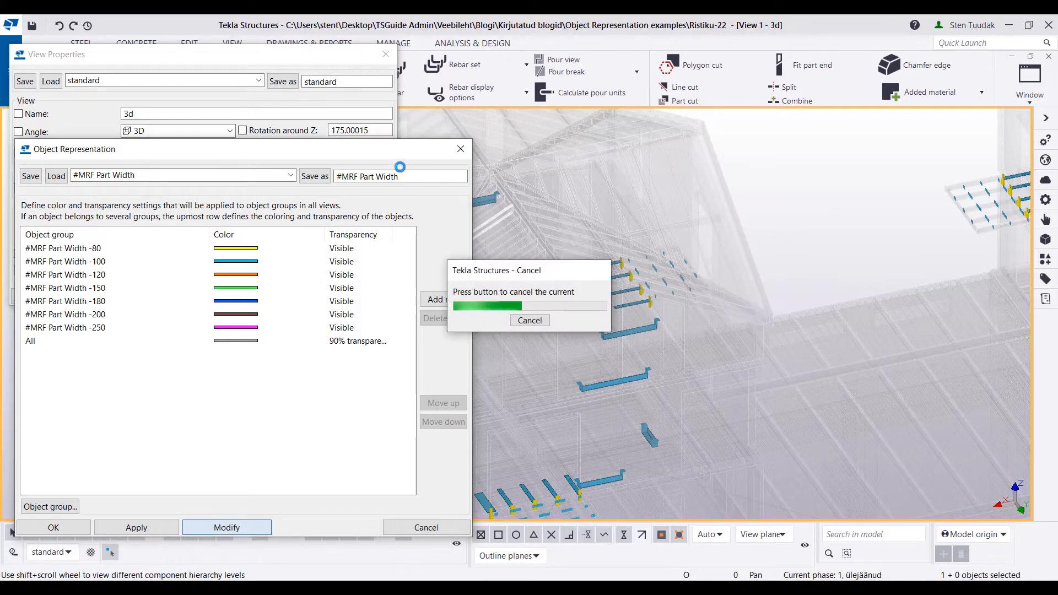
drag(286, 534, 286, 402)
drag(298, 153, 447, 67)
drag(373, 72, 795, 55)
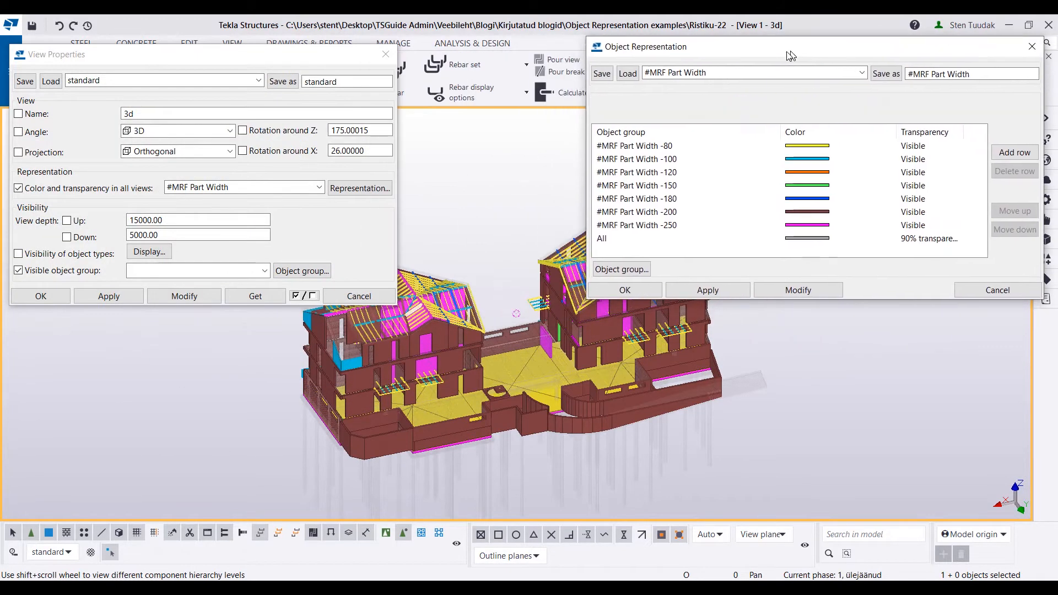
Step: Enable the Assembly Prefix Equals W condition in the standard view filter and apply it to the view
click(302, 271)
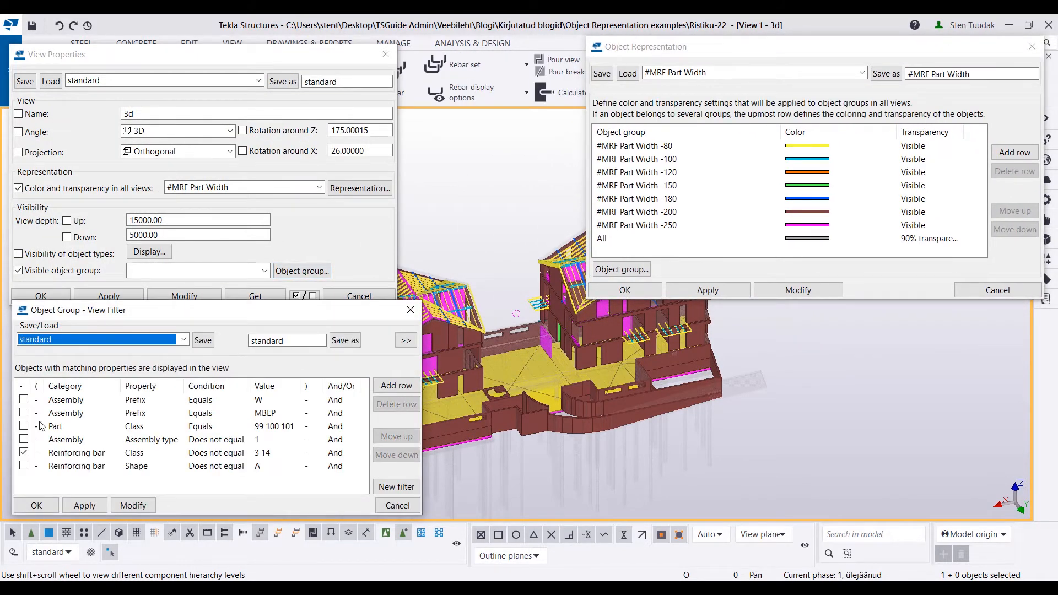
click(24, 399)
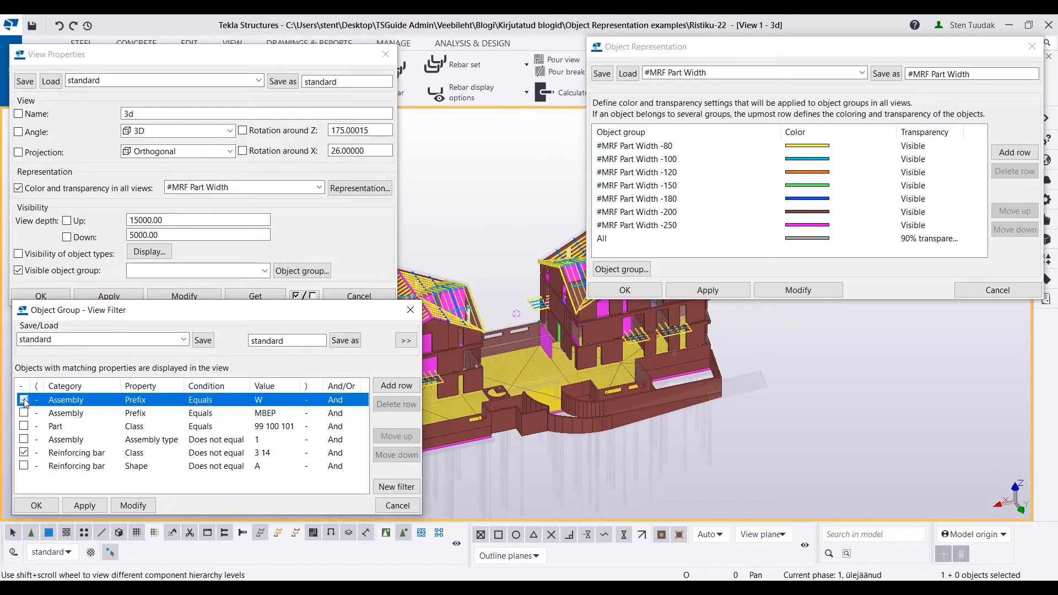
click(133, 505)
click(77, 505)
click(45, 507)
Step: Check the profile of a brown wall panel against the #MRF Part Width groups and look over the filtered walls
middle_drag(643, 328, 692, 410)
scroll(636, 420, up, 2)
click(534, 383)
drag(824, 56, 253, 93)
click(422, 532)
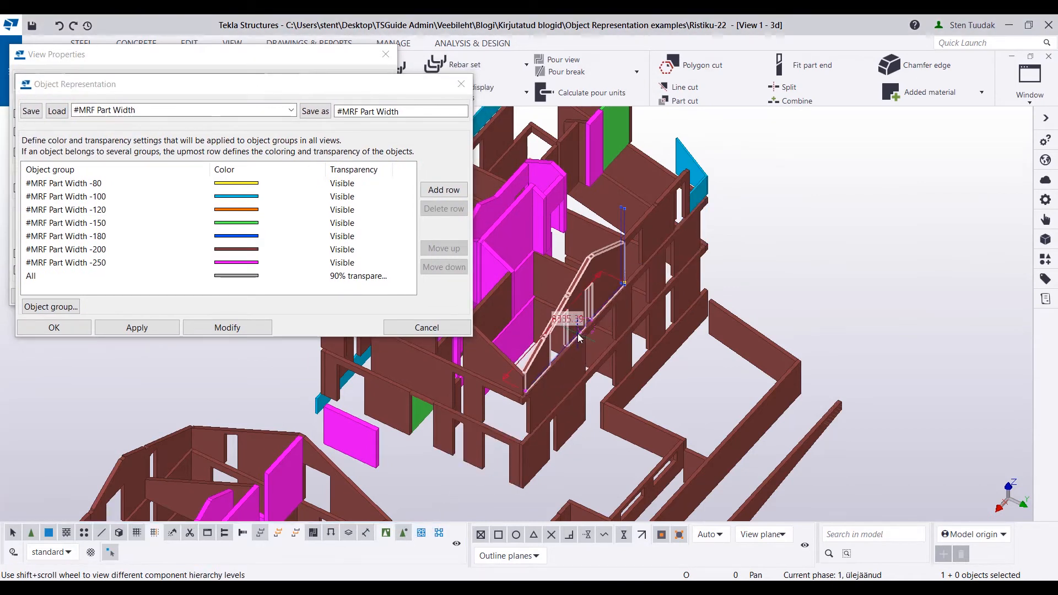
double_click(576, 369)
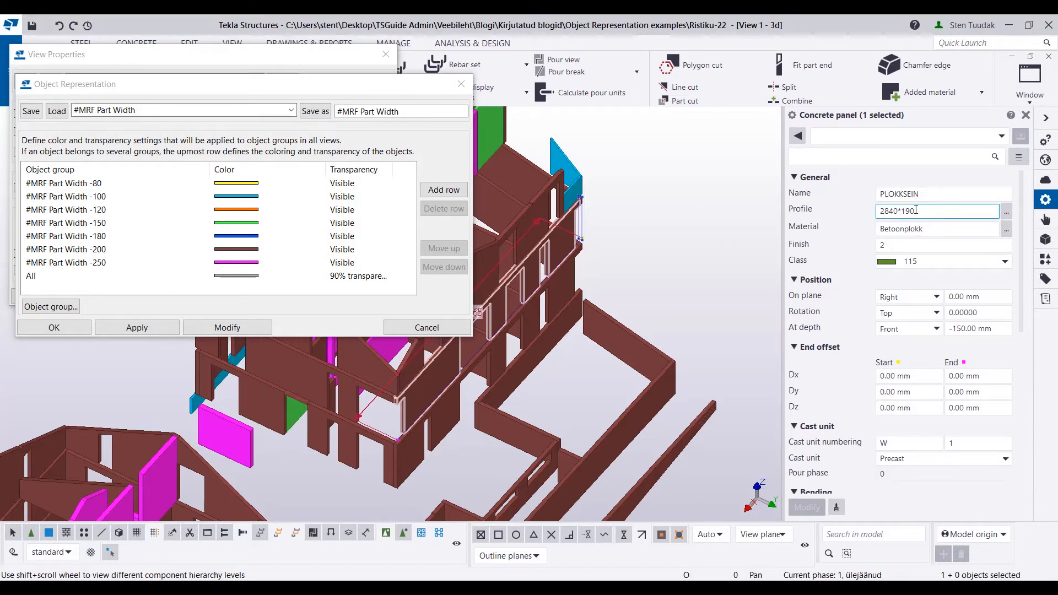
ctrl+middle_drag(564, 296, 623, 351)
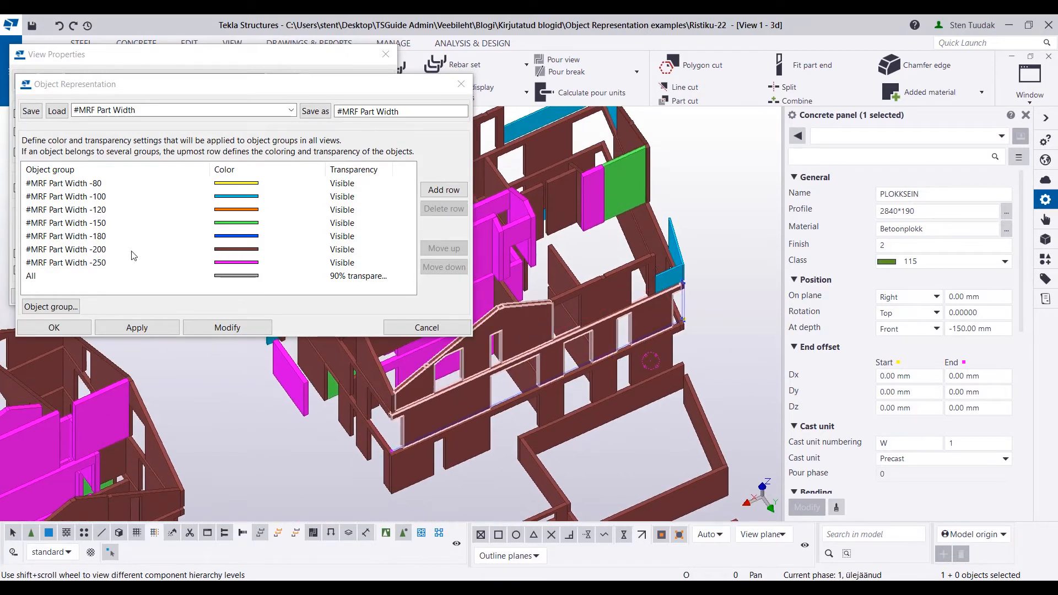
scroll(523, 265, down, 2)
ctrl+middle_drag(533, 257, 600, 187)
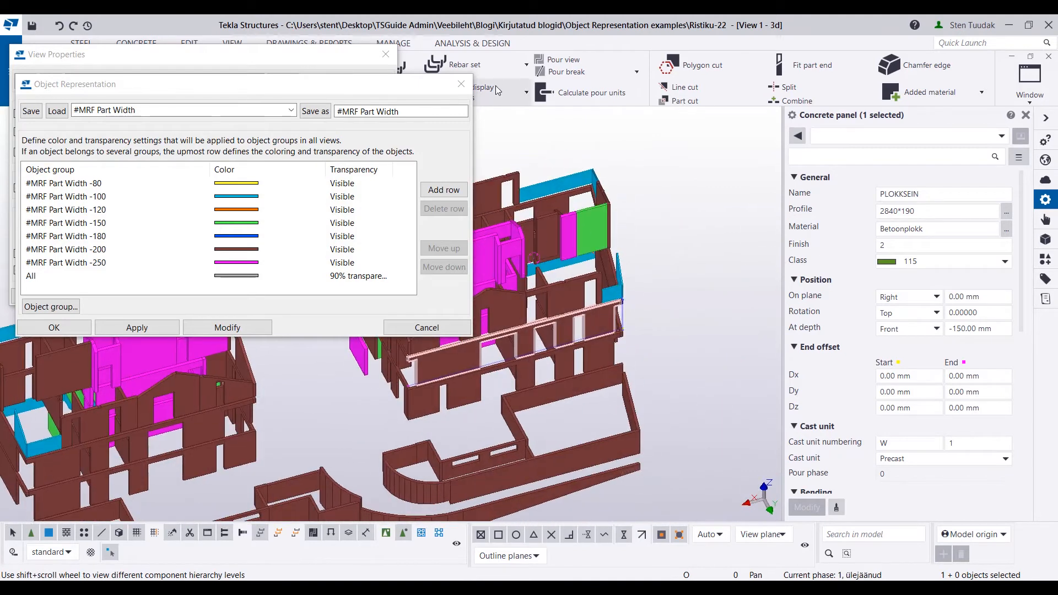
Step: Close the object representation settings and apply the #MRF Pour No representation to the view
click(465, 84)
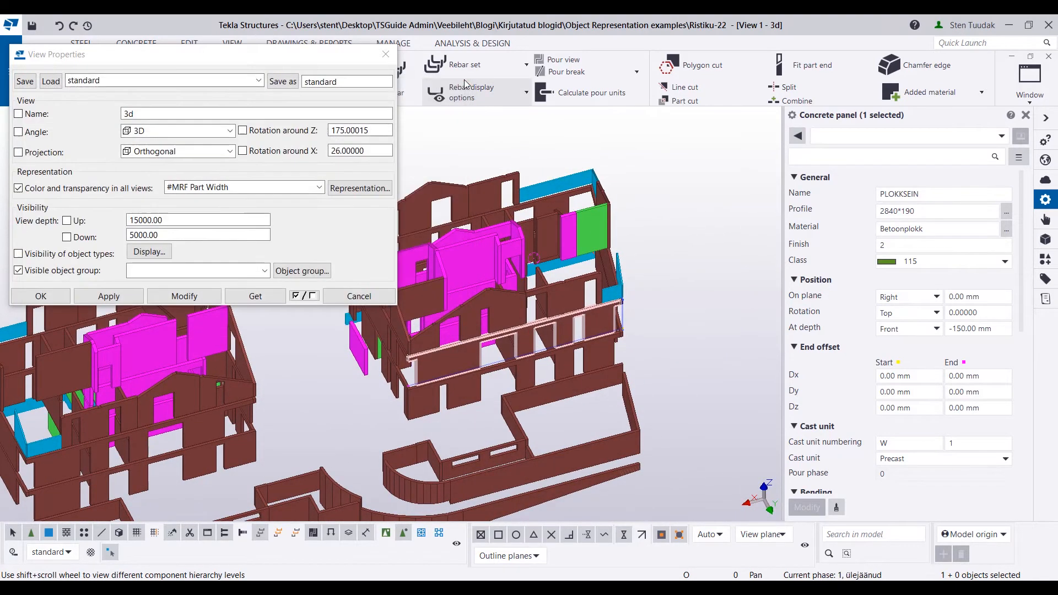
click(318, 187)
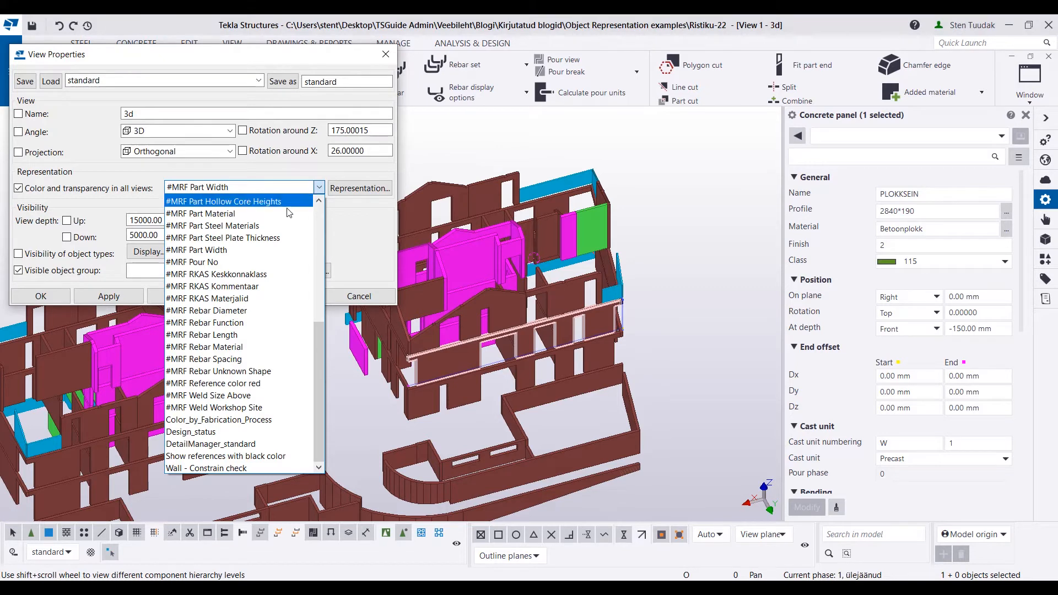
click(254, 262)
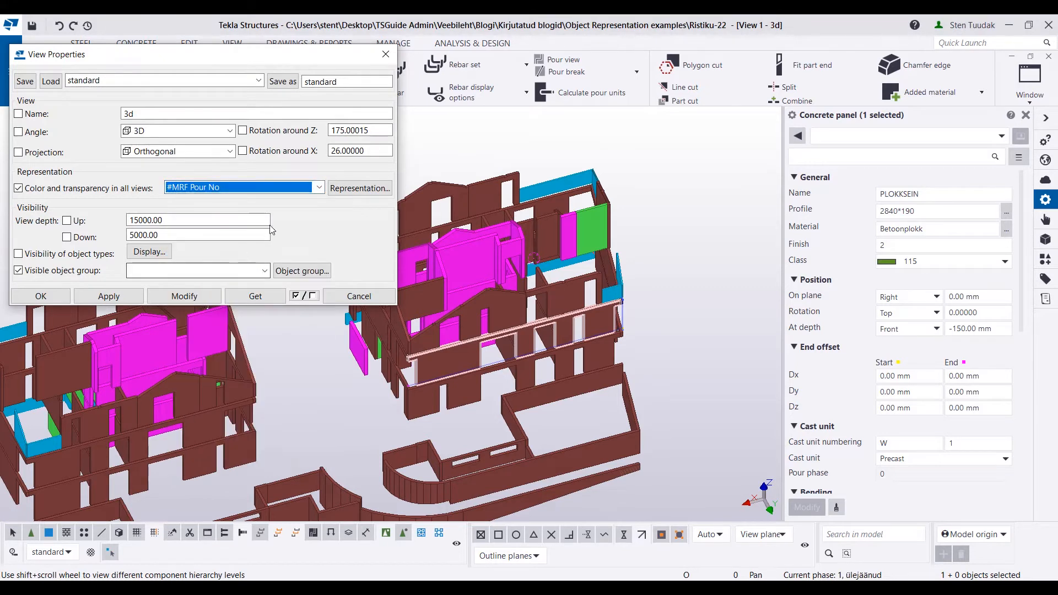
click(192, 298)
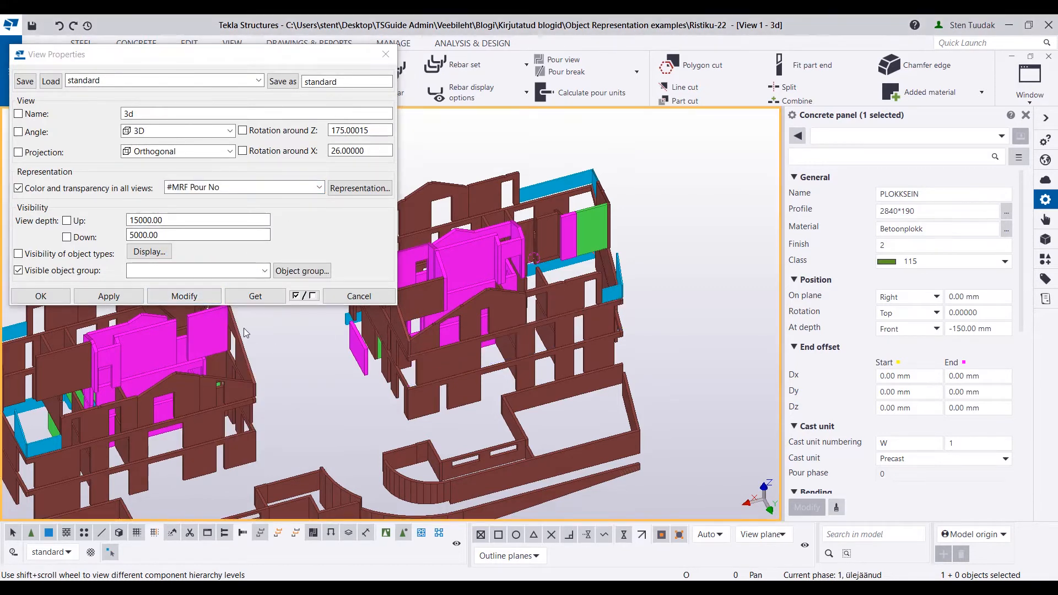
Step: Disable the Assembly Prefix Equals W condition in the standard view filter and apply the change to the view
click(302, 270)
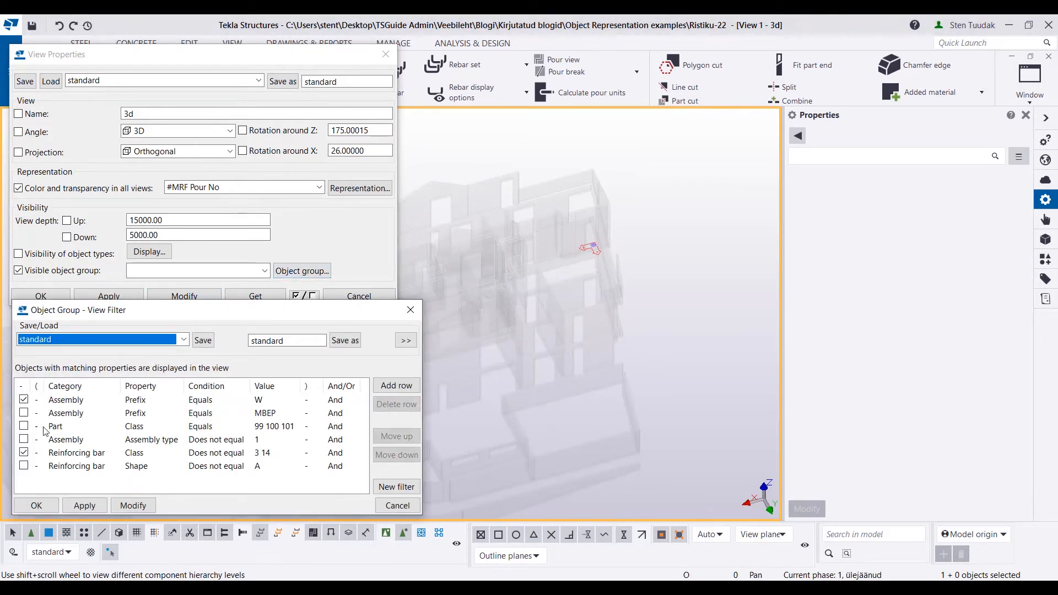
click(129, 506)
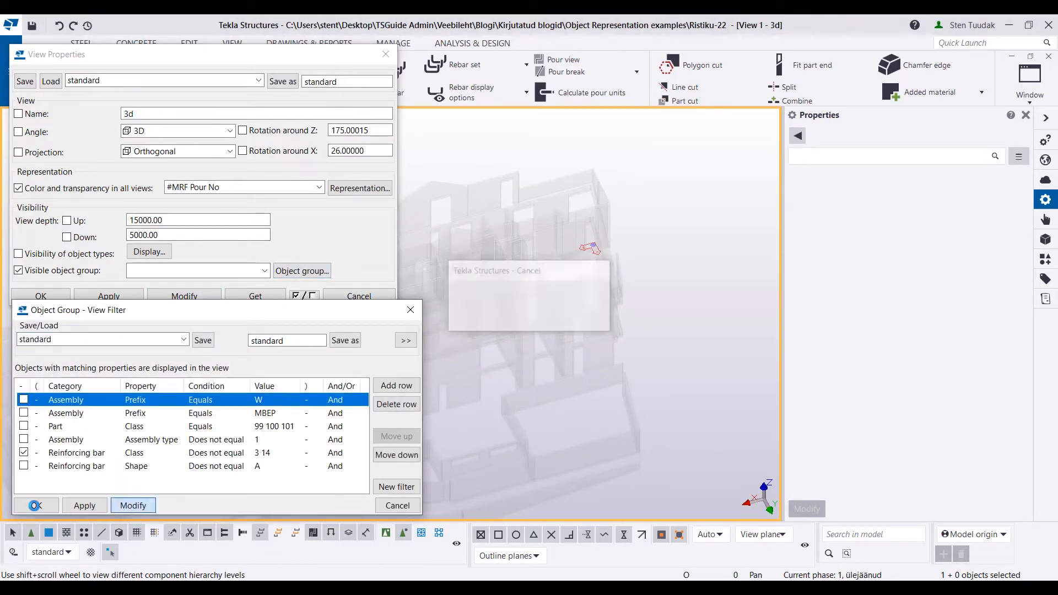
Step: Close the view filter, turn on the pour view and open the #MRF Pour No representation settings
click(37, 505)
click(563, 60)
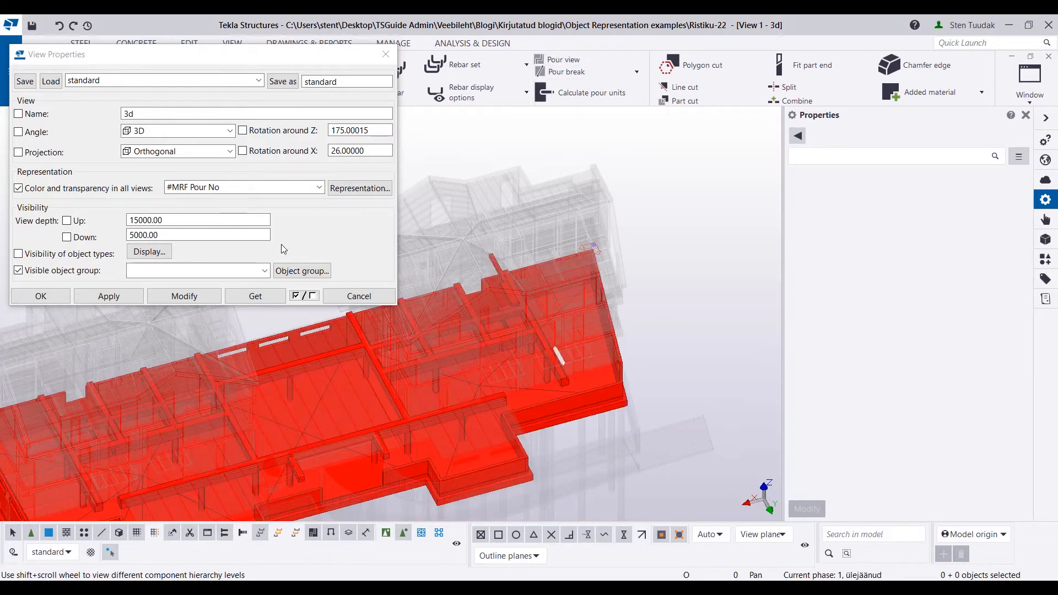
click(347, 190)
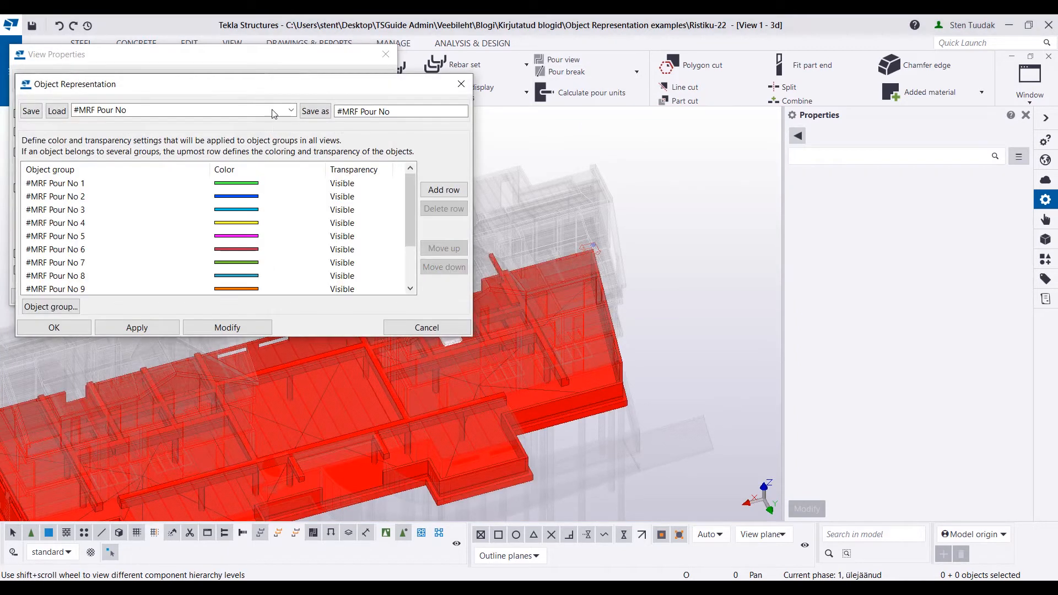
drag(265, 79, 254, 32)
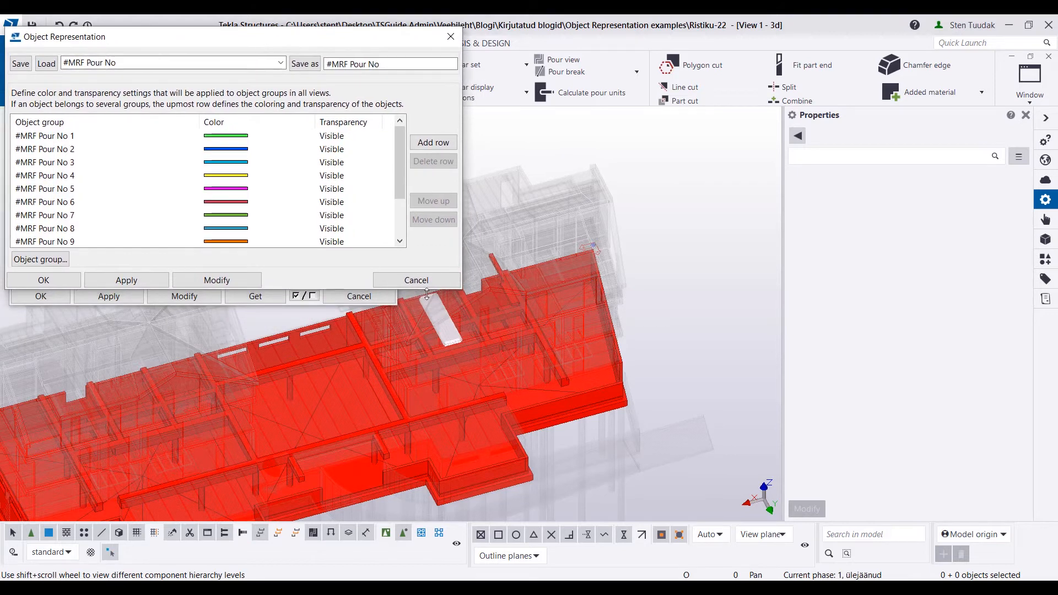
Step: Enable assembly-level selection, inspect the foundation's pour units and adjoining precast cast unit, and review the #MRF Pour No color groups
scroll(512, 389, down, 2)
scroll(514, 389, down, 1)
ctrl+middle_drag(515, 388, 480, 325)
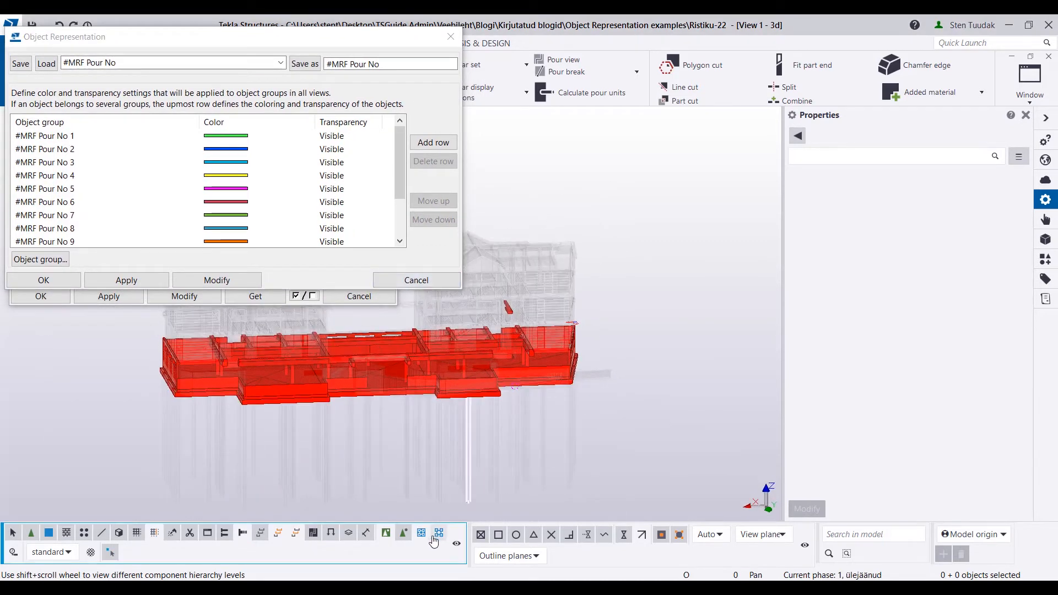
click(422, 534)
scroll(516, 368, up, 5)
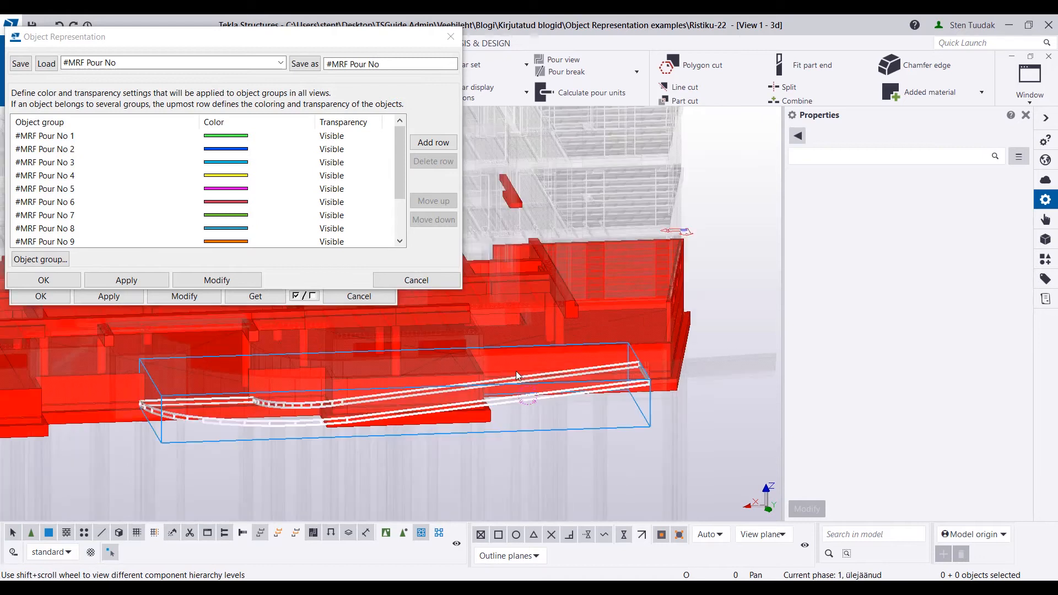
click(519, 356)
click(475, 418)
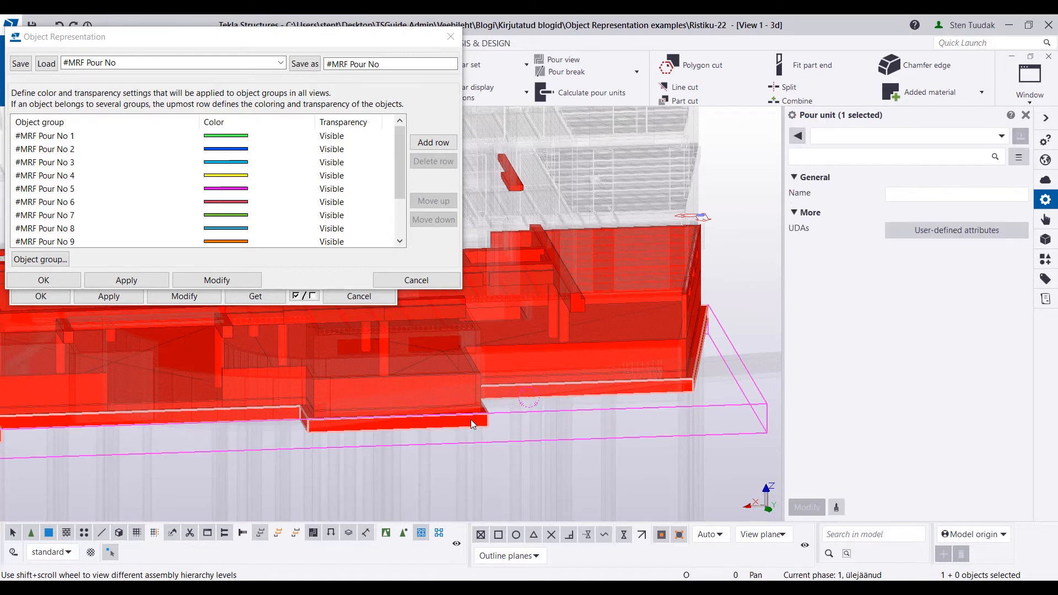
click(460, 380)
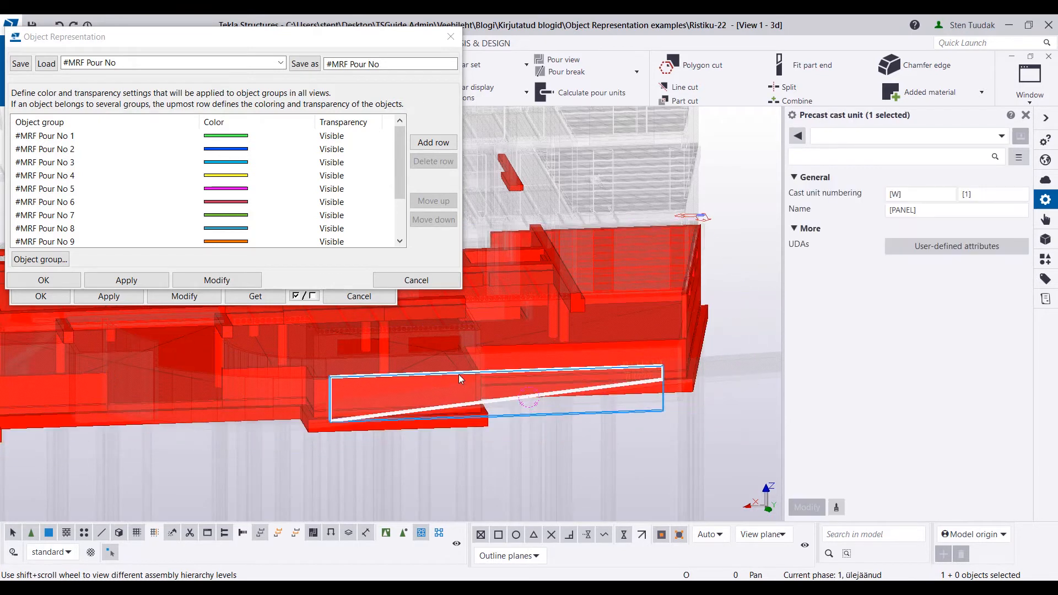
scroll(471, 385, up, 3)
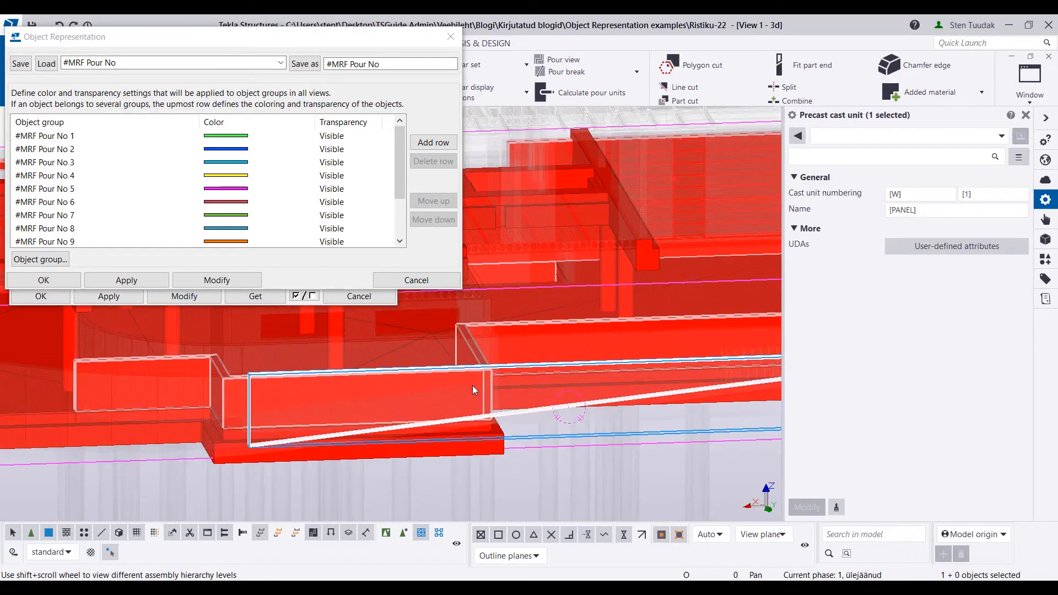
click(555, 326)
scroll(297, 231, down, 2)
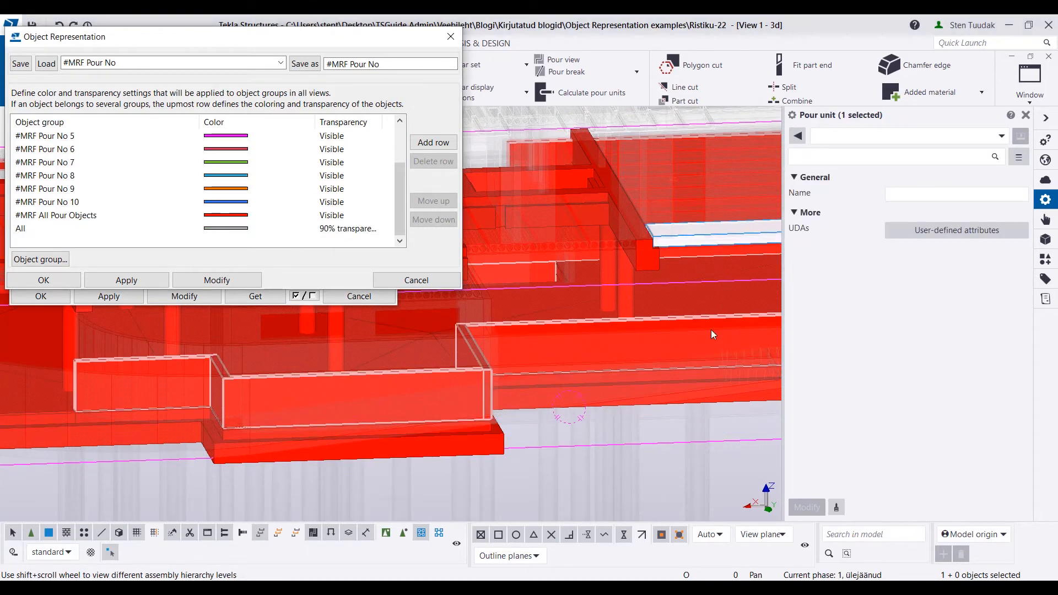
Step: Return to object-level selection and inspect the properties of the concrete panel along the foundation edge
click(606, 334)
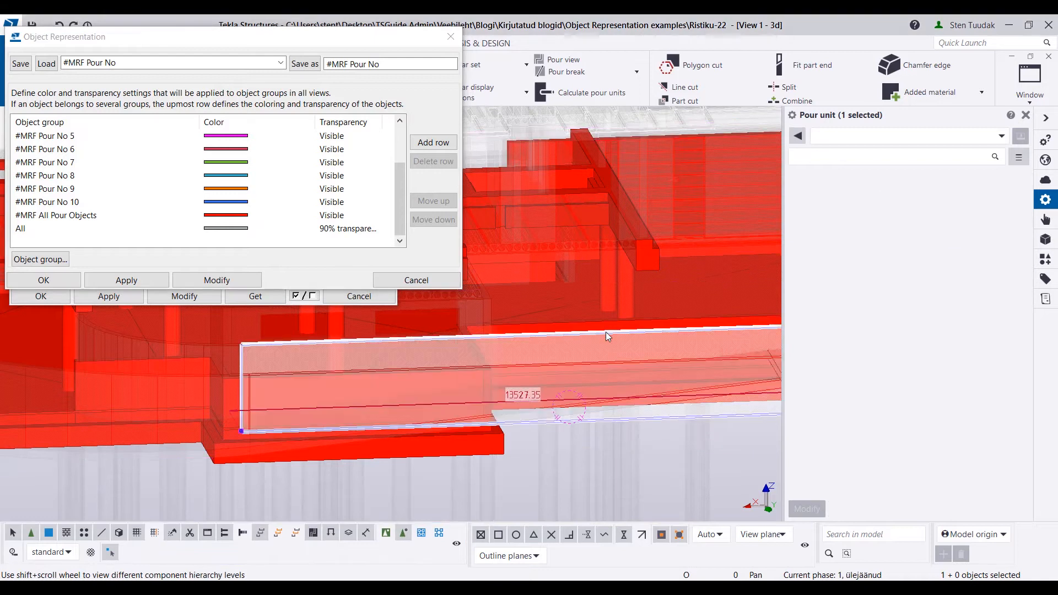
scroll(617, 376, down, 5)
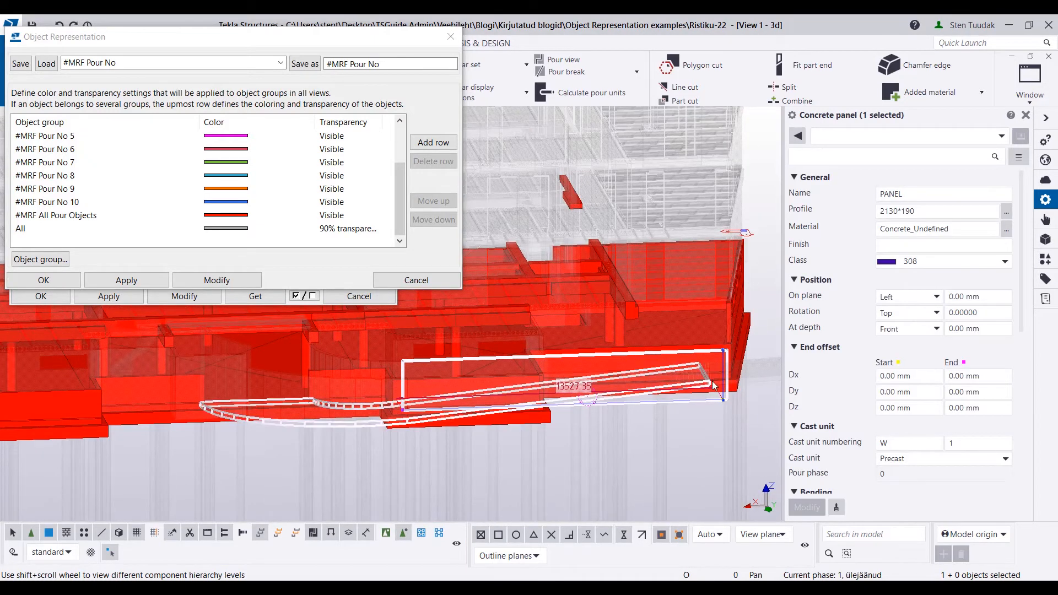
scroll(738, 388, up, 4)
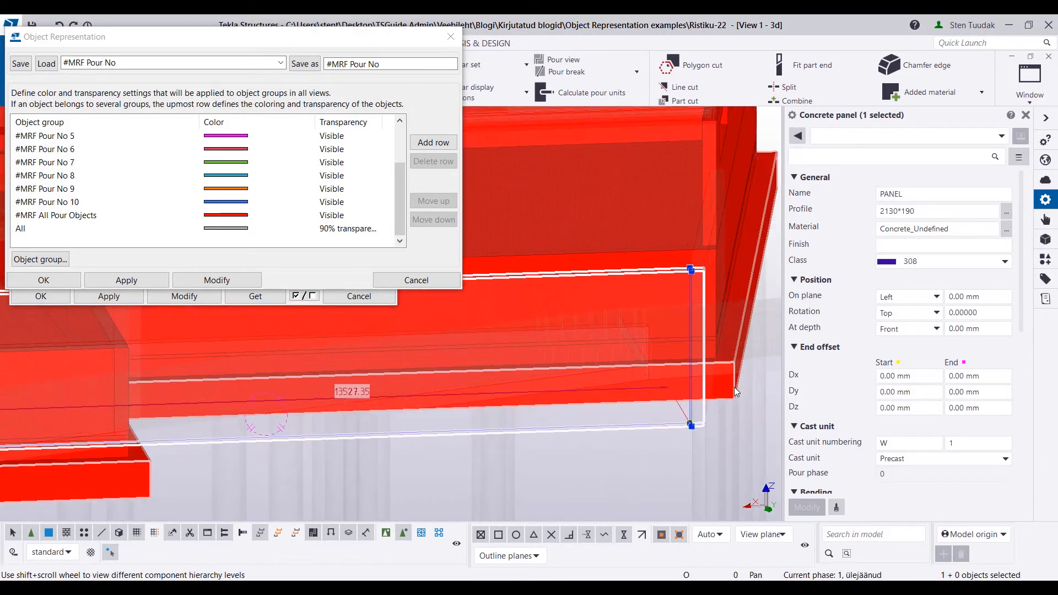
Step: Set the pour number of the foundation wall pour object to 1 and look over the recolored model
click(714, 247)
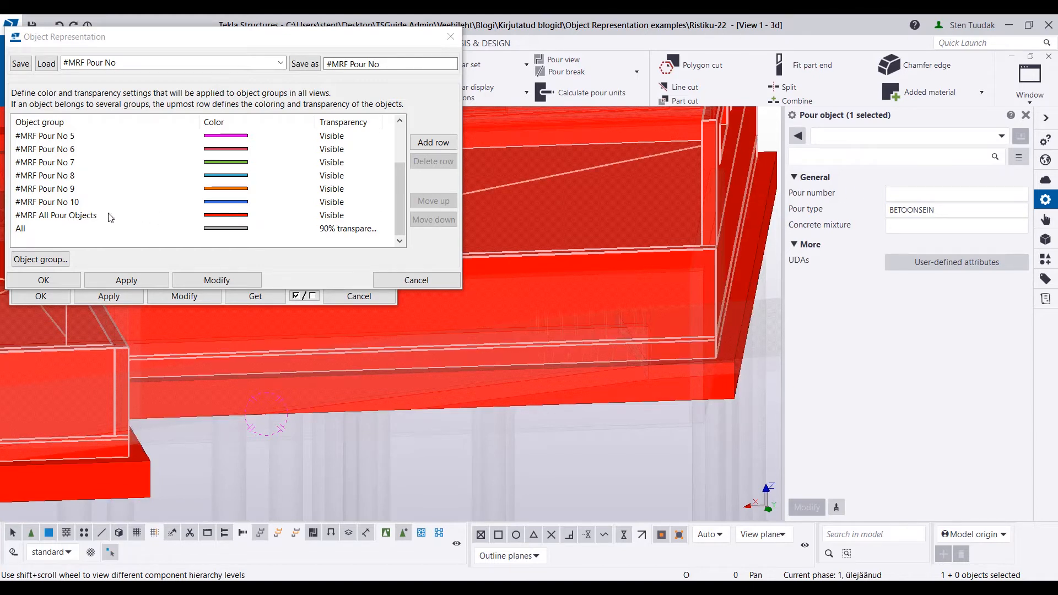
scroll(546, 360, down, 5)
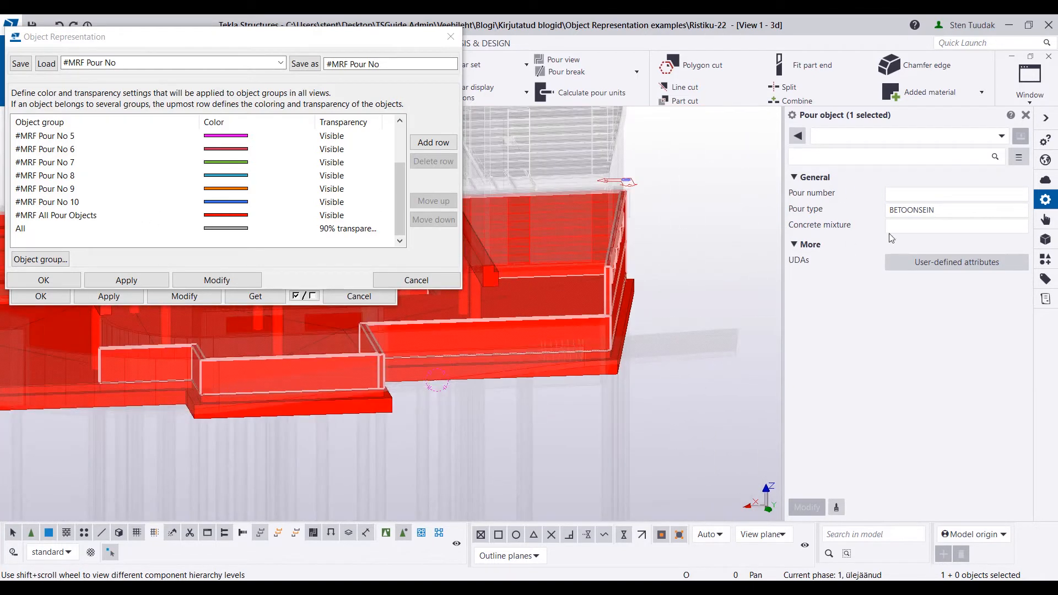
text(1)
click(806, 506)
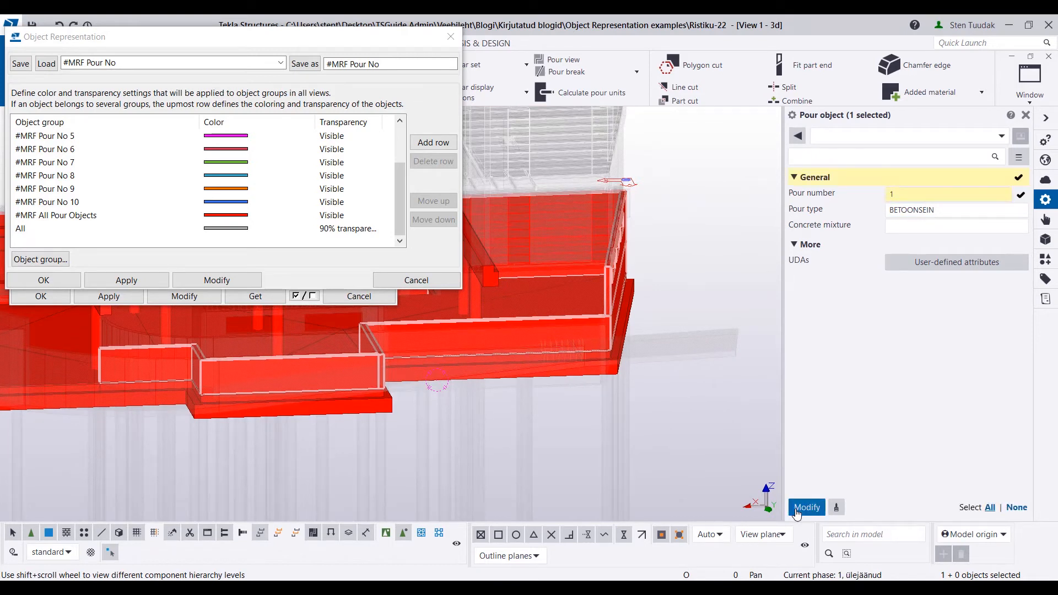
click(767, 256)
scroll(313, 217, up, 2)
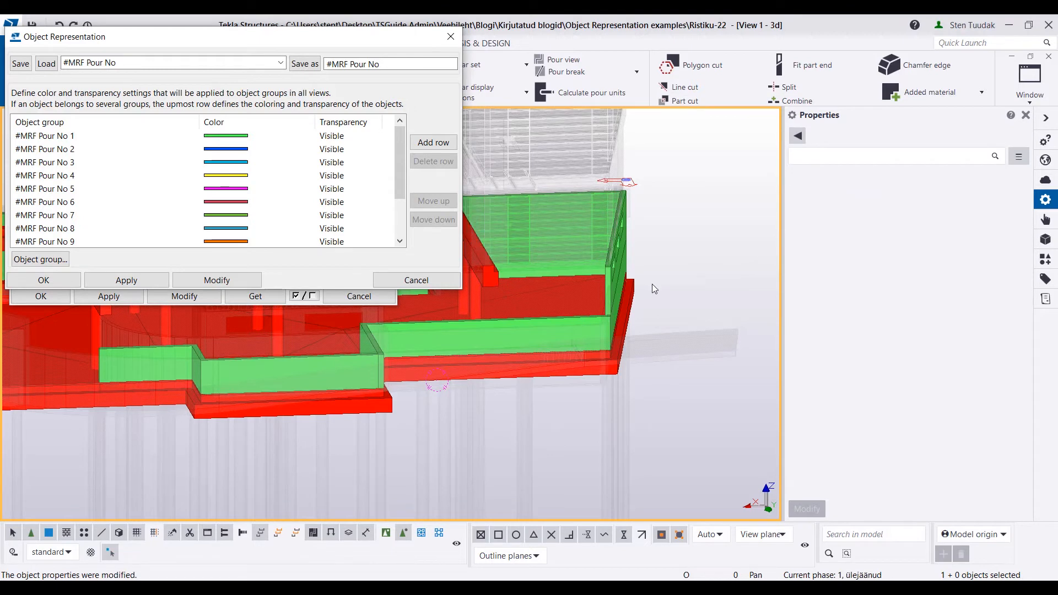
scroll(601, 319, down, 3)
ctrl+middle_drag(536, 336, 470, 341)
scroll(576, 339, down, 3)
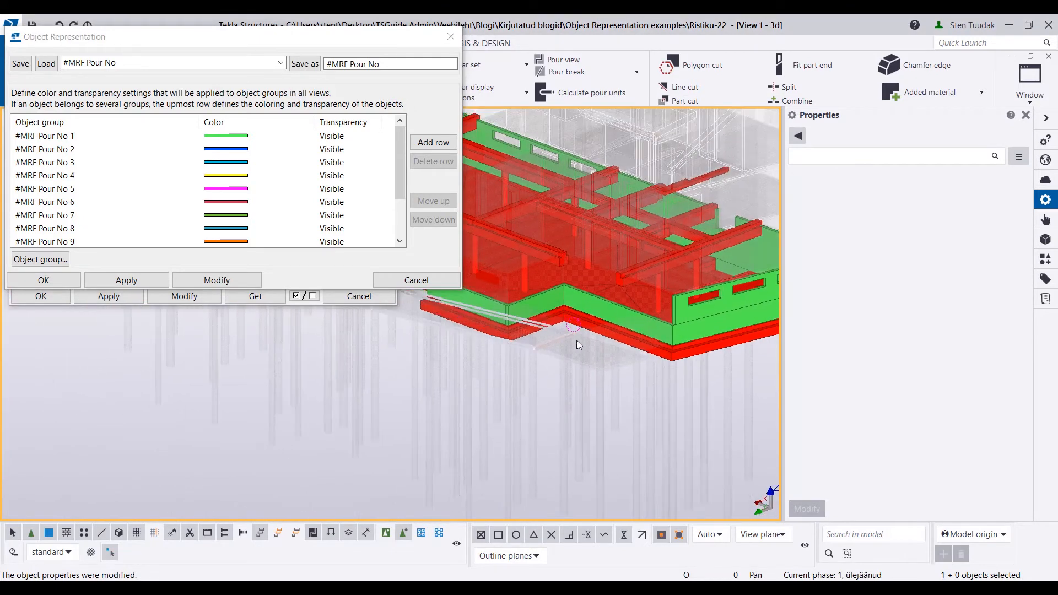
ctrl+middle_drag(637, 322, 530, 302)
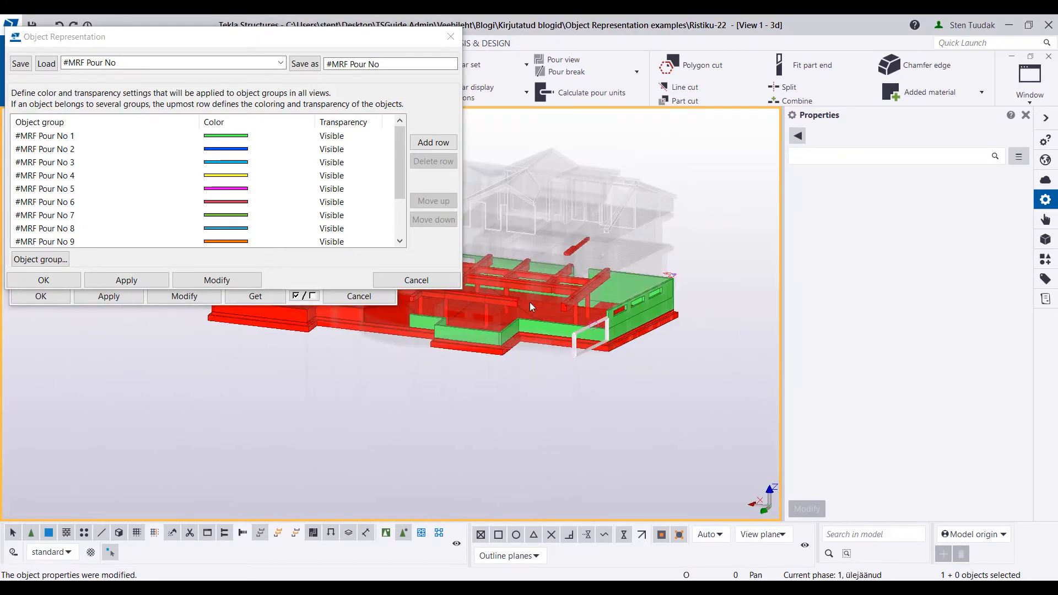
Step: Close the object representation settings and turn off the pour view
click(461, 41)
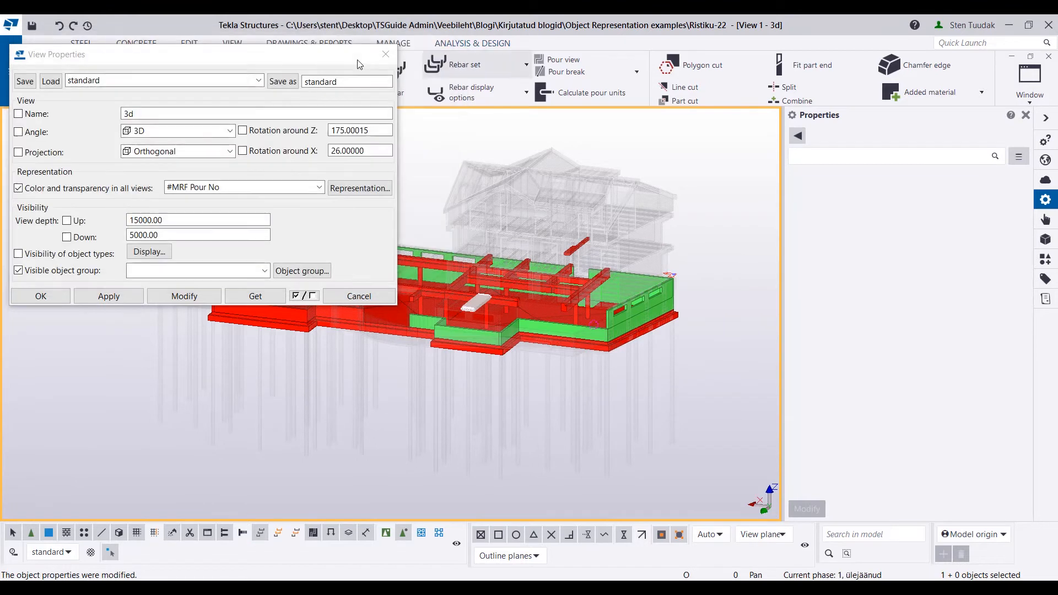
drag(329, 58, 327, 95)
click(577, 61)
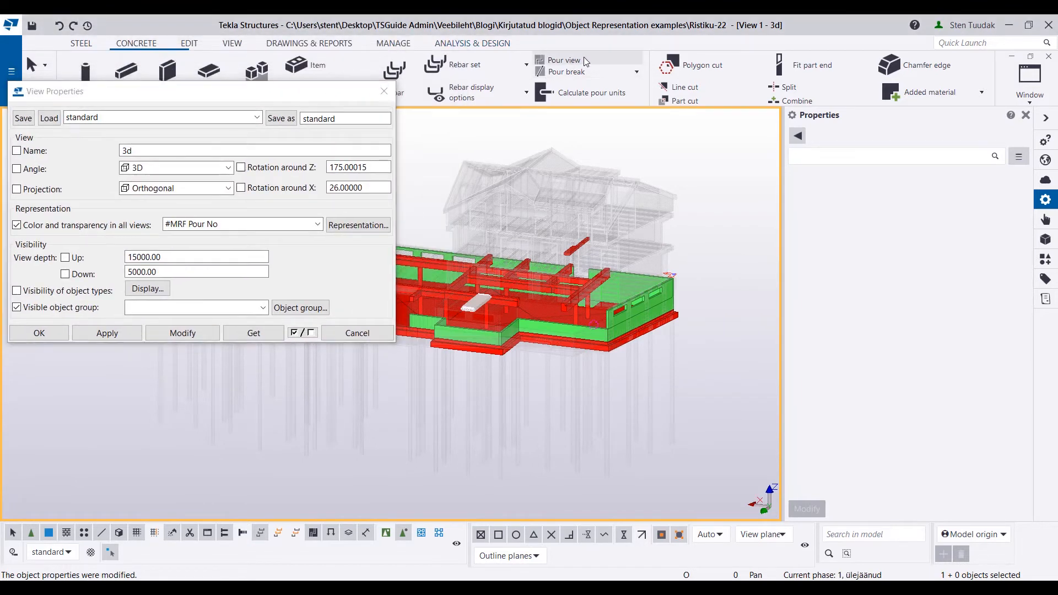
click(698, 186)
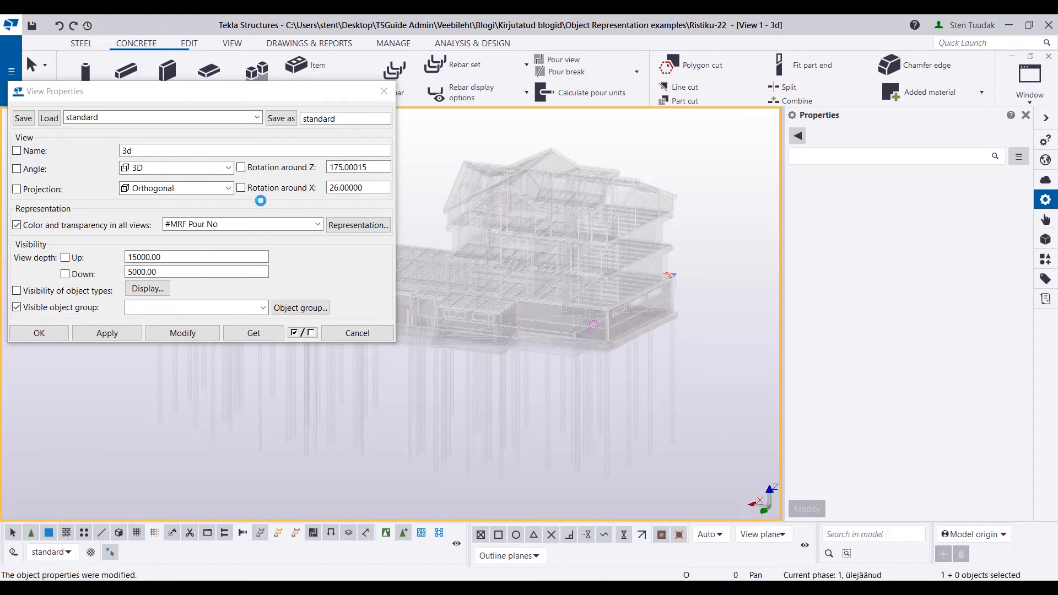
Step: Check the color groups of the #MRF RKAS Keskkonnaklass representation and apply it to the view
click(253, 223)
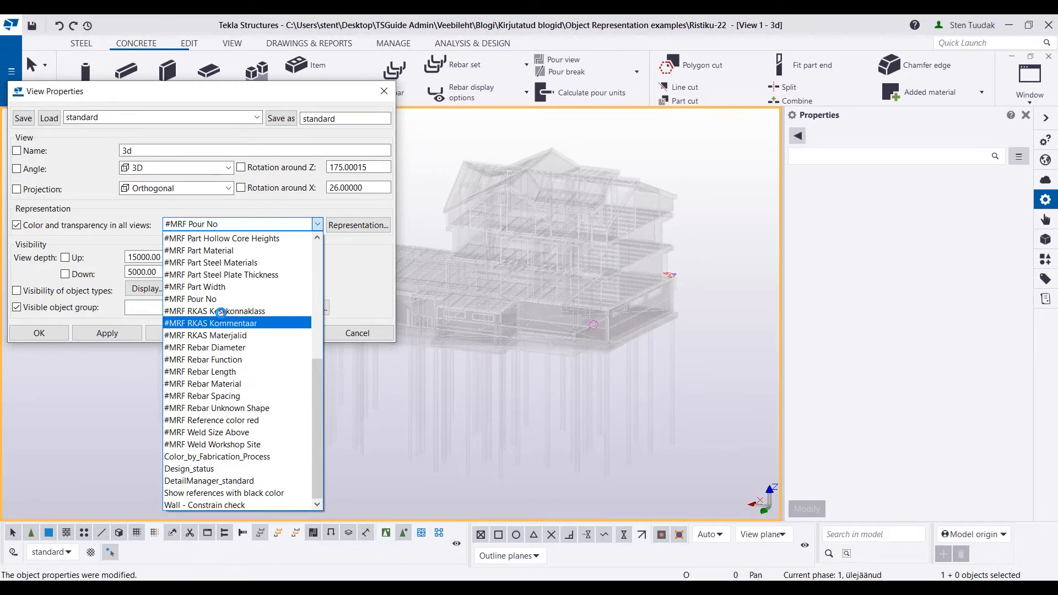
click(220, 312)
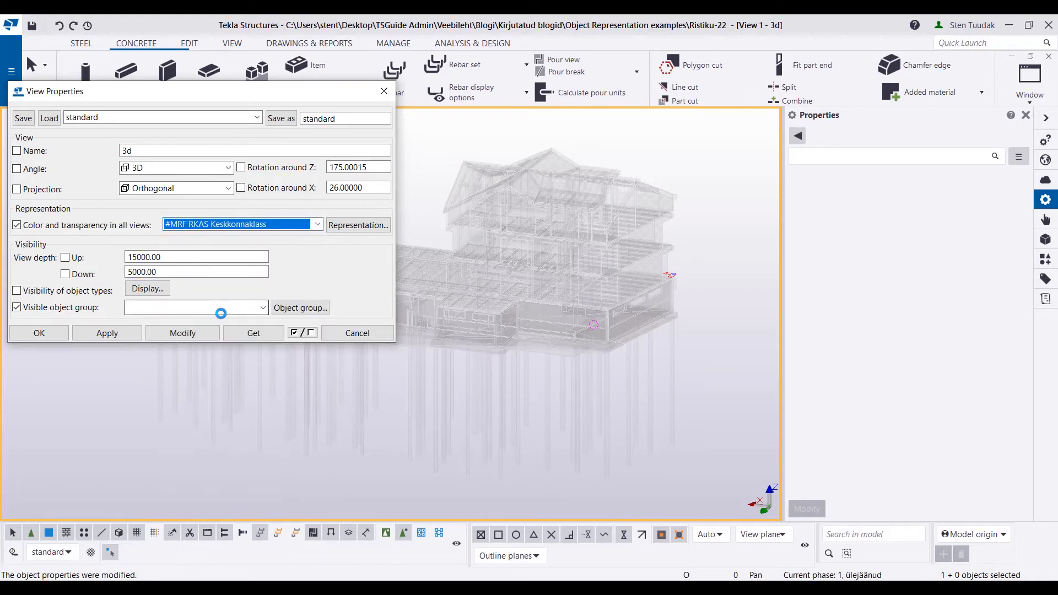
click(344, 226)
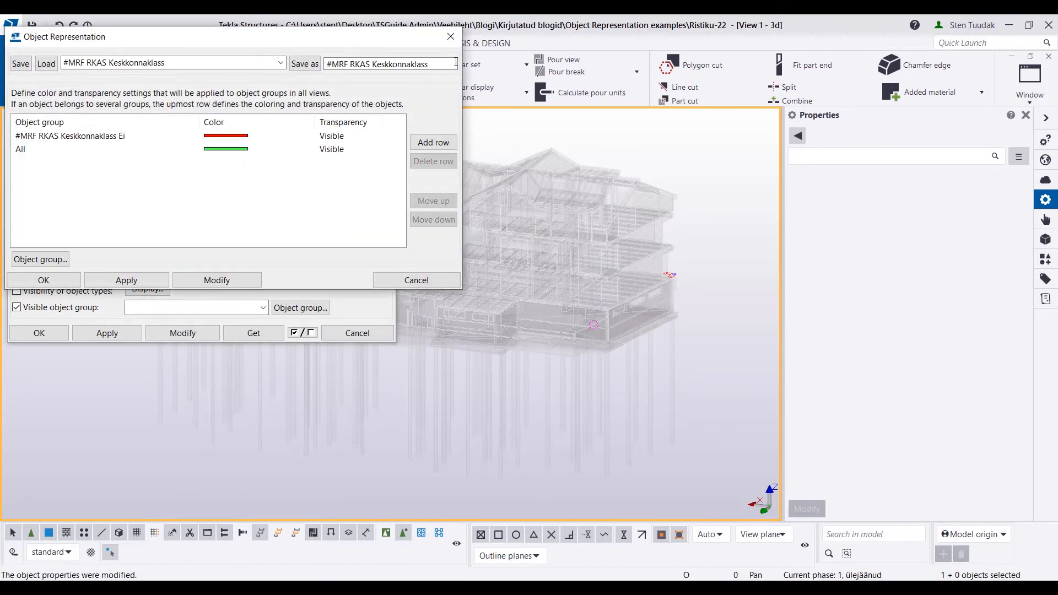
click(462, 38)
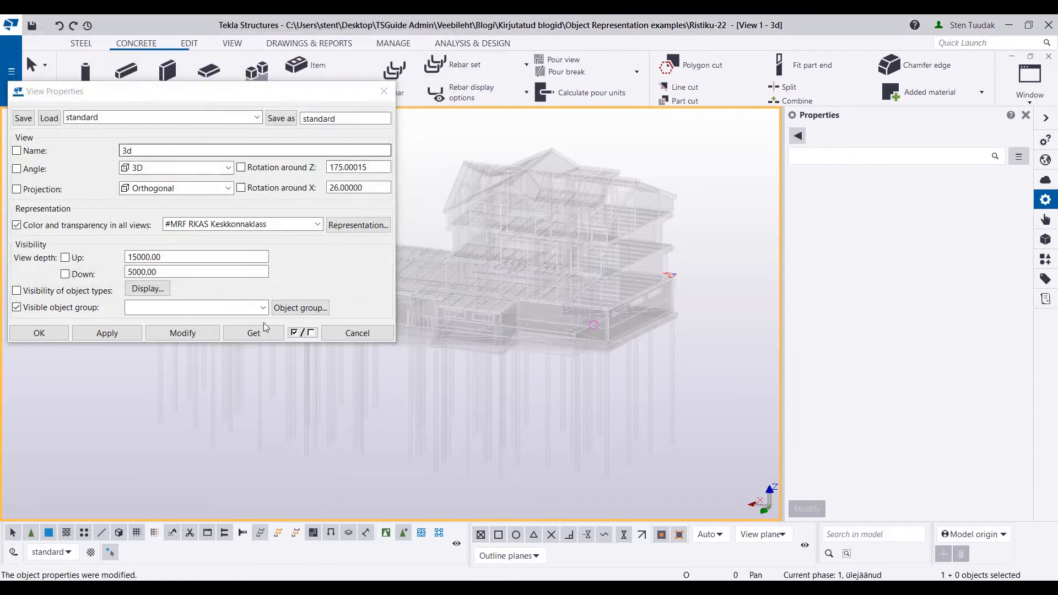
click(183, 333)
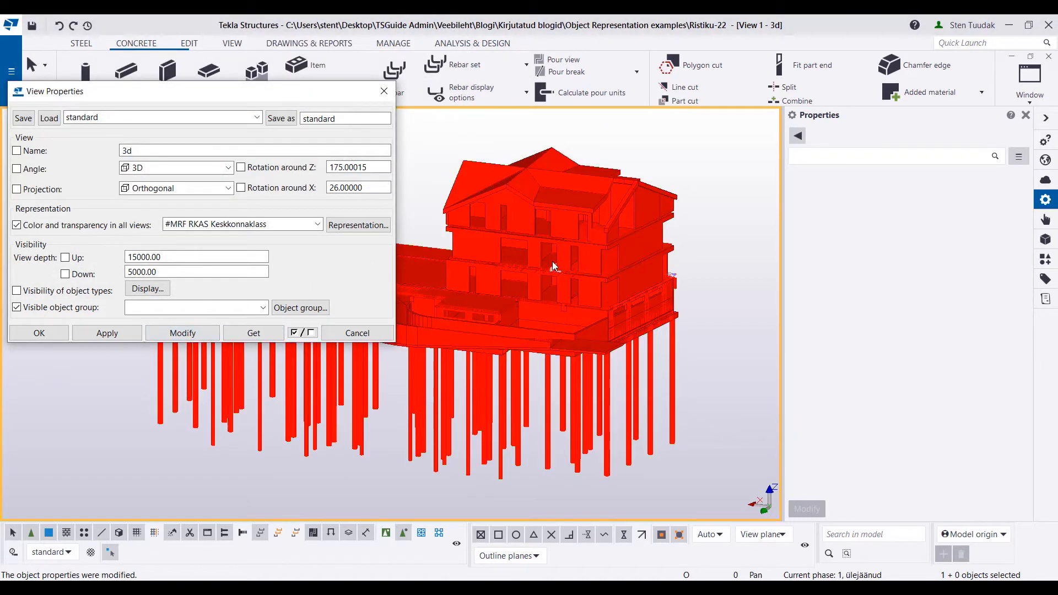
Step: Compare the #MRF RKAS Keskkonnaklass color groups with the whole model, closing the properties pane for a wider view
ctrl+middle_drag(521, 288, 557, 319)
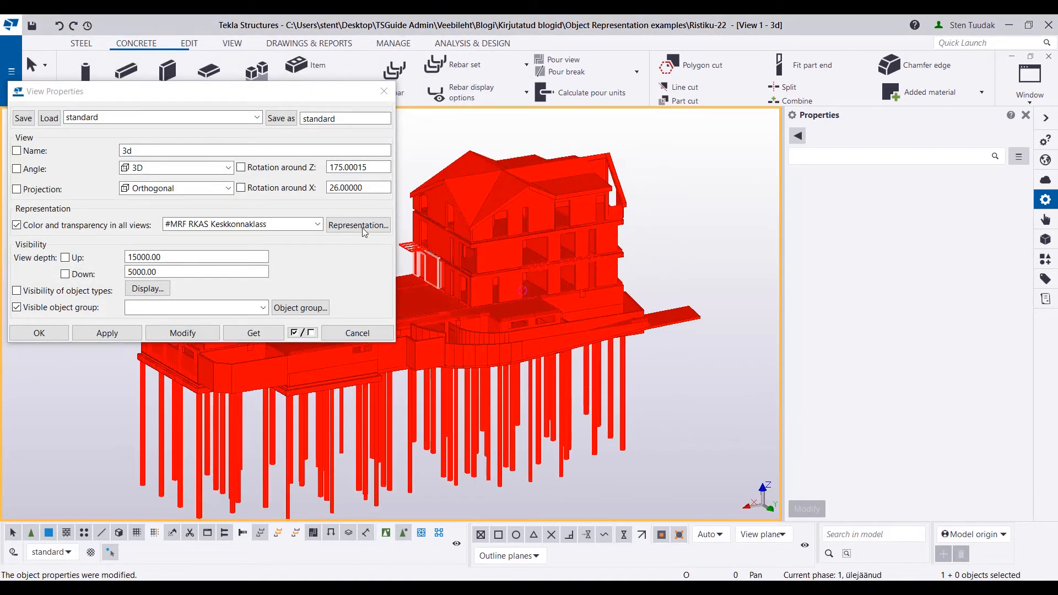
click(358, 225)
drag(328, 38, 330, 279)
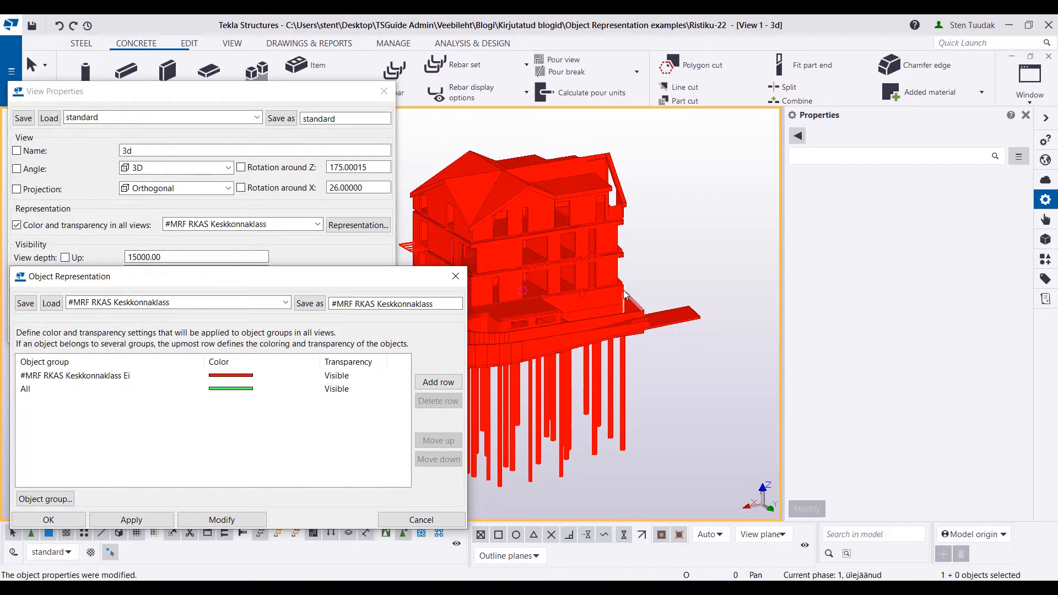
scroll(507, 304, up, 5)
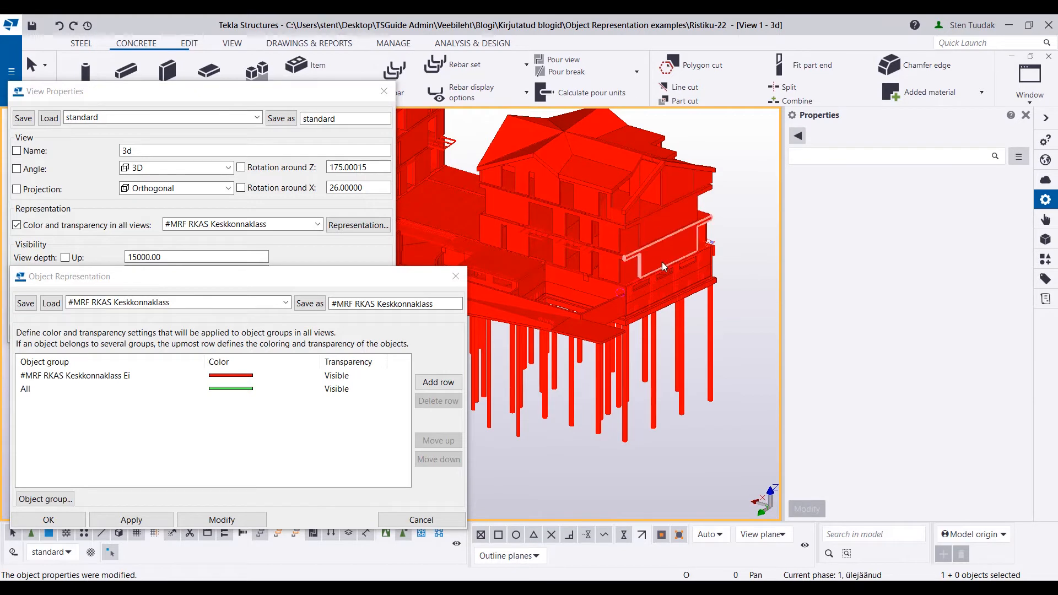
scroll(663, 266, up, 2)
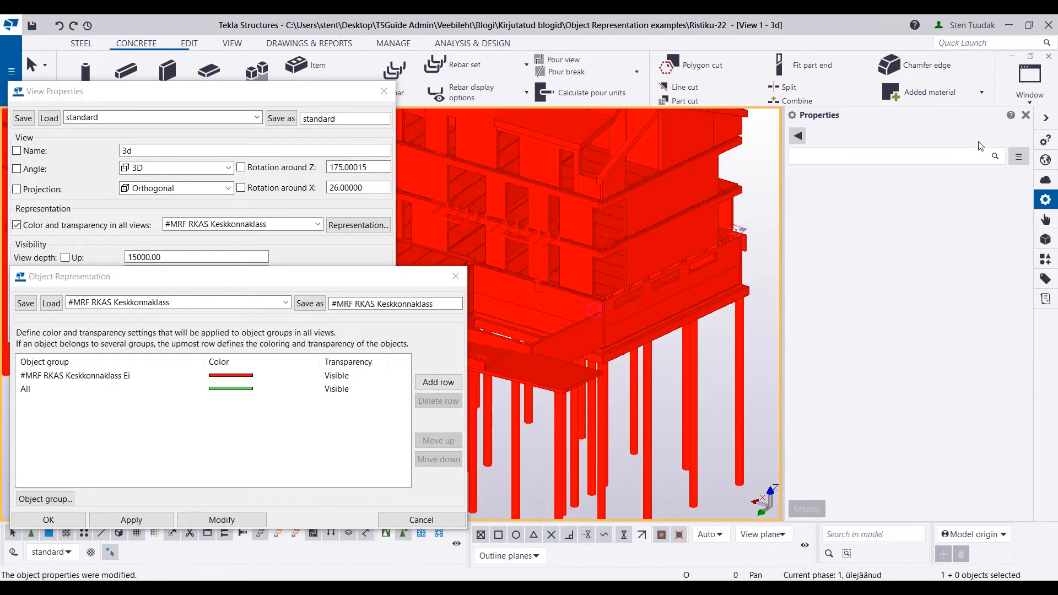
click(1026, 116)
scroll(781, 307, down, 5)
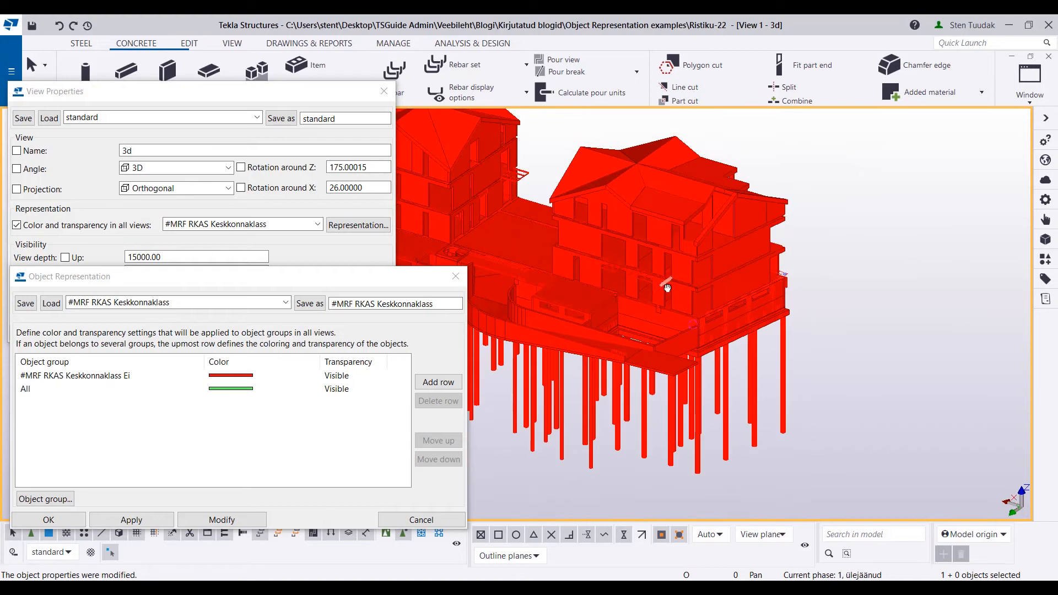
ctrl+middle_drag(704, 276, 676, 273)
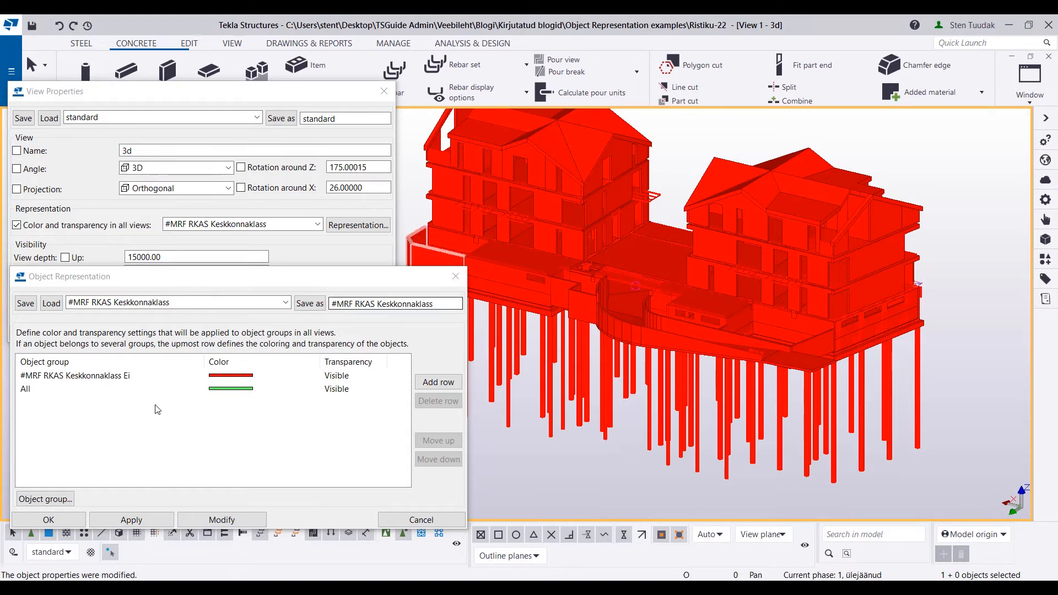
click(455, 276)
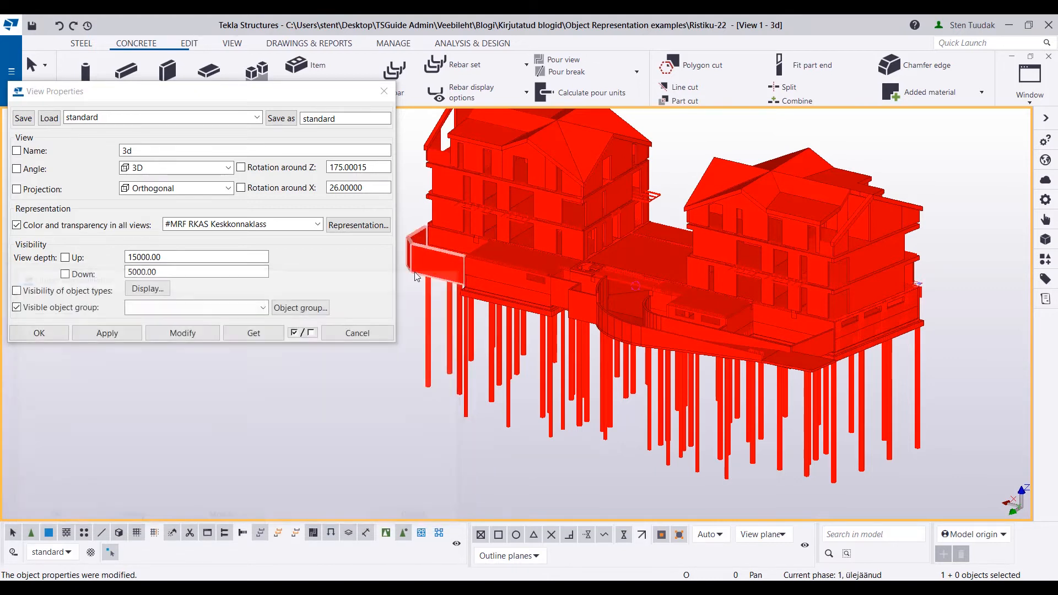
Step: Apply the #MRF RKAS Kommentaar representation to the view
click(317, 224)
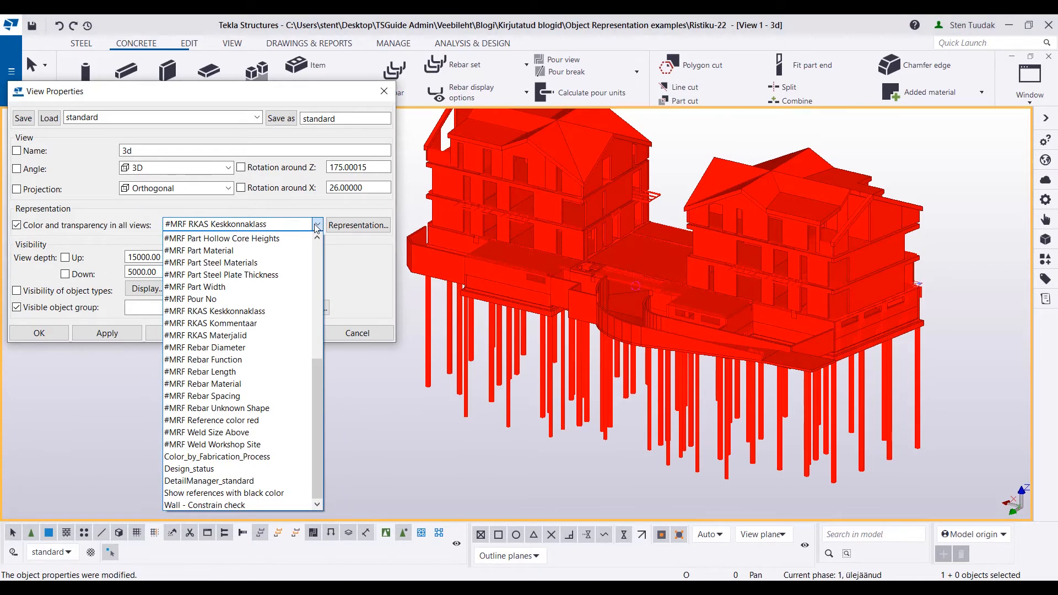
click(265, 325)
click(183, 333)
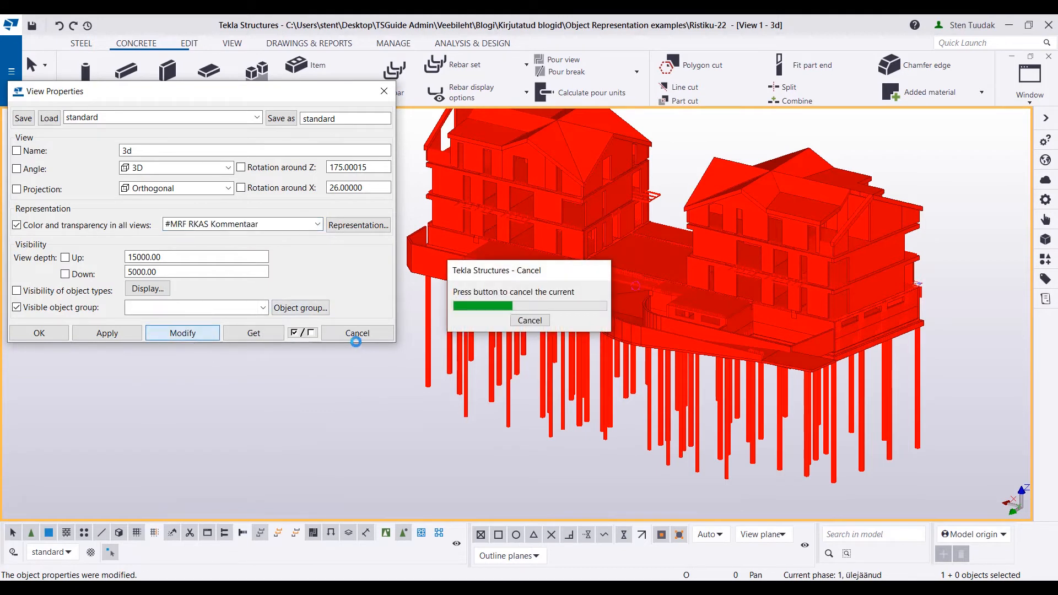
Step: Check the Kommentaarid comment in the EST user-defined attributes of the green curved stair
mouse_move(615, 338)
ctrl+middle_down()
mouse_move(675, 358)
mouse_move(664, 355)
ctrl+middle_up()
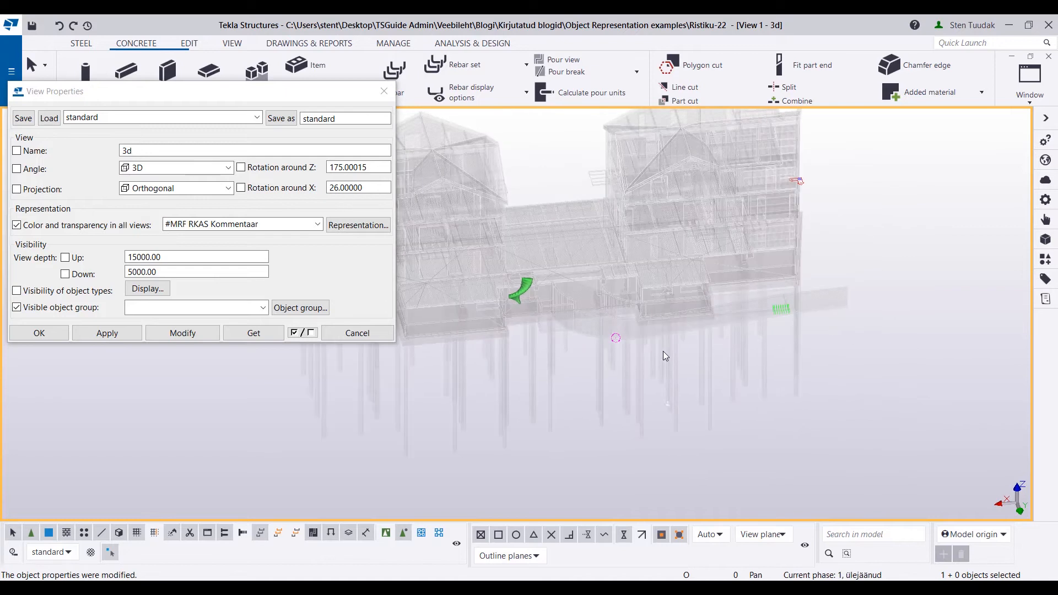
middle_drag(628, 291, 723, 313)
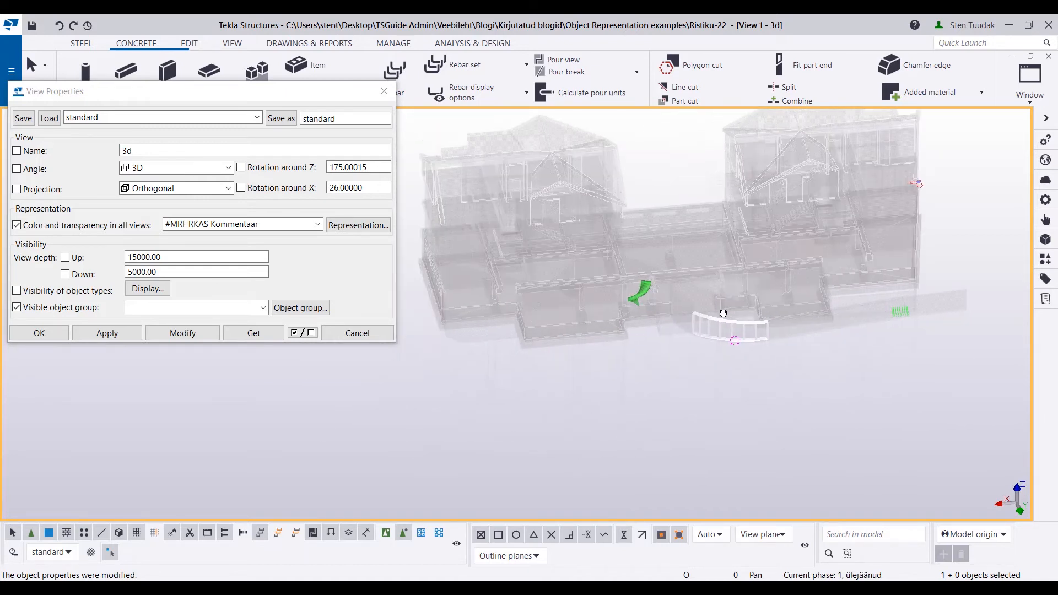
scroll(623, 295, up, 5)
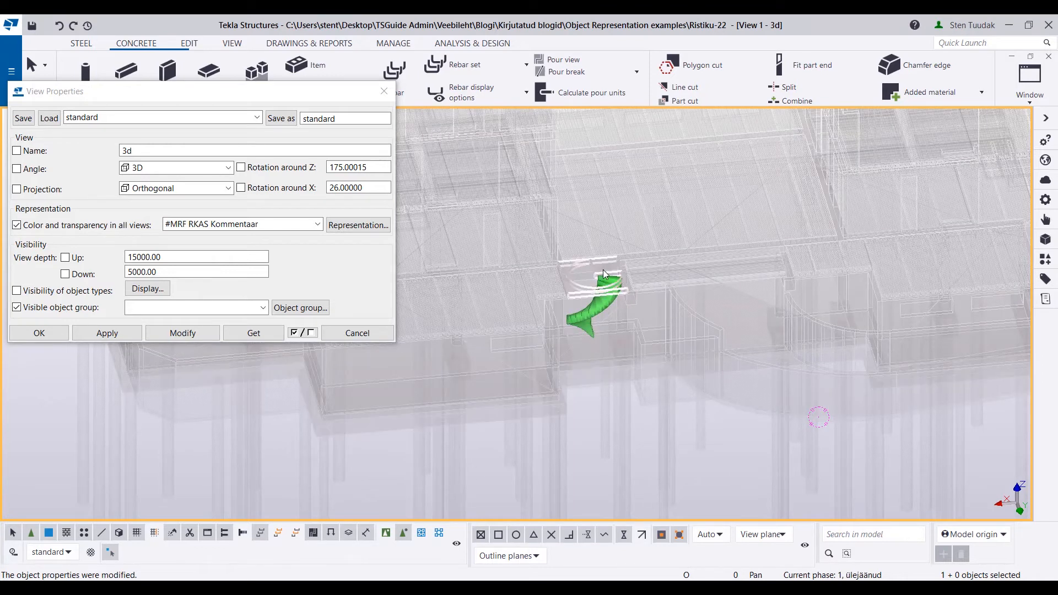
scroll(606, 281, up, 2)
click(609, 290)
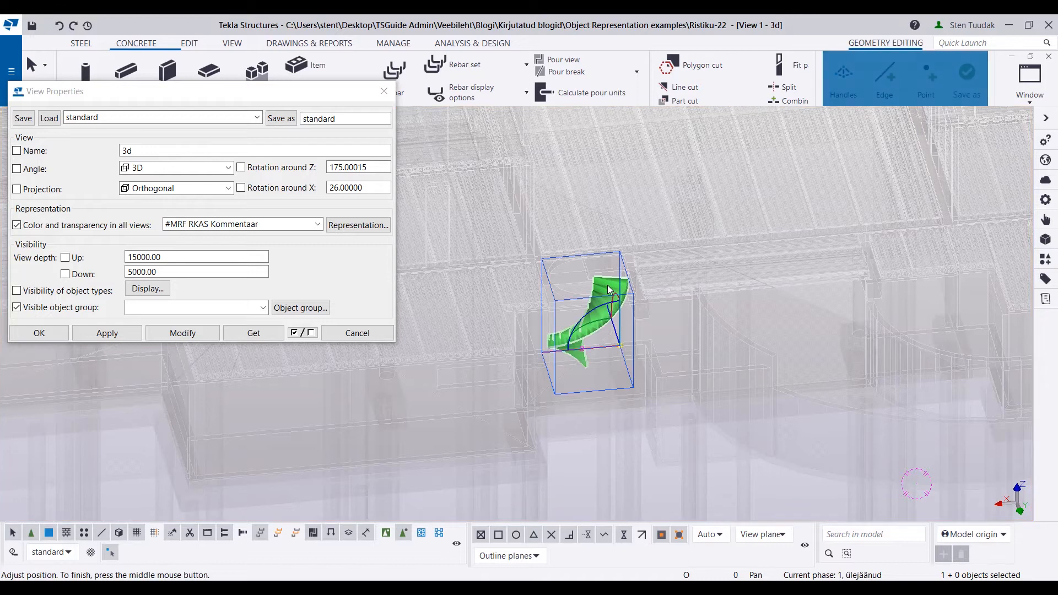
double_click(604, 283)
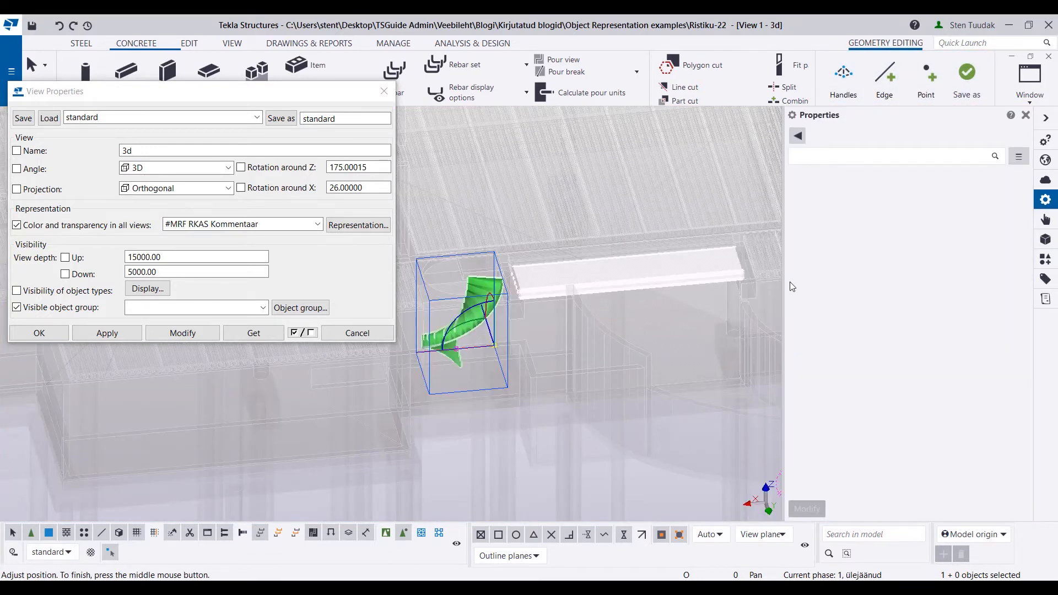
scroll(904, 325, down, 3)
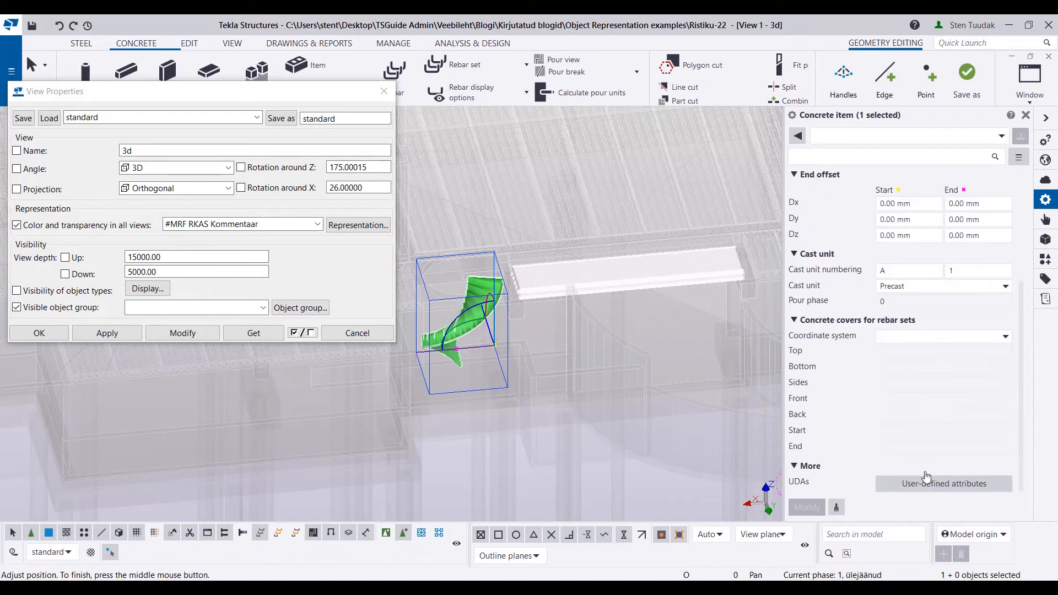
click(925, 483)
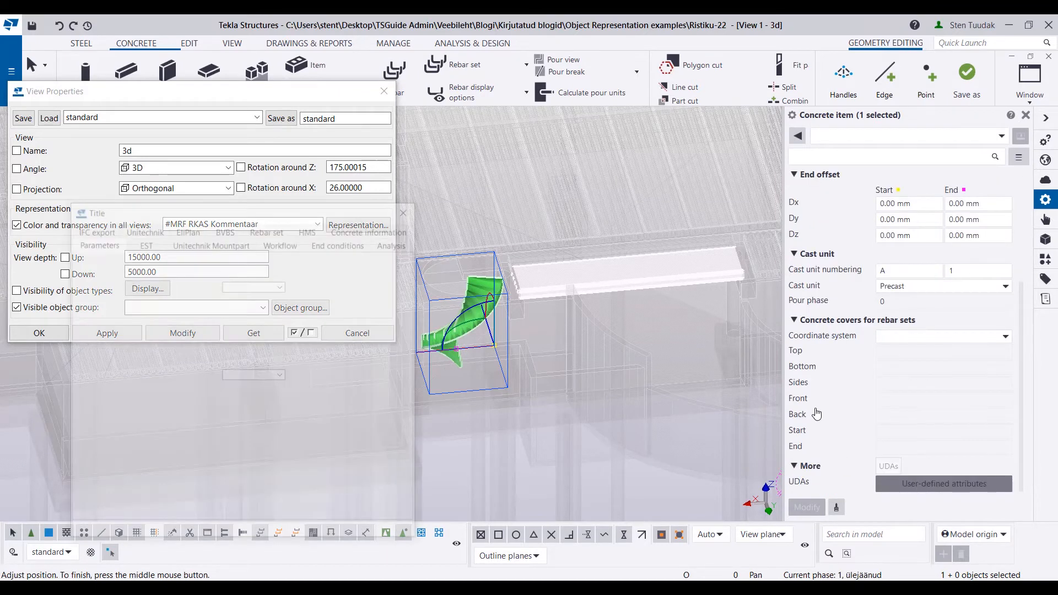
click(143, 242)
click(177, 318)
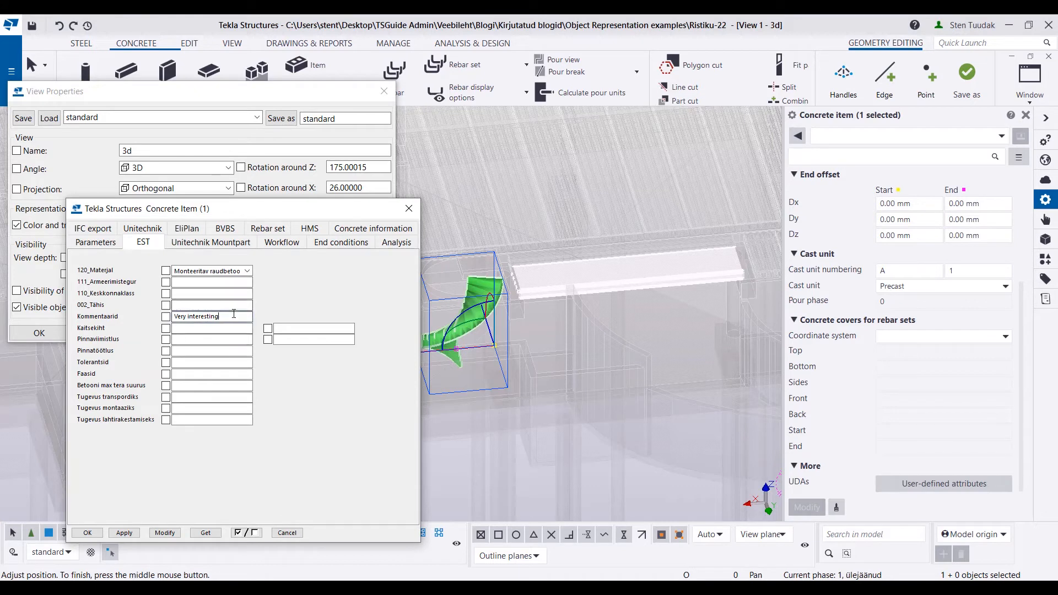
click(409, 209)
Step: Examine the small green item near the end of the ramp and compare it with the rest of the transparent model
scroll(626, 337, down, 3)
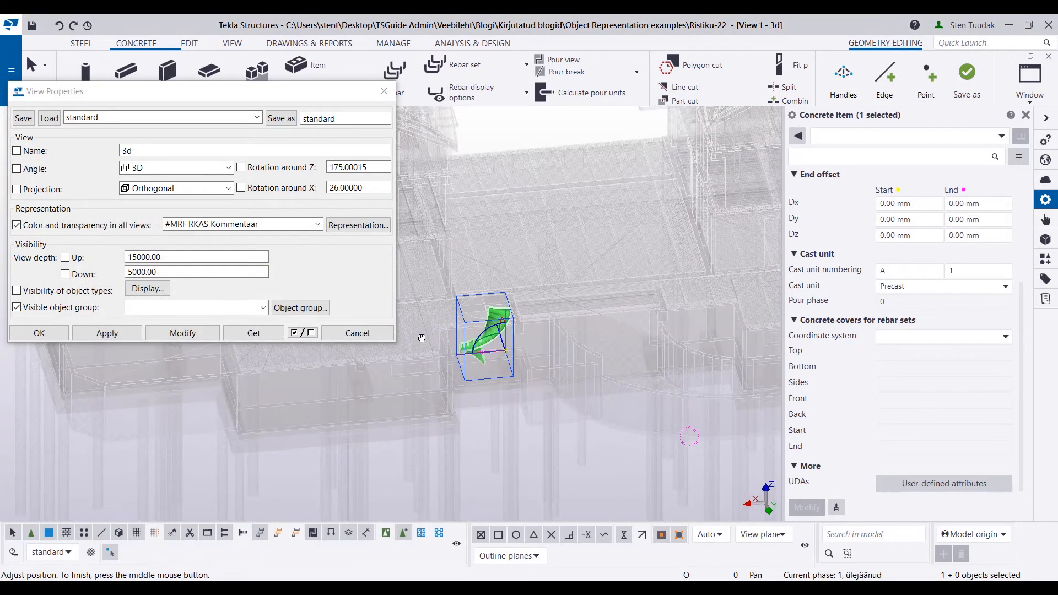
middle_drag(694, 331, 462, 352)
middle_drag(649, 392, 325, 398)
scroll(557, 385, up, 4)
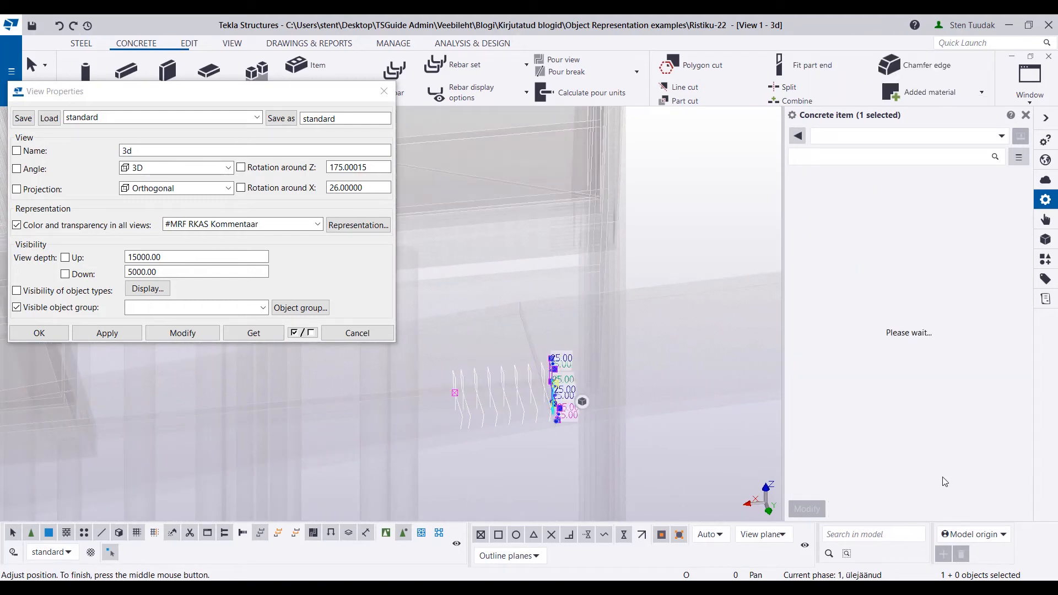
key(v)
click(557, 381)
ctrl+middle_drag(556, 381, 589, 380)
scroll(585, 381, down, 2)
scroll(585, 385, down, 5)
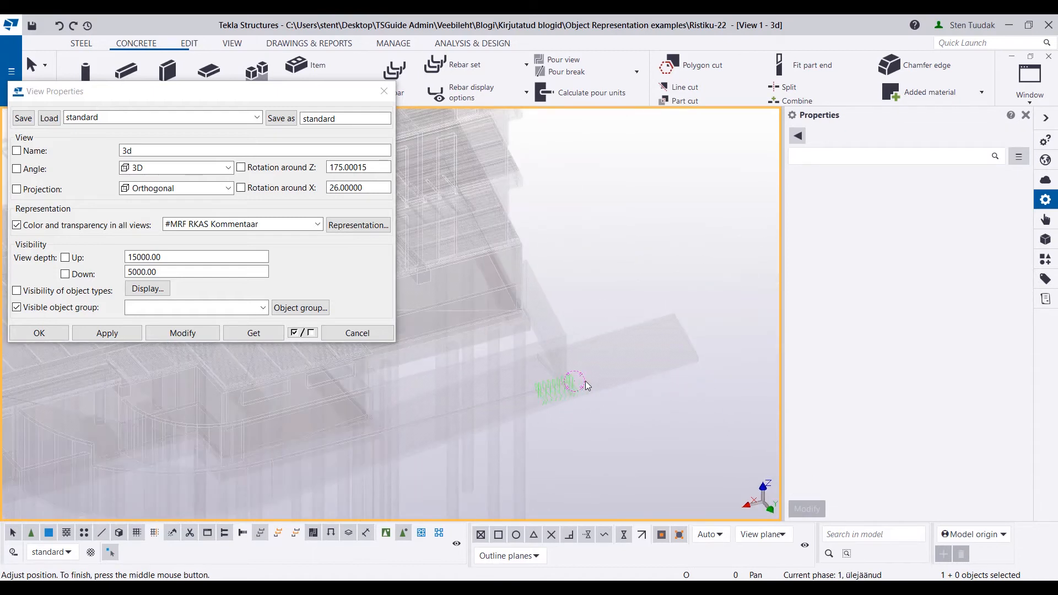
middle_drag(487, 392, 629, 347)
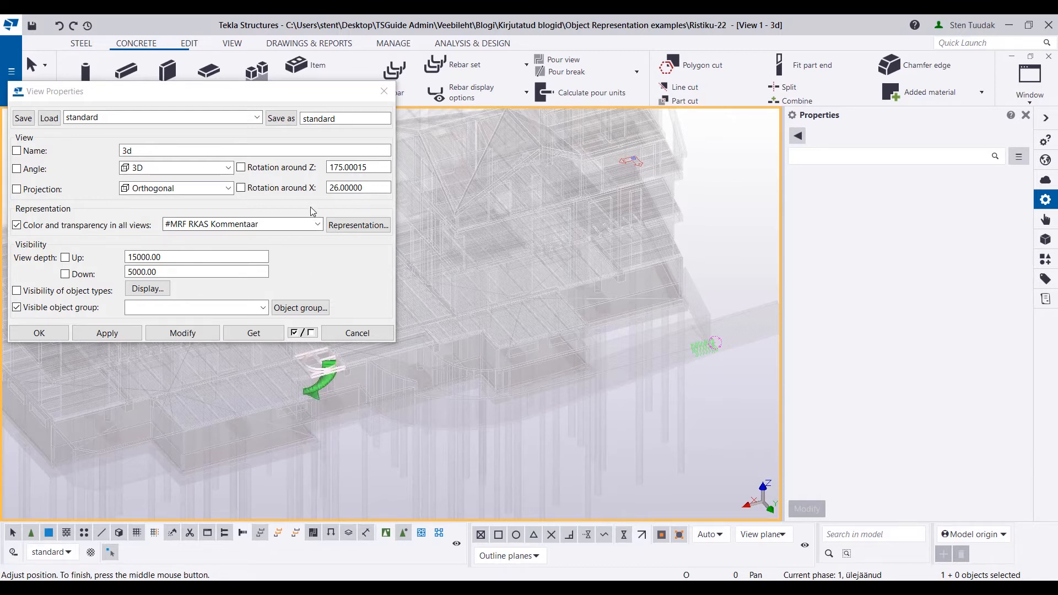
Step: Apply the #MRF RKAS Materjalid representation to the view and close the properties pane
click(317, 224)
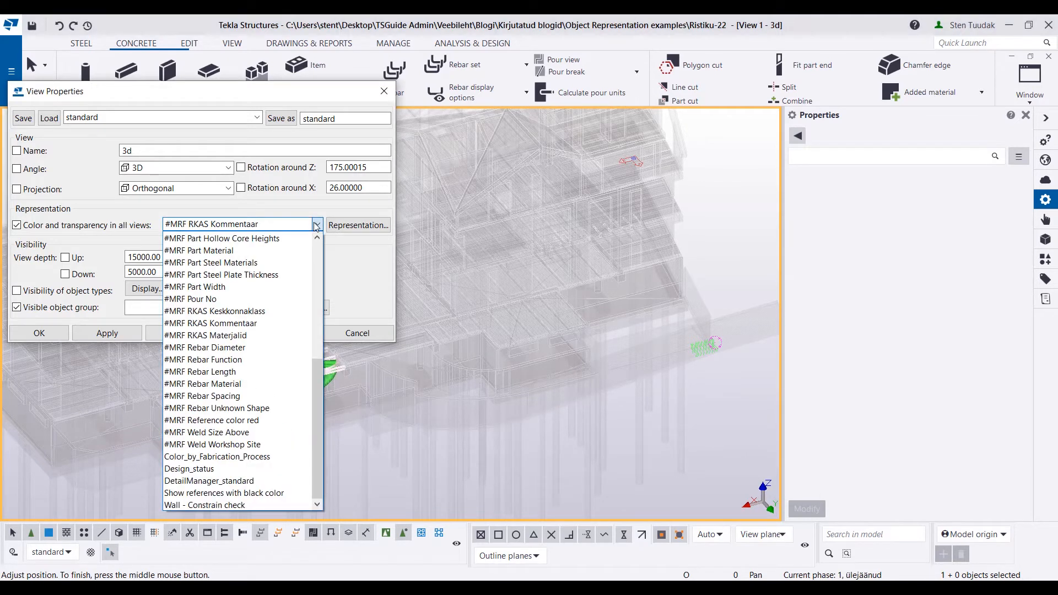
click(263, 334)
click(208, 332)
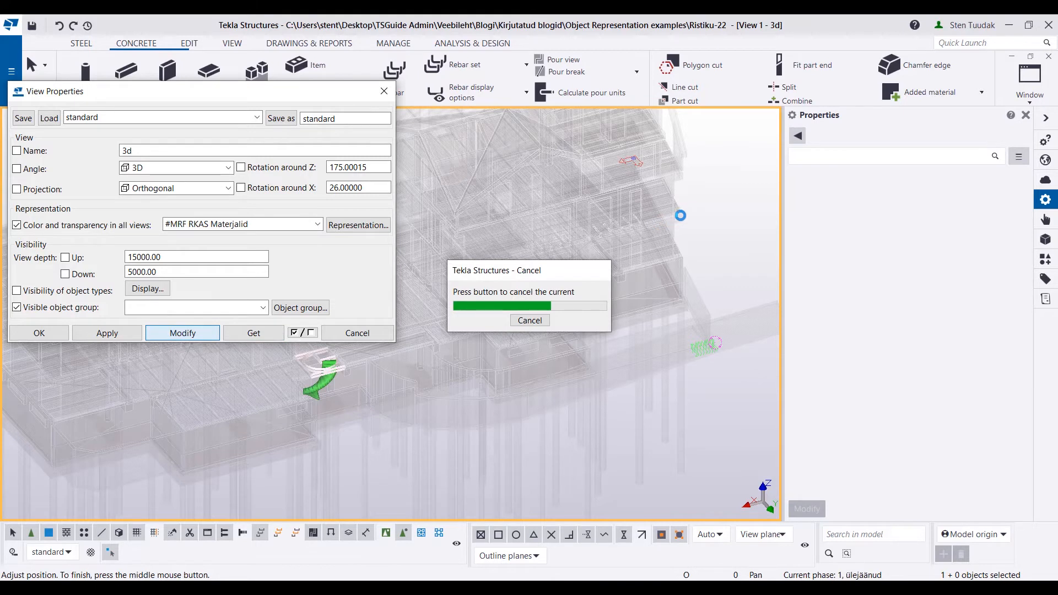
click(1028, 118)
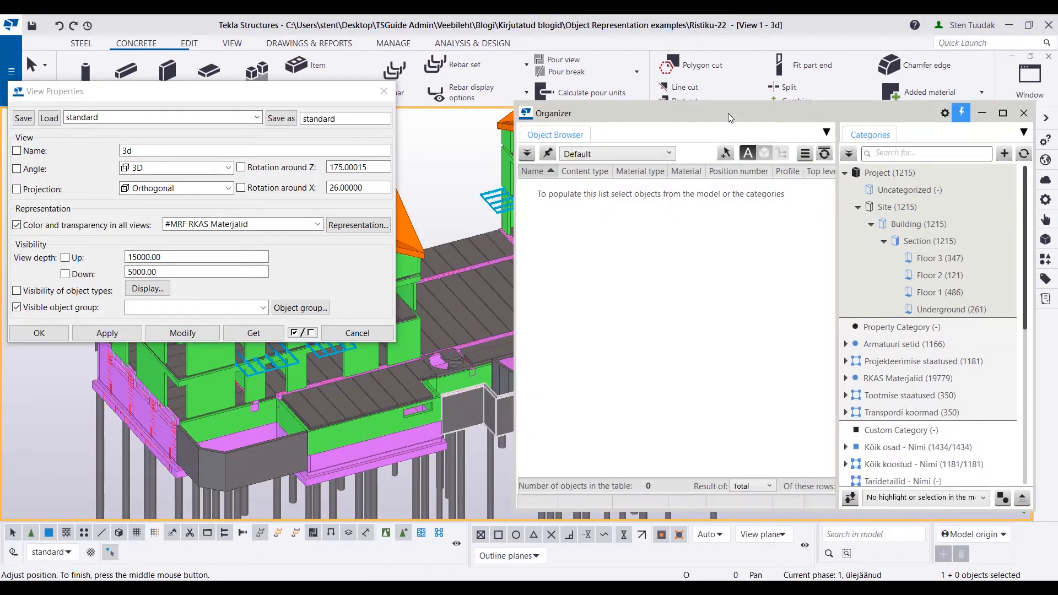
Step: Review the RKAS Materjalid category in the Organizer, list its Teras objects, and minimize the Organizer
drag(728, 113, 743, 91)
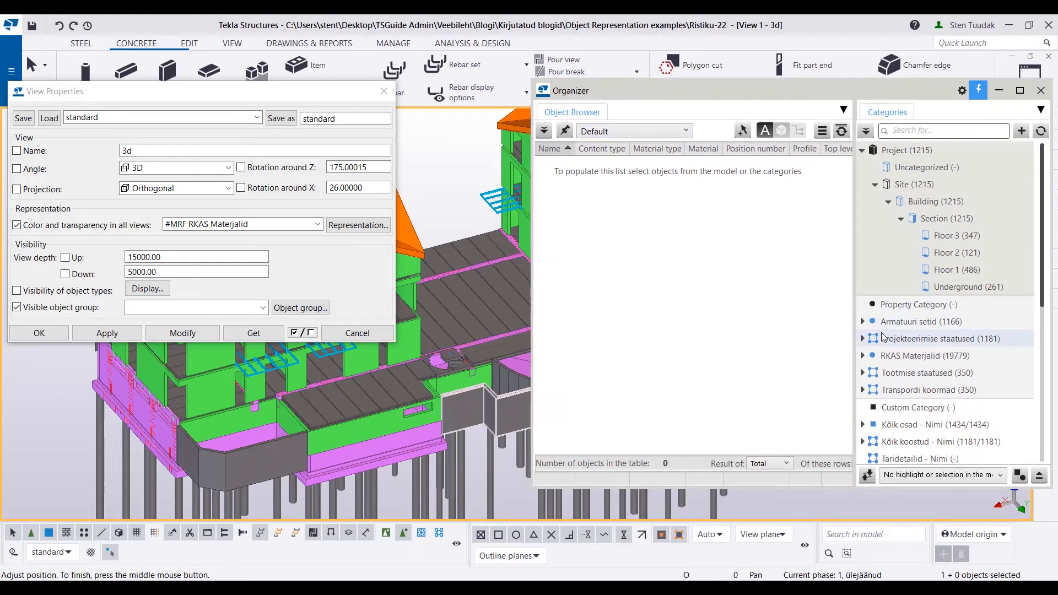
click(863, 357)
scroll(881, 366, down, 1)
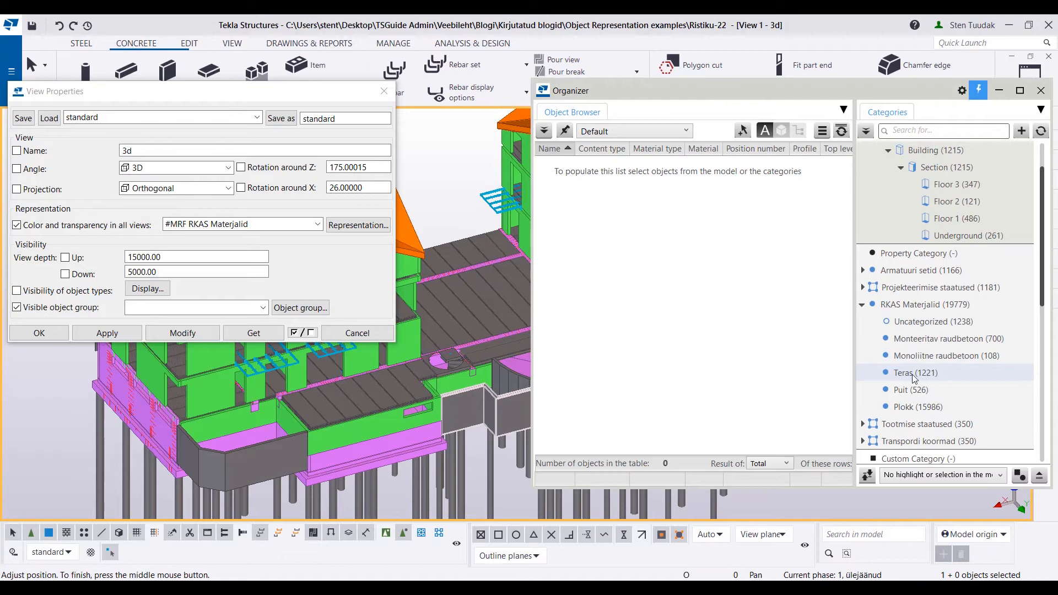
click(903, 373)
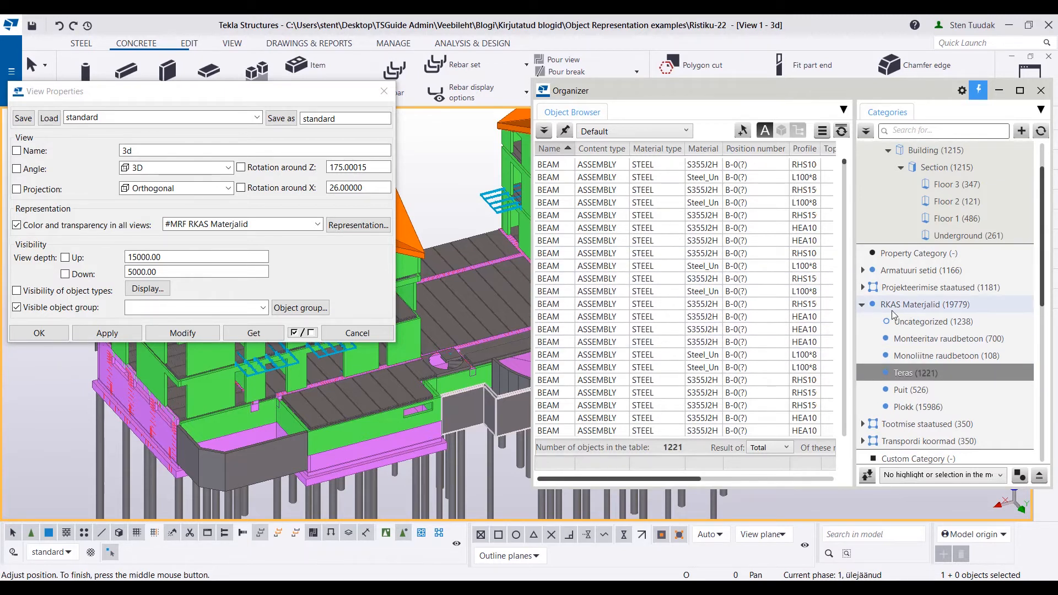
click(914, 307)
click(863, 304)
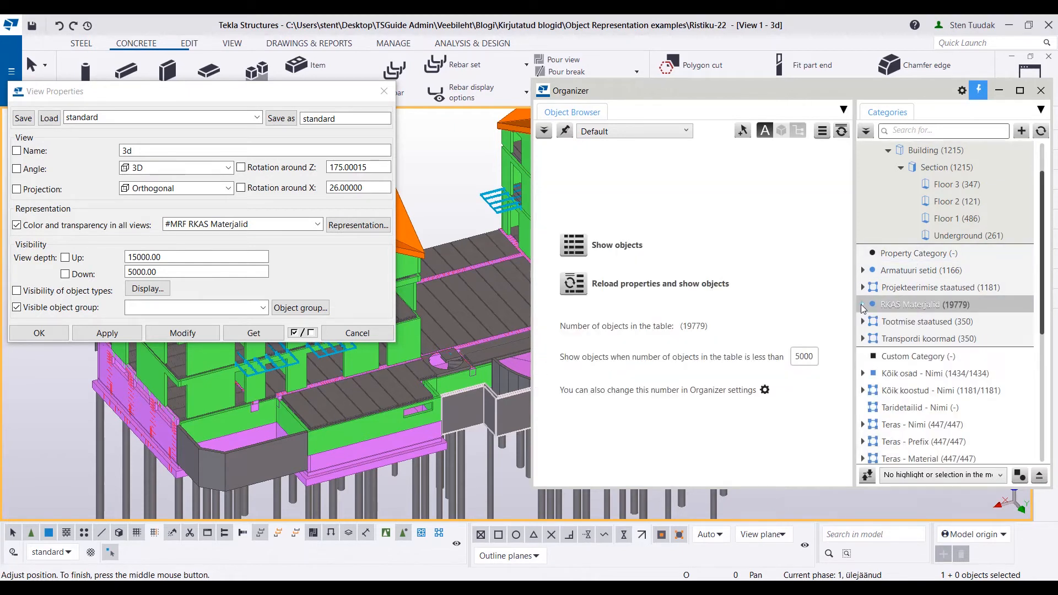
click(999, 91)
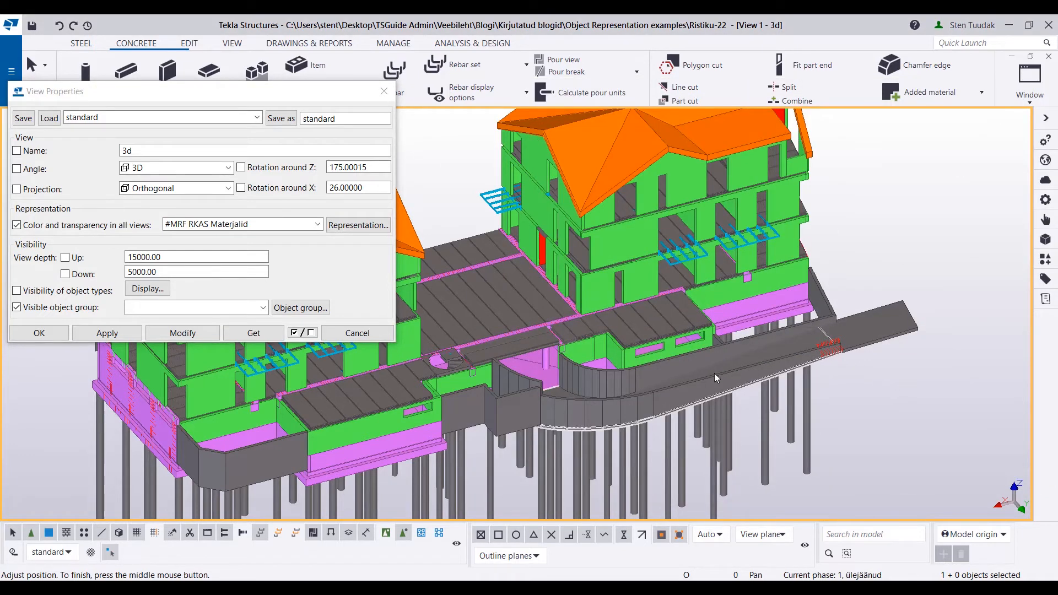
Step: Compare the color groups of the #MRF RKAS Materjalid representation with the colored building parts
ctrl+middle_drag(609, 400, 577, 372)
click(373, 226)
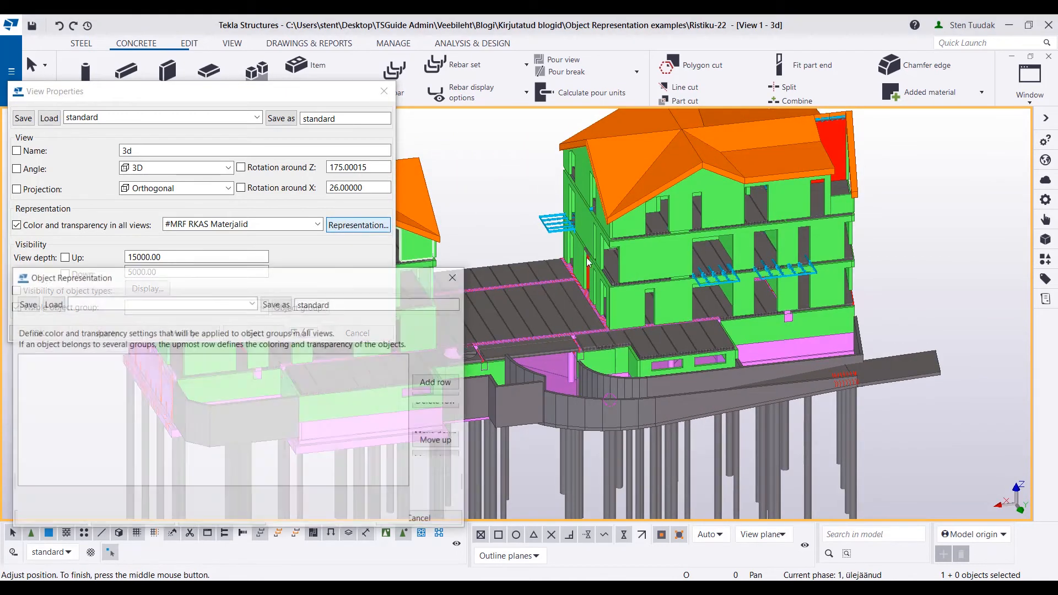
scroll(655, 265, up, 3)
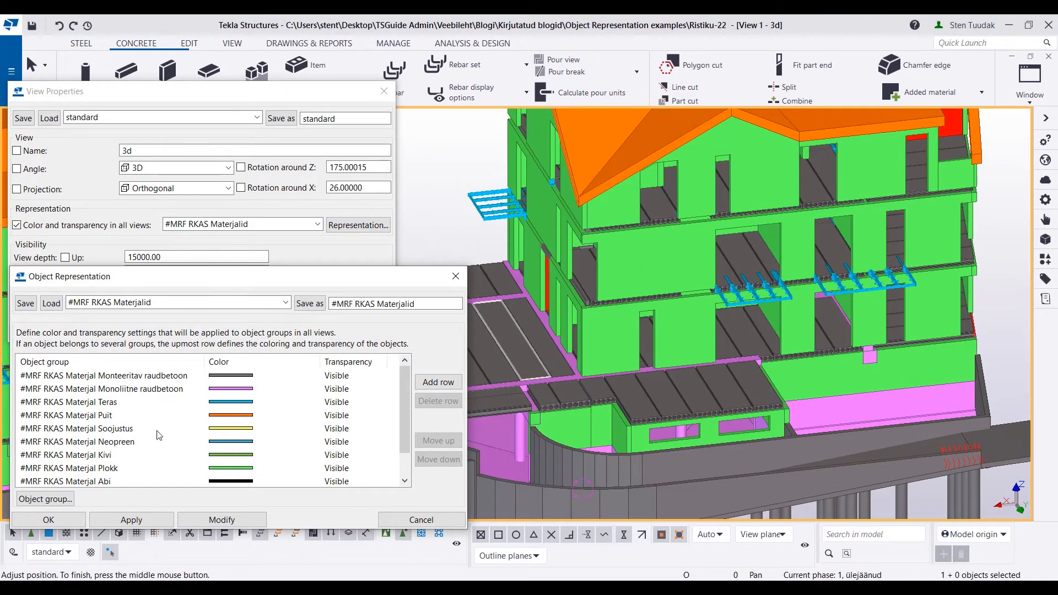
scroll(642, 243, up, 2)
scroll(681, 305, up, 3)
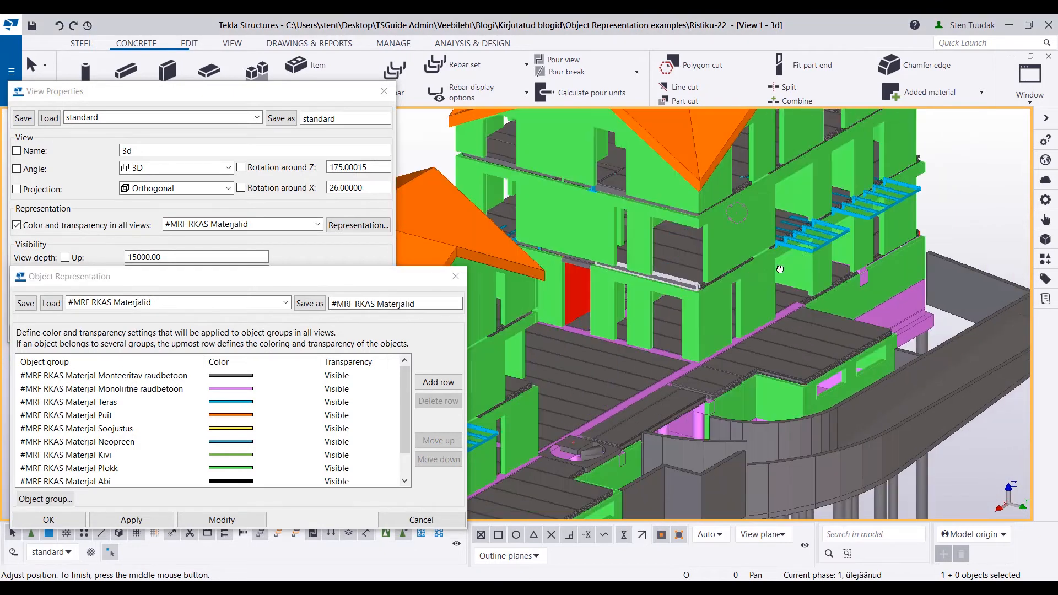
scroll(646, 278, up, 3)
Step: Close the object representation settings and check the name and material of the red wall panel
click(646, 278)
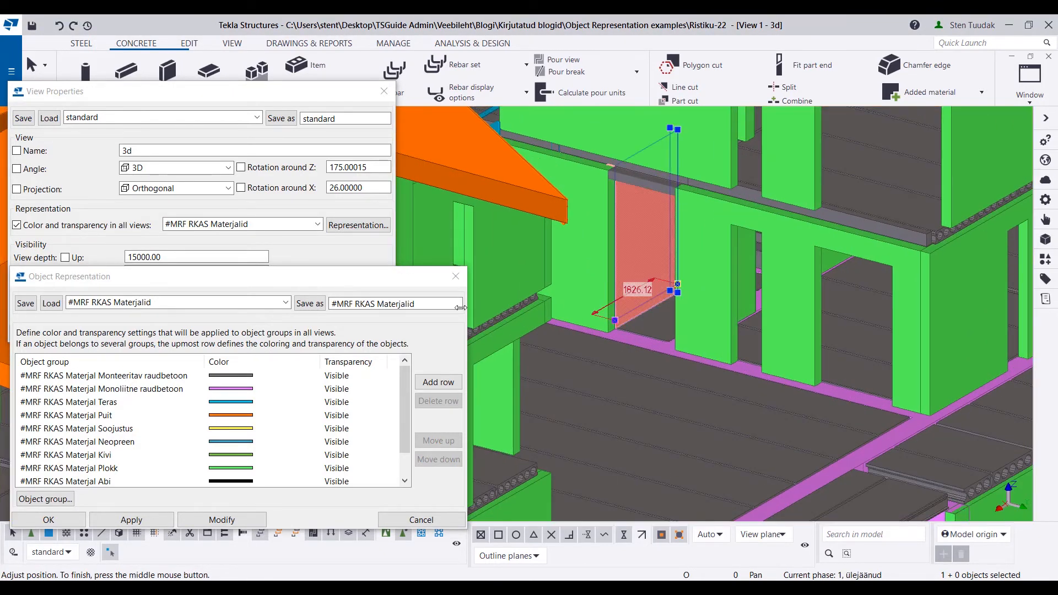
click(456, 276)
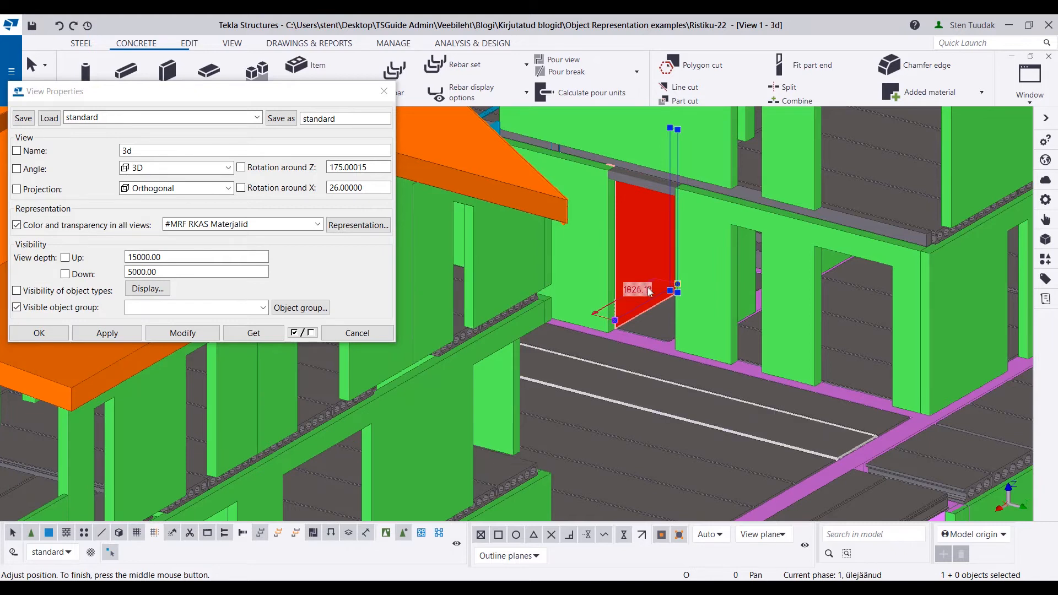
double_click(653, 244)
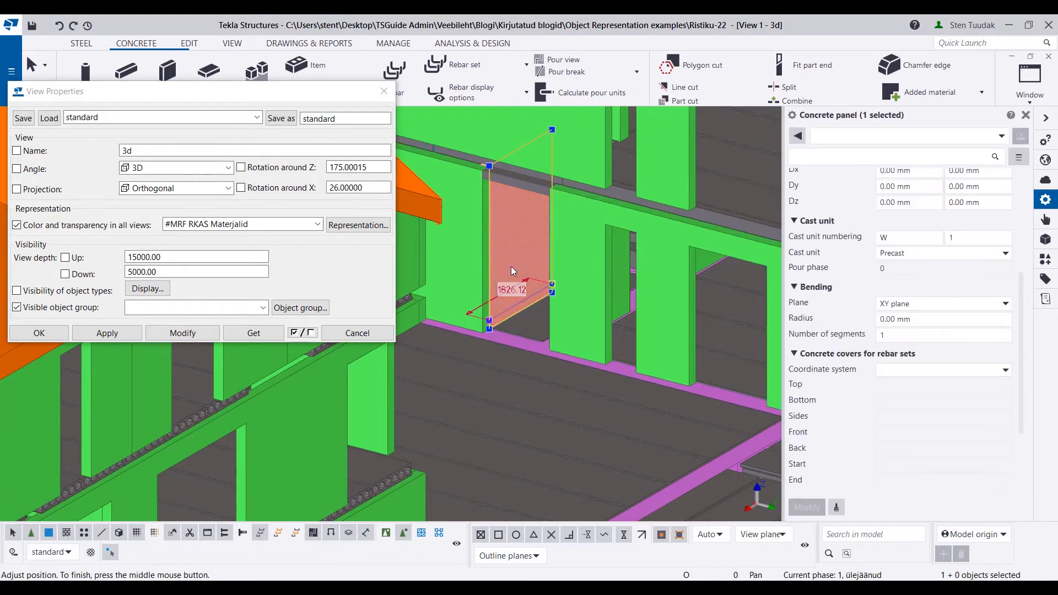
scroll(938, 196, up, 5)
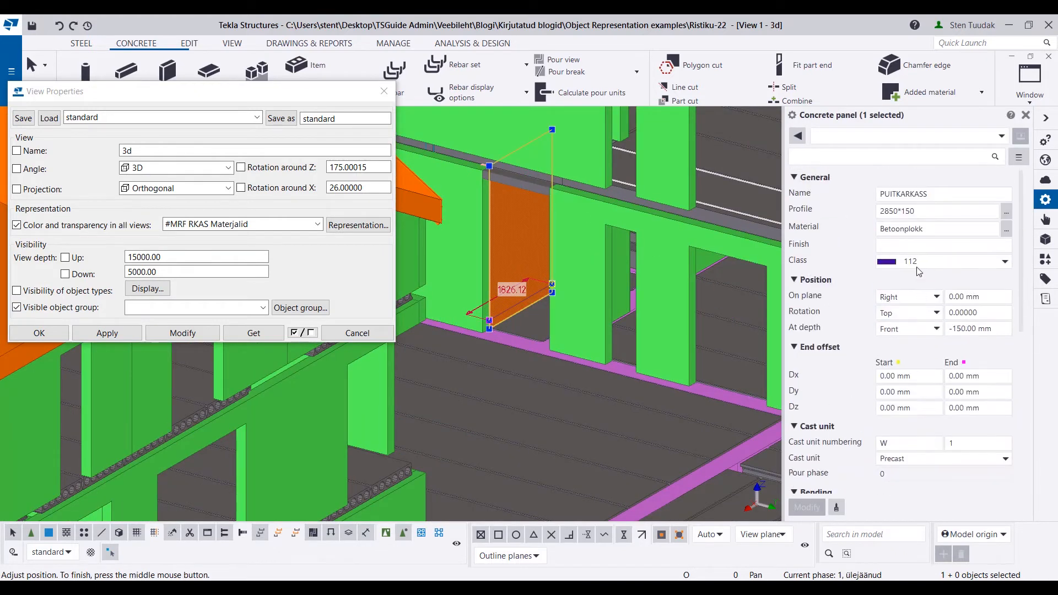
click(937, 196)
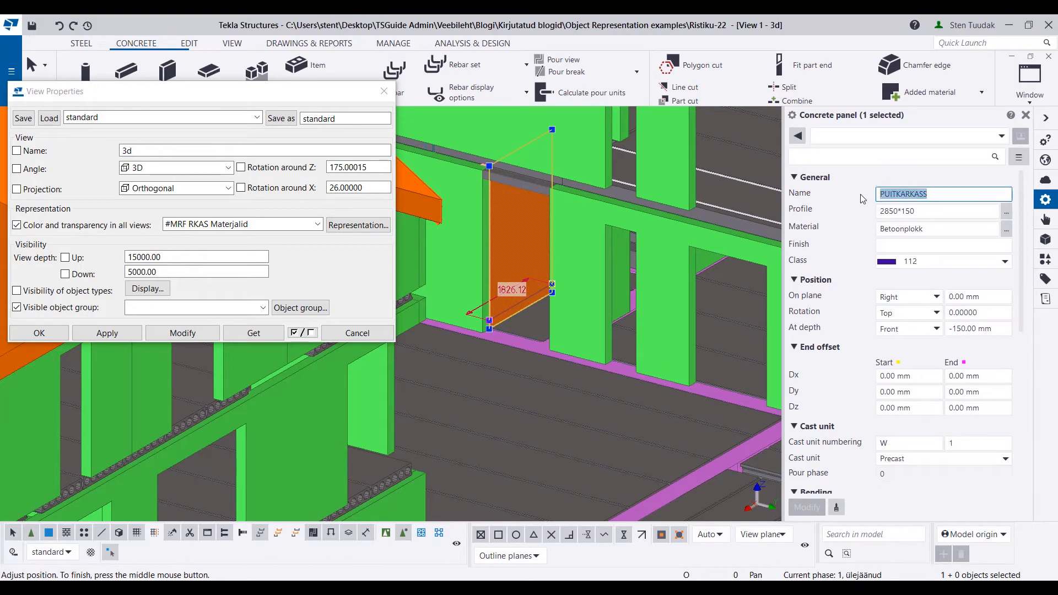
click(935, 192)
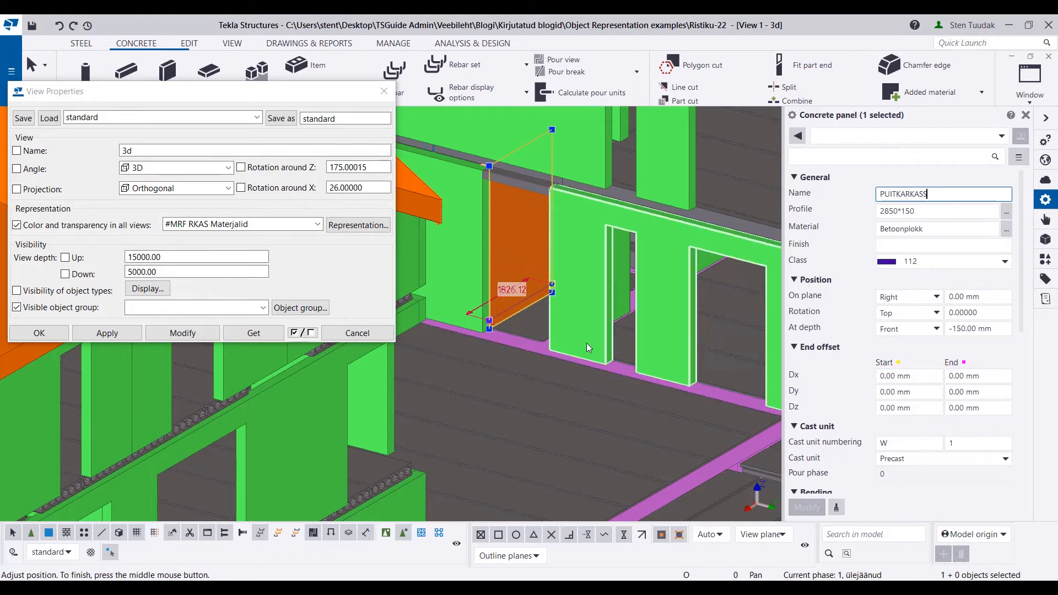
Step: Deselect the panel, inspect the red panel under the roof edge, and look through the available representations
scroll(554, 346, down, 10)
click(483, 229)
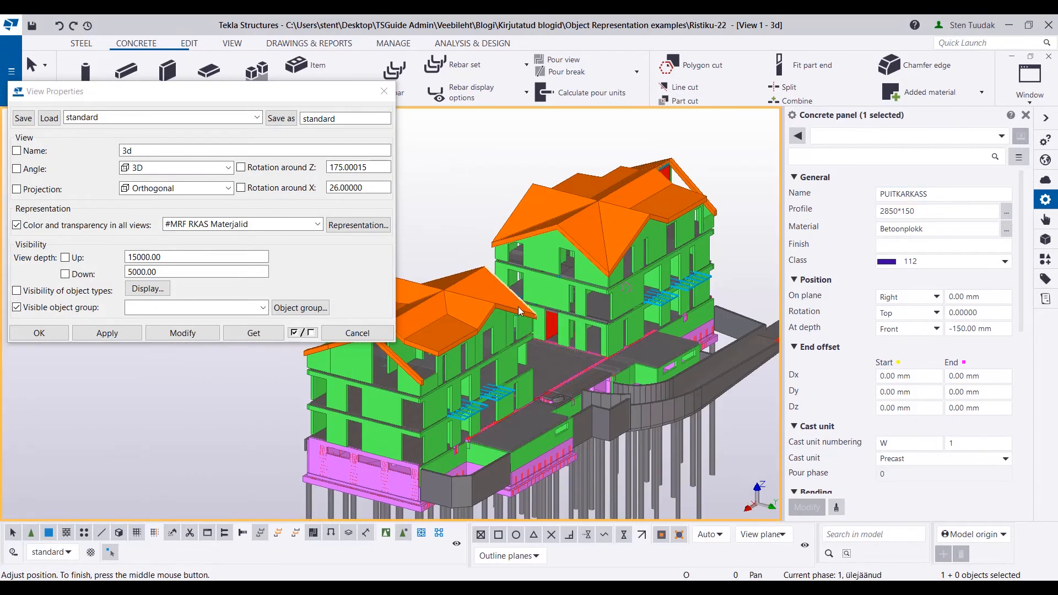
ctrl+middle_drag(564, 339, 436, 337)
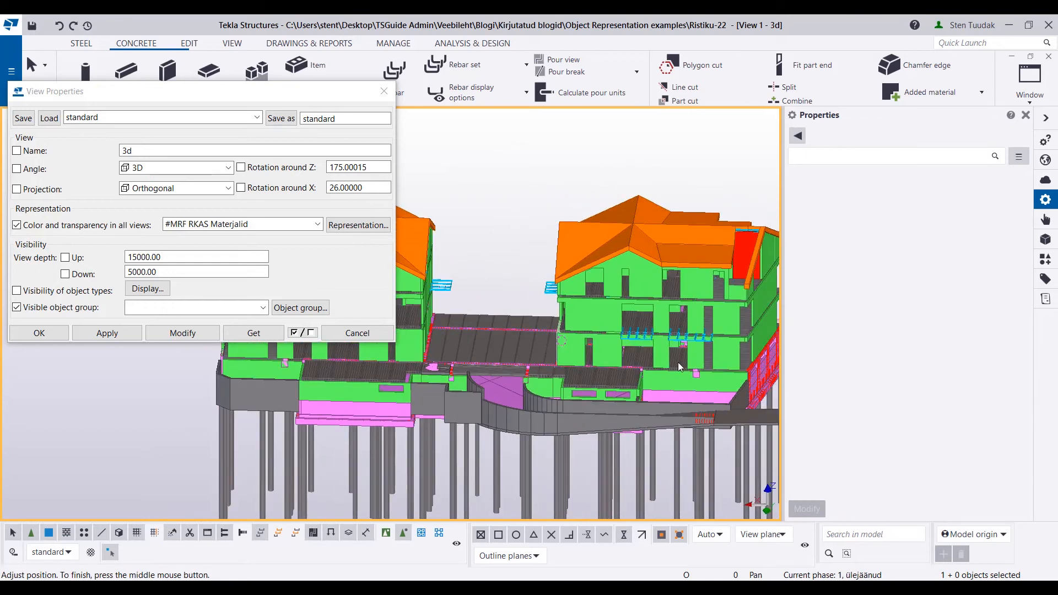
scroll(778, 229, up, 5)
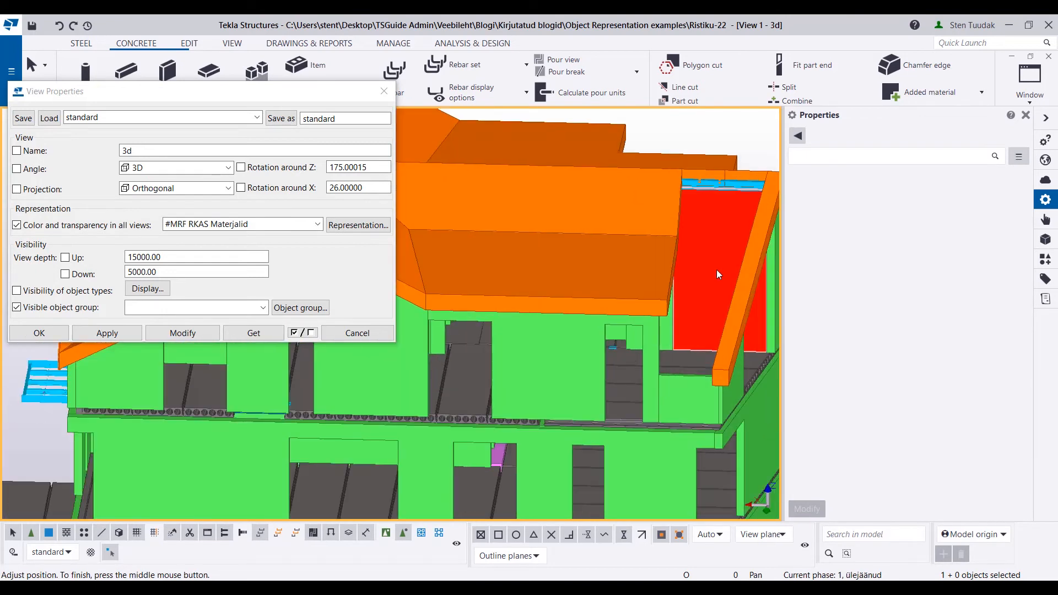
scroll(716, 264, up, 4)
scroll(716, 243, down, 4)
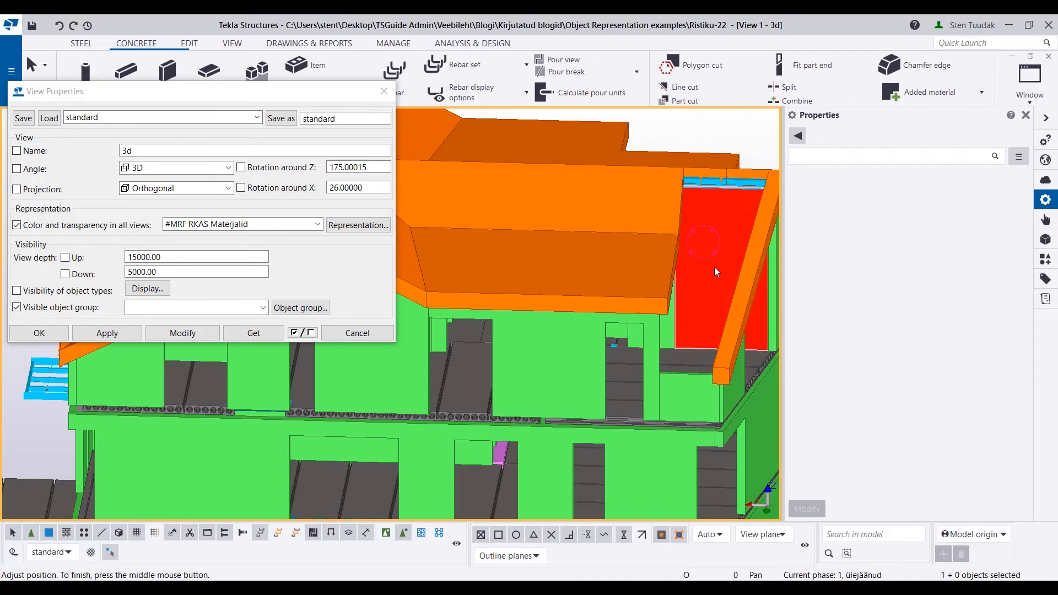
click(319, 224)
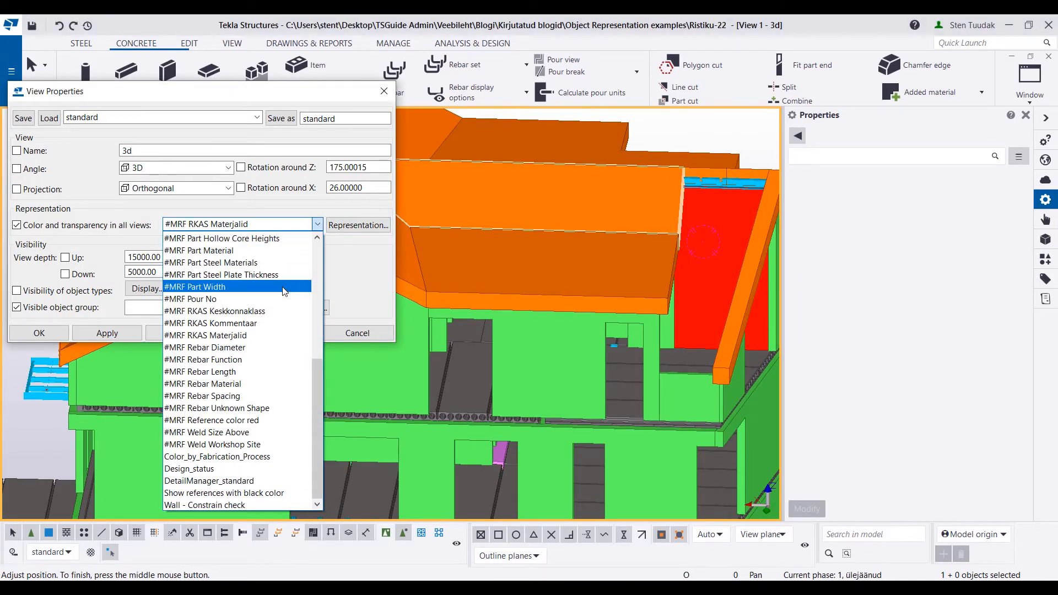
click(269, 347)
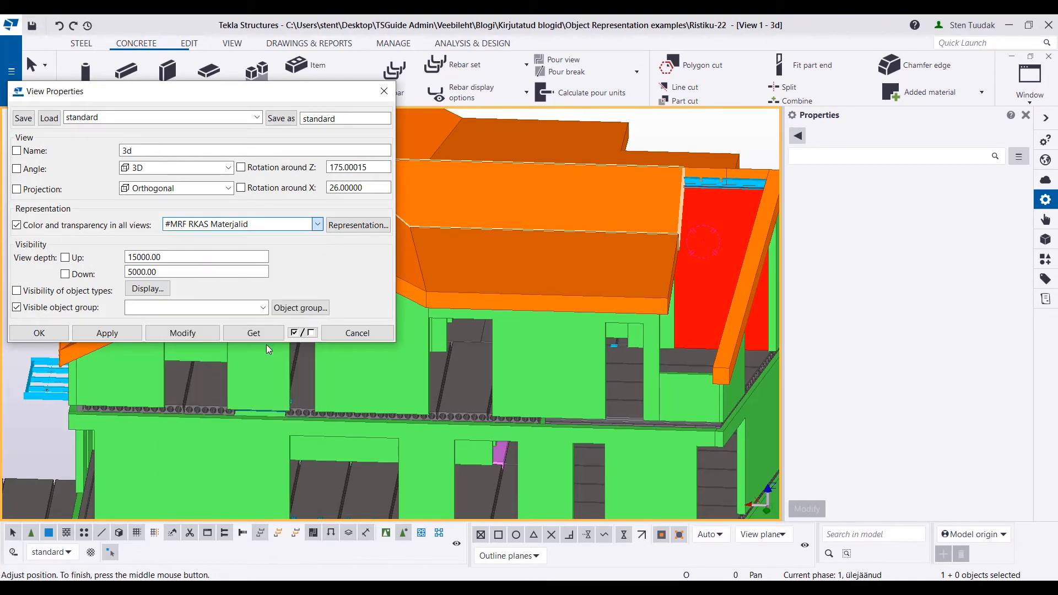
Step: Apply the #MRF Rebar Diameter representation to the 3D view, close the properties pane, and bring the foundation reinforcement into view
click(190, 339)
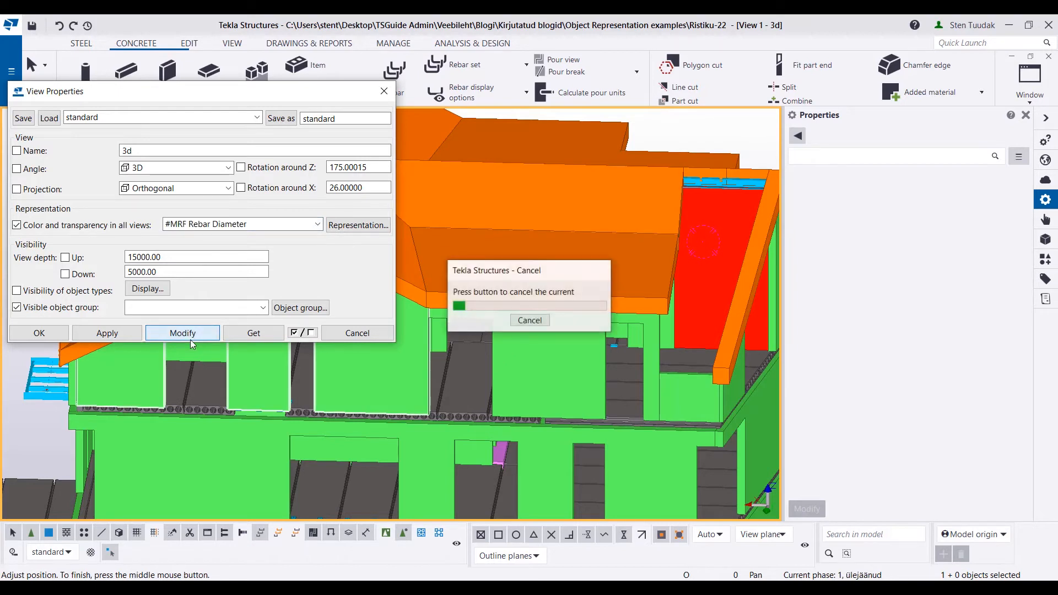
middle_drag(636, 354, 665, 304)
click(1025, 116)
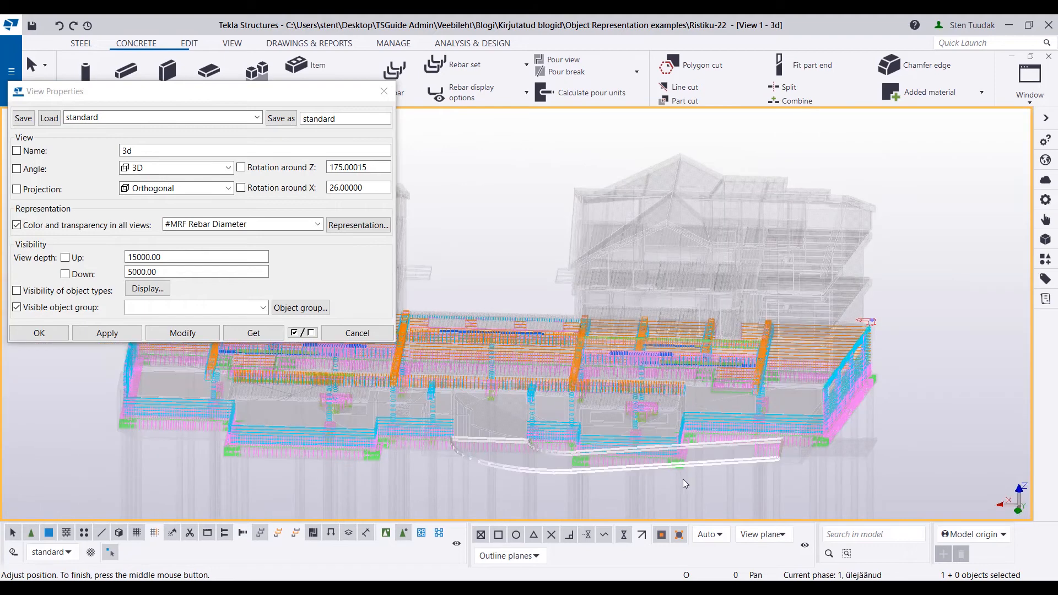
scroll(683, 478, up, 10)
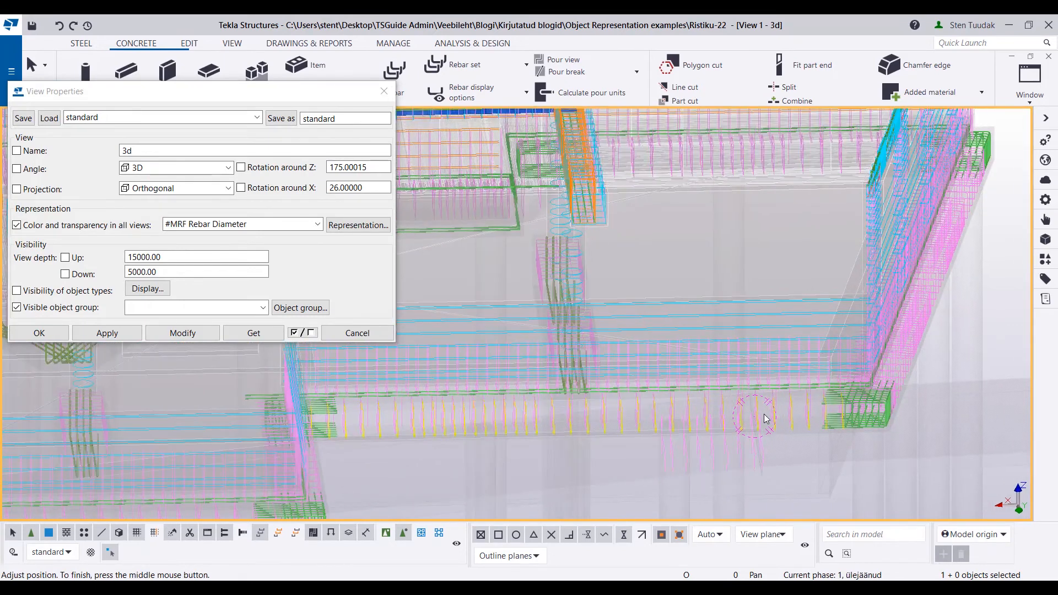
Step: Open the #MRF Rebar Diameter representation settings and compare its color groups with the foundation wall rebars
click(377, 226)
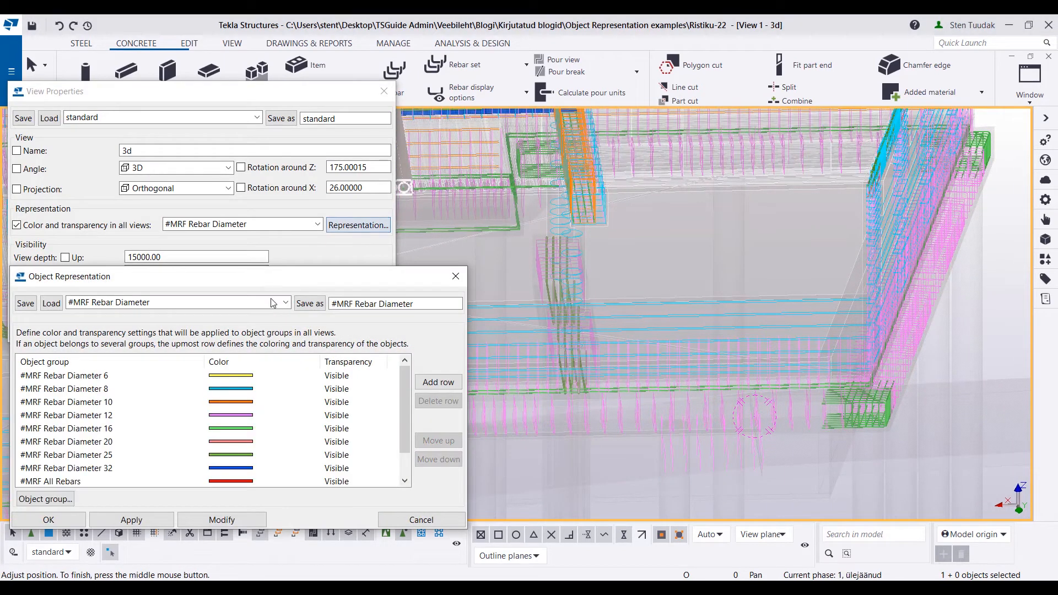
mouse_move(291, 260)
mouse_down()
mouse_move(291, 183)
mouse_move(291, 248)
mouse_up()
scroll(878, 395, up, 4)
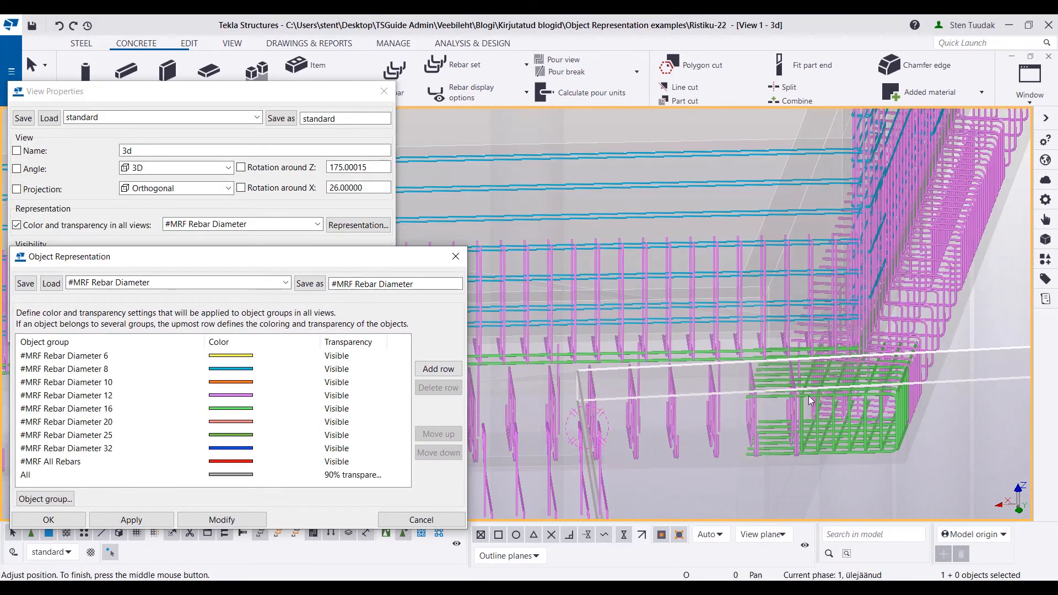
scroll(823, 398, up, 3)
scroll(718, 173, up, 4)
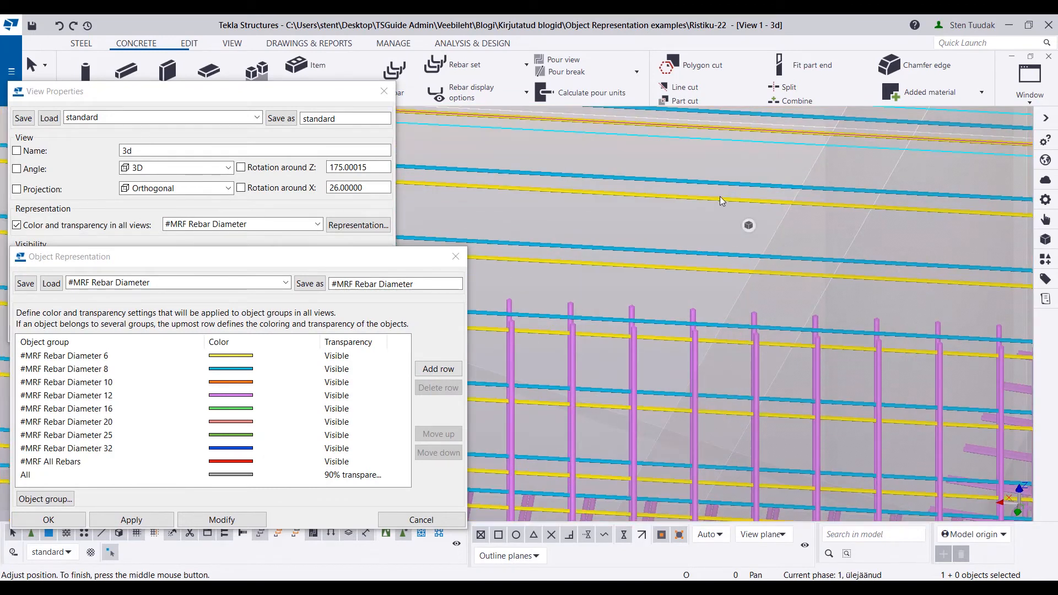
Step: Check the size of a horizontal wall rebar group and of the vertical stirrups, and close the properties pane
double_click(720, 196)
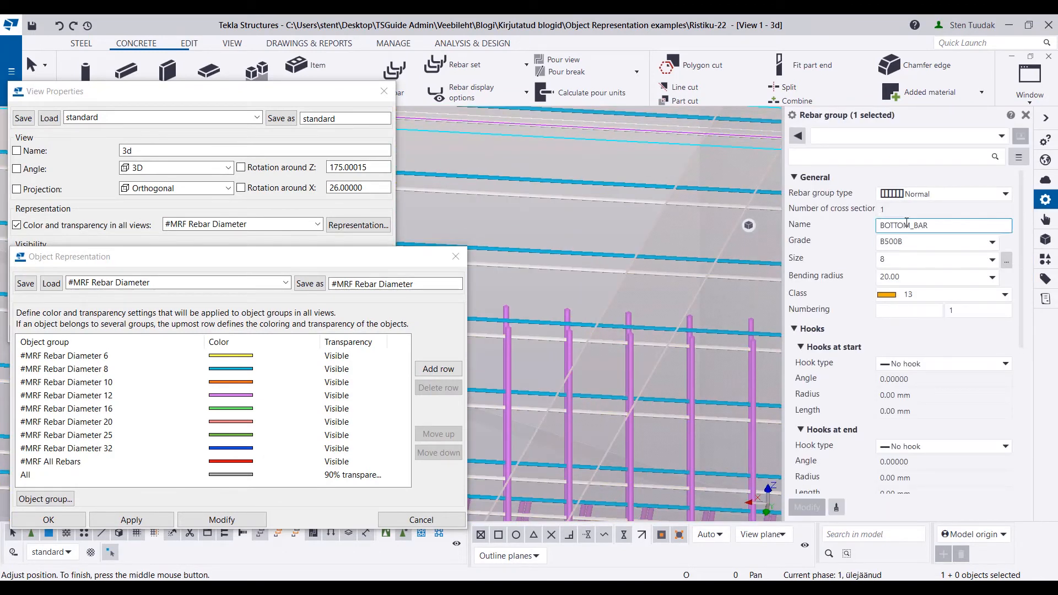
click(629, 365)
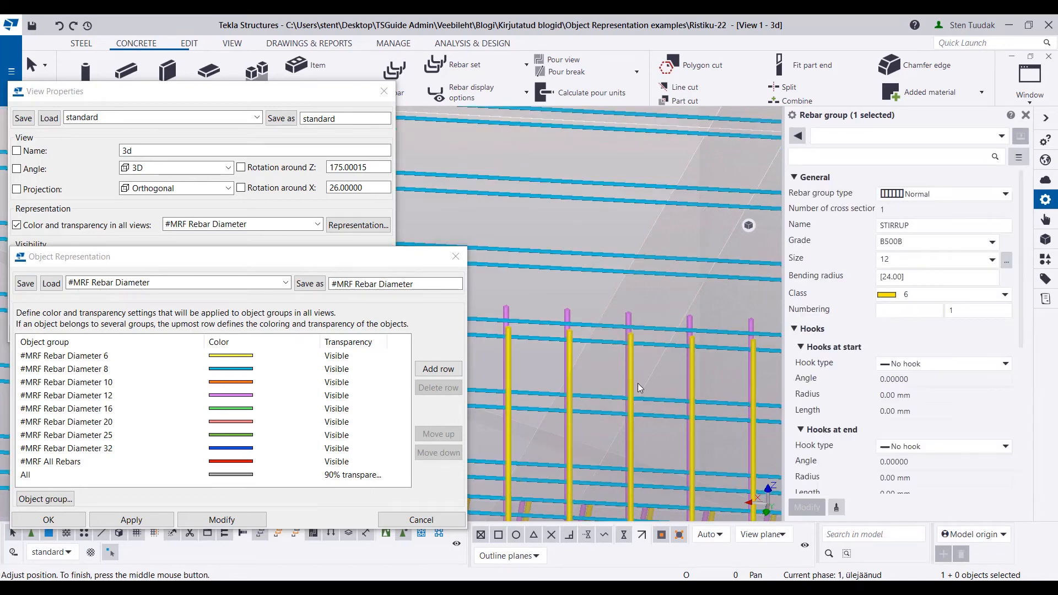
scroll(660, 380, down, 3)
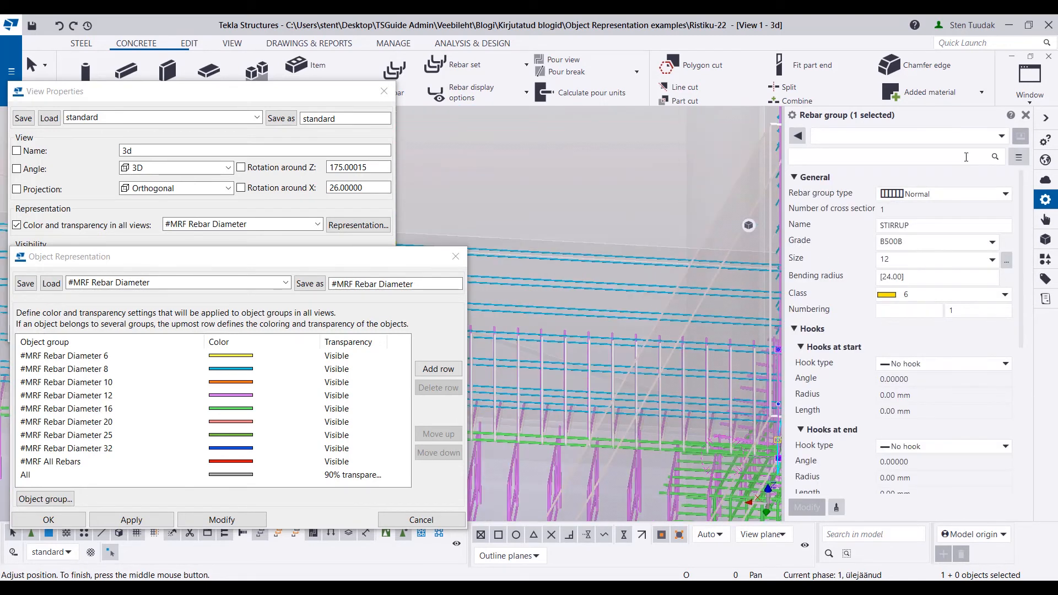
click(1025, 115)
Step: Inspect the diameter colors of the rebars around the foundation corners from several angles, and close the object representation settings
scroll(769, 352, down, 3)
middle_drag(769, 351, 827, 366)
ctrl+middle_drag(642, 375, 936, 278)
middle_drag(734, 378, 887, 270)
middle_drag(660, 371, 787, 297)
middle_drag(699, 341, 832, 297)
mouse_move(619, 375)
middle_down()
mouse_move(779, 286)
mouse_move(970, 234)
middle_up()
middle_drag(648, 361, 939, 368)
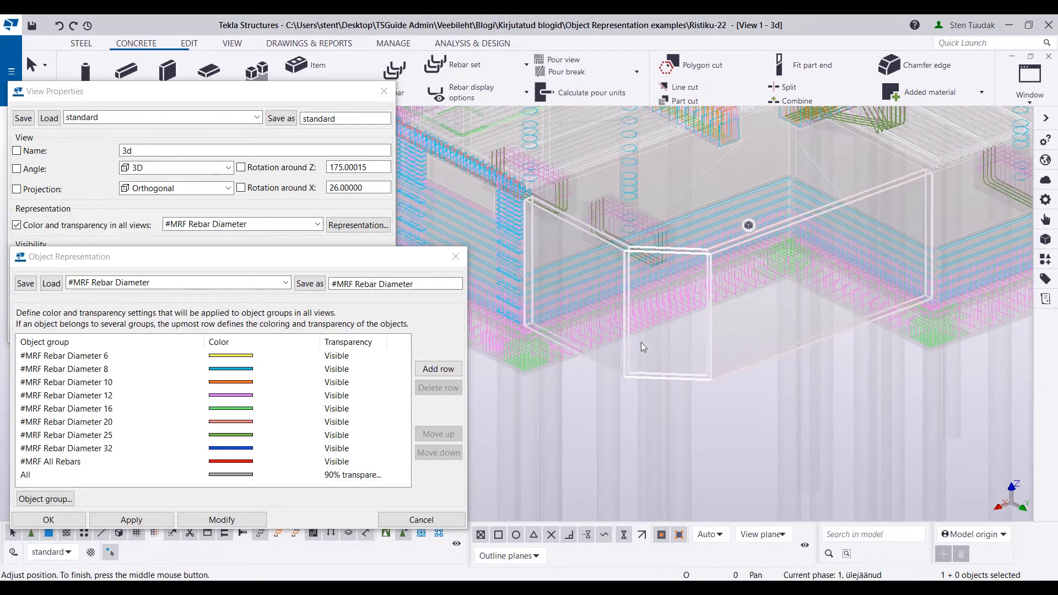
middle_drag(640, 342, 806, 306)
click(455, 256)
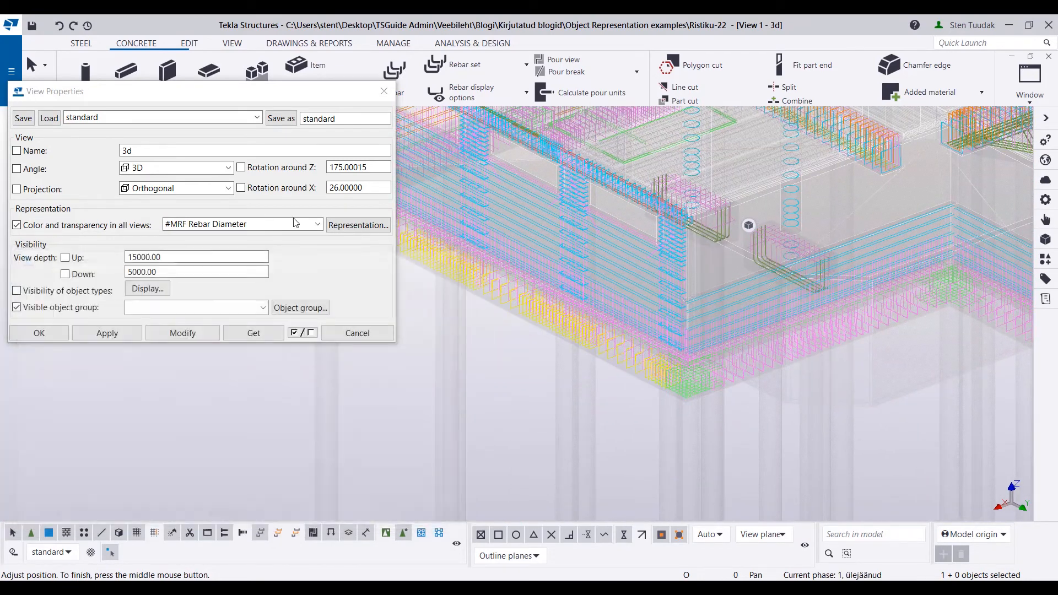
Step: Apply the #MRF Rebar Function representation to the 3D view
click(301, 226)
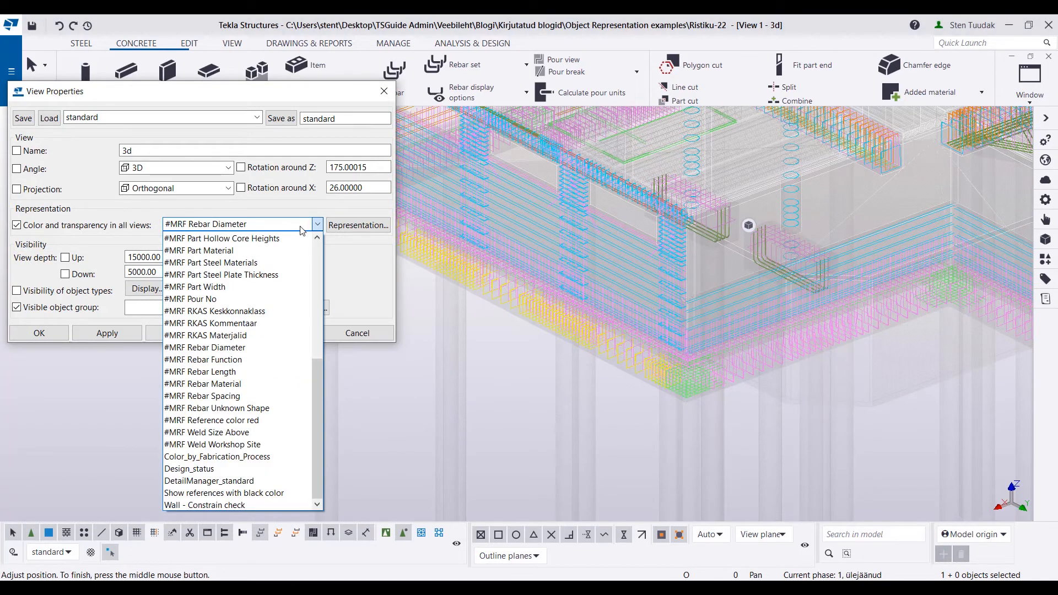
click(256, 360)
click(187, 334)
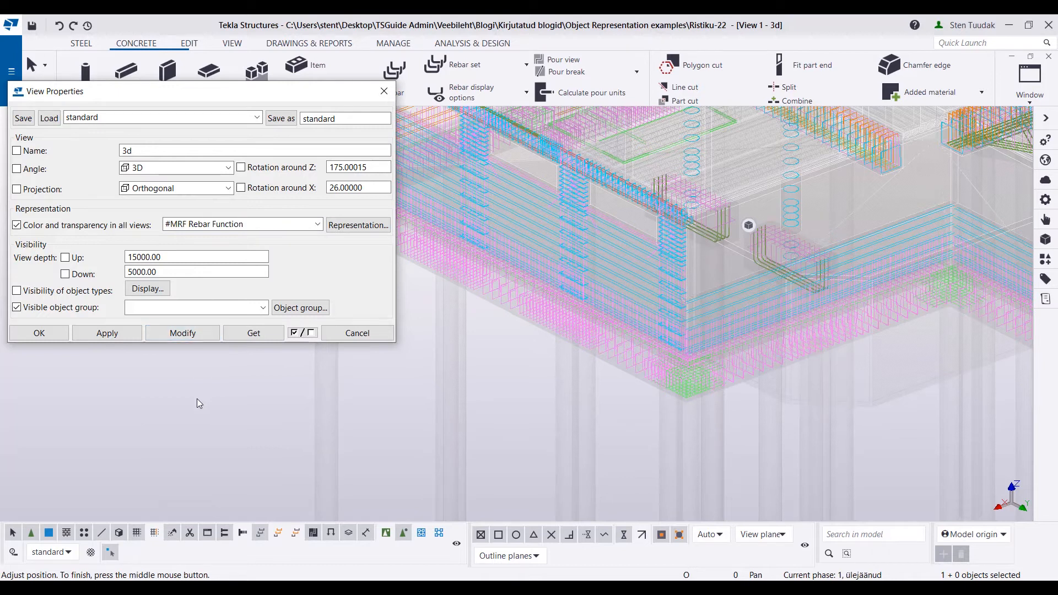
click(191, 334)
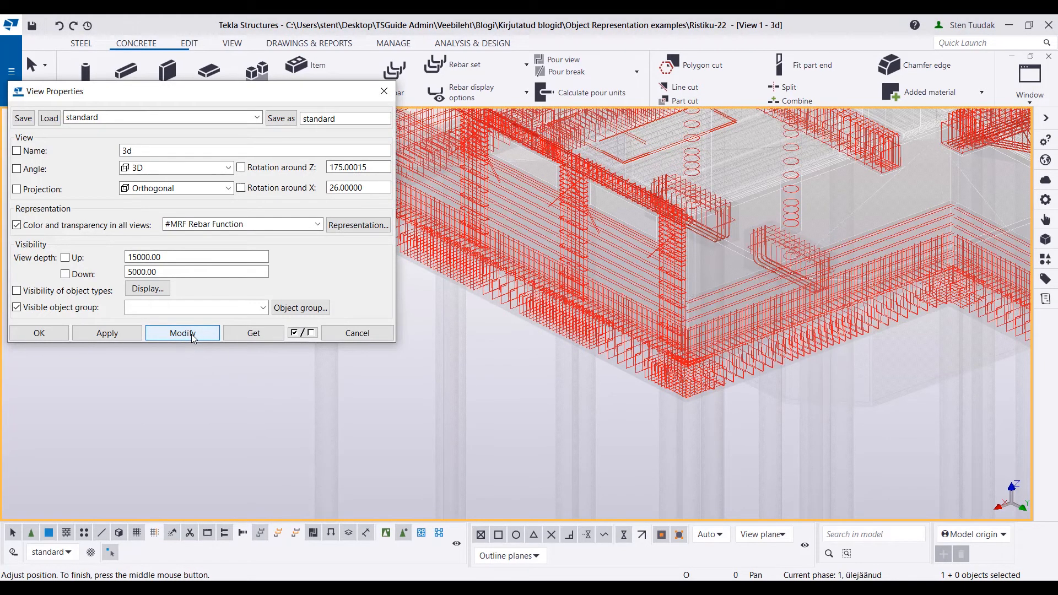
Step: Compare the color groups of the #MRF Rebar Function representation with the foundation rebars, and close the settings
click(356, 228)
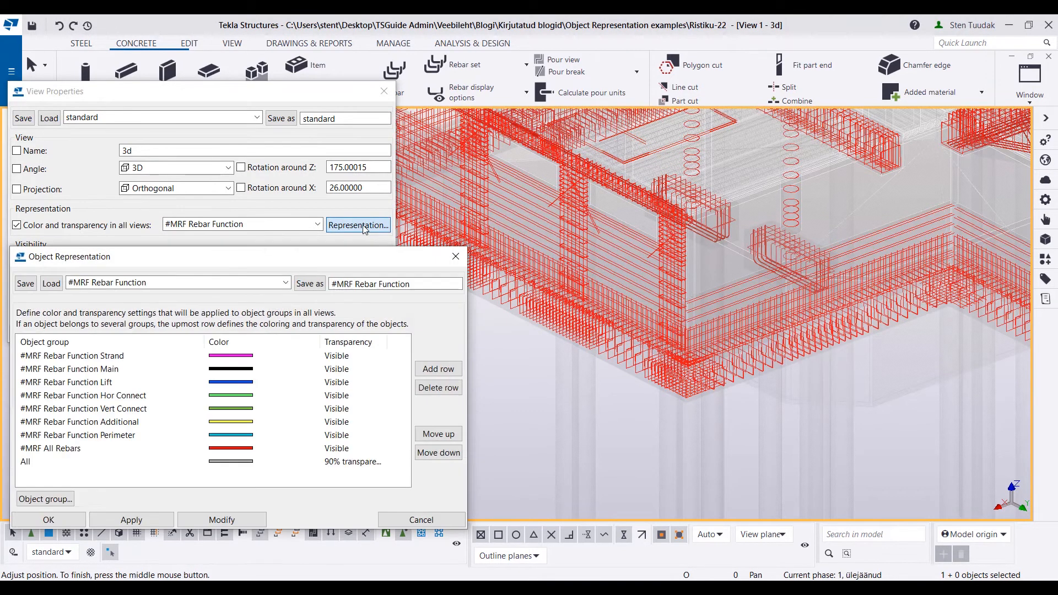
drag(322, 260, 318, 258)
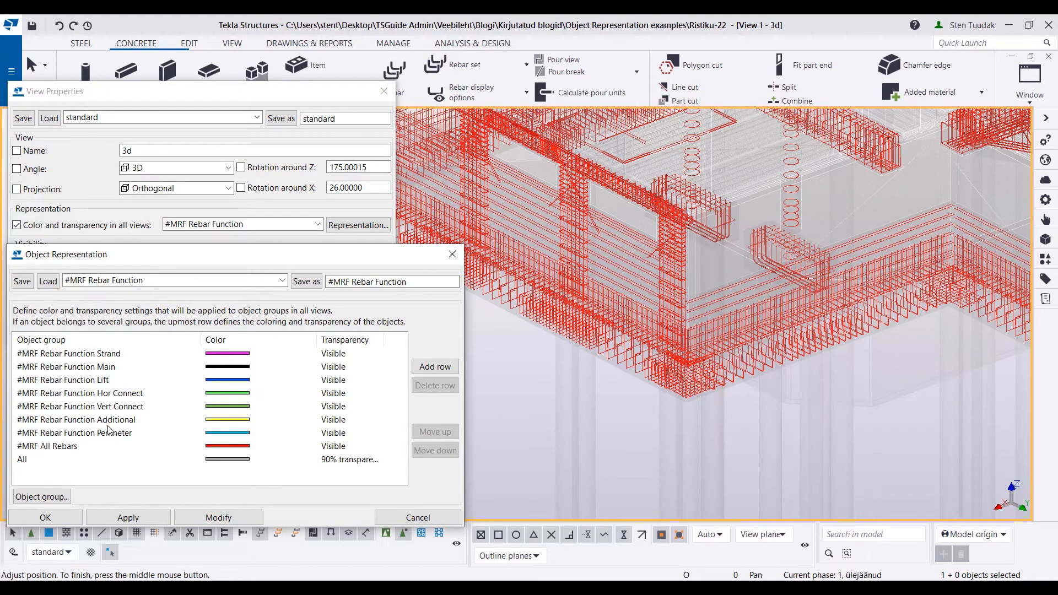
scroll(709, 337, down, 5)
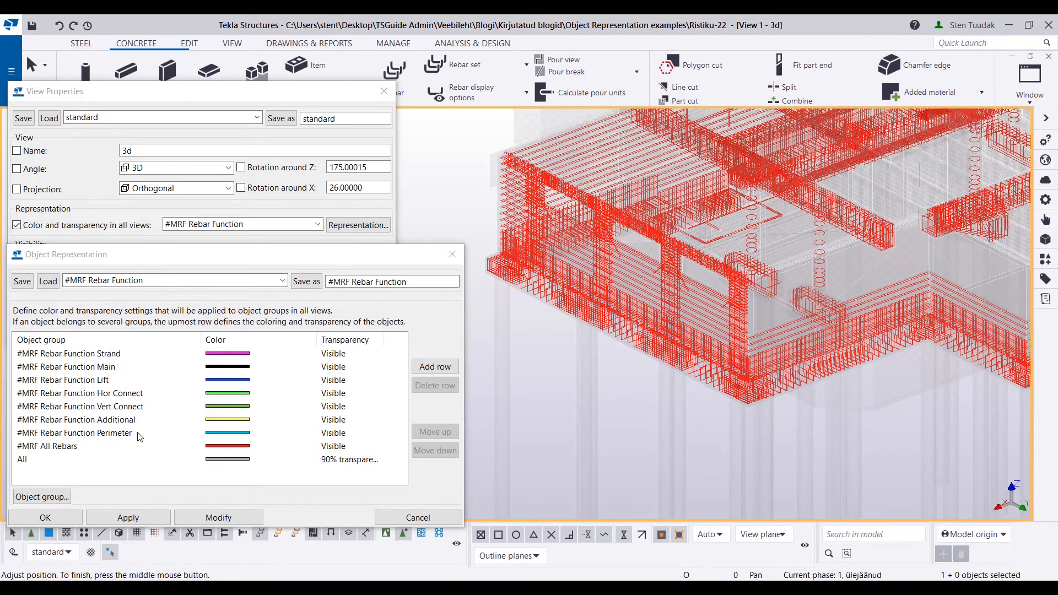
scroll(738, 291, up, 2)
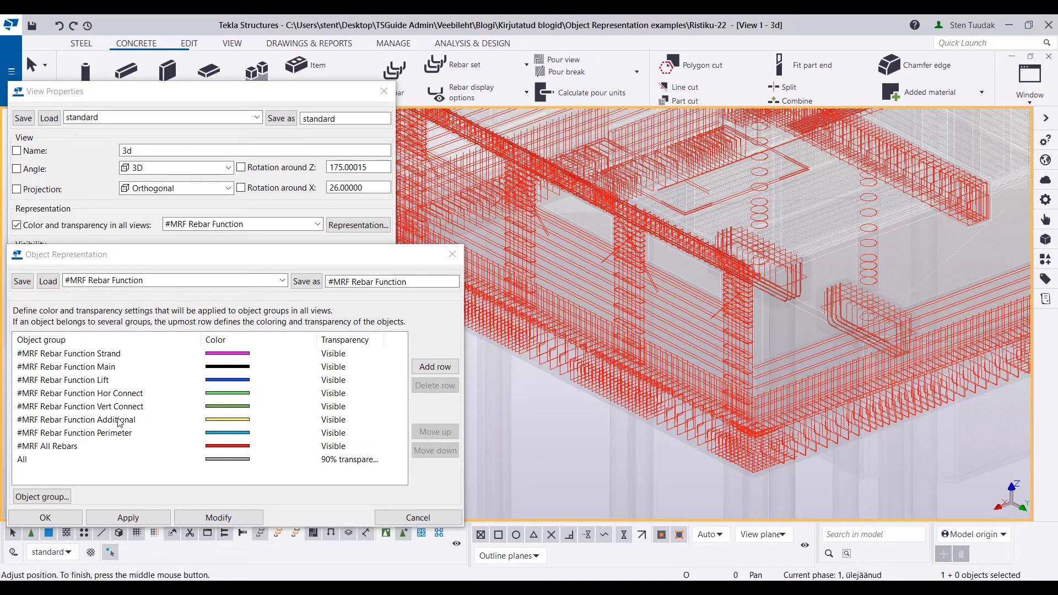
ctrl+middle_drag(647, 298, 680, 295)
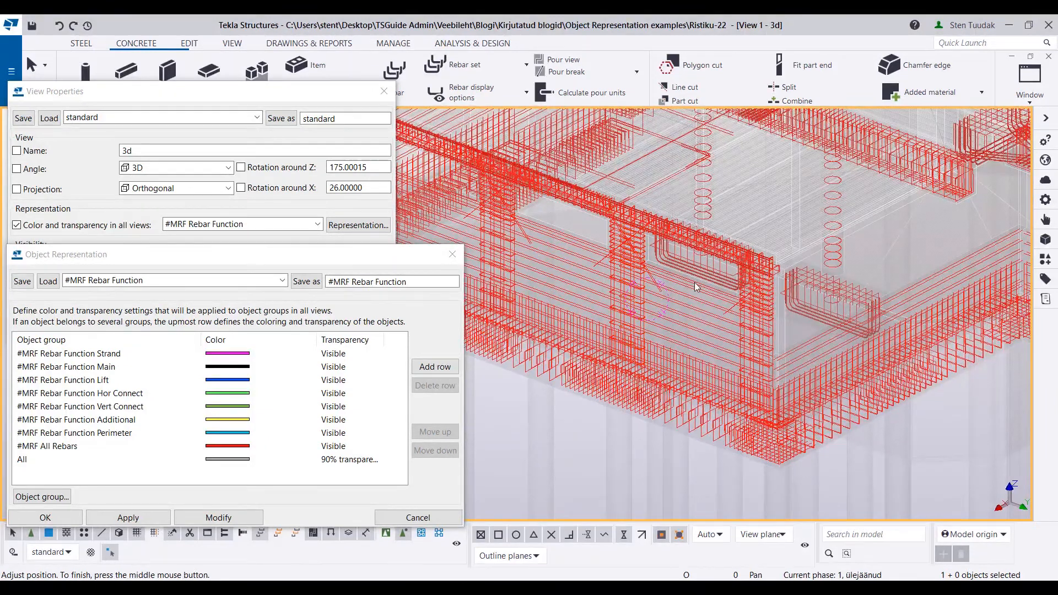
scroll(747, 375, down, 2)
middle_drag(747, 374, 708, 451)
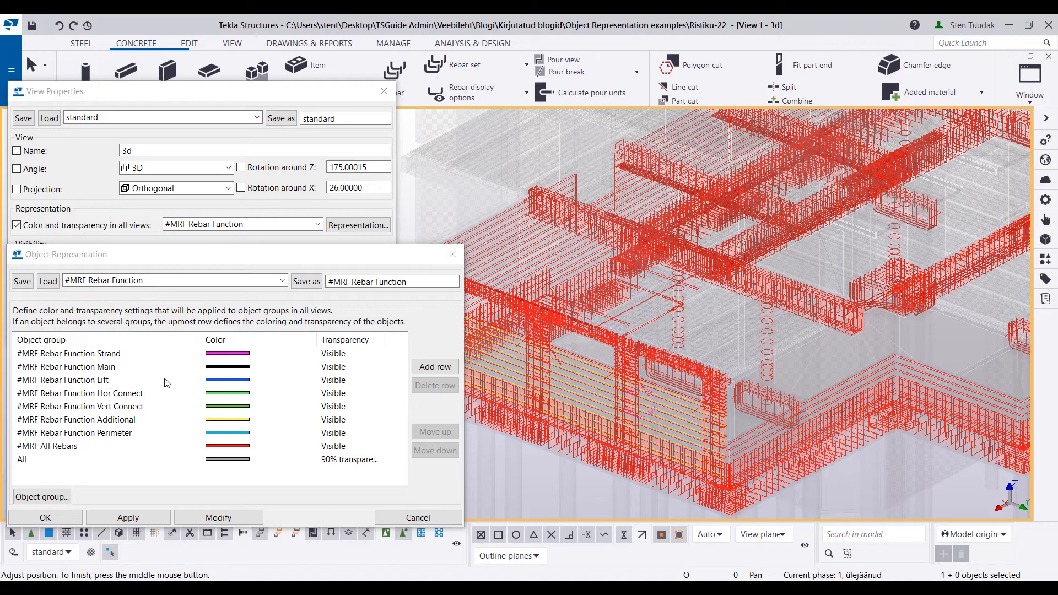
click(452, 254)
Step: View the foundation reinforcement from the side and choose #MRF Rebar Length as the color and transparency representation
scroll(651, 309, down, 2)
scroll(651, 309, down, 2)
scroll(788, 300, up, 2)
ctrl+middle_drag(788, 300, 677, 295)
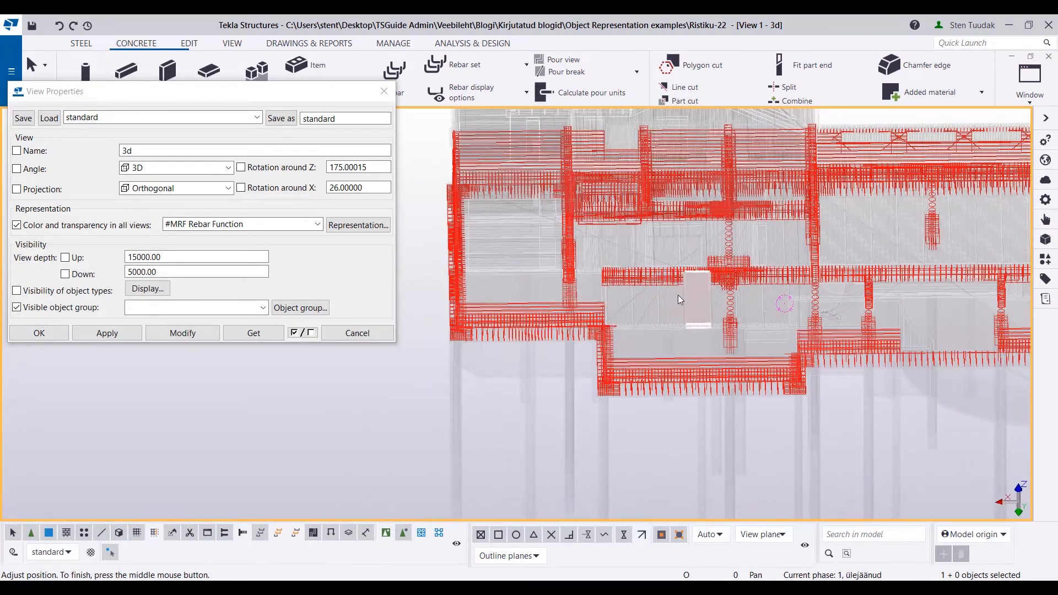
click(317, 224)
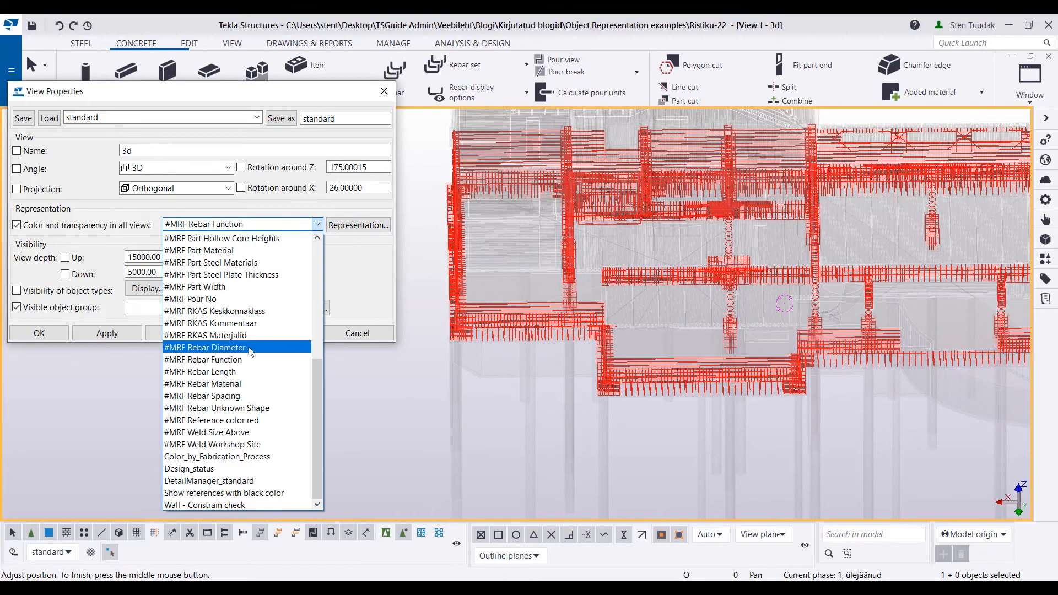
click(246, 371)
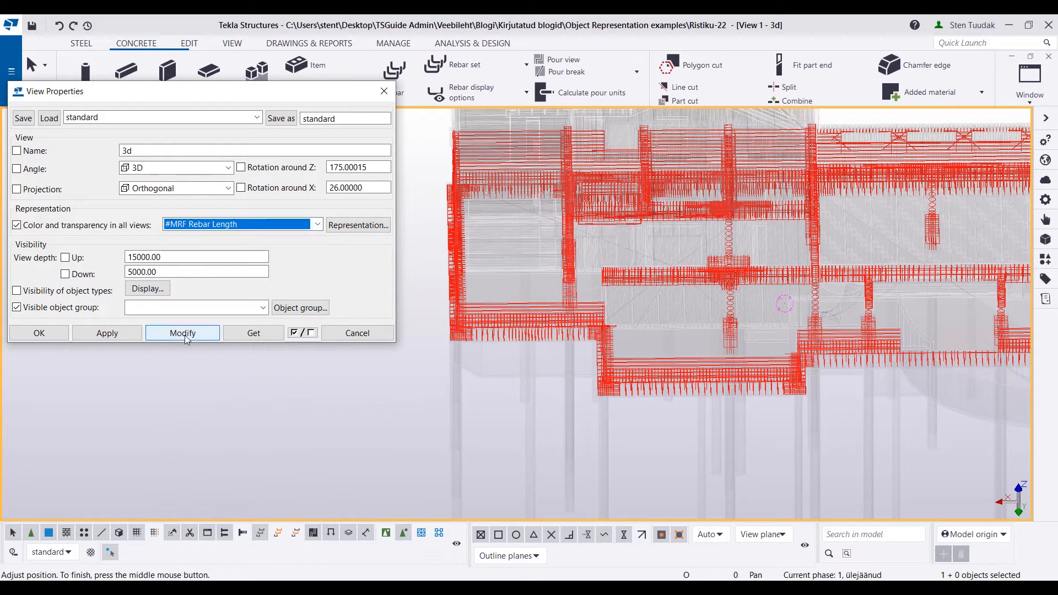
Step: Open the #MRF Rebar Length group settings, arrange both dialogs so neither covers the other, and apply the representation to the view
click(359, 225)
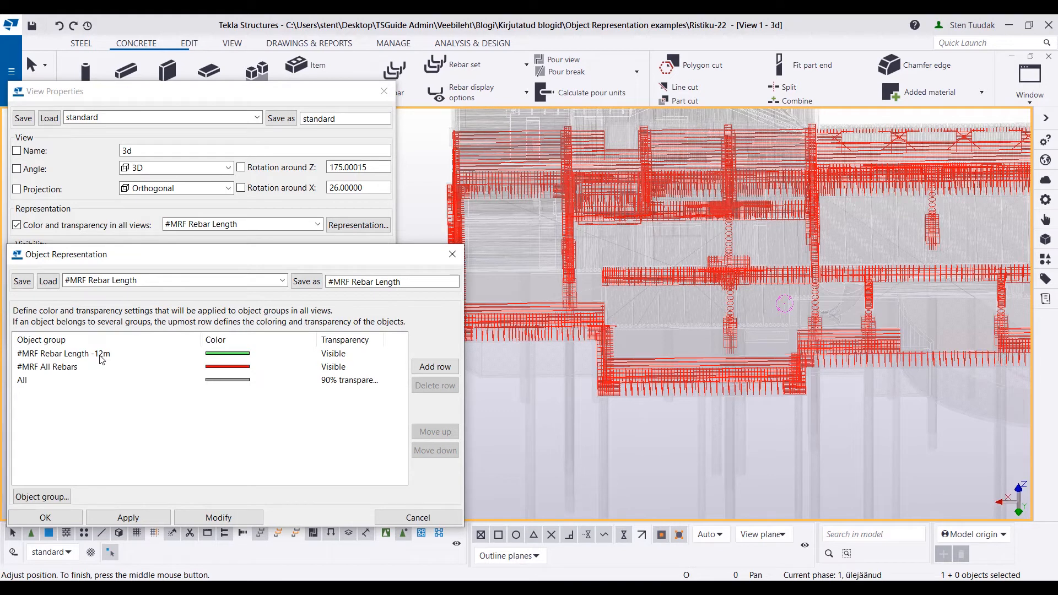
drag(238, 248, 252, 340)
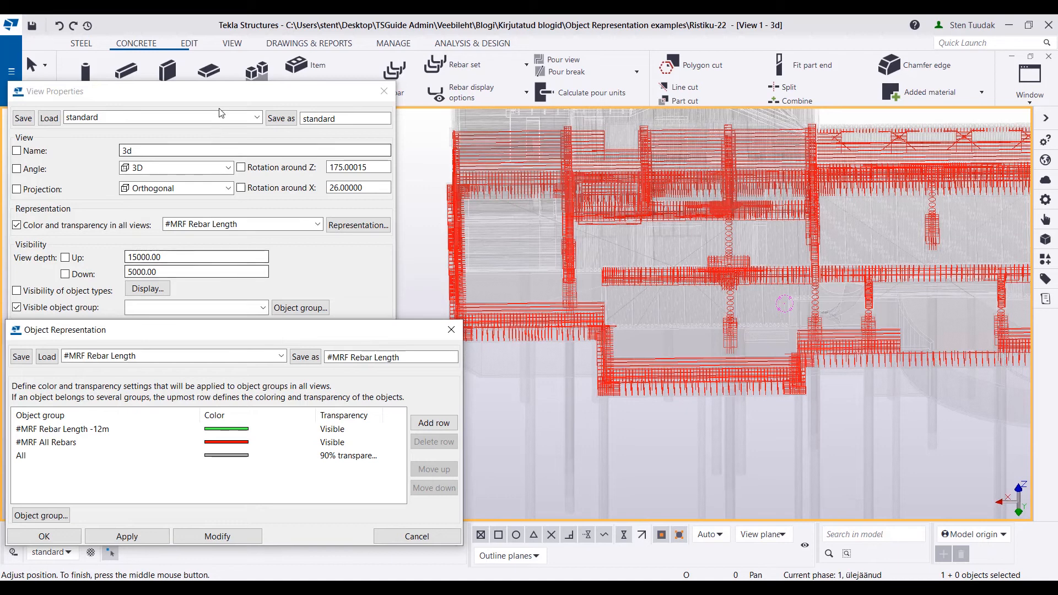
drag(220, 92, 231, 64)
click(179, 307)
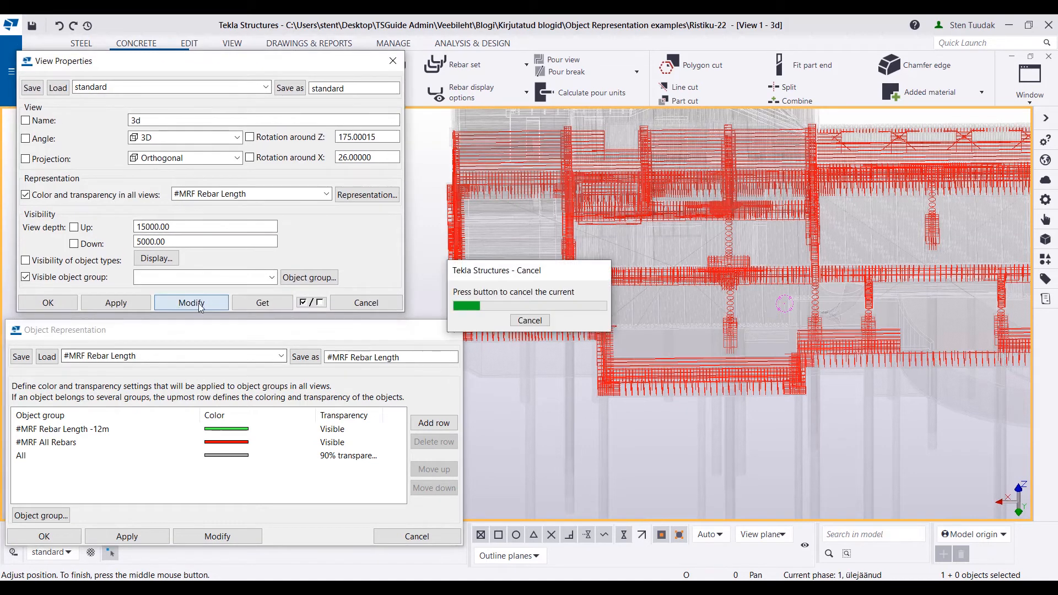
Step: Inquire one of the red horizontal rebar groups in the foundation wall to check its bar length, and close the report
ctrl+middle_drag(494, 262, 739, 335)
scroll(666, 320, up, 5)
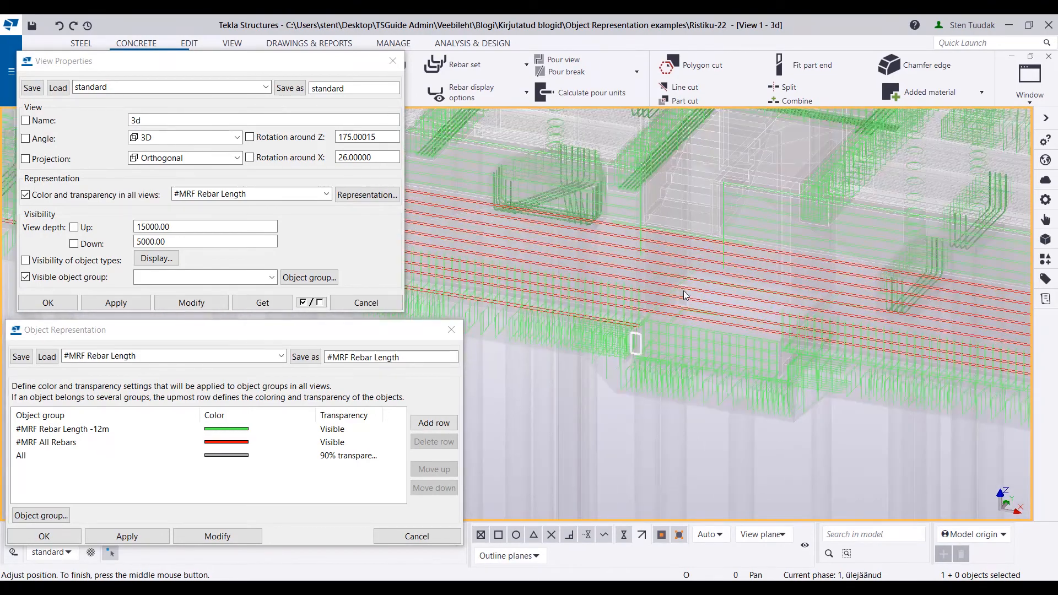
scroll(738, 302, up, 4)
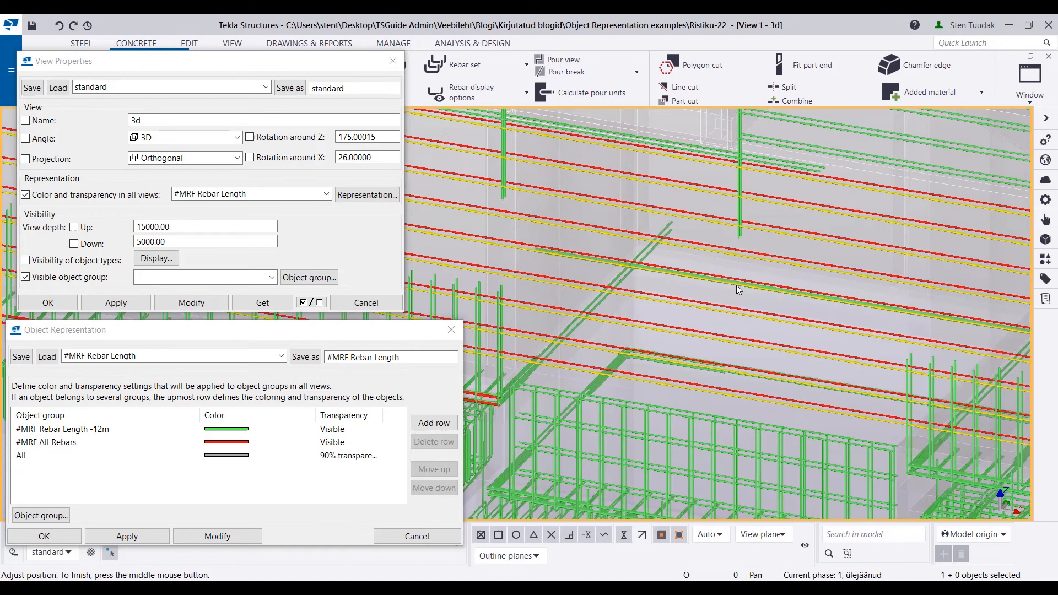
right_click(736, 308)
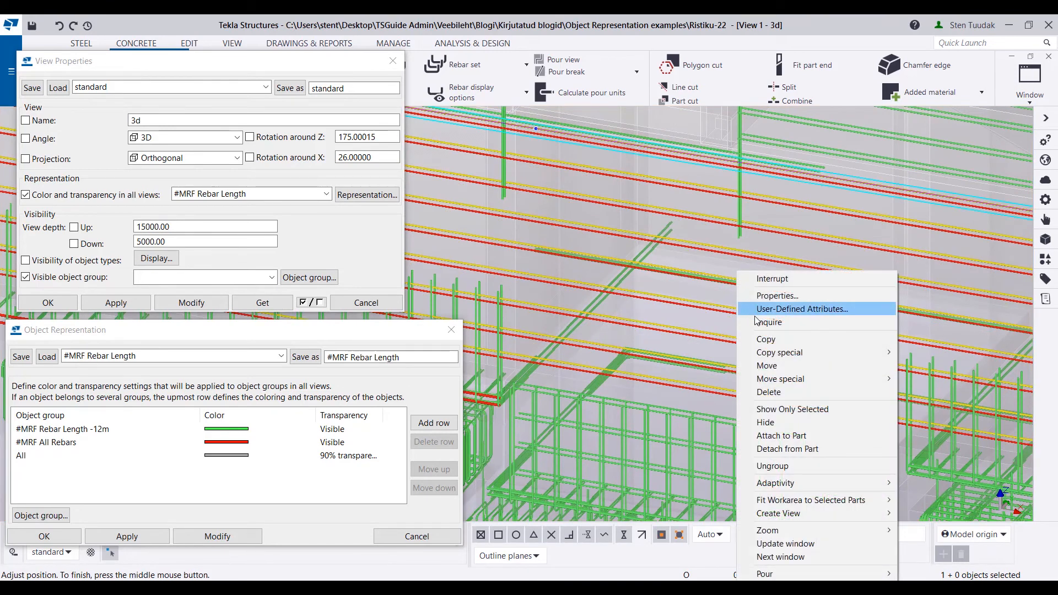
click(757, 322)
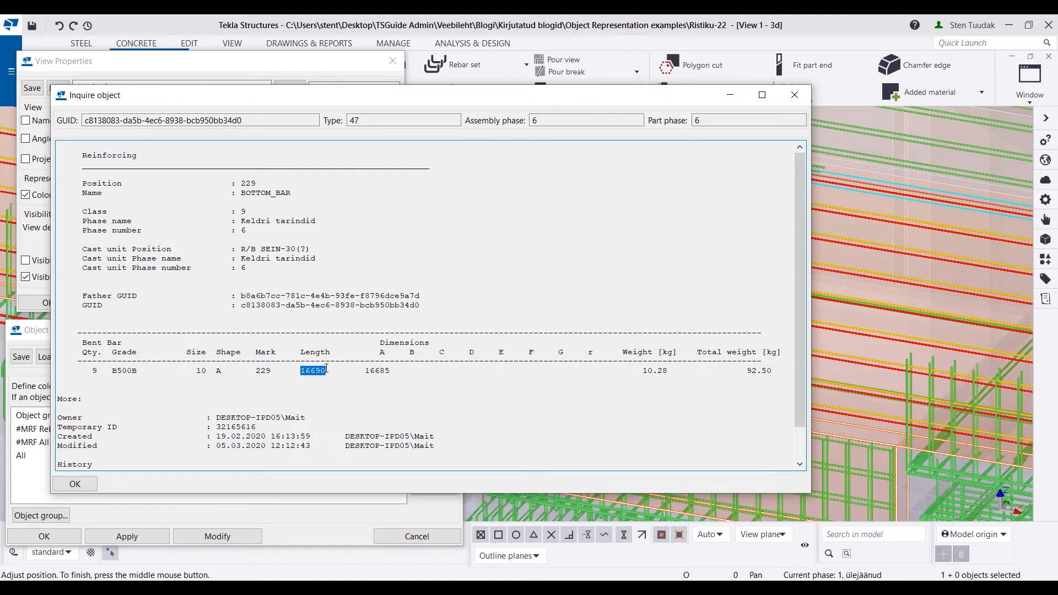
click(795, 95)
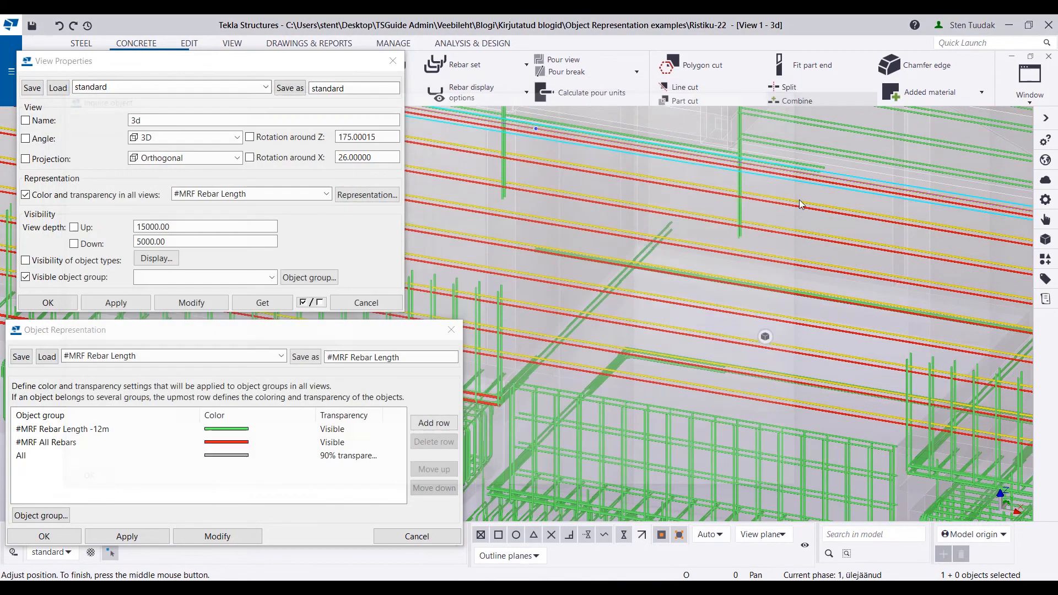
Step: Deselect the rebar group, inspect the red bars along the foundation wall, and close the object representation settings
scroll(717, 331, down, 2)
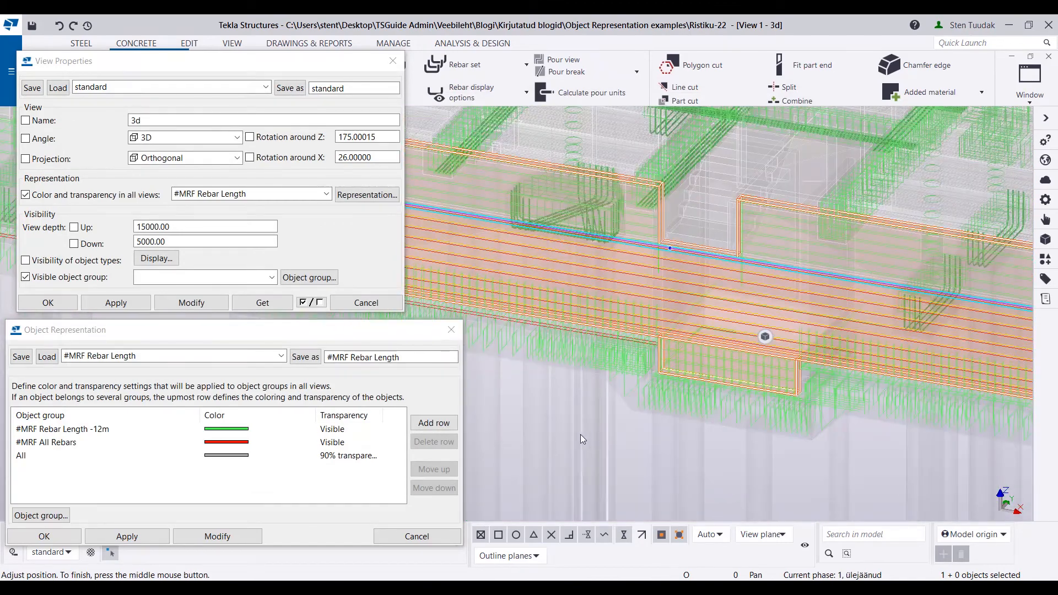
click(633, 441)
scroll(686, 363, down, 2)
mouse_move(686, 363)
ctrl+middle_down()
mouse_move(760, 373)
mouse_move(685, 378)
mouse_move(838, 344)
ctrl+middle_up()
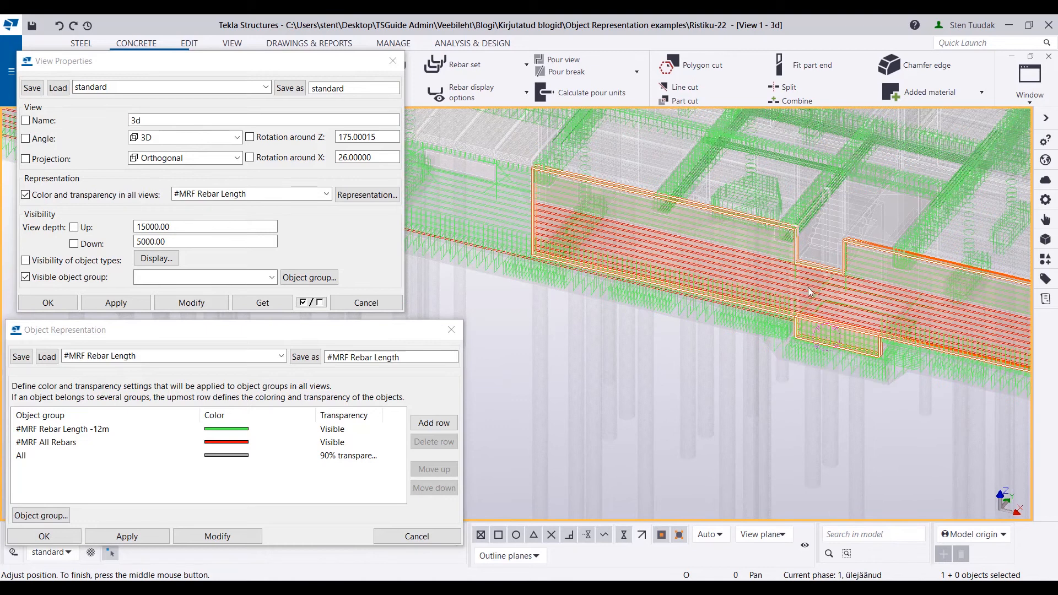
click(451, 330)
Step: Apply the #MRF Rebar Material representation to the 3D view
click(324, 195)
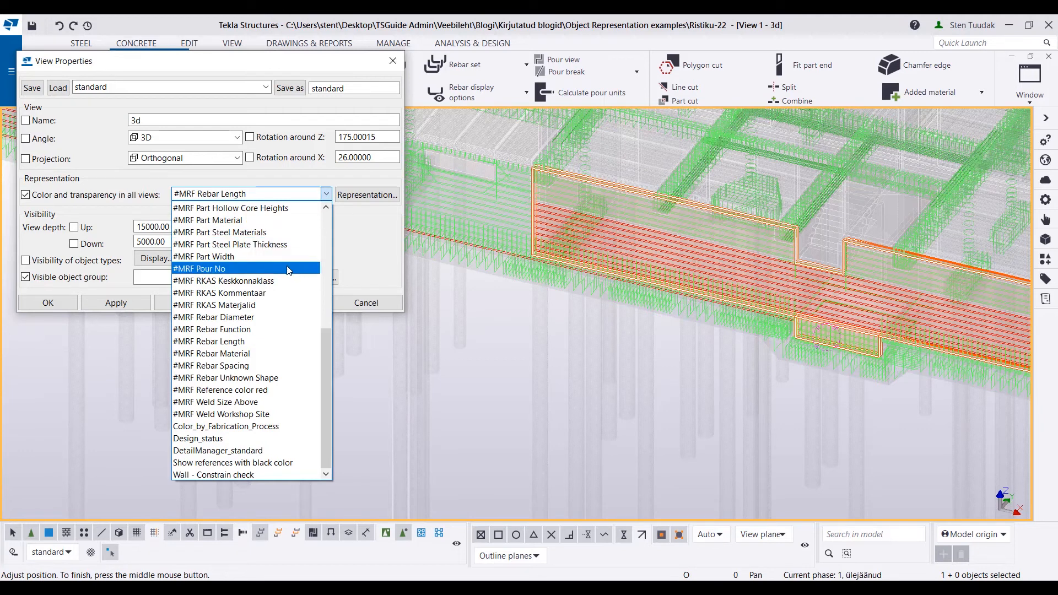
click(256, 351)
click(188, 302)
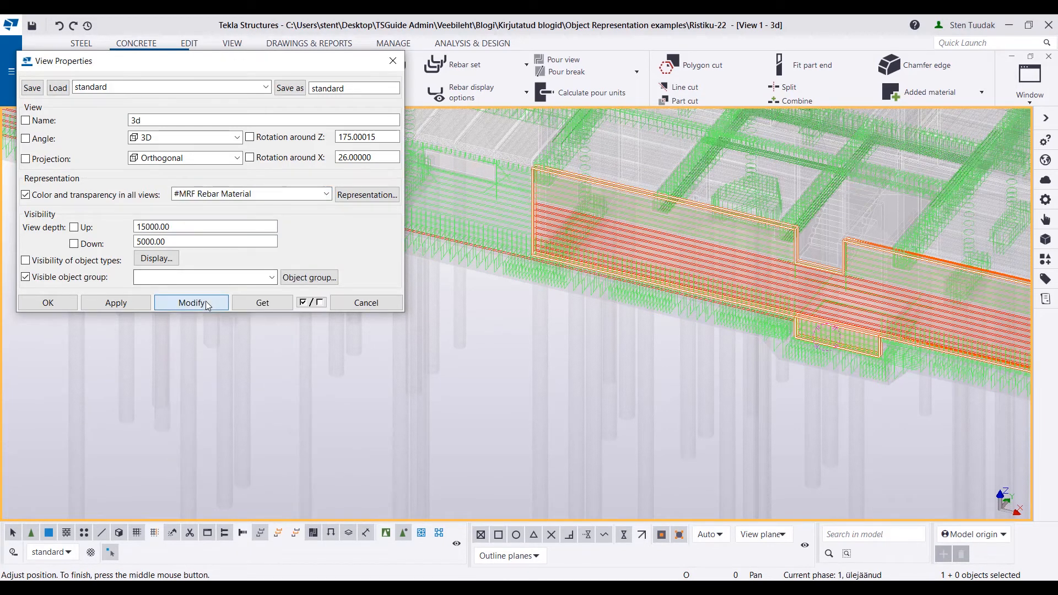
Step: Open the #MRF Rebar Material representation settings and locate the isolated red rebar group below the foundation
click(386, 198)
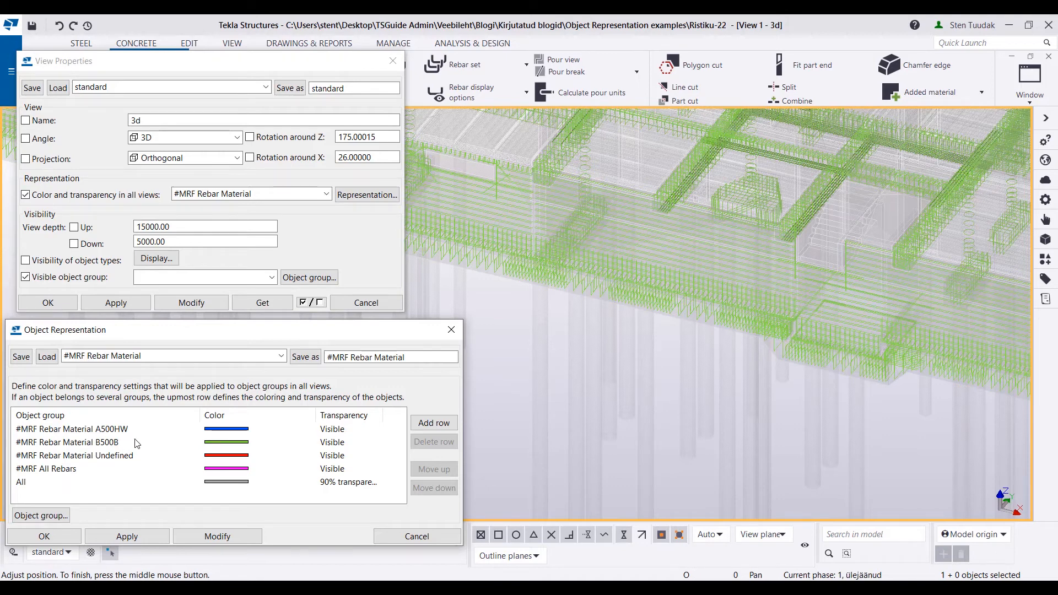
middle_drag(771, 282, 818, 345)
scroll(816, 345, down, 3)
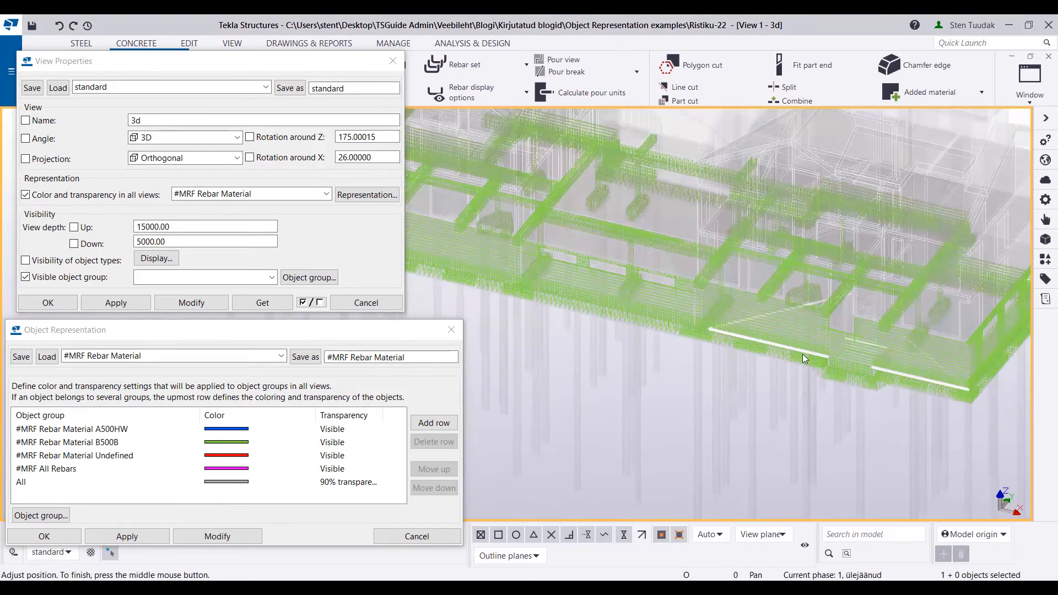
ctrl+middle_drag(735, 329, 797, 323)
scroll(624, 348, up, 6)
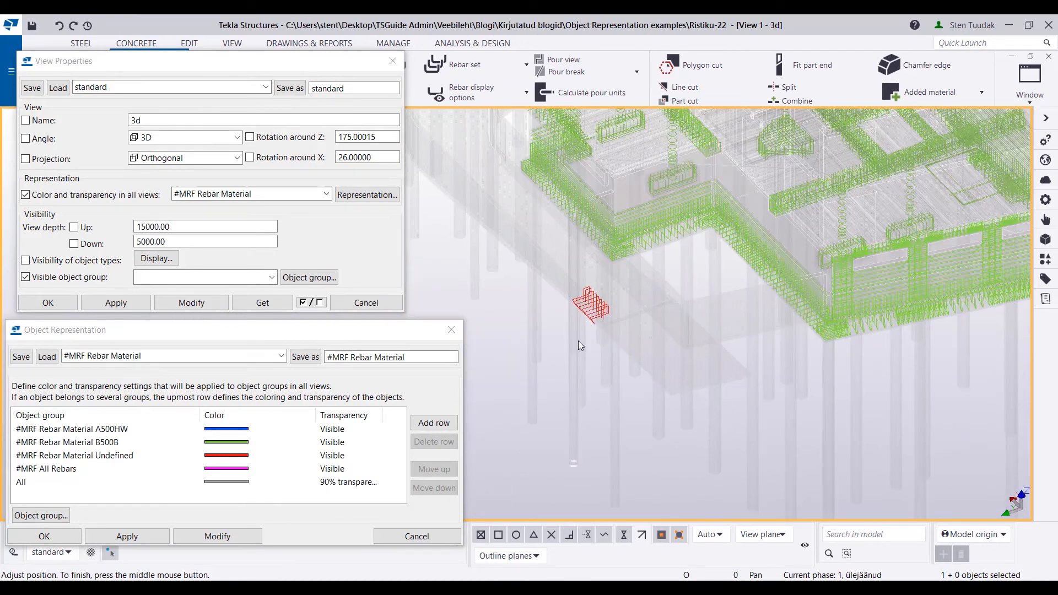
scroll(600, 305, up, 4)
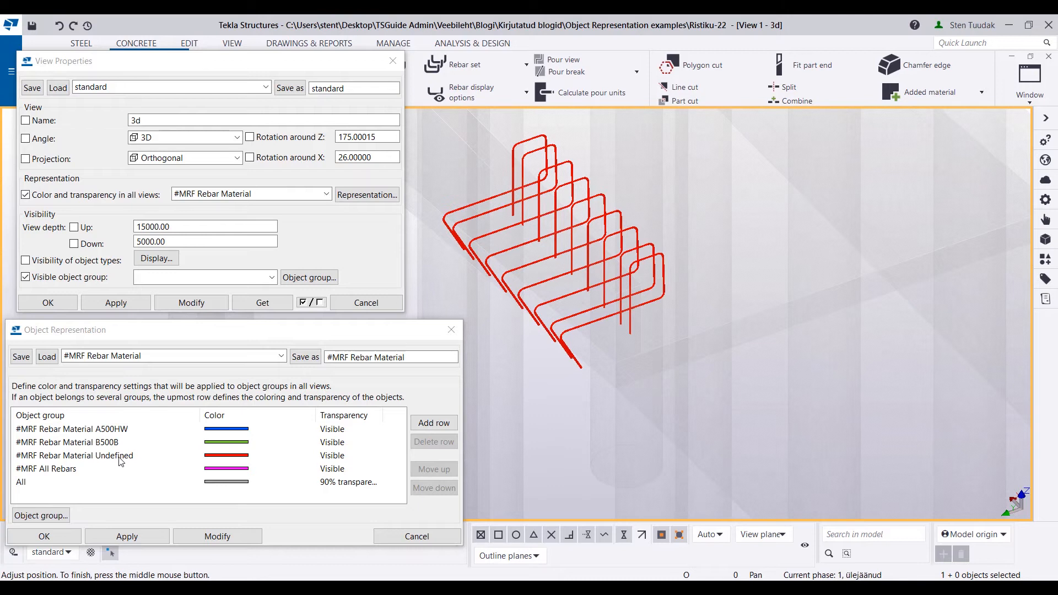
Step: Show the properties of the red rebar group to check its grade, and deselect the group
click(625, 280)
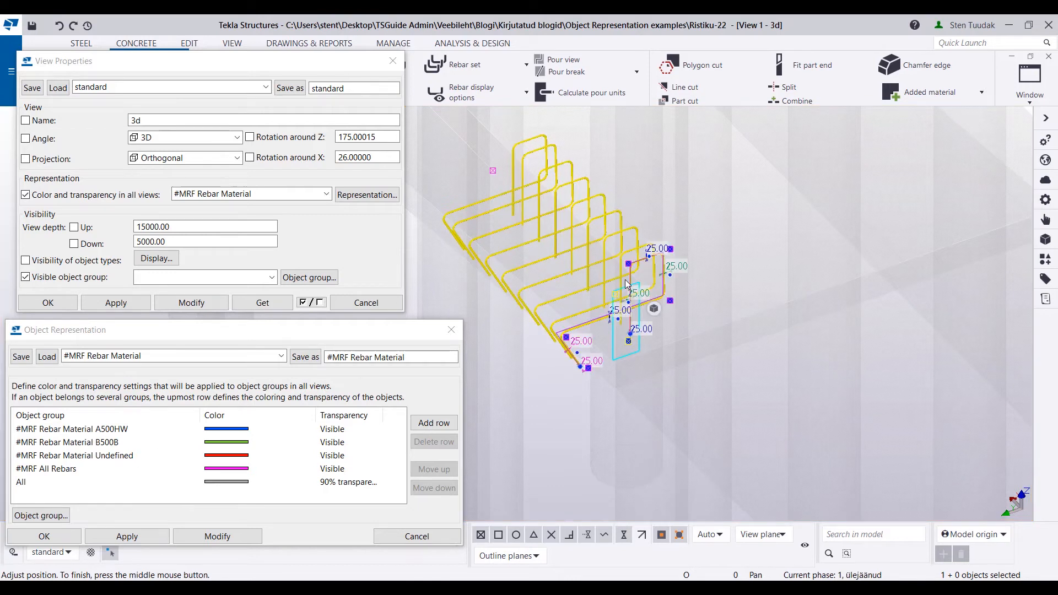
click(1045, 200)
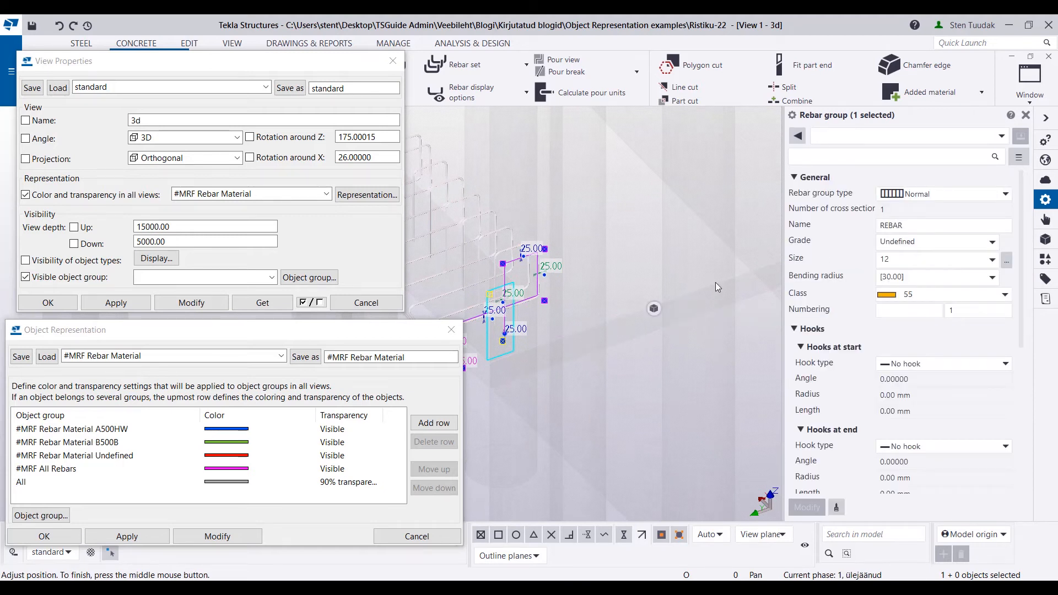
middle_drag(512, 292, 633, 277)
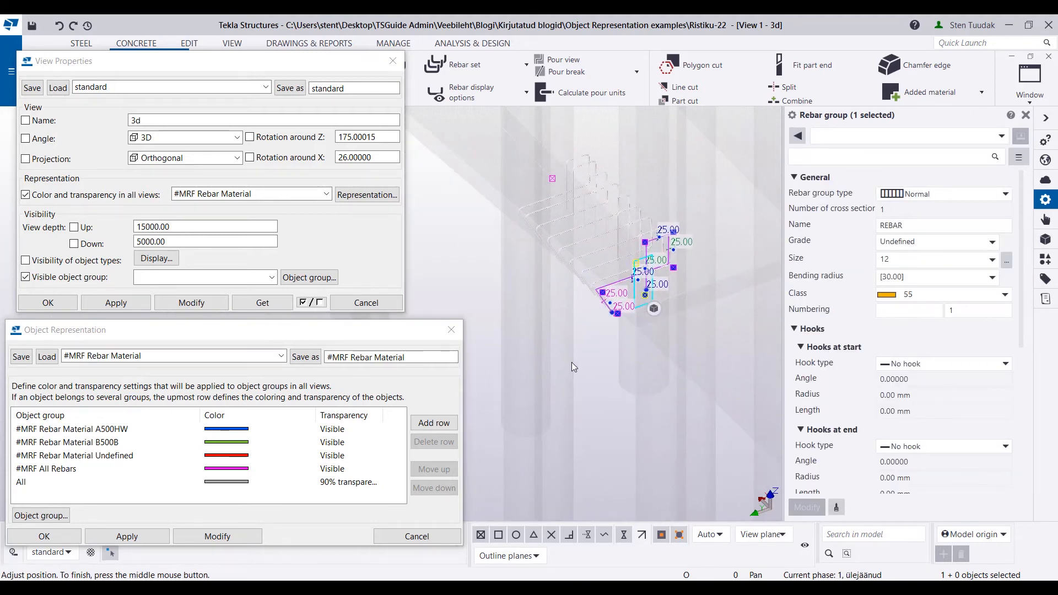
click(594, 354)
click(649, 247)
click(483, 298)
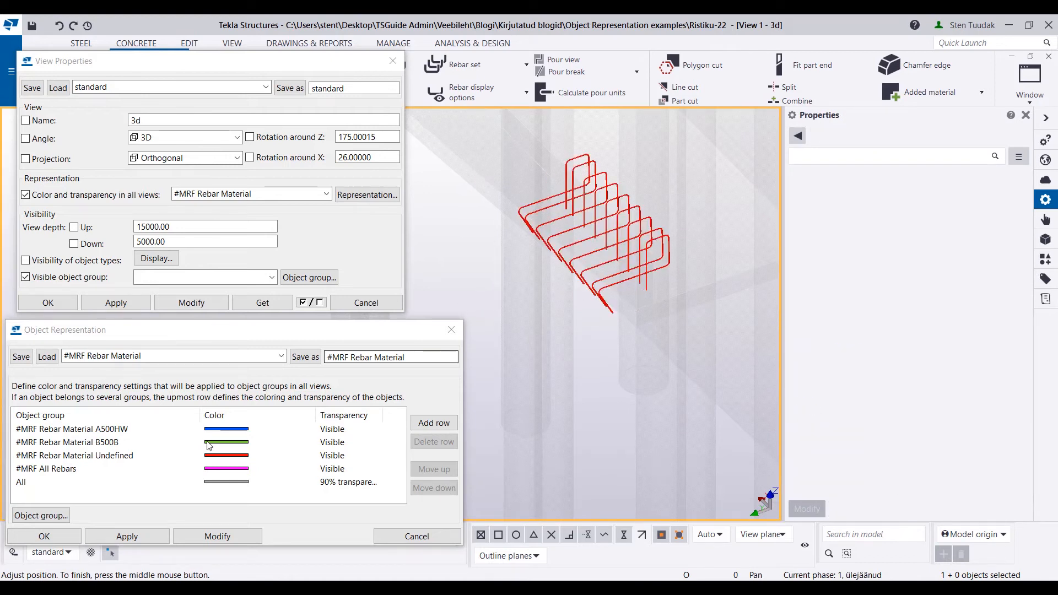
Step: Close the object representation settings and apply the #MRF Rebar Spacing representation to the 3D view
click(307, 193)
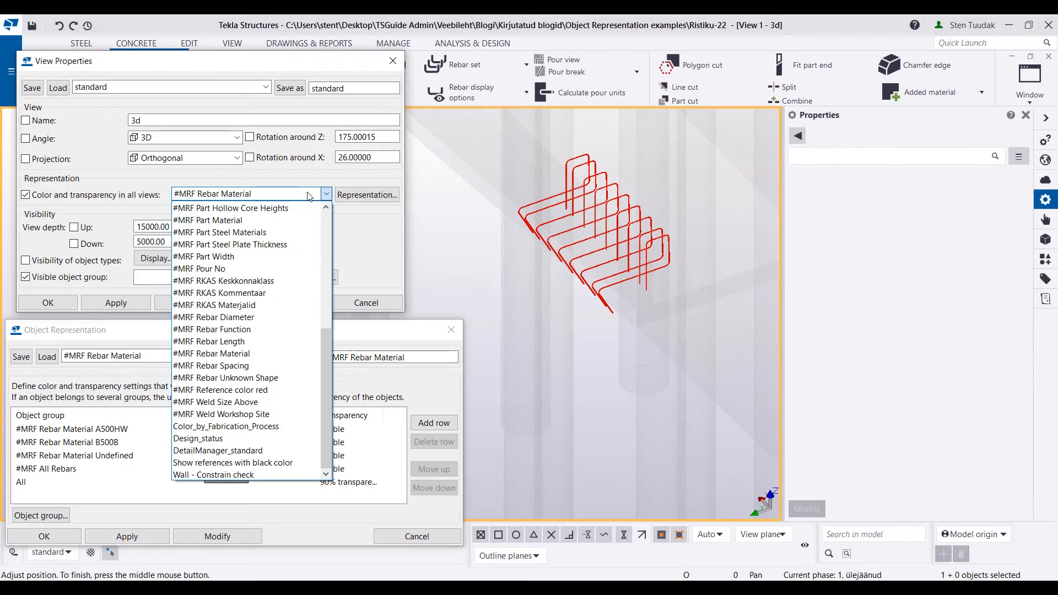
click(307, 193)
click(449, 333)
click(301, 196)
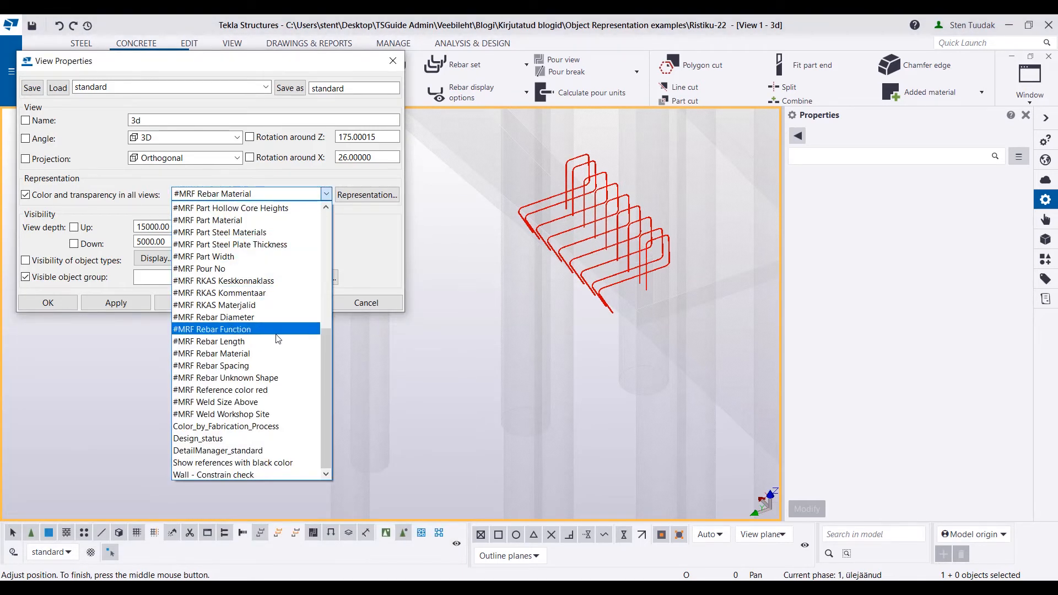
click(266, 368)
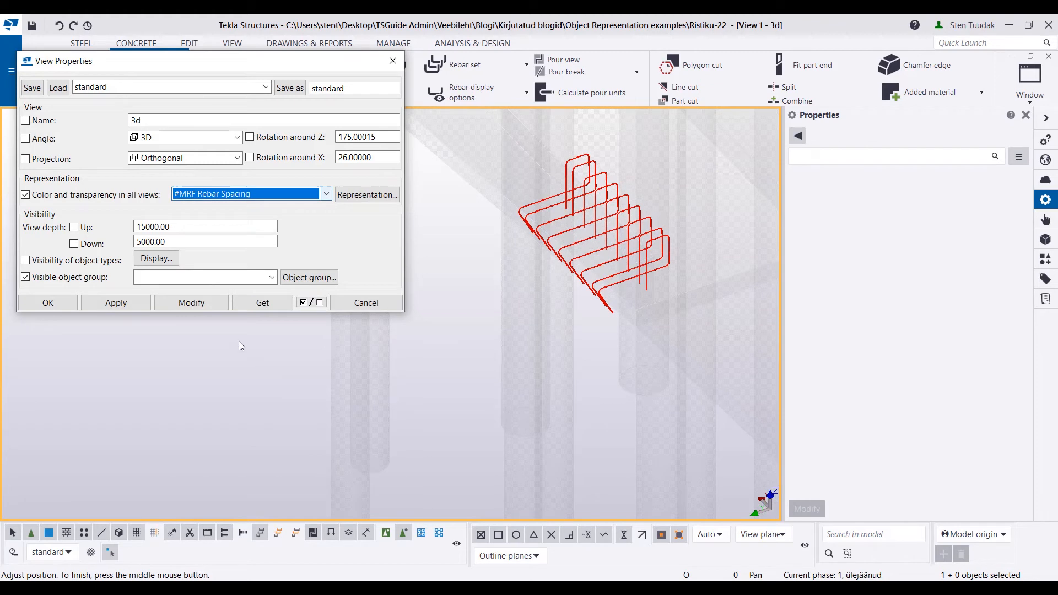
click(206, 309)
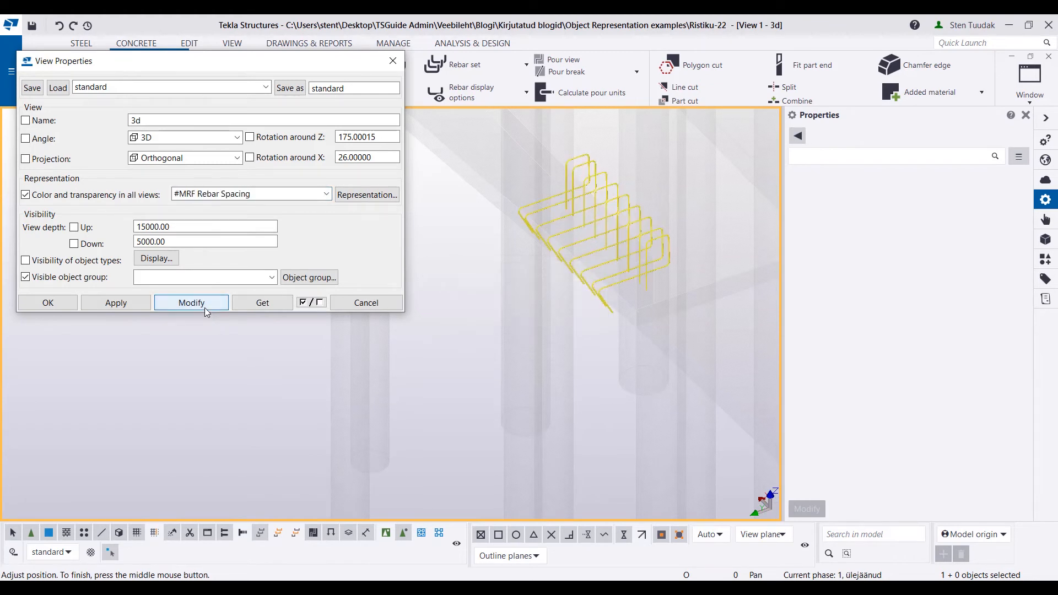
Step: Open the #MRF Rebar Spacing settings and check the distribution properties of the isolated yellow rebar group
scroll(581, 371, down, 5)
scroll(578, 325, up, 3)
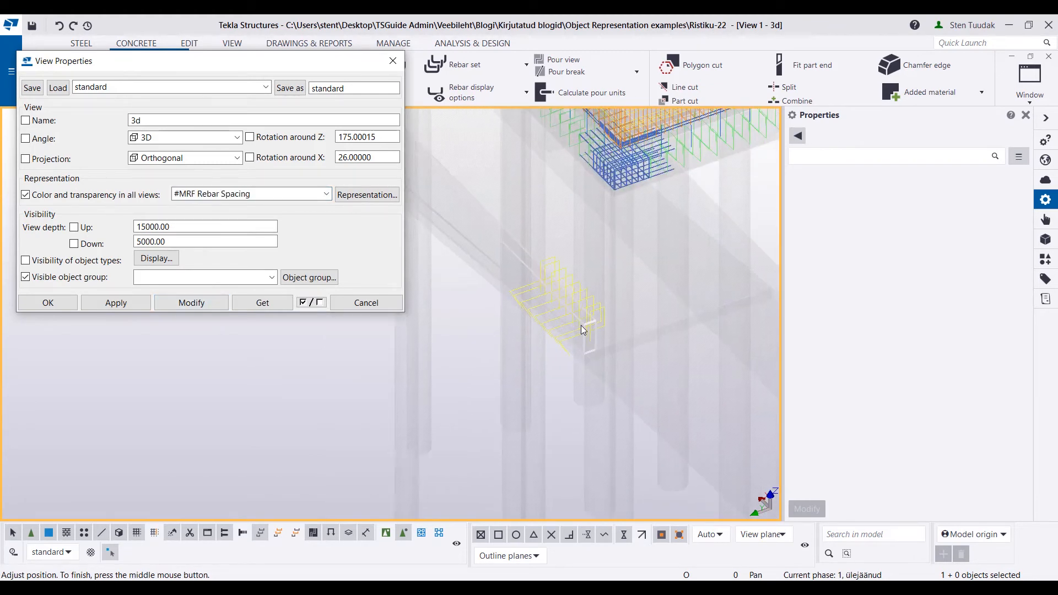
click(367, 194)
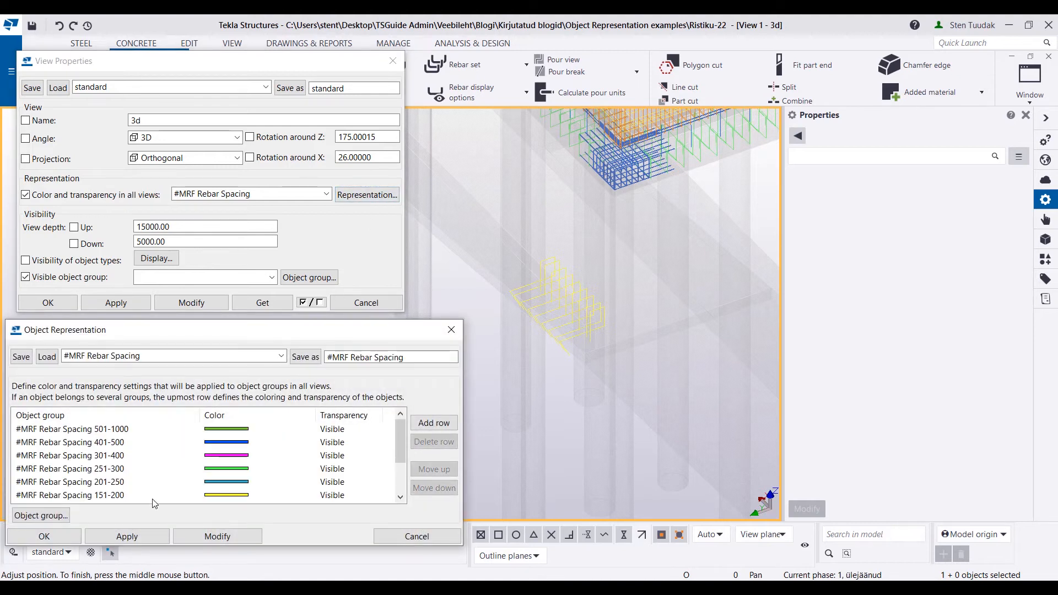
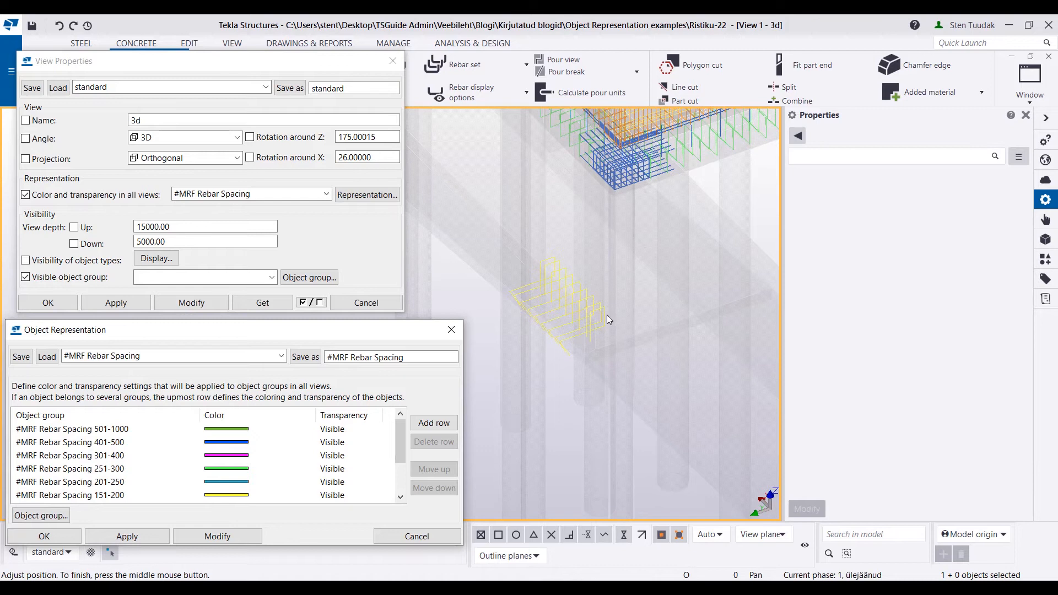
scroll(603, 313, up, 5)
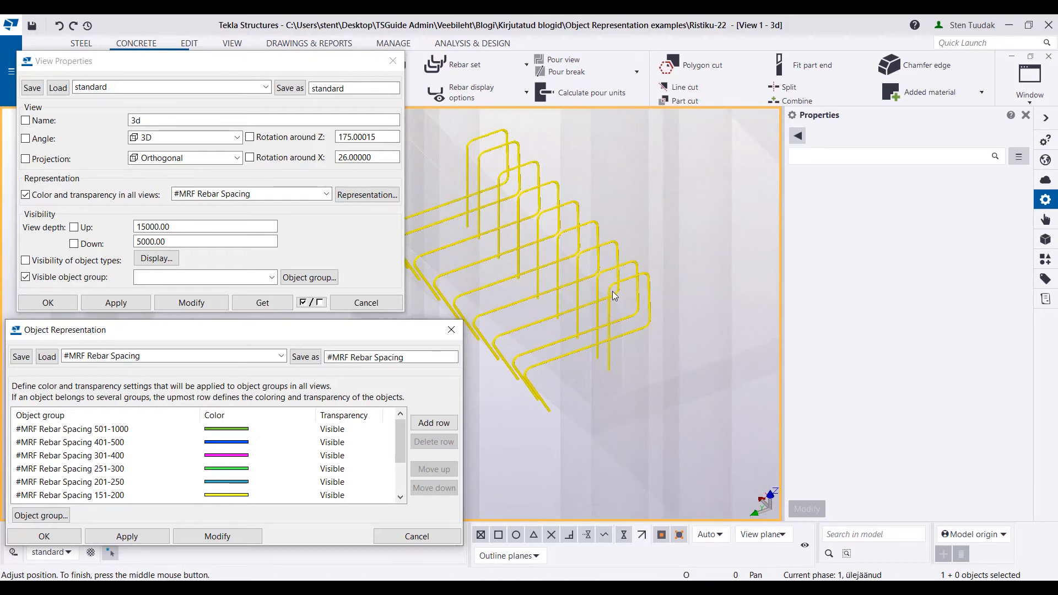
click(625, 284)
scroll(900, 417, down, 6)
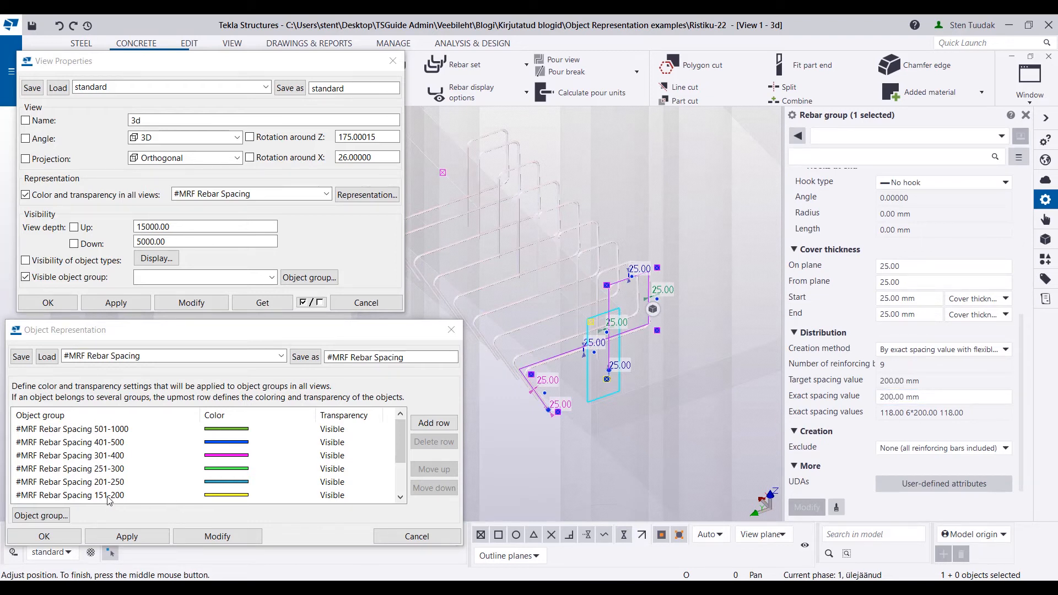
Step: Examine the spacing colors of the rebars along the foundation walls, beams and slab edges
scroll(604, 297, down, 5)
middle_drag(636, 323, 692, 353)
scroll(646, 256, up, 2)
scroll(646, 256, down, 1)
middle_drag(586, 302, 703, 279)
scroll(703, 279, down, 2)
middle_drag(659, 314, 589, 264)
scroll(555, 373, up, 3)
middle_drag(567, 362, 649, 365)
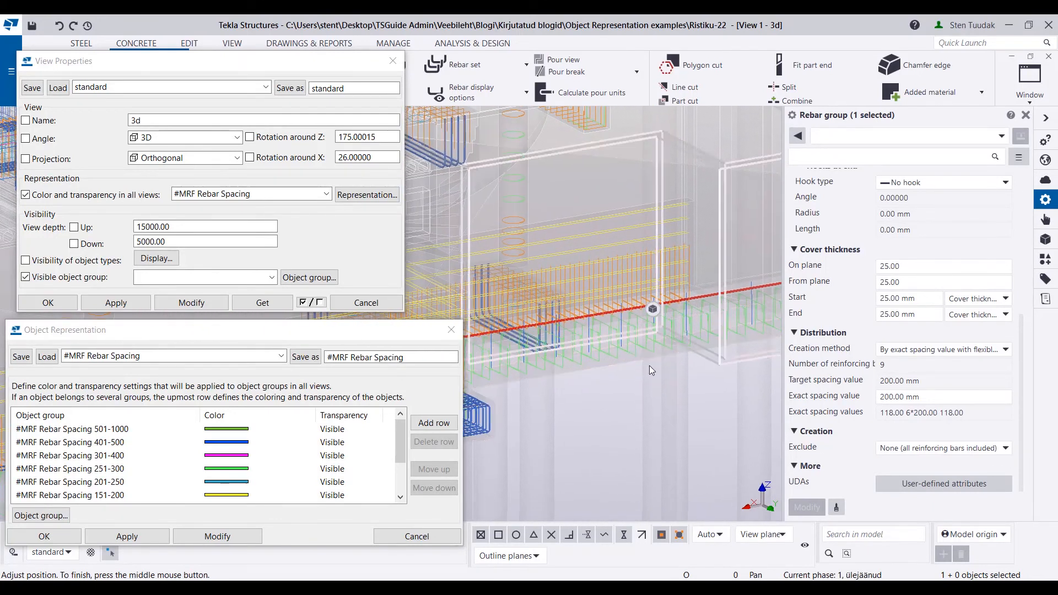
scroll(567, 376, down, 2)
middle_drag(567, 376, 708, 399)
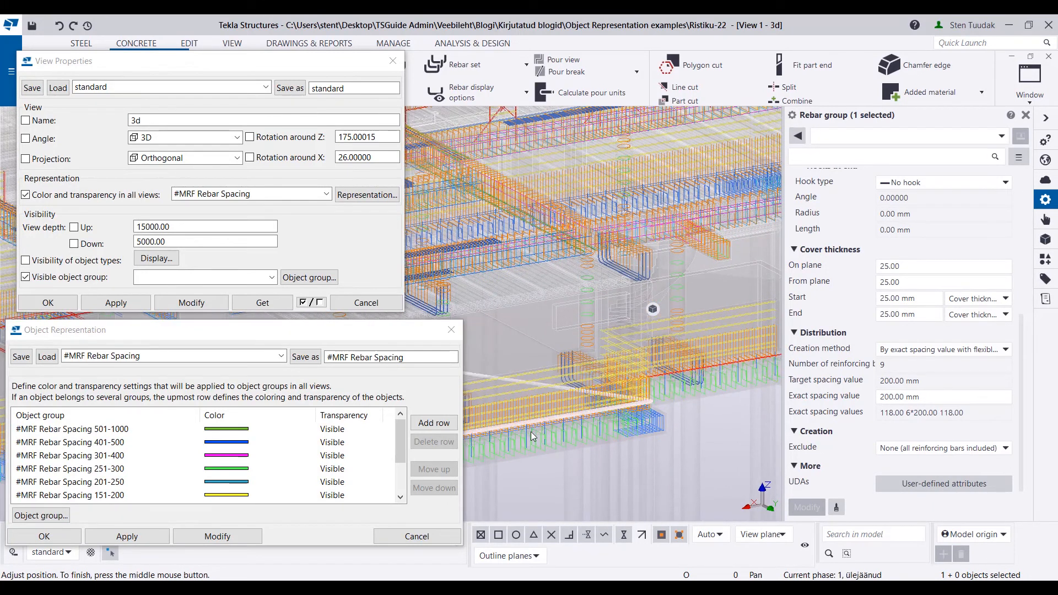
middle_drag(563, 437, 595, 429)
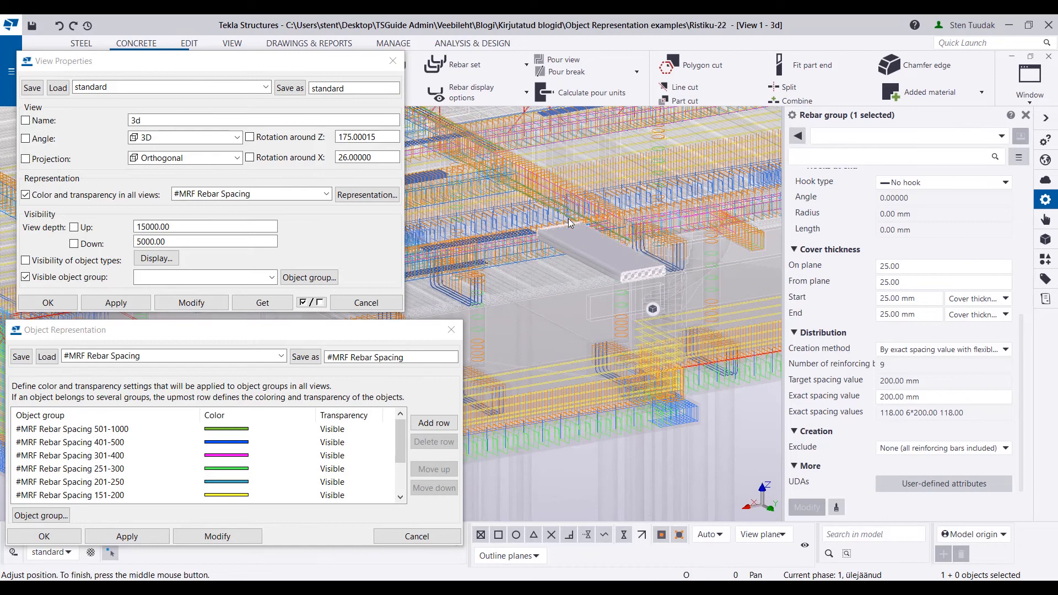
scroll(585, 231, up, 3)
middle_drag(709, 230, 455, 269)
scroll(652, 230, up, 2)
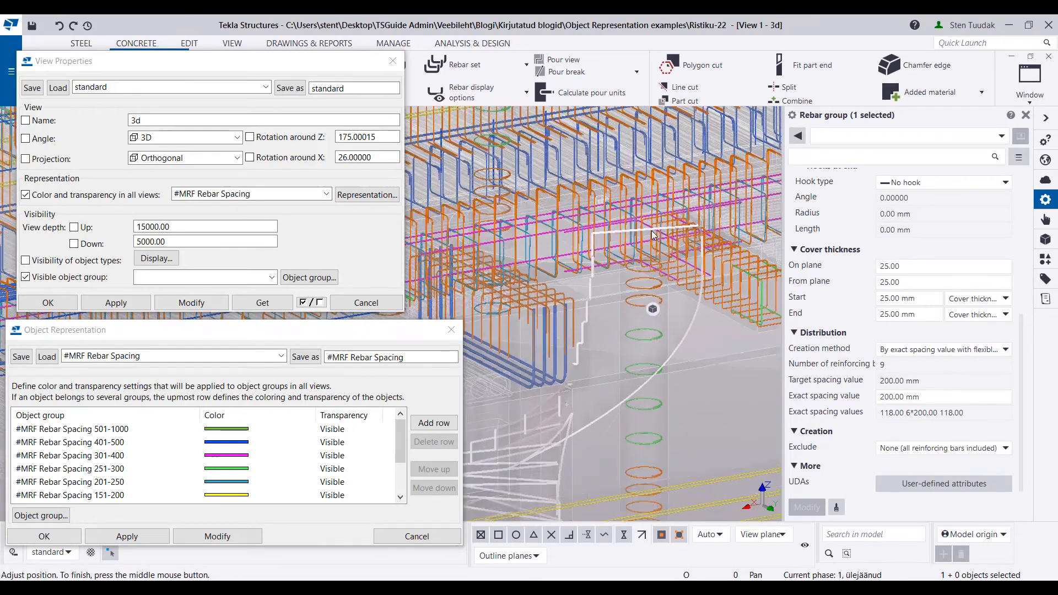
Step: Select the lower yellow circular rebar group in the column to check its spacing properties
mouse_move(635, 167)
ctrl+middle_down()
mouse_move(615, 243)
mouse_move(679, 292)
mouse_move(684, 353)
mouse_move(530, 376)
mouse_move(653, 362)
ctrl+middle_up()
scroll(655, 364, up, 5)
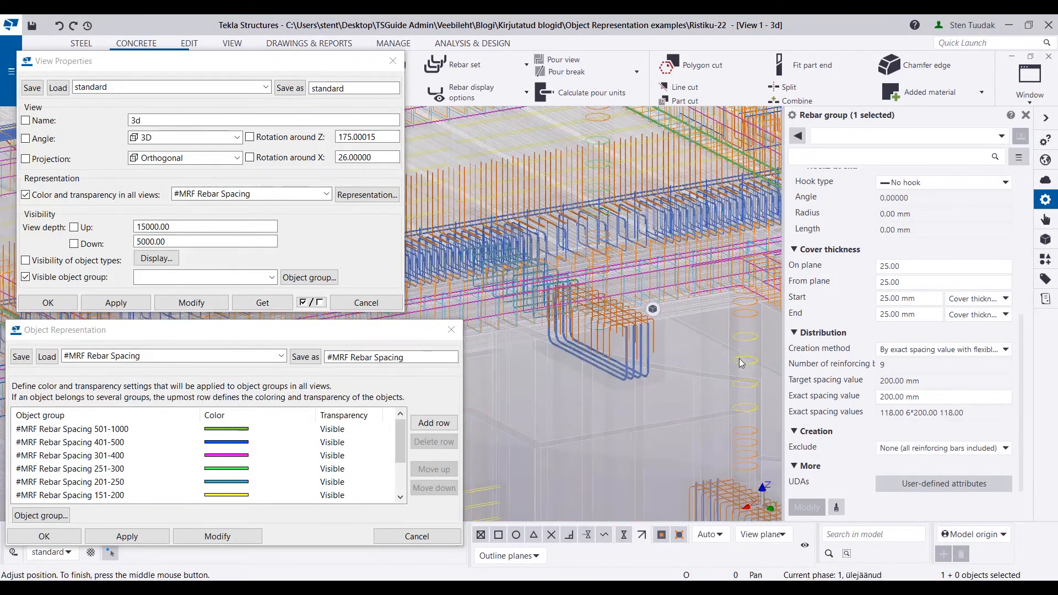
scroll(655, 370, up, 2)
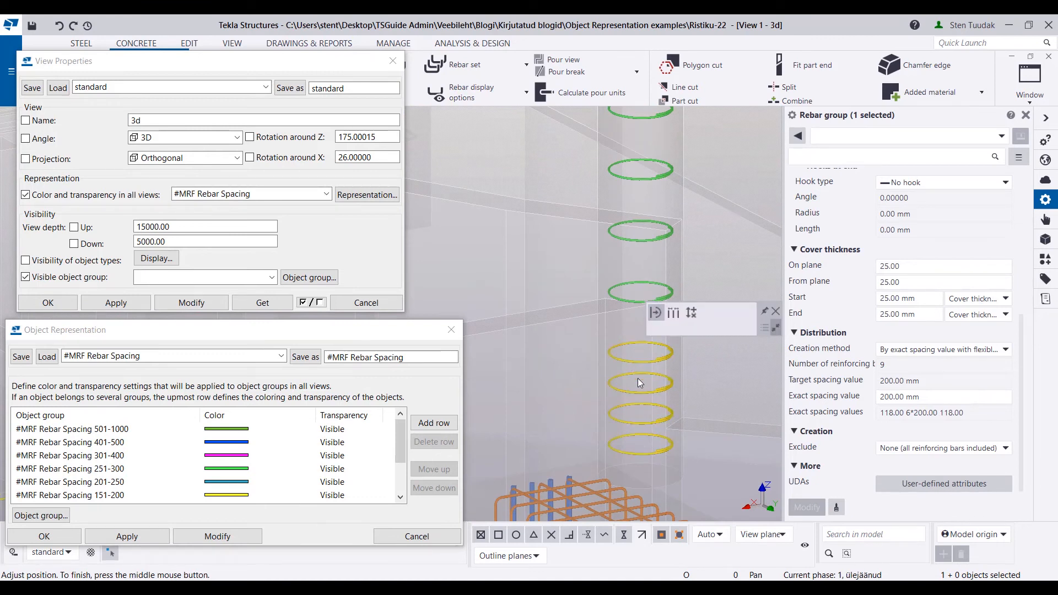
click(633, 399)
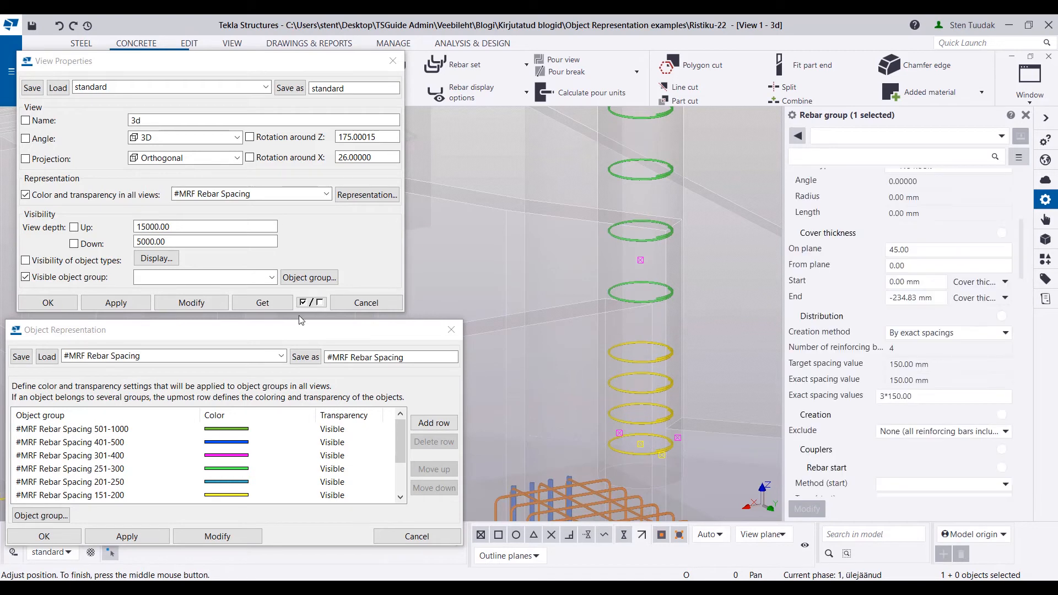
Step: Enlarge the representation settings to list every object group, and inspect the filter rules of #MRF Rebar Spacing 101-150
drag(302, 329, 302, 241)
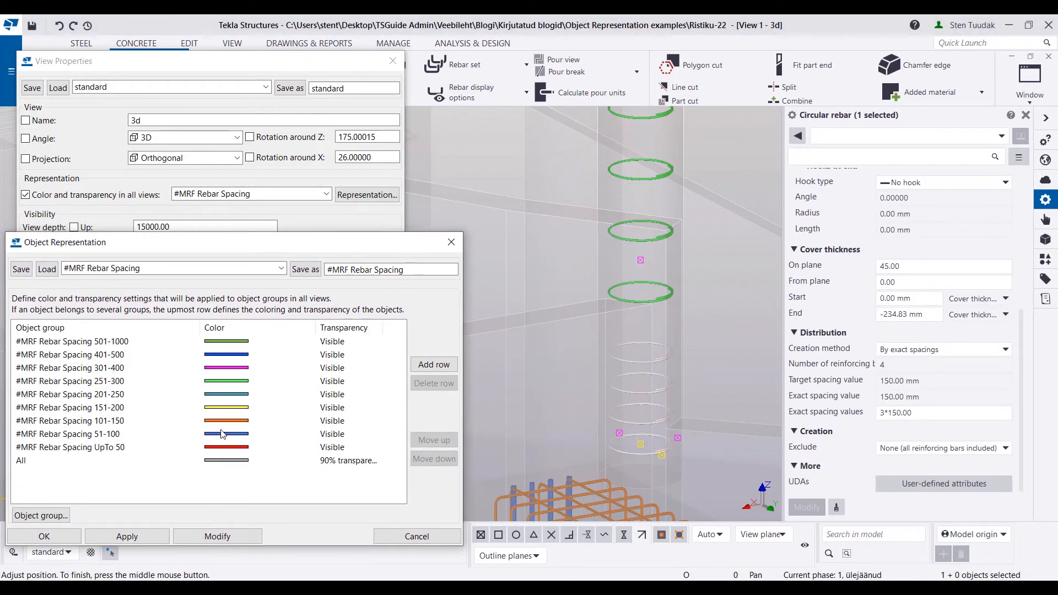
click(175, 422)
click(47, 518)
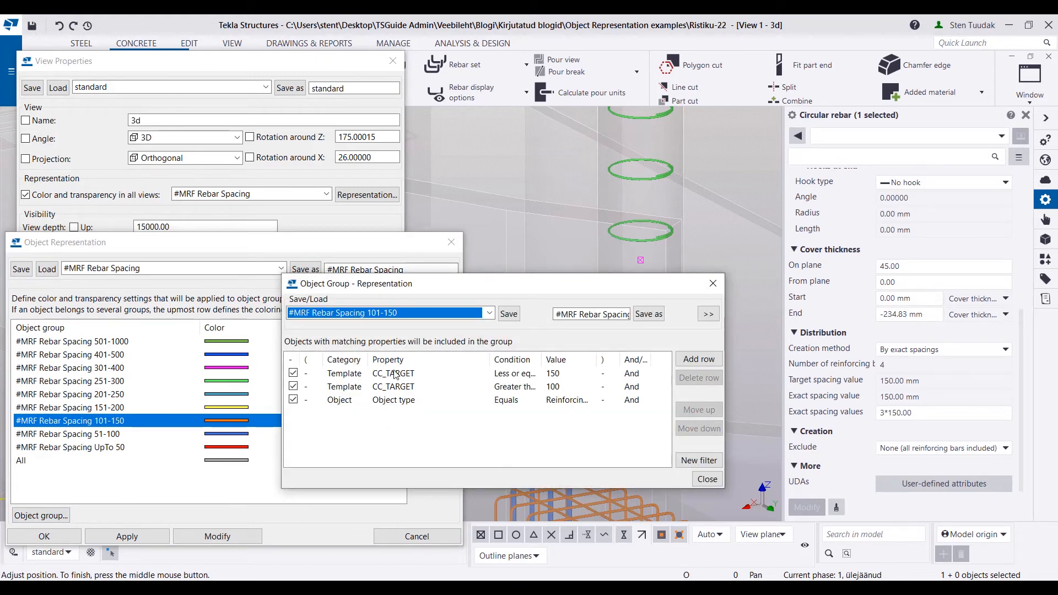
click(711, 287)
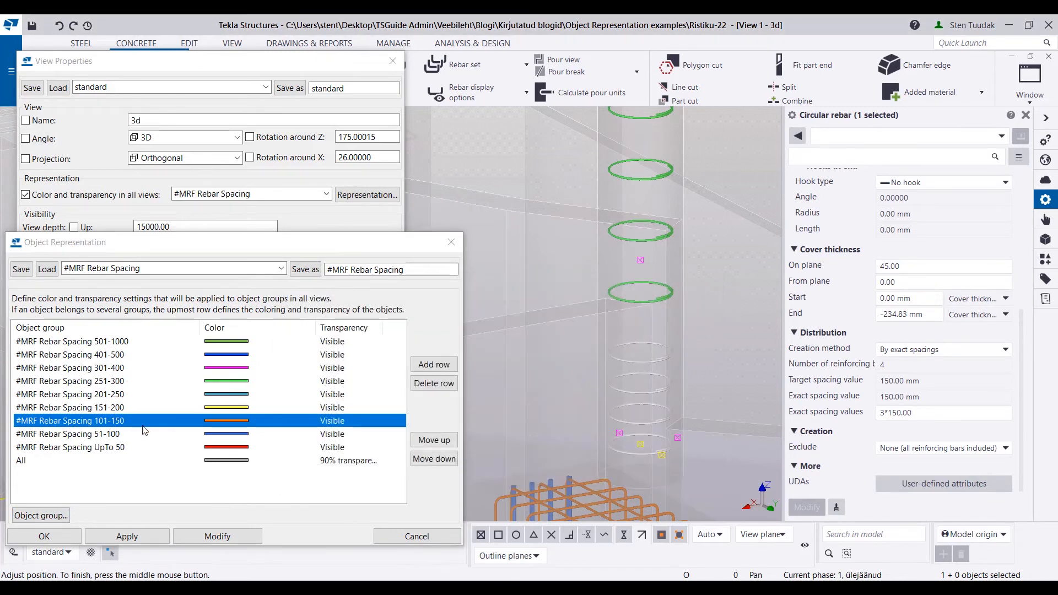
Step: Select the column's upper green circular rebar group, deselect it, and inspect the stirrups along the foundation edge
click(621, 242)
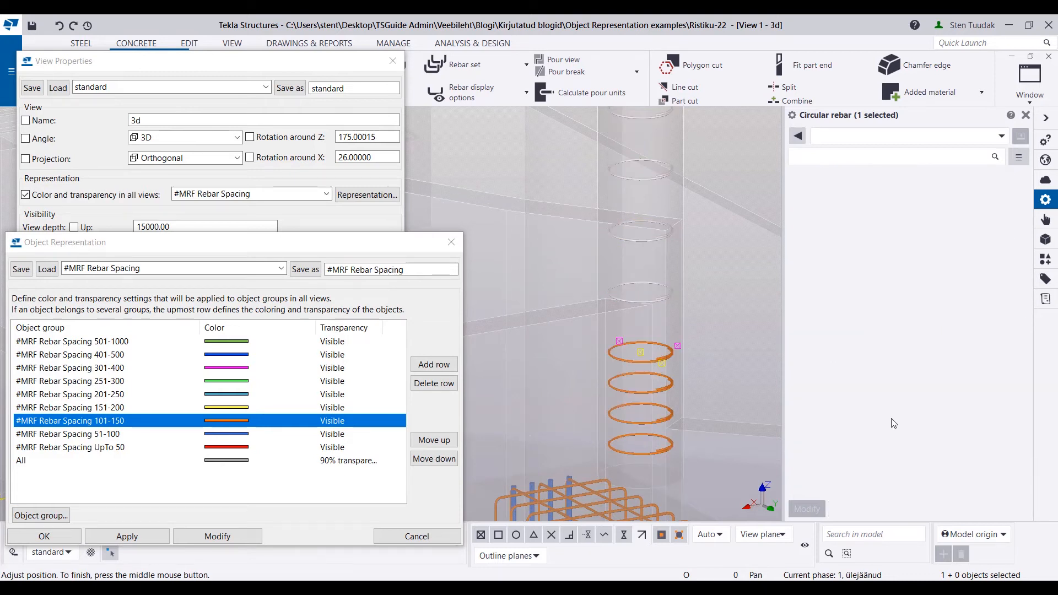
click(719, 347)
scroll(720, 348, down, 6)
middle_drag(719, 354, 800, 367)
scroll(623, 433, up, 10)
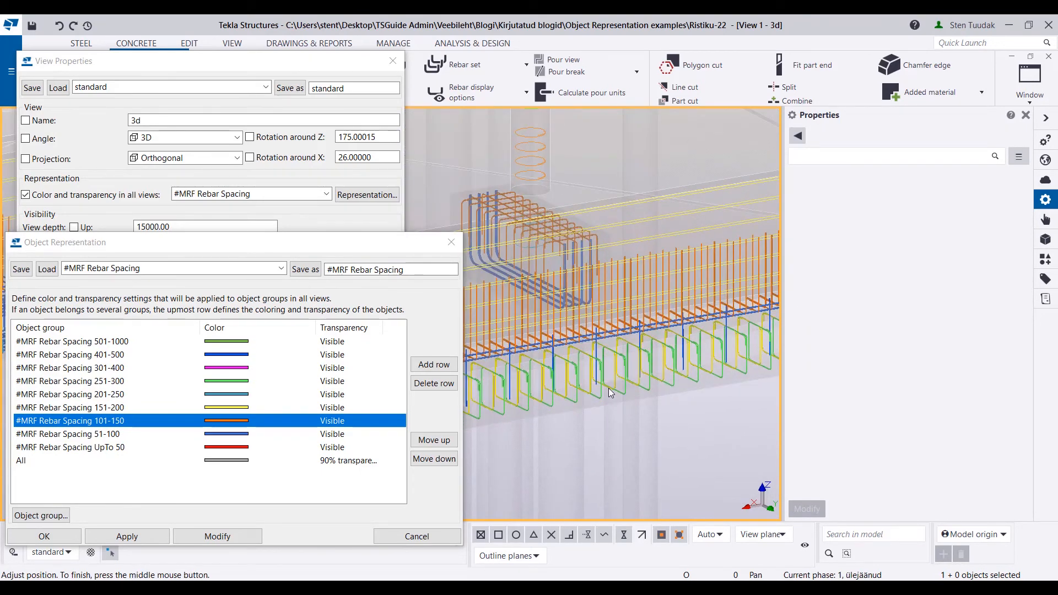
Step: Show only the yellow stirrup group beneath the foundation wall in the view, and clear the selection
scroll(599, 392, down, 4)
middle_drag(601, 407, 895, 386)
mouse_move(645, 378)
middle_down()
mouse_move(853, 370)
mouse_move(793, 356)
middle_up()
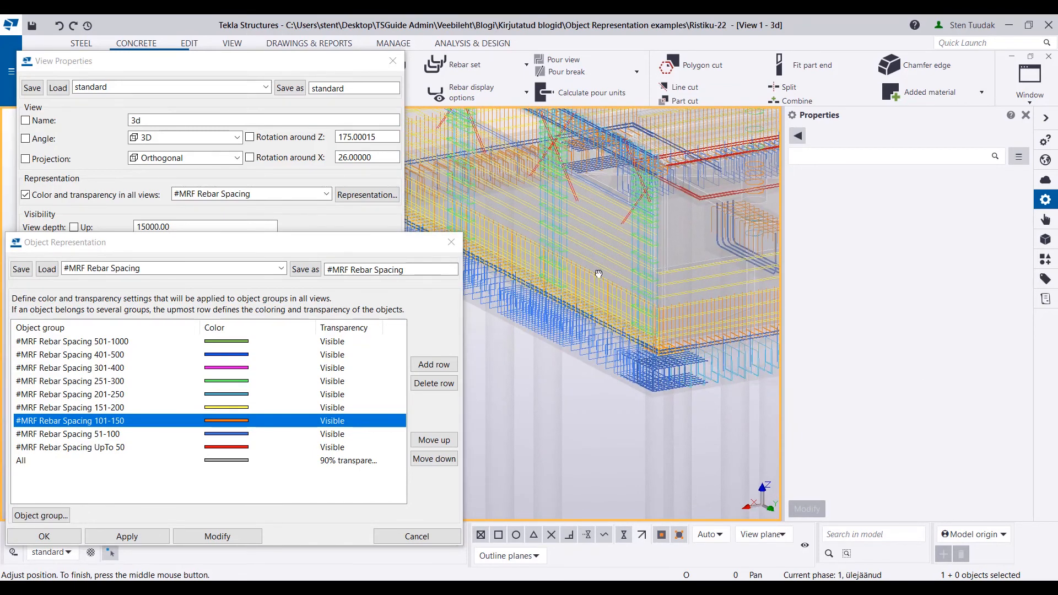
scroll(598, 274, up, 4)
scroll(580, 319, up, 5)
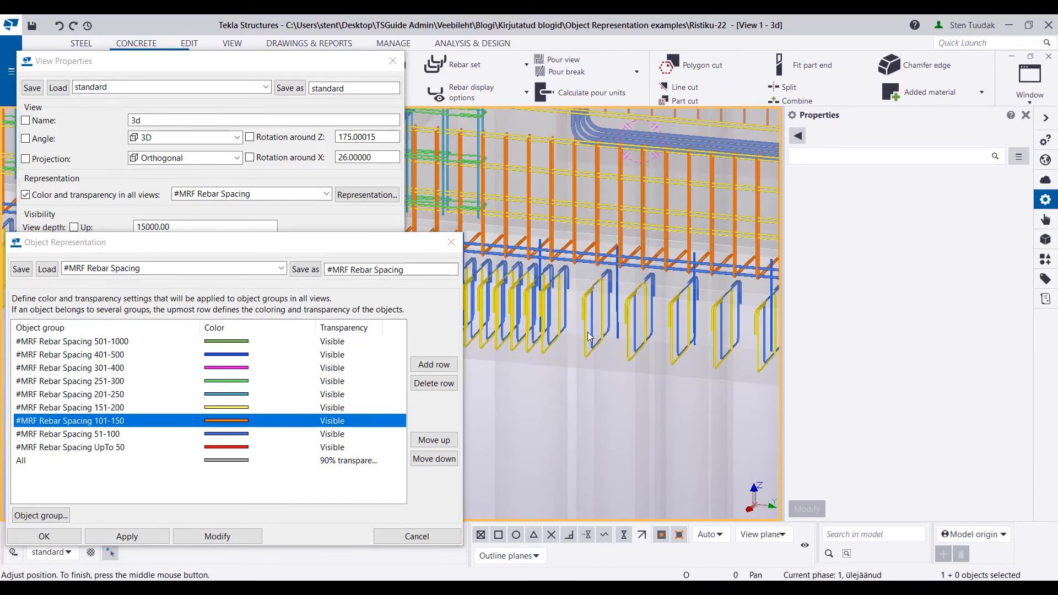
click(587, 332)
right_click(587, 332)
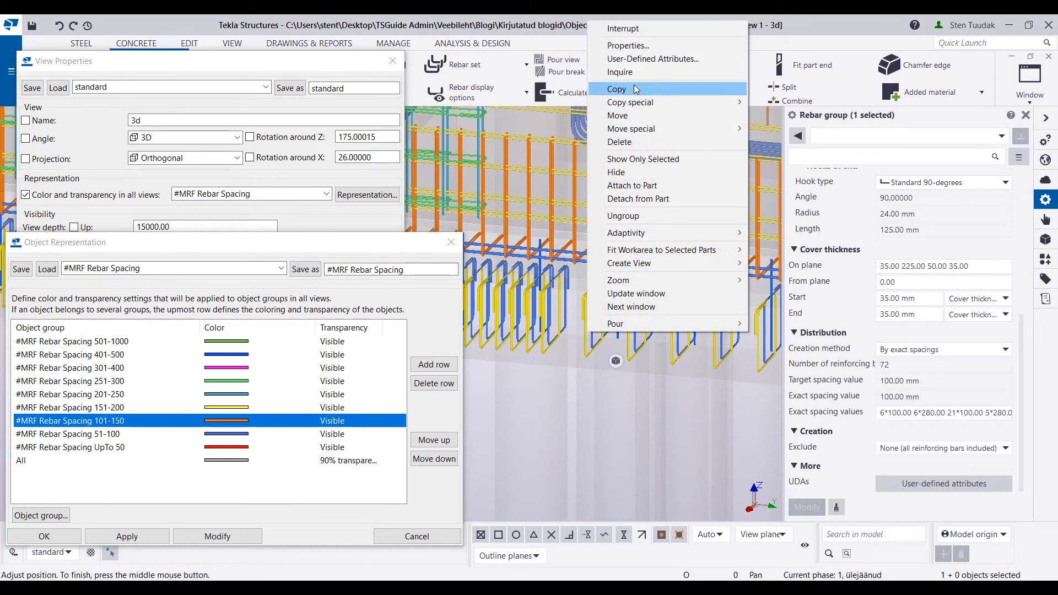
click(642, 159)
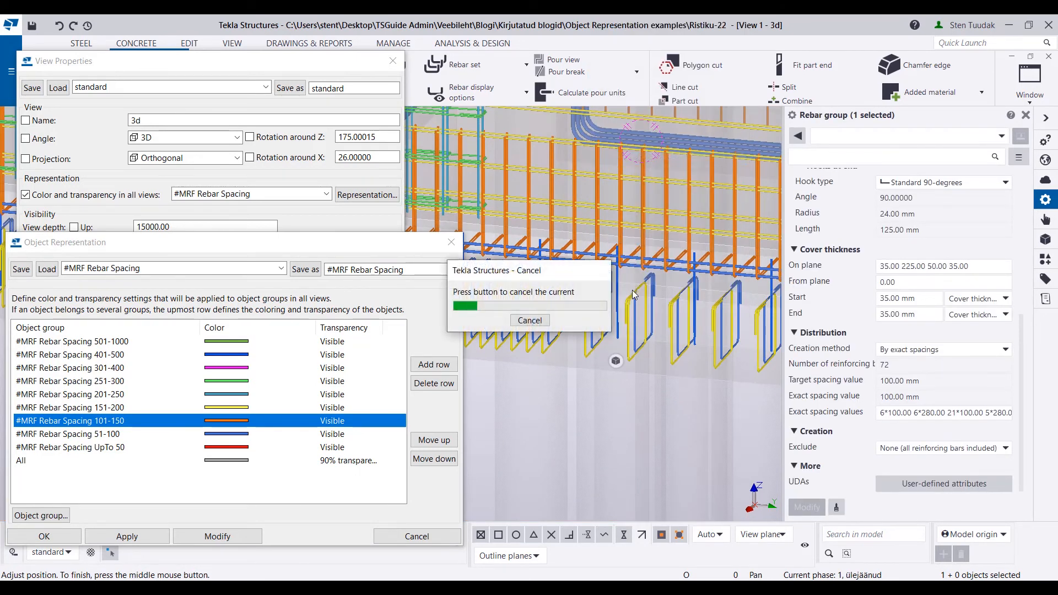
click(574, 444)
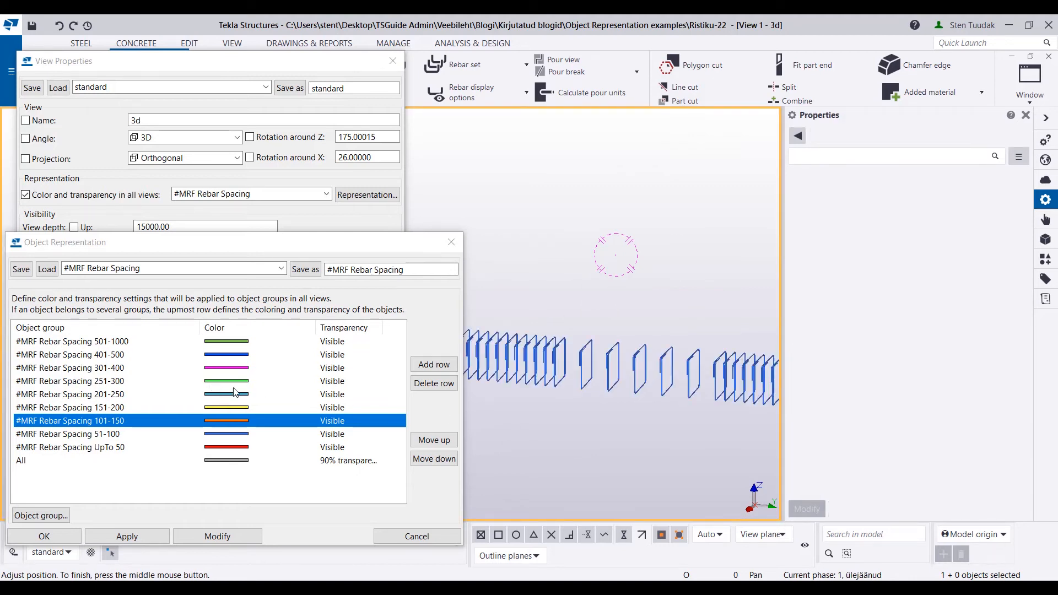
Step: Inspect the isolated stirrups along their row to compare the bar spacing with its color
scroll(585, 398, down, 2)
middle_drag(603, 391, 769, 358)
scroll(656, 340, up, 2)
scroll(655, 340, up, 1)
scroll(625, 353, up, 2)
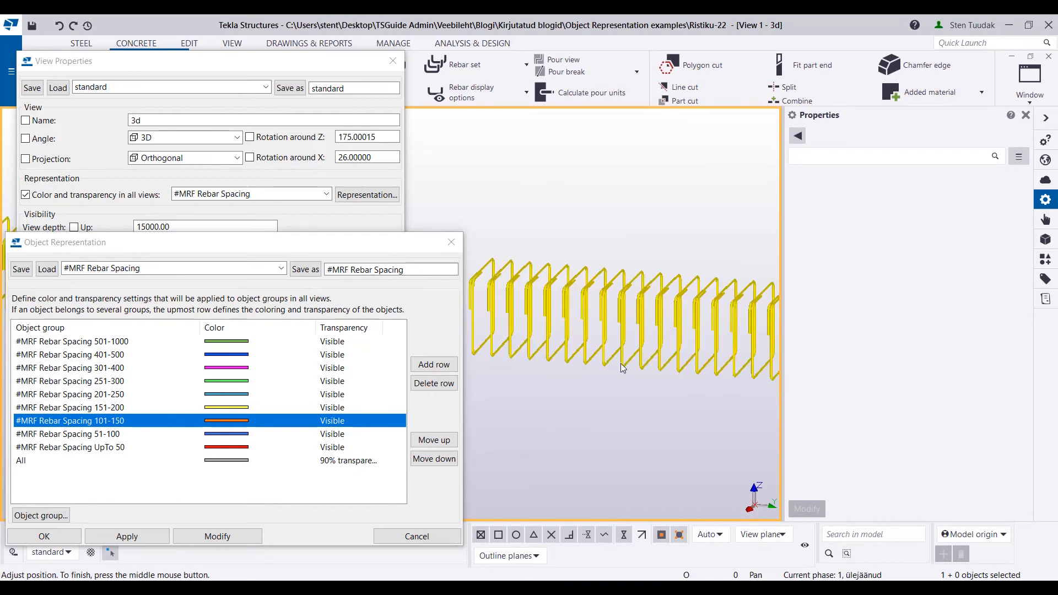
Step: Close the properties pane and object representation settings, and redraw the view to show the full model around the isolated stirrups
scroll(634, 364, down, 4)
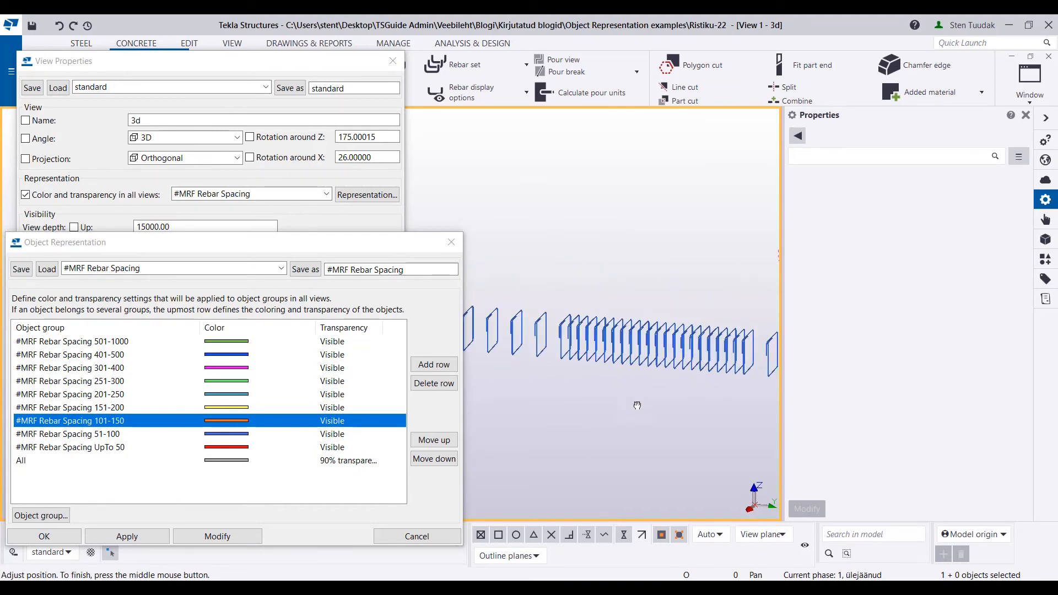
scroll(595, 330, down, 2)
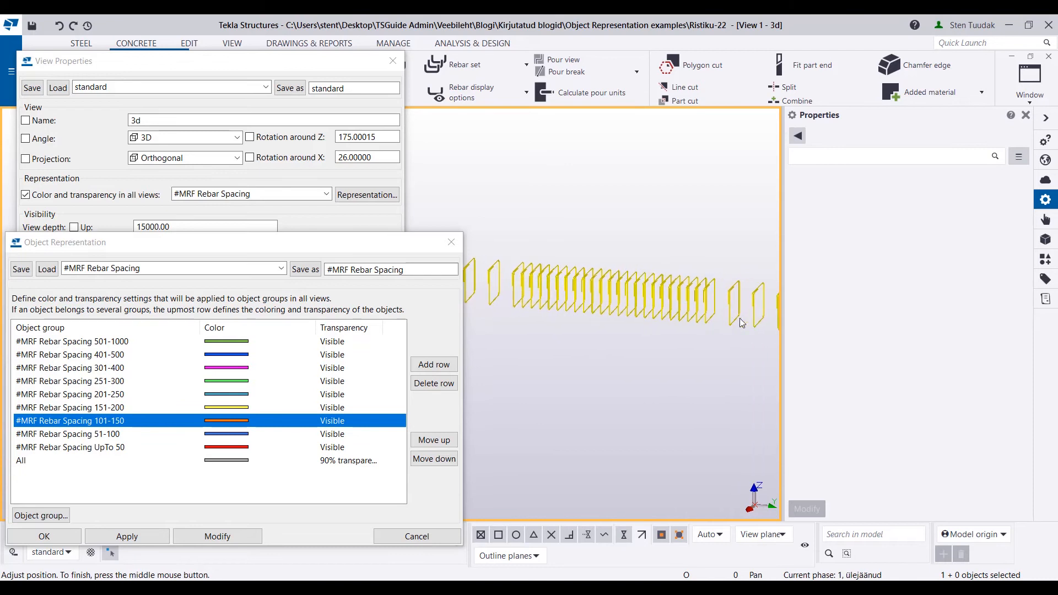
scroll(591, 325, down, 2)
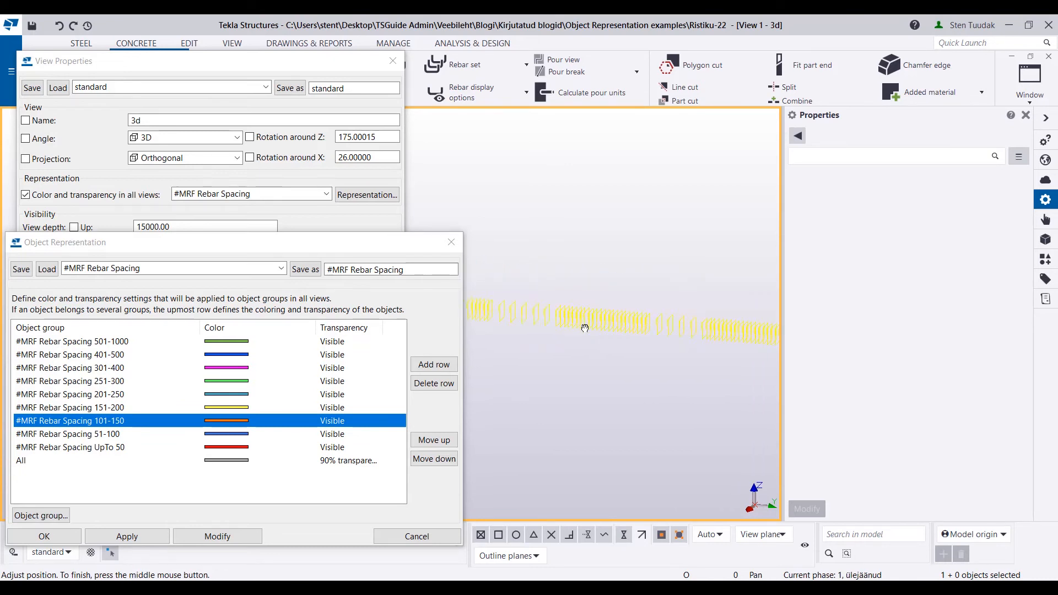
click(1028, 117)
click(458, 237)
right_click(491, 238)
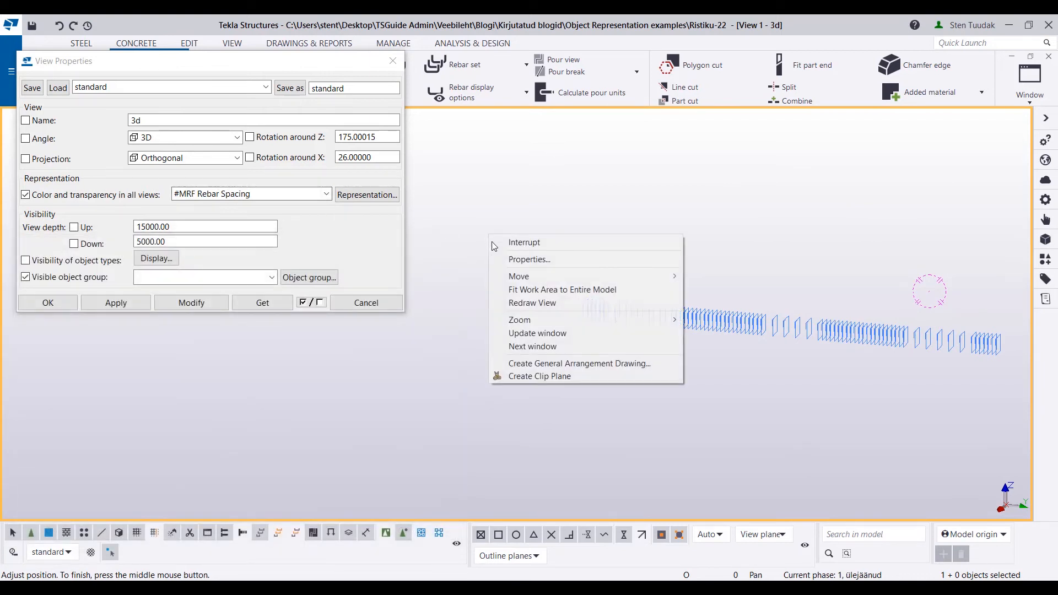
click(520, 303)
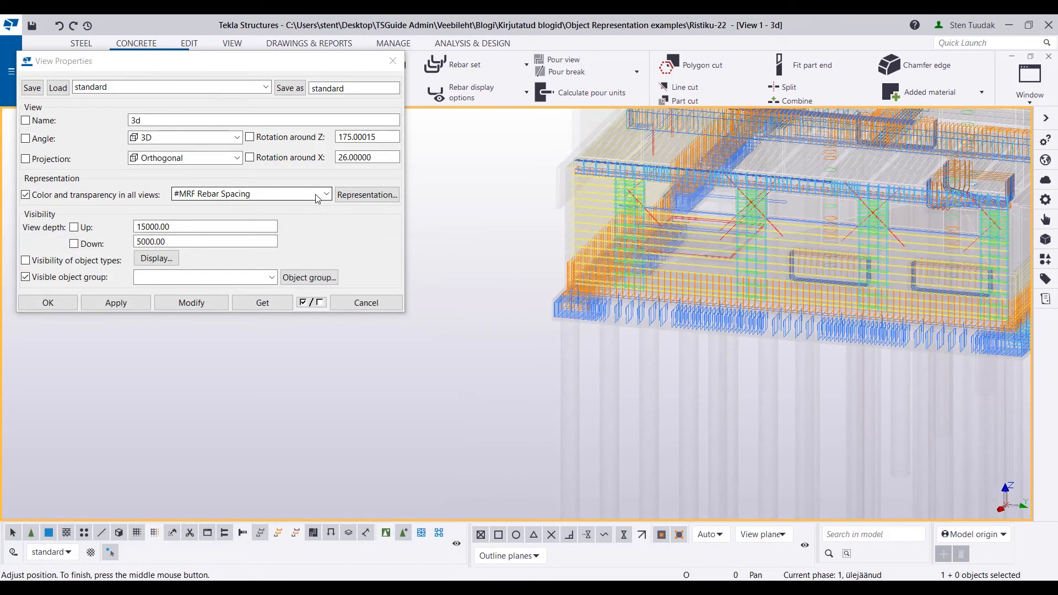
Step: Apply the #MRF Rebar Unknown Shape representation to the 3D view
click(326, 194)
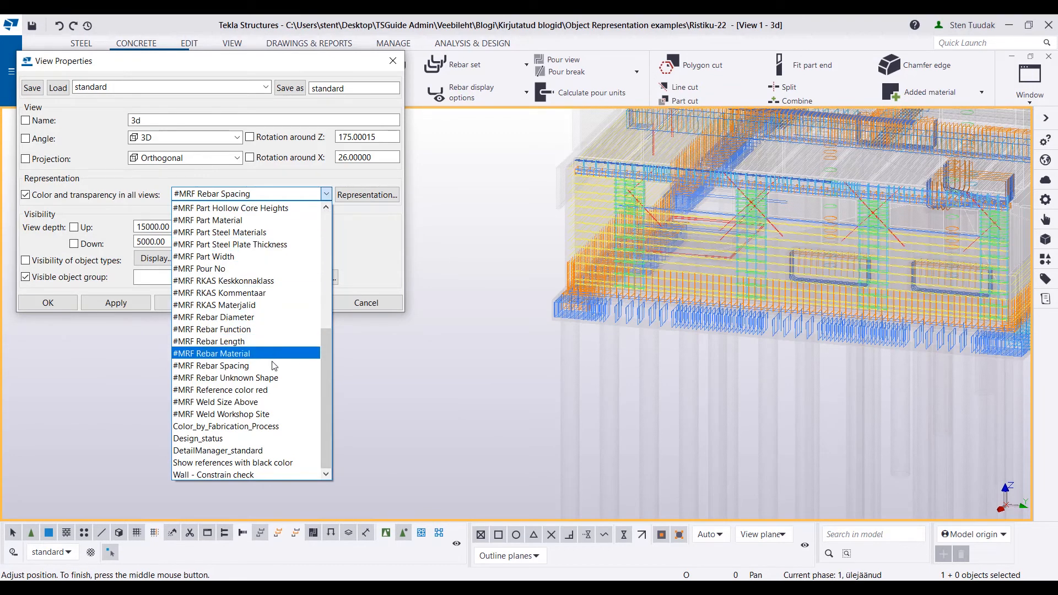
click(270, 378)
click(202, 304)
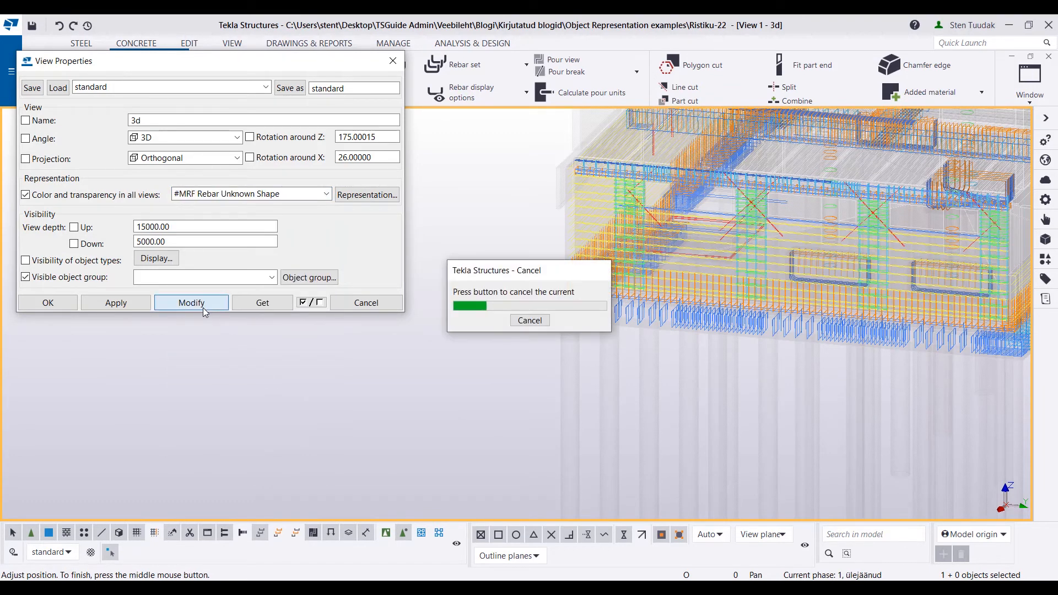
Step: Examine the rebar colors along the foundation and the shape of the red rebar group in the slab at the building's end
ctrl+middle_drag(790, 278, 671, 296)
middle_drag(779, 330, 530, 370)
scroll(554, 372, down, 1)
scroll(659, 347, down, 2)
middle_drag(784, 323, 580, 354)
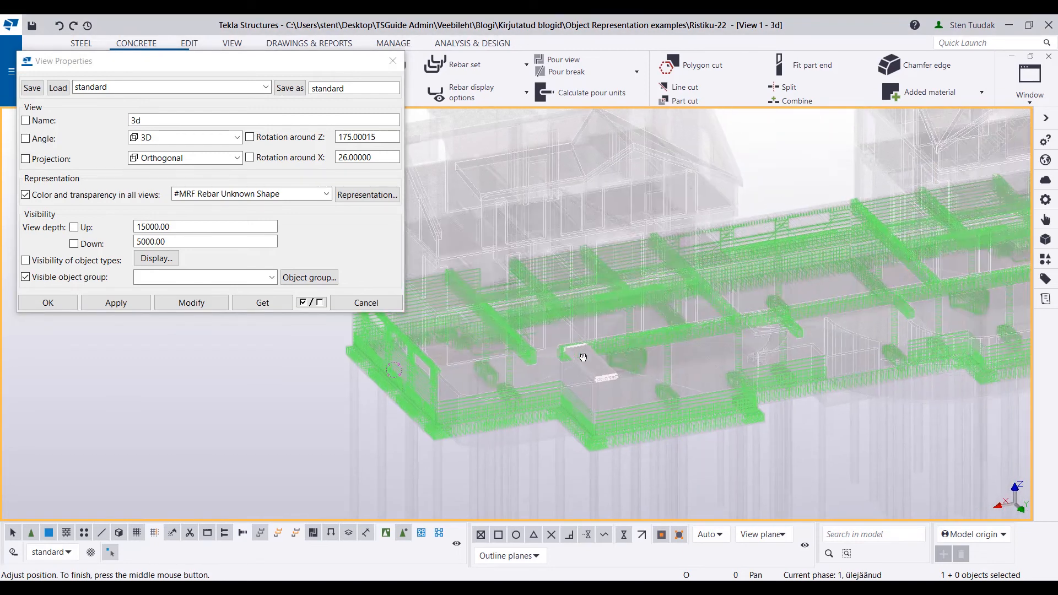
middle_drag(985, 303, 618, 357)
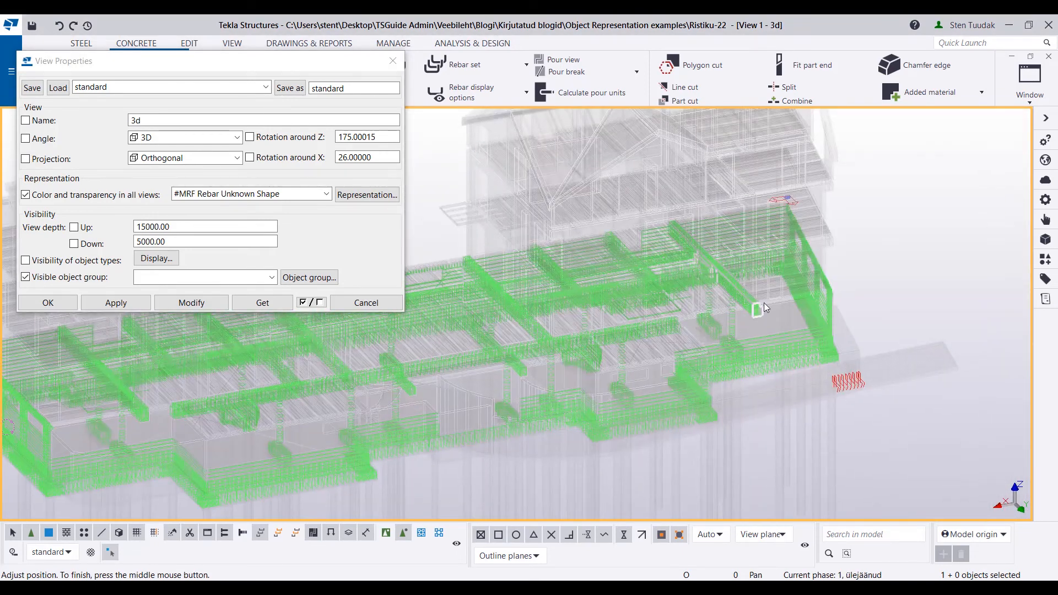
scroll(764, 302, up, 1)
scroll(725, 373, up, 1)
scroll(725, 373, up, 3)
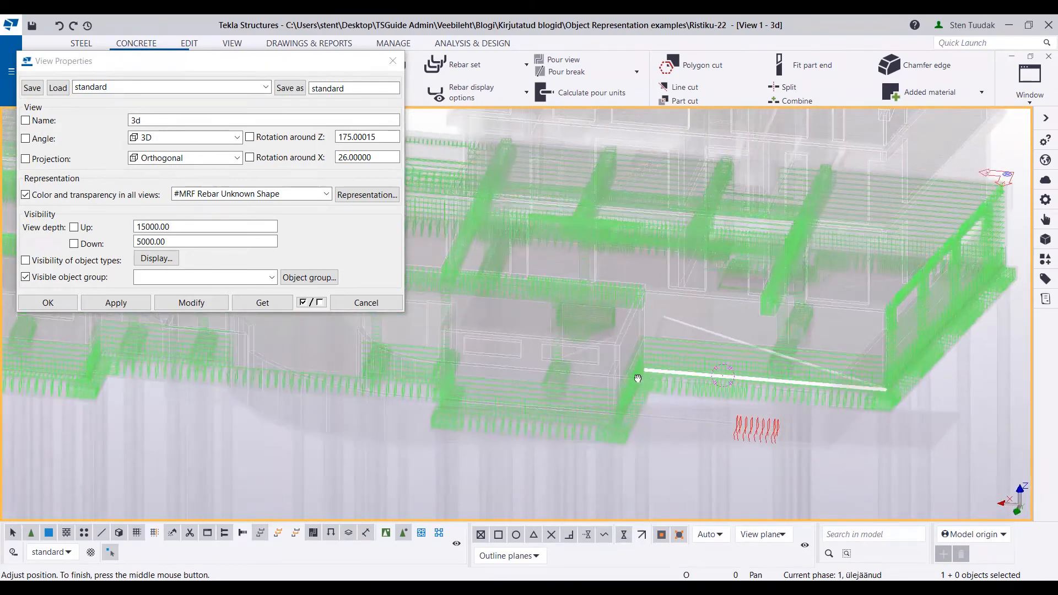
scroll(749, 413, up, 4)
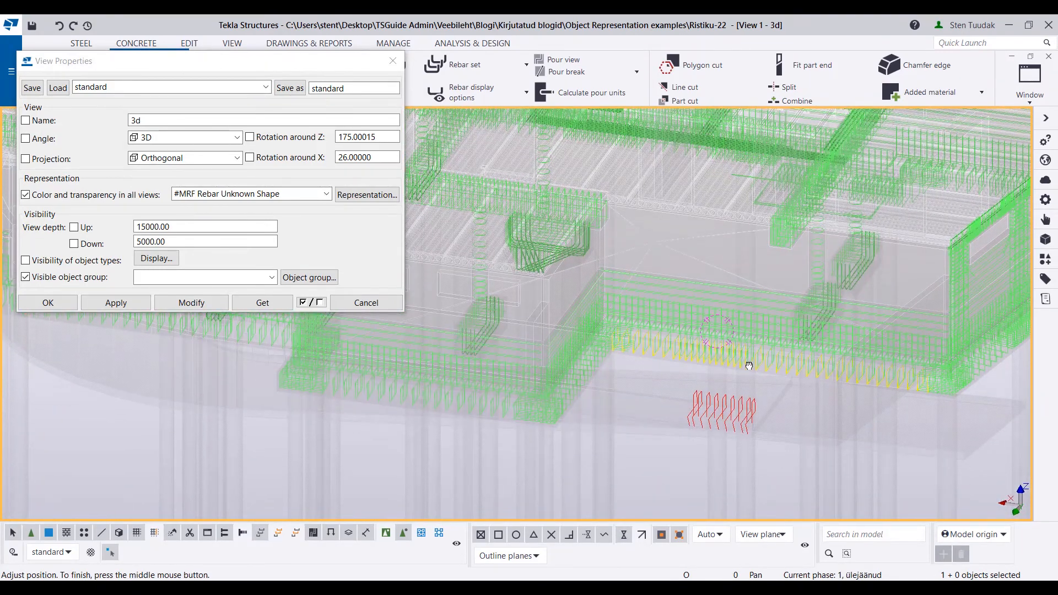
scroll(753, 428, down, 4)
scroll(783, 424, up, 3)
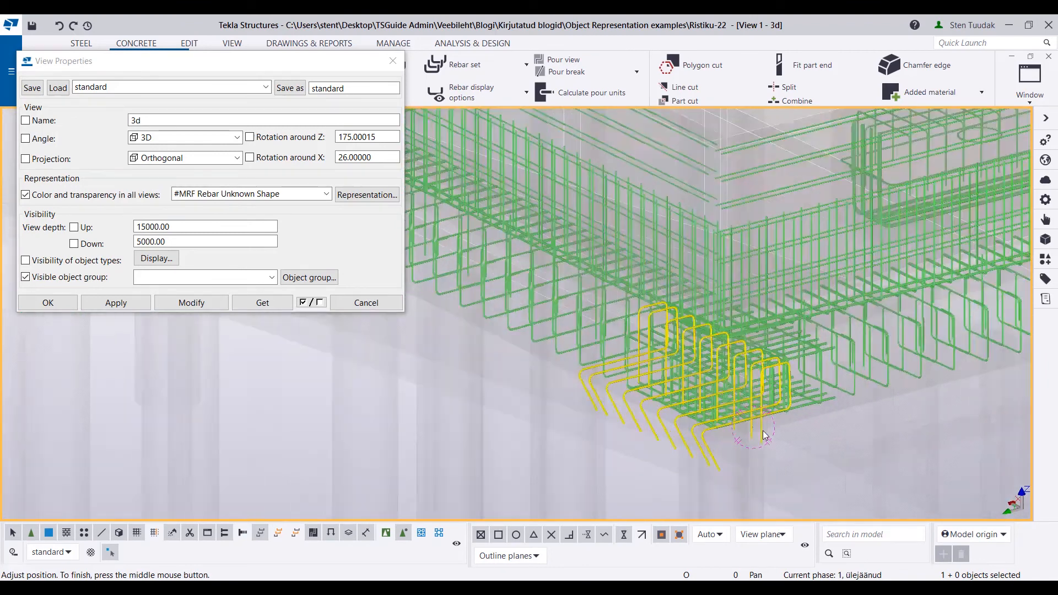
scroll(795, 403, up, 2)
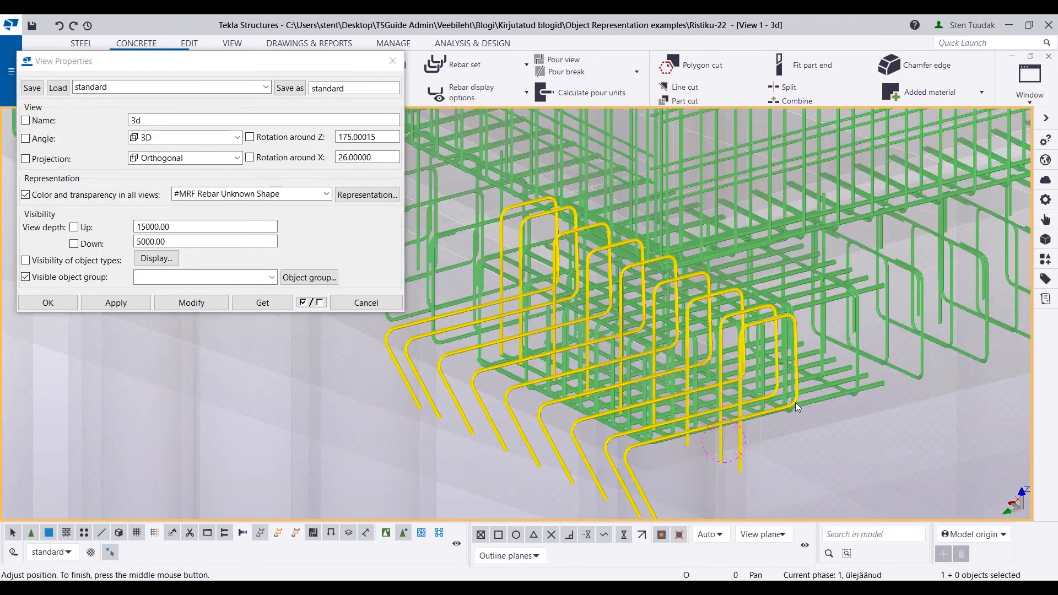
ctrl+middle_drag(794, 402, 799, 361)
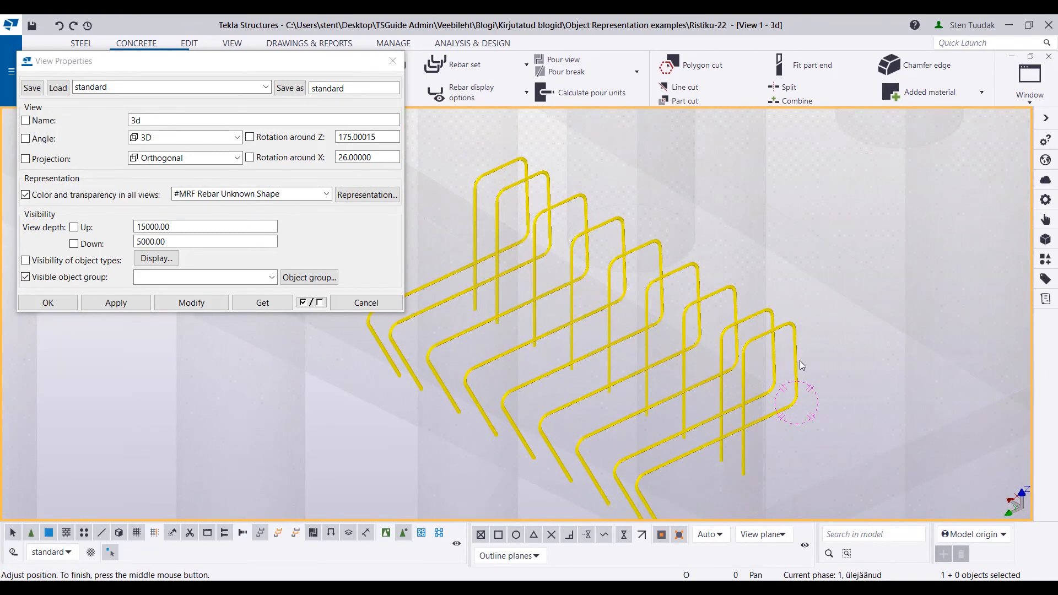
Step: Inquire the red rebar group, check its shape in the Bent Bar data, close the report and clear the selection
right_click(798, 350)
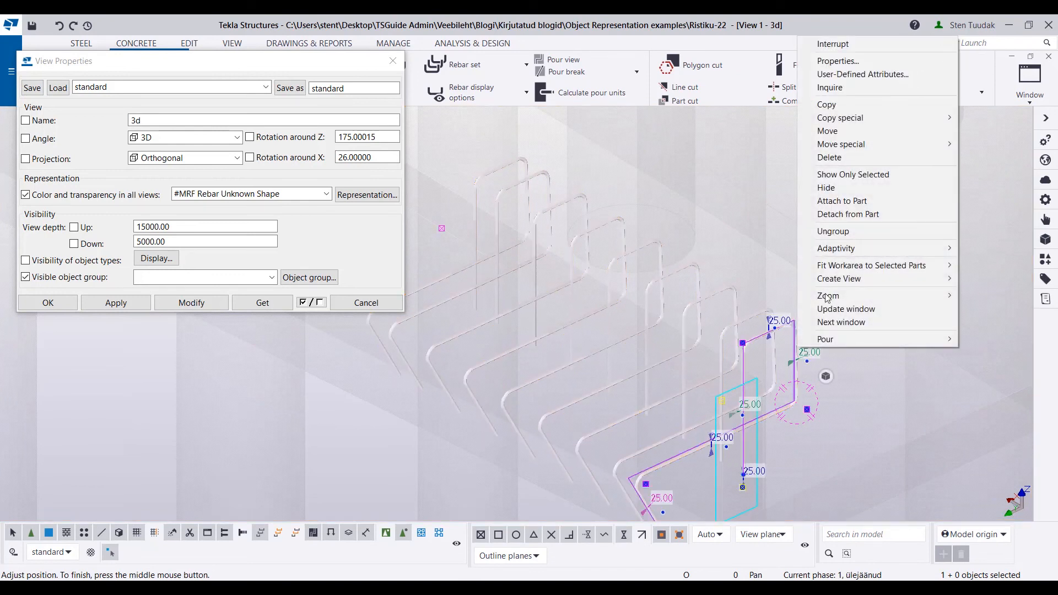
click(870, 88)
drag(218, 374, 254, 369)
click(246, 373)
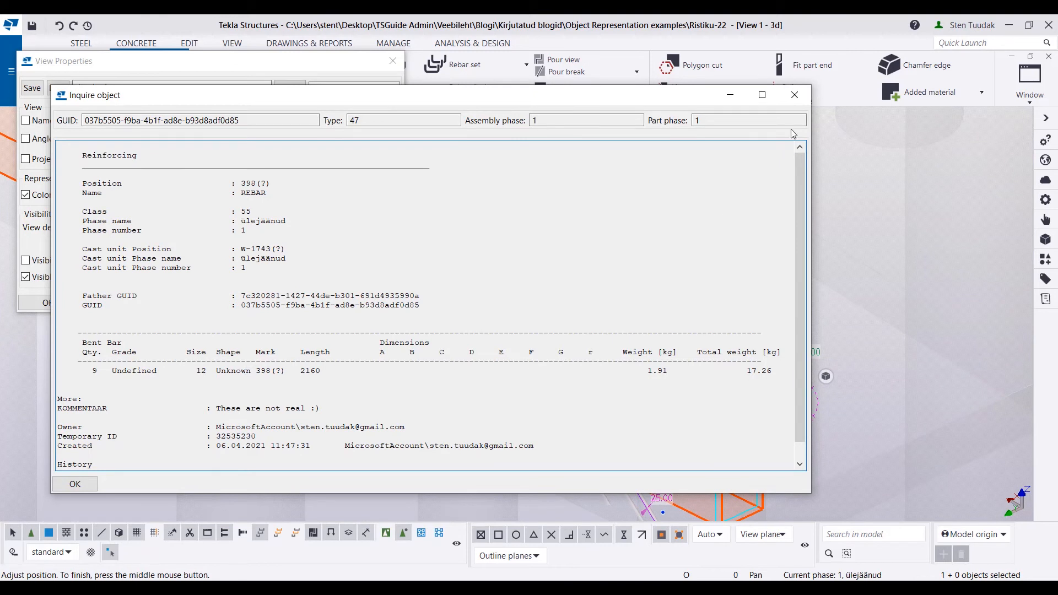
click(794, 94)
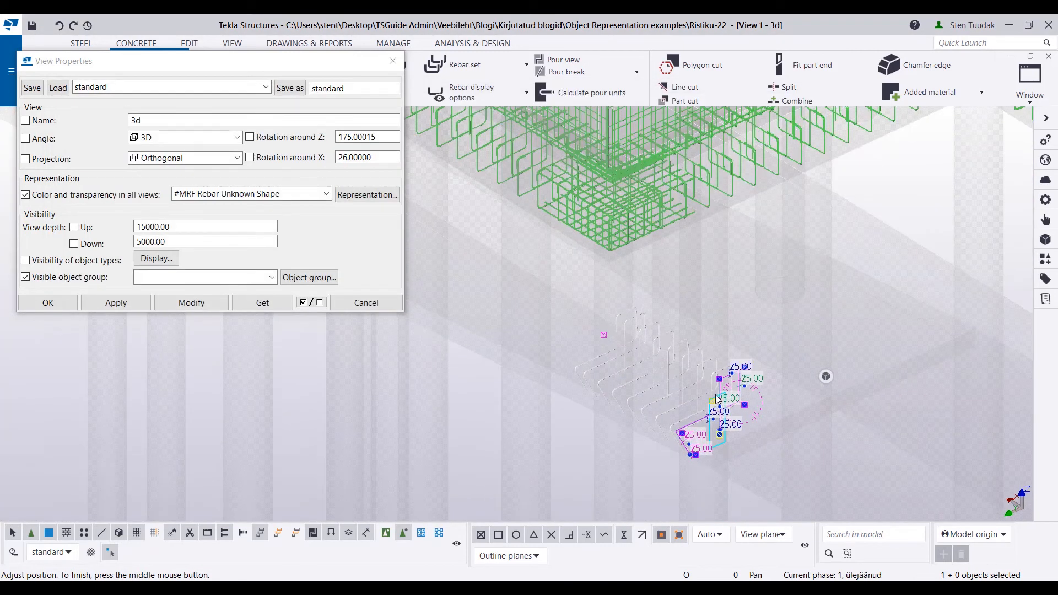
click(864, 335)
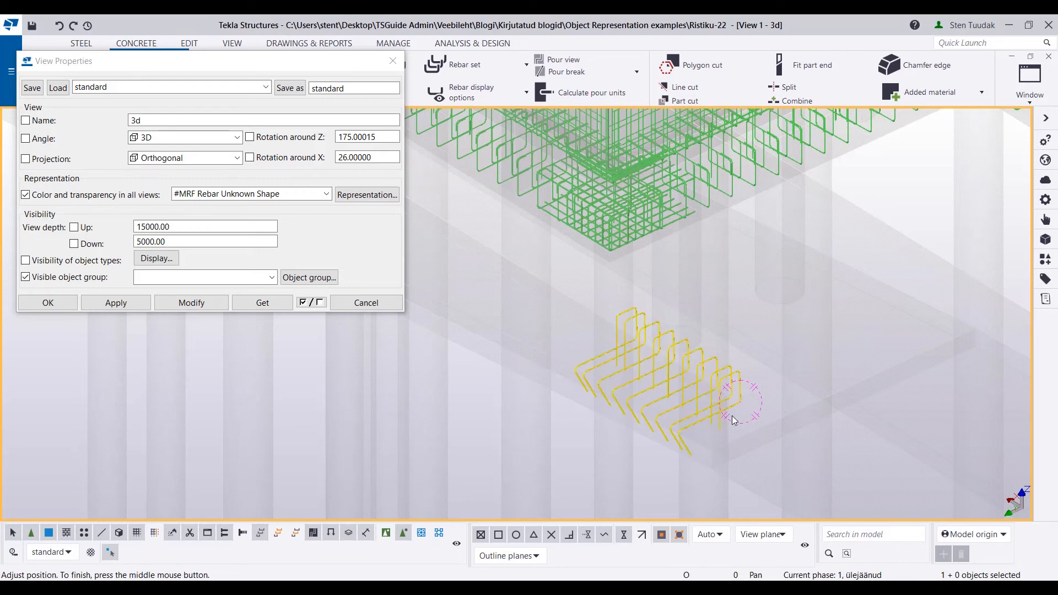
Step: Apply the standard color and transparency representation to the 3D view
click(326, 194)
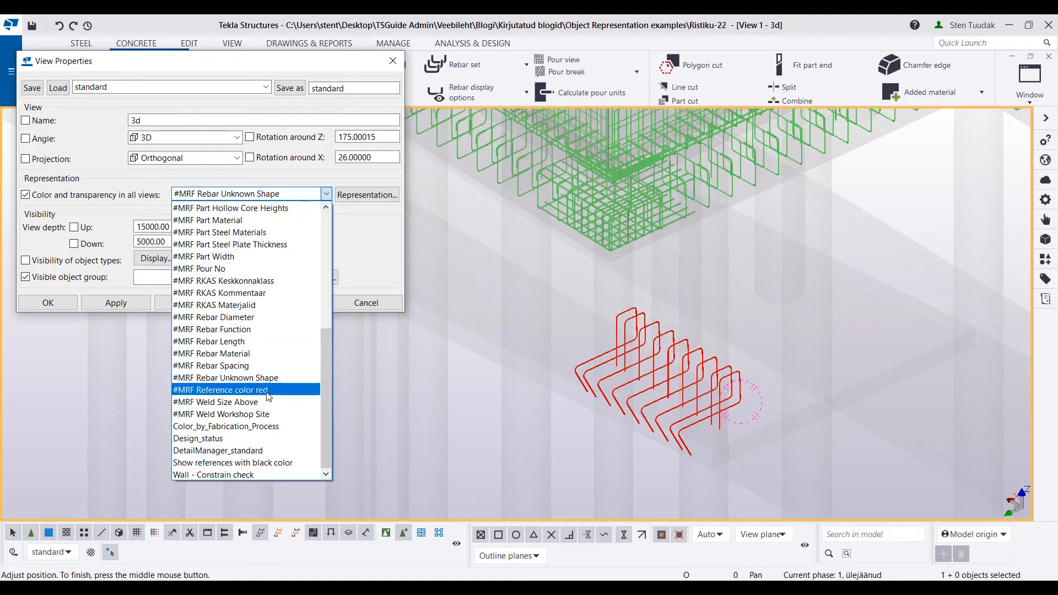
scroll(268, 396, up, 10)
click(190, 208)
click(182, 303)
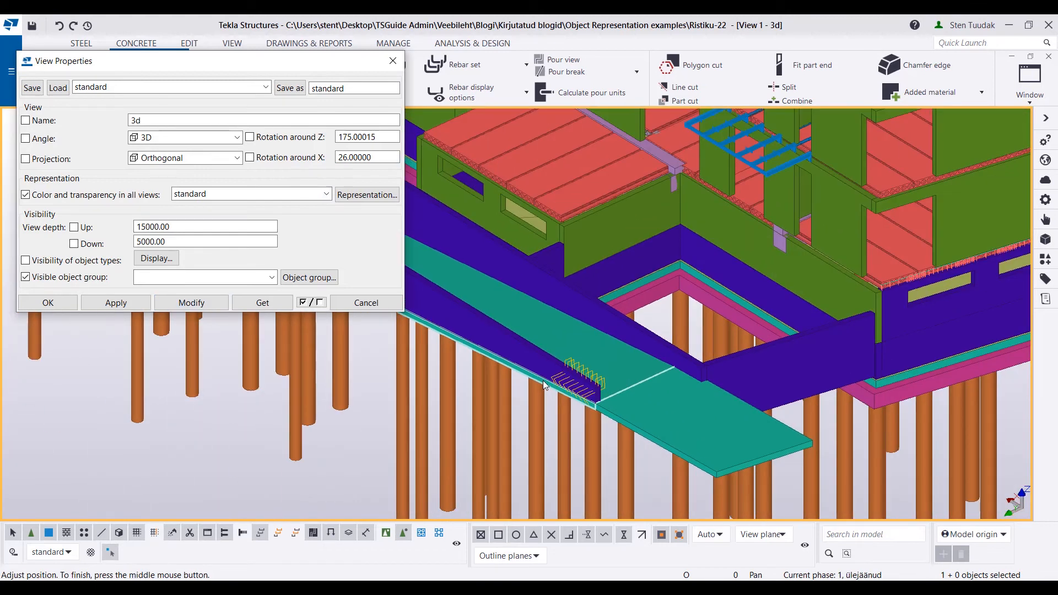
Step: Show the reference model 1716_PP_EK-1-1002_Rostvarkide-plaan from the 00 Konstruktsioonid group
scroll(545, 385, down, 2)
click(1046, 259)
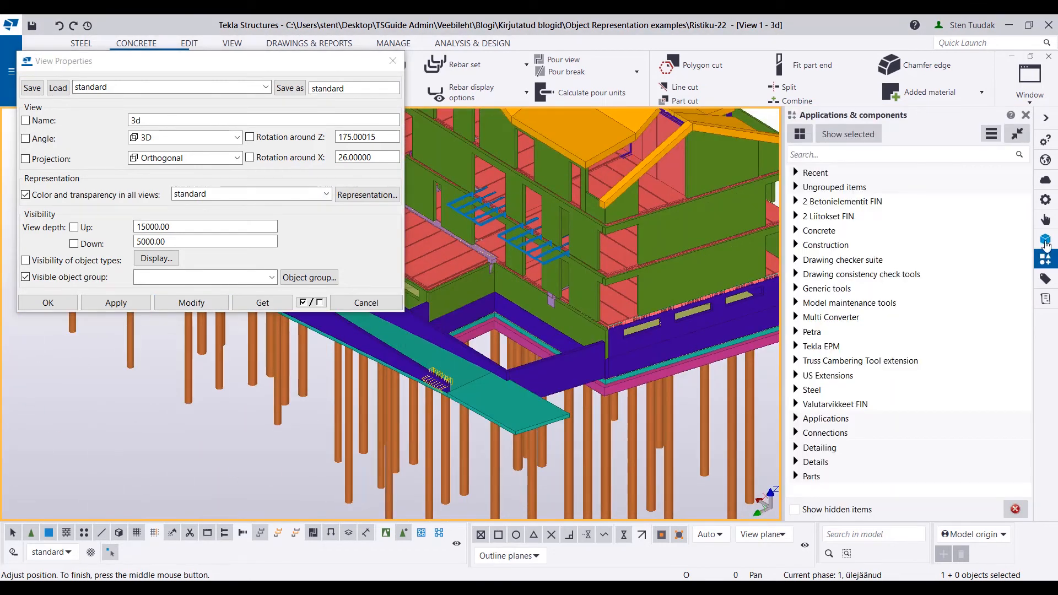
click(1046, 201)
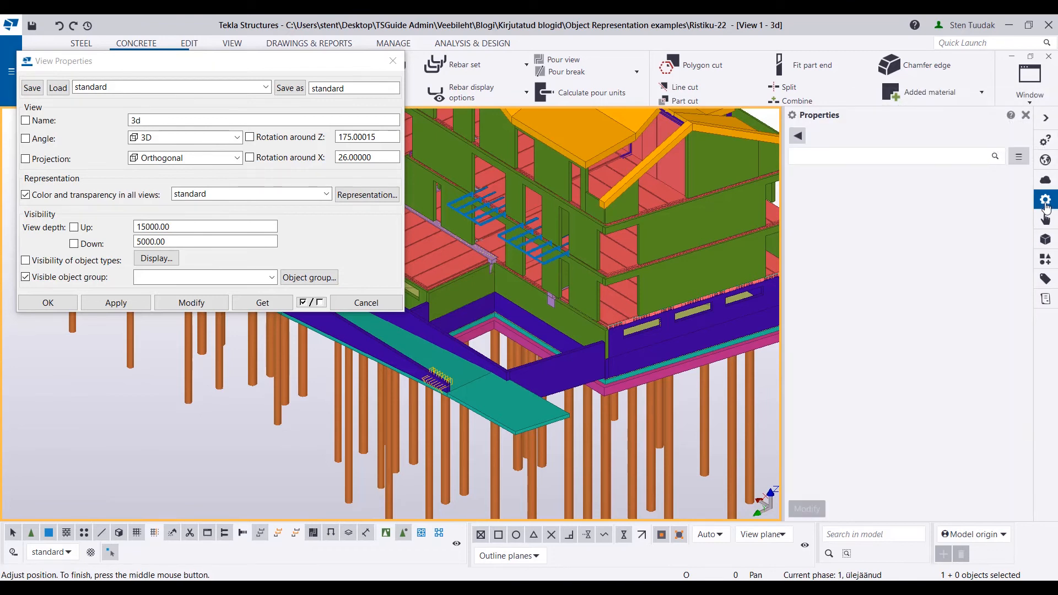
click(1046, 240)
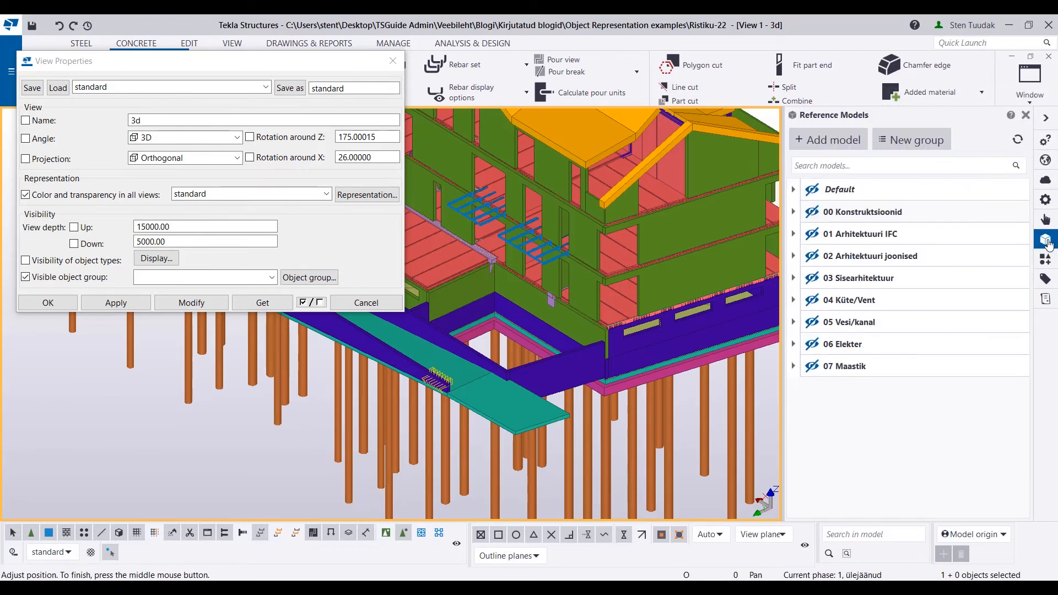
click(793, 212)
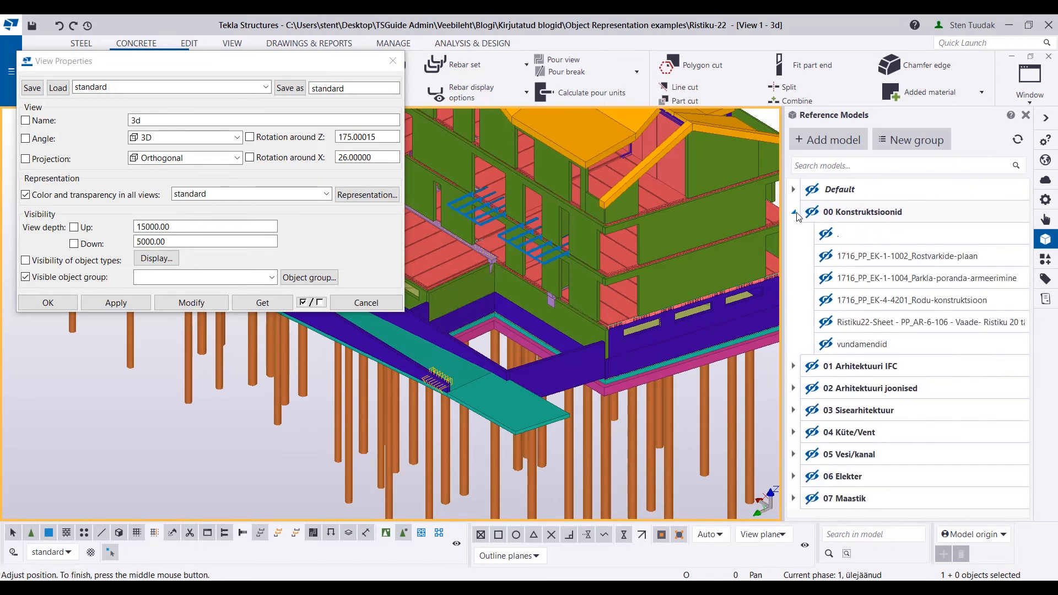
click(837, 257)
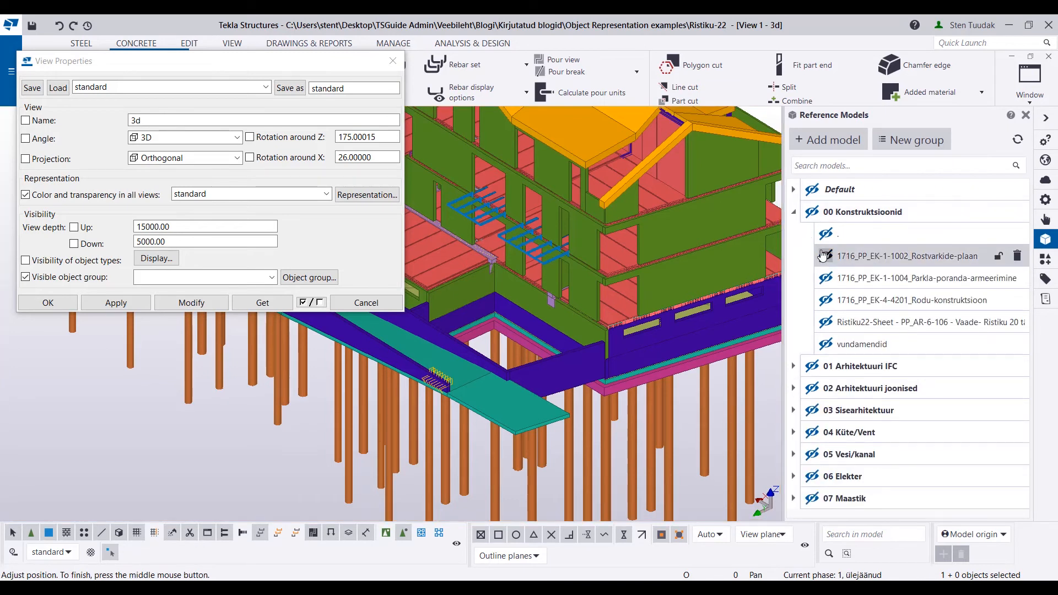
click(825, 256)
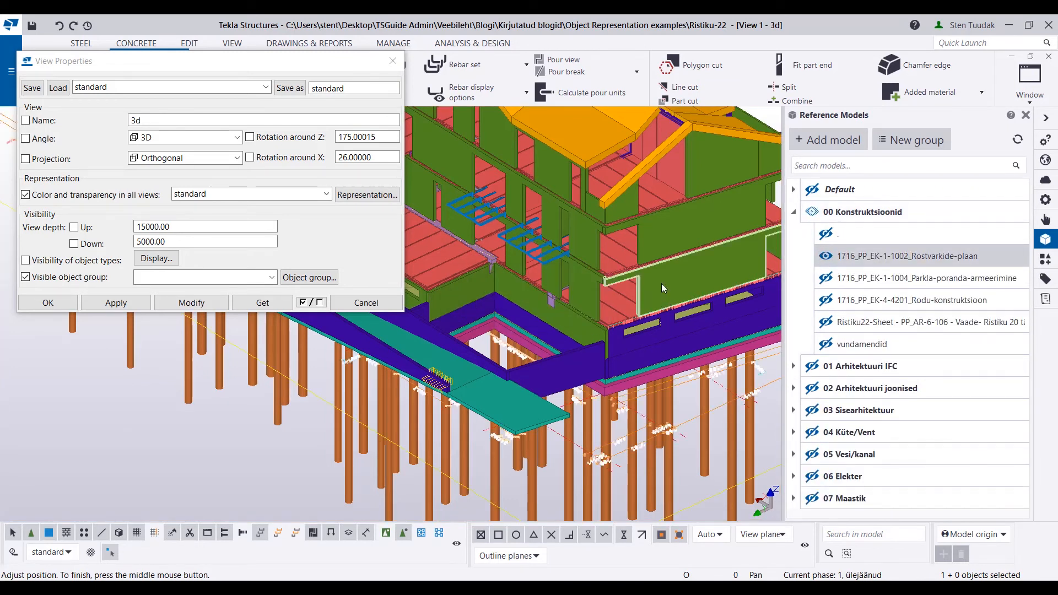
Step: Switch the view to plan and examine the legibility of the reference drawing's dimensions and load texts around the building
middle_drag(663, 287, 638, 315)
key(ctrl+p)
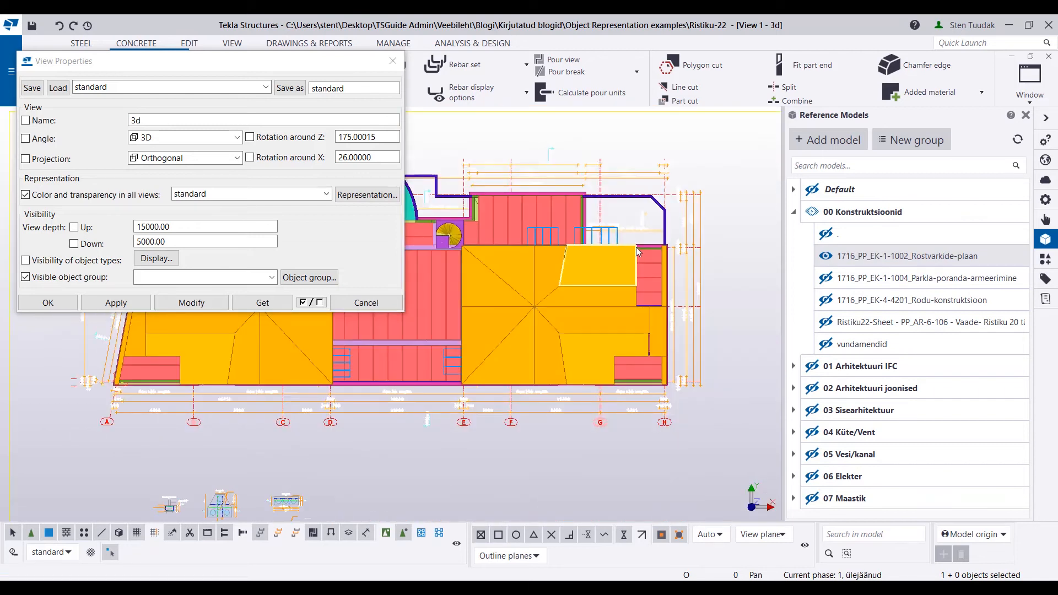
scroll(560, 193, up, 4)
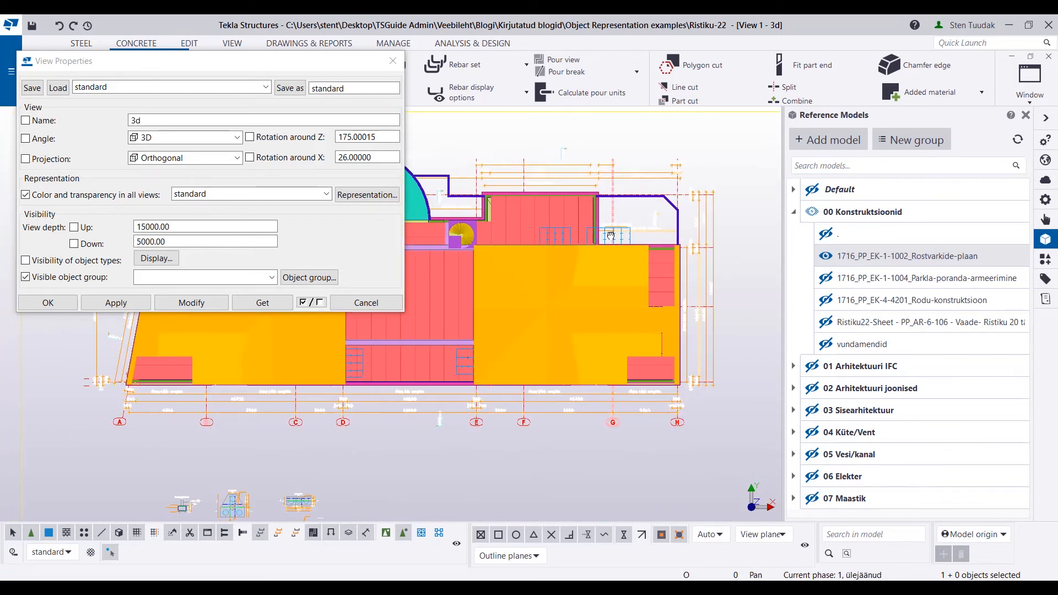
scroll(561, 207, up, 4)
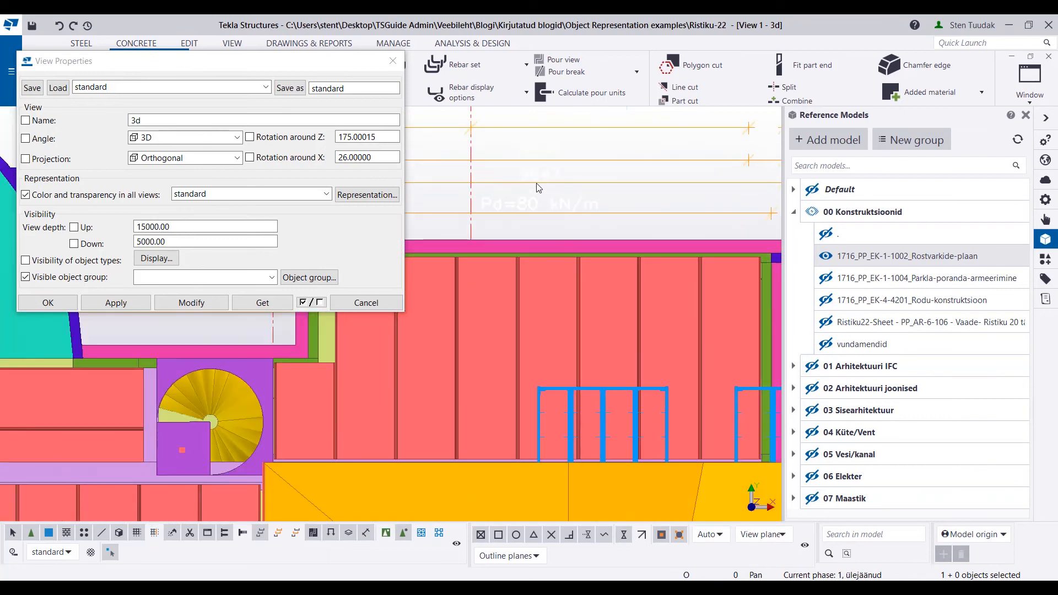
scroll(540, 186, down, 5)
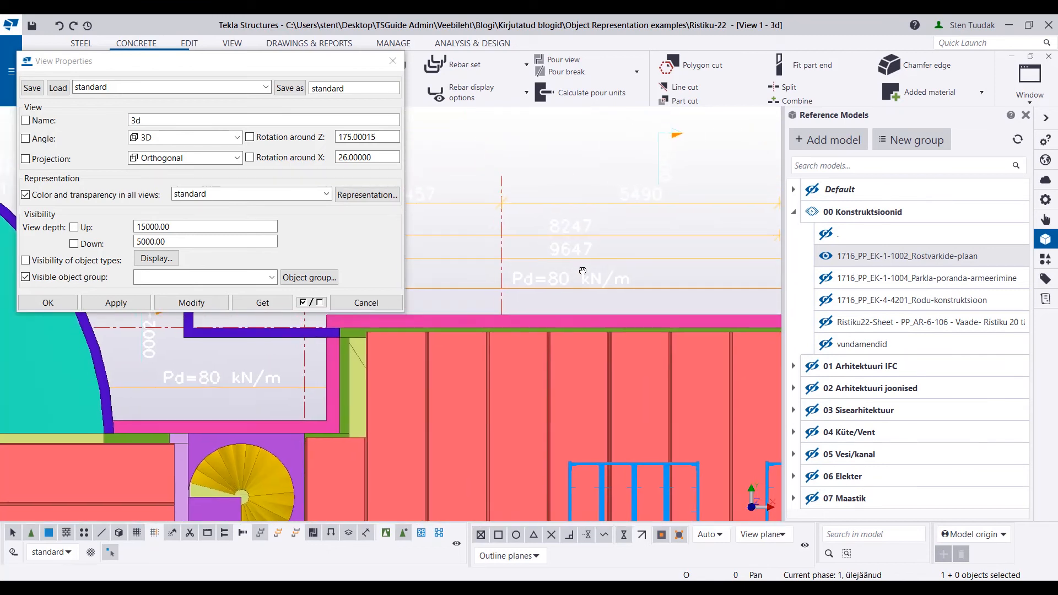
scroll(612, 175, down, 3)
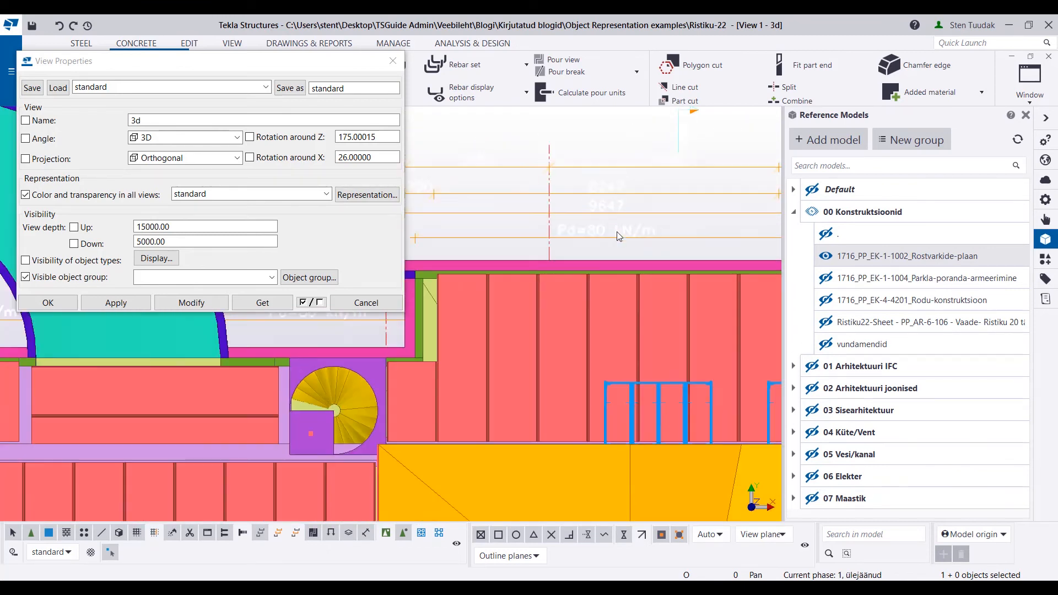
scroll(660, 246, down, 3)
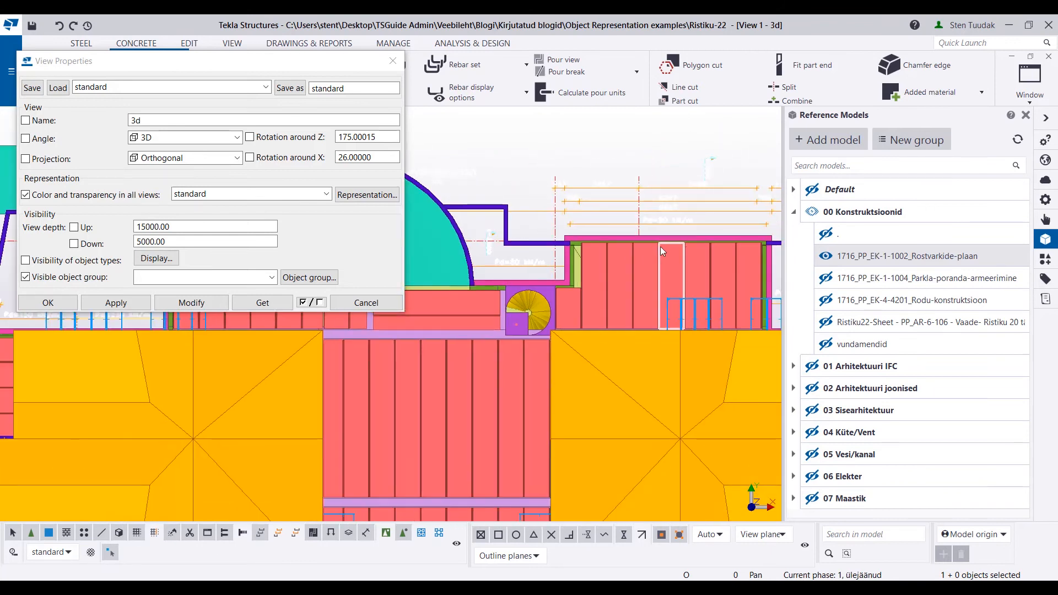
middle_drag(703, 279, 561, 276)
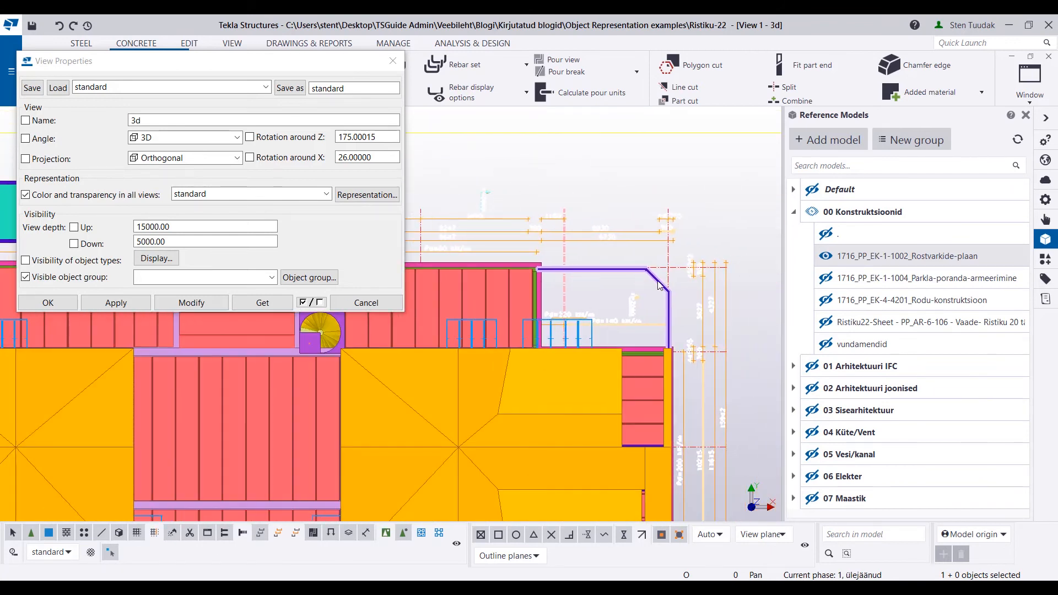
middle_drag(695, 306, 691, 208)
scroll(689, 304, up, 2)
scroll(689, 303, down, 2)
middle_drag(689, 302, 697, 377)
Step: Apply the #MRF Reference color red representation to the 3D view and check the reference drawing's dimensions and load texts
click(292, 196)
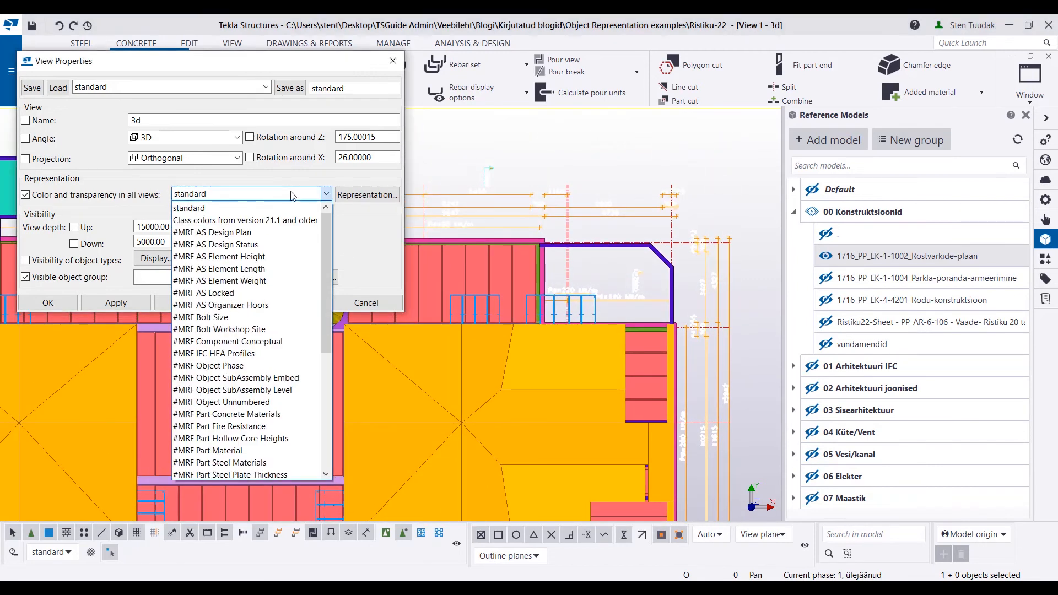
scroll(270, 325, down, 4)
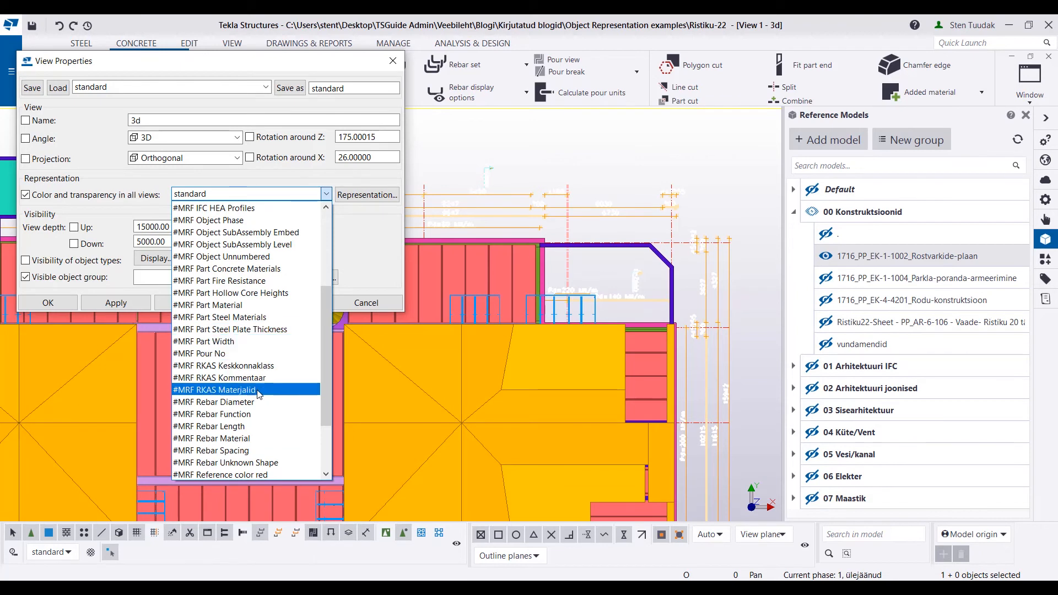
scroll(255, 434, down, 1)
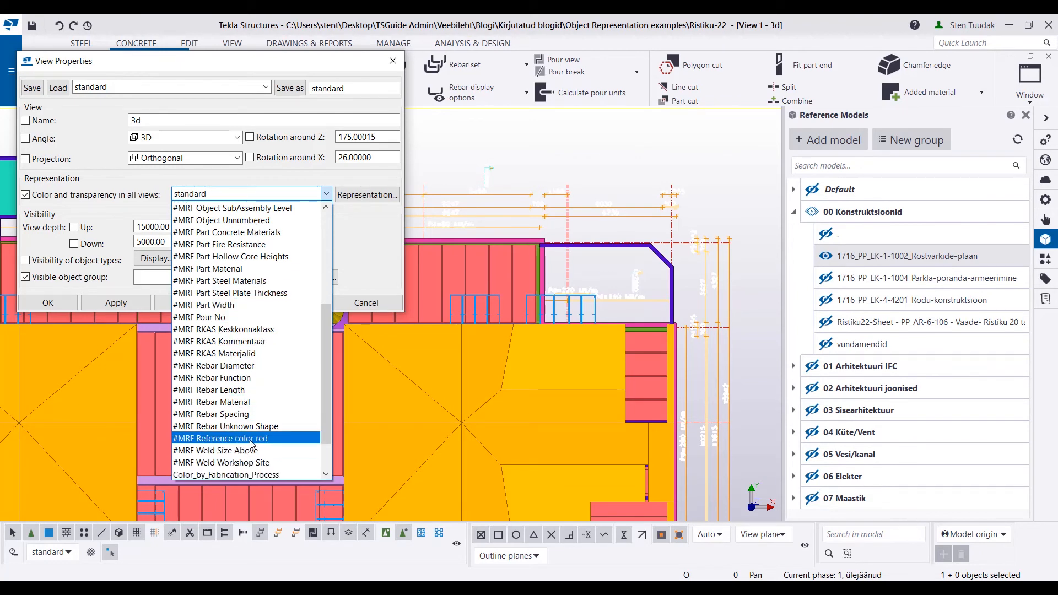
click(254, 441)
click(190, 303)
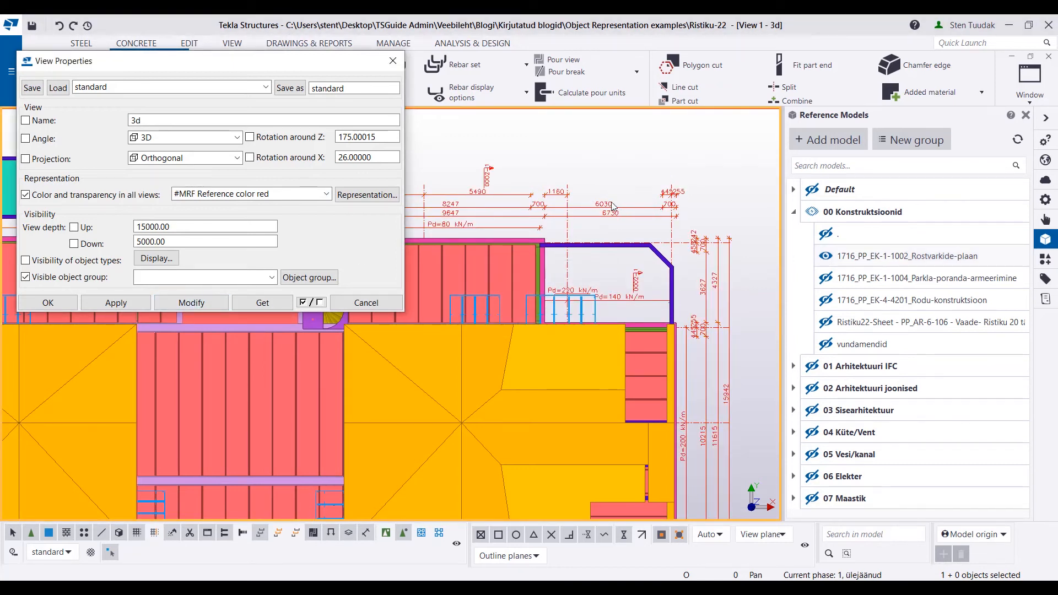
scroll(615, 220, up, 3)
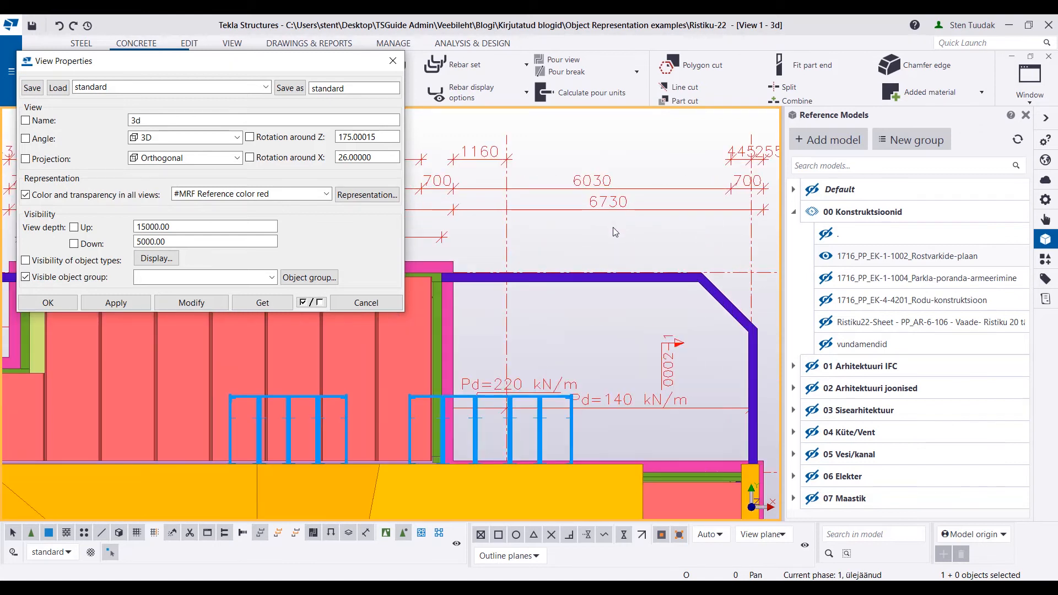
scroll(594, 219, down, 5)
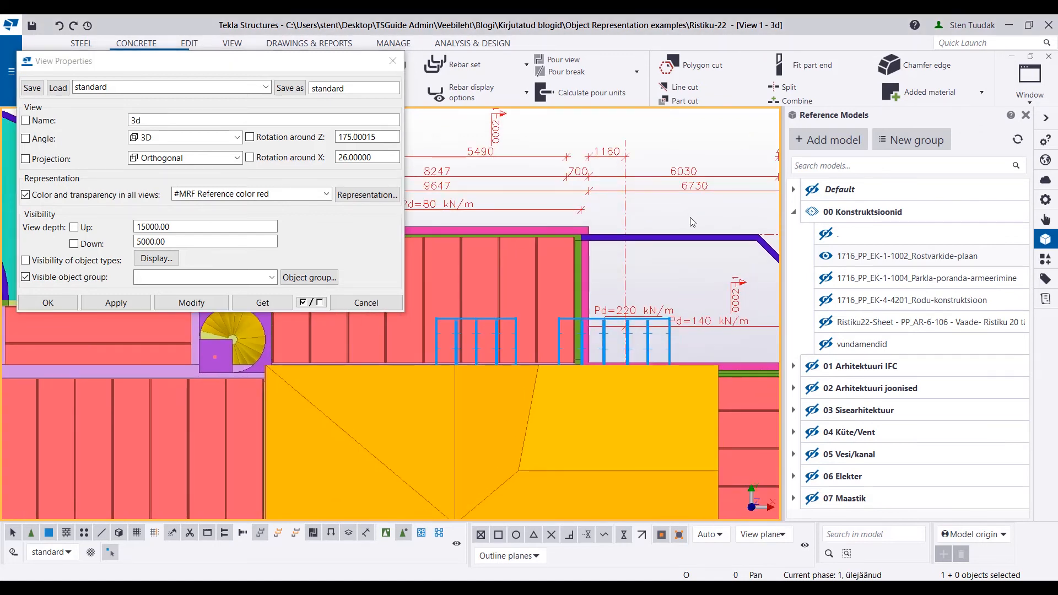
scroll(675, 239, down, 1)
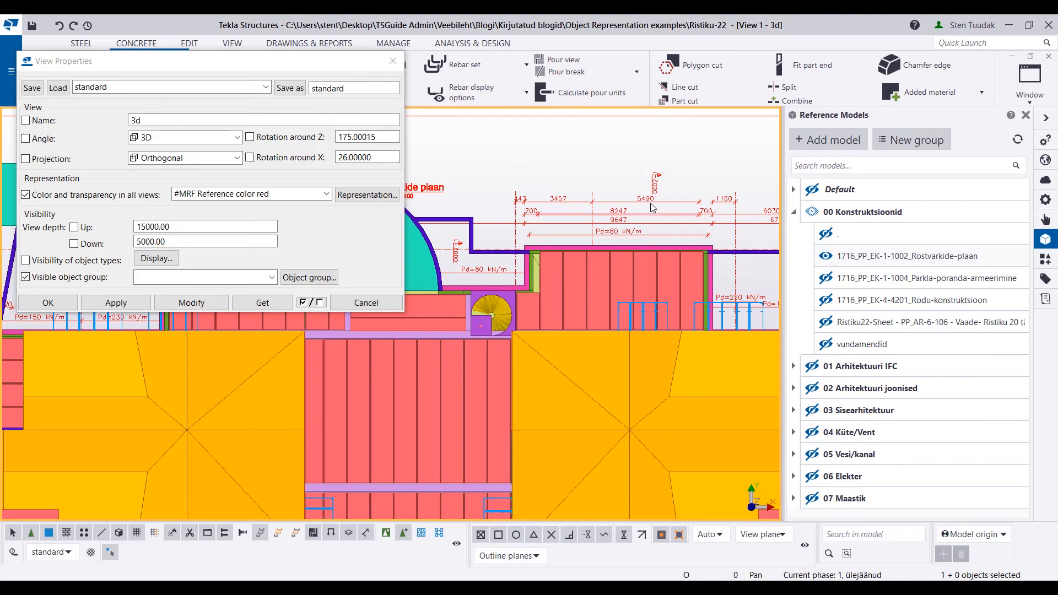
Step: Hide the reference model 1716_PP_EK-1-1002_Rostvarkide-plaan and close the reference model list
click(825, 256)
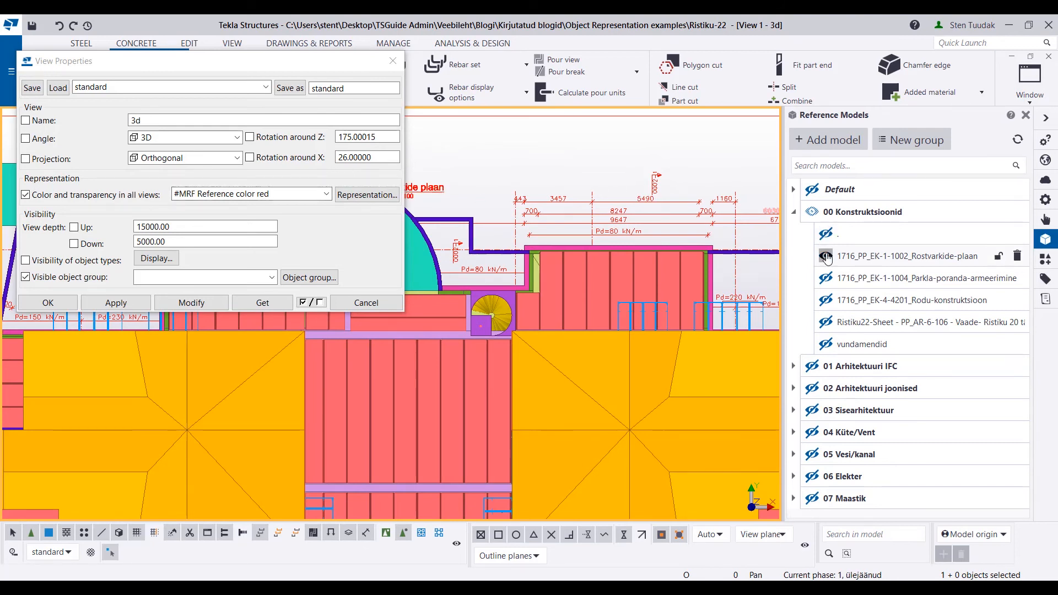
click(1026, 117)
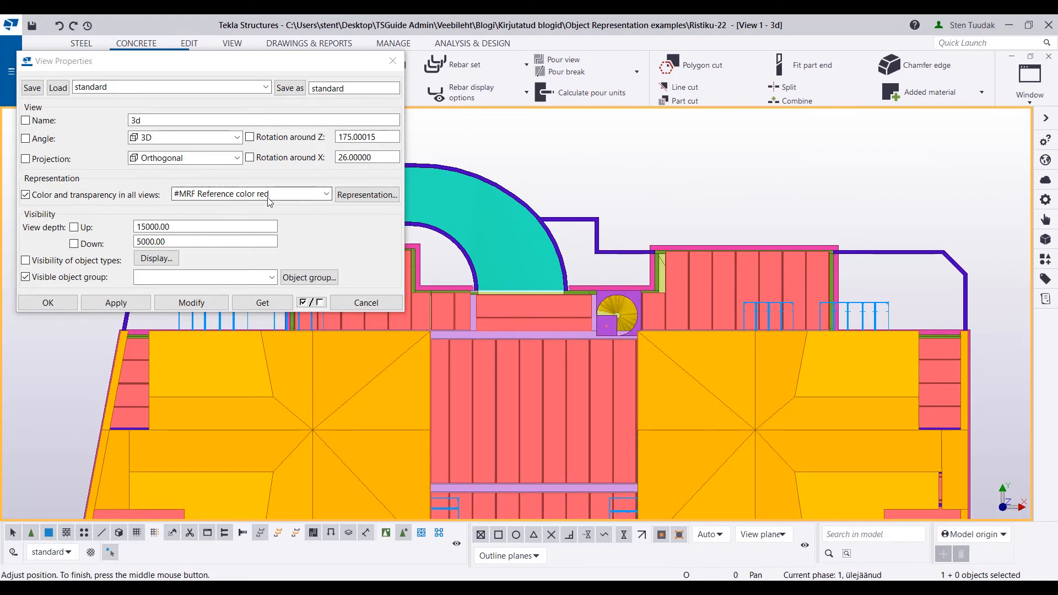
Step: Review the object groups and colors defined in the #MRF Reference color red representation, then close its settings
click(250, 194)
click(251, 194)
click(358, 195)
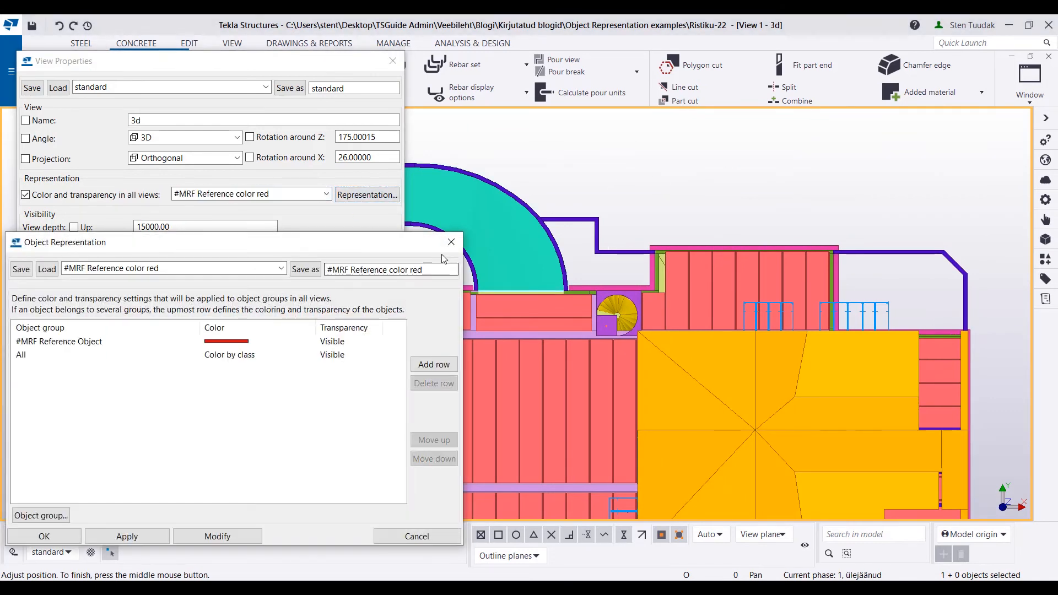
click(451, 242)
Step: Apply the #MRF Weld Size Above color and transparency representation to the 3D view
click(312, 195)
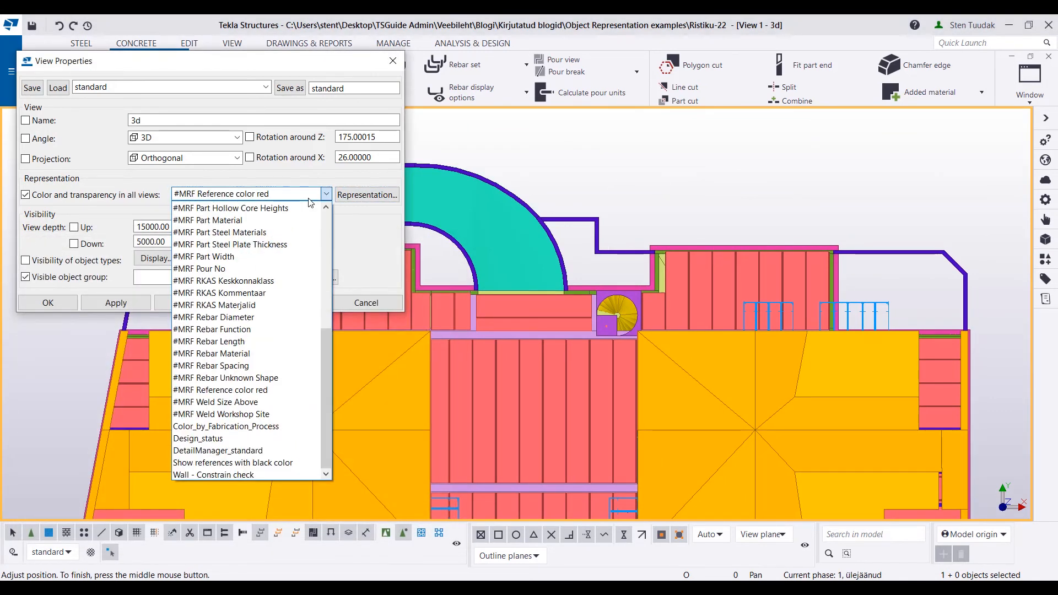
click(261, 401)
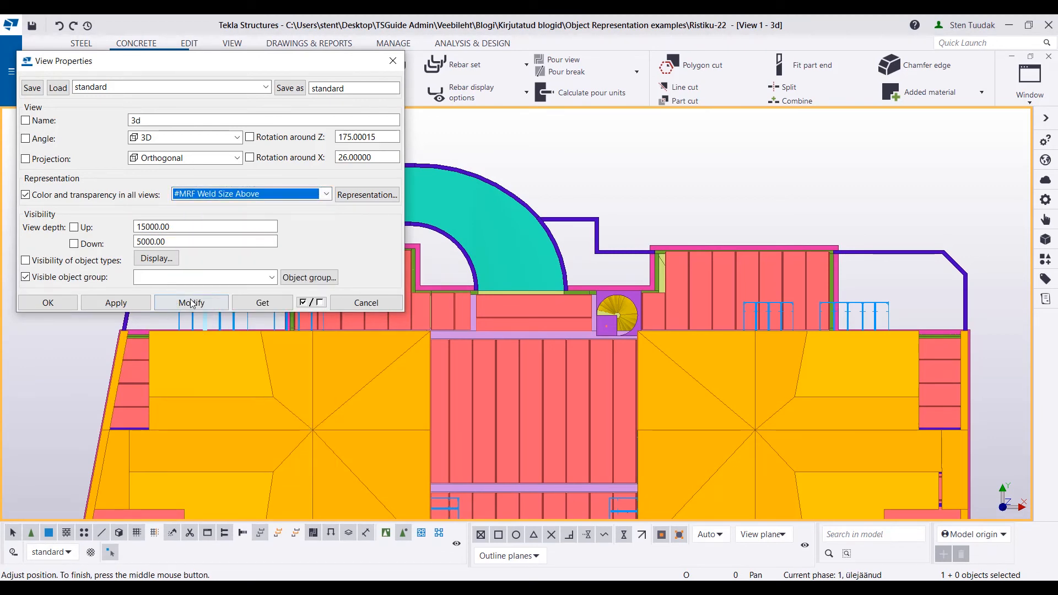
click(193, 303)
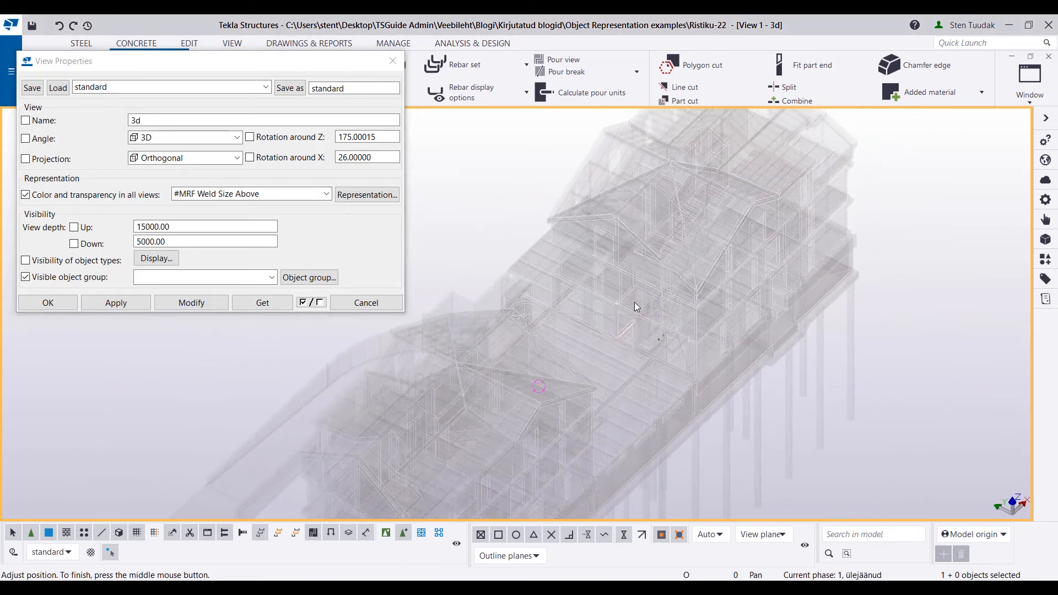
Step: Examine the two colored welds on the beam plates, compare them with the weld size rows of the representation and close its settings
ctrl+middle_drag(530, 377, 507, 378)
scroll(564, 384, up, 10)
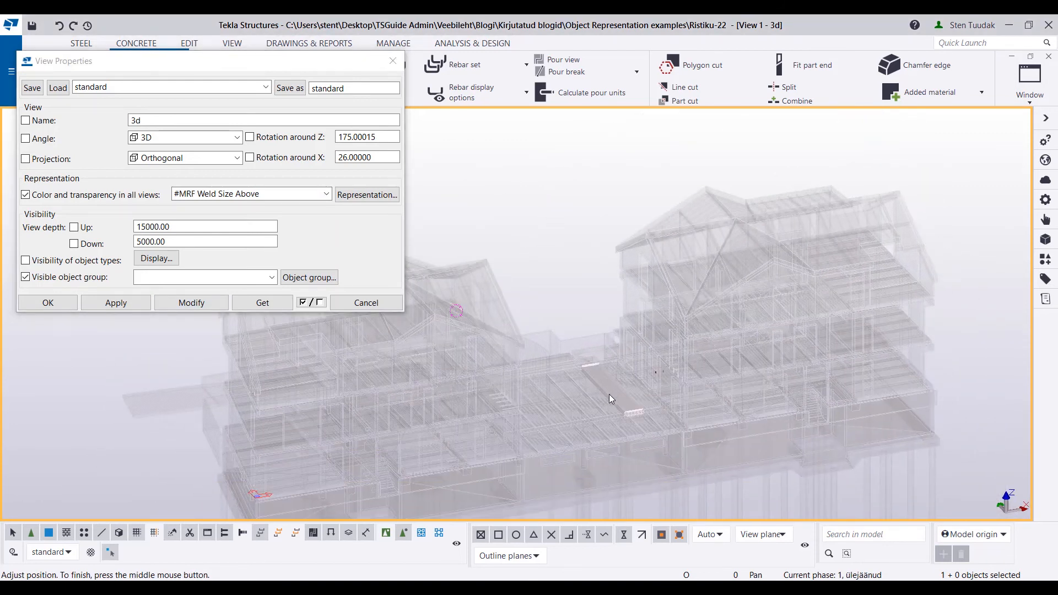
scroll(734, 364, up, 5)
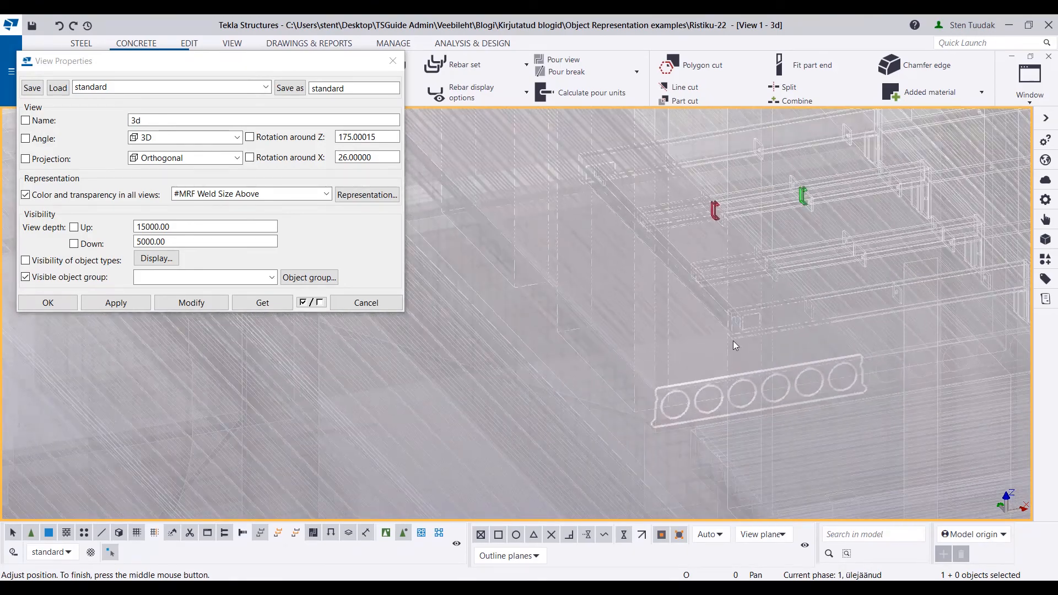
ctrl+middle_drag(731, 282, 737, 243)
scroll(738, 242, up, 2)
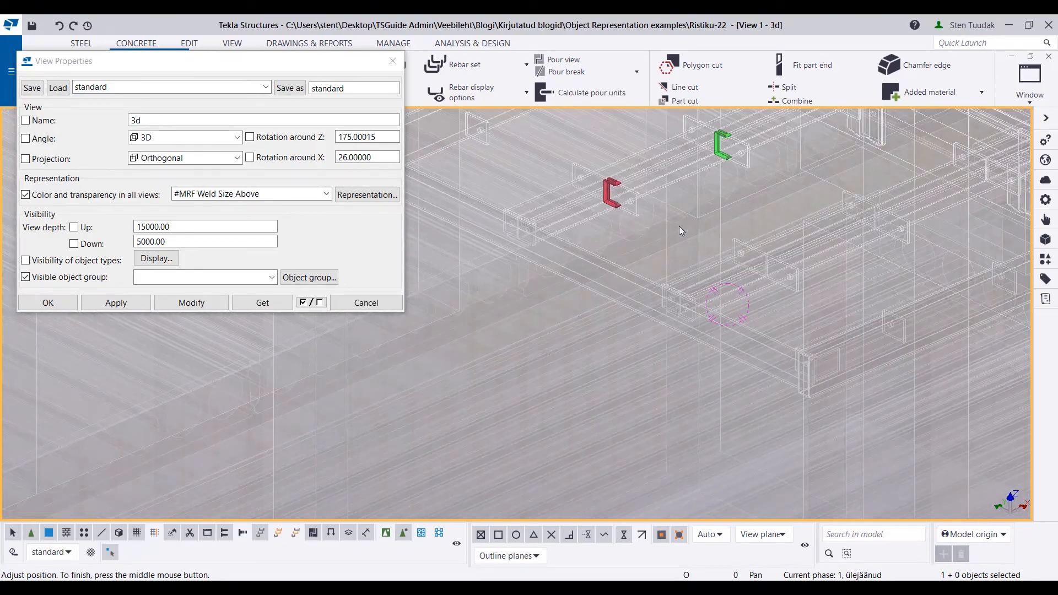
middle_drag(679, 227, 642, 370)
scroll(647, 368, up, 2)
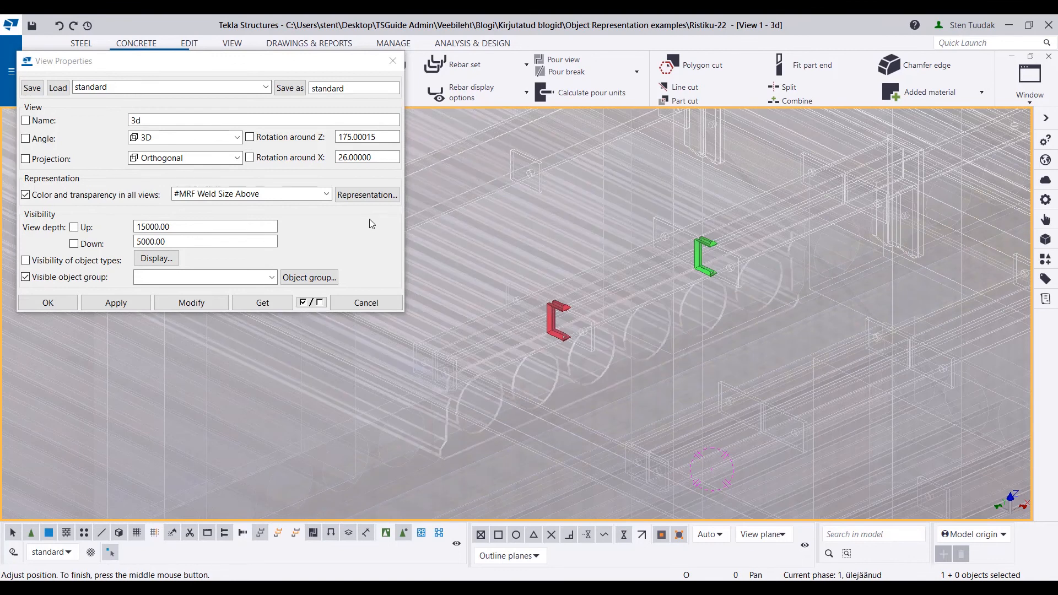
click(367, 195)
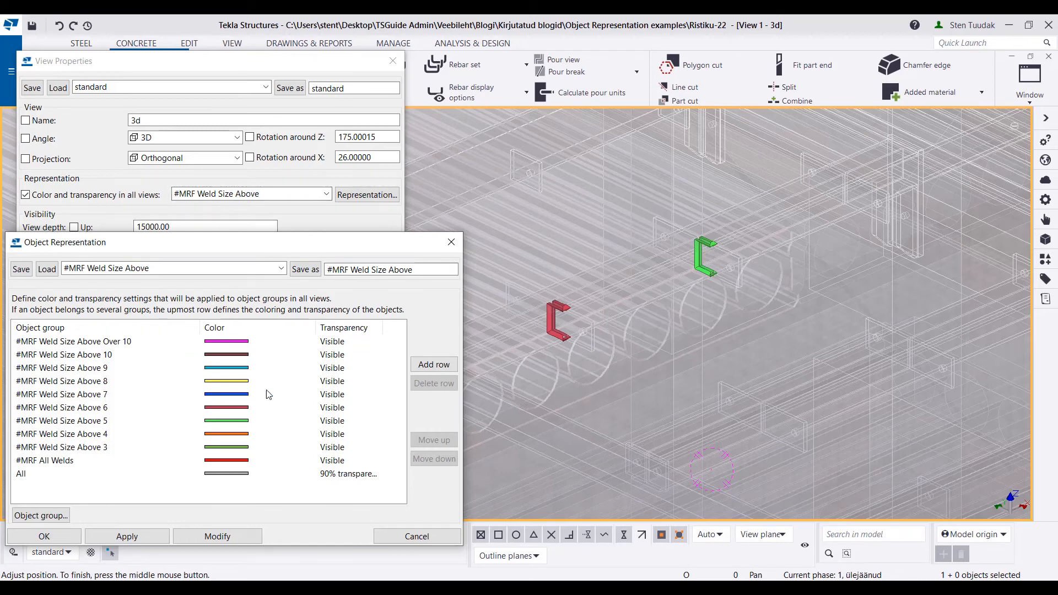
middle_drag(558, 398, 610, 408)
scroll(617, 398, up, 3)
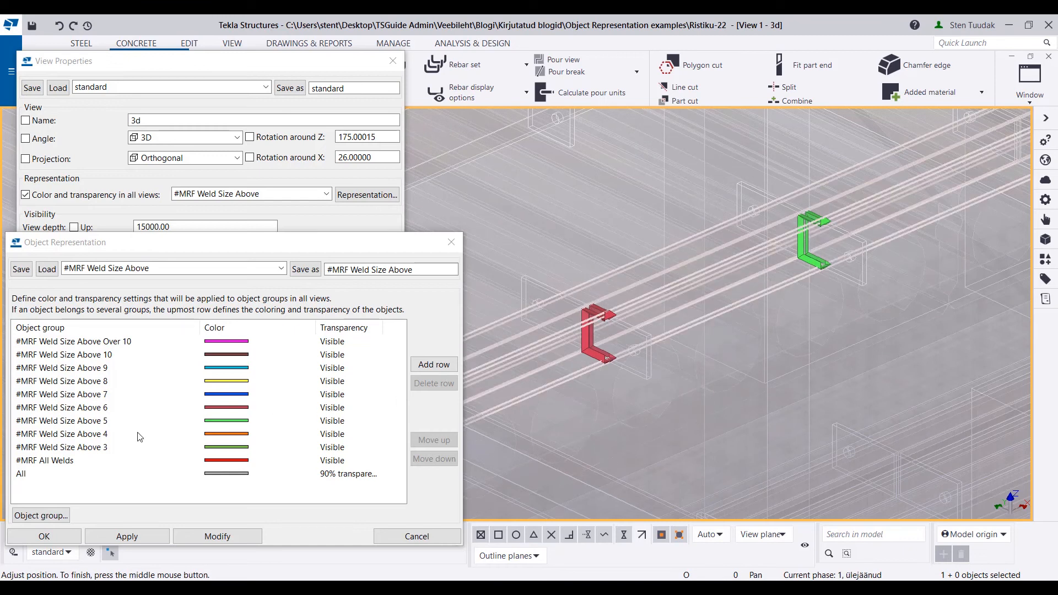
click(455, 242)
Step: Apply the #MRF Weld Workshop Site color and transparency representation to the 3D view
click(327, 194)
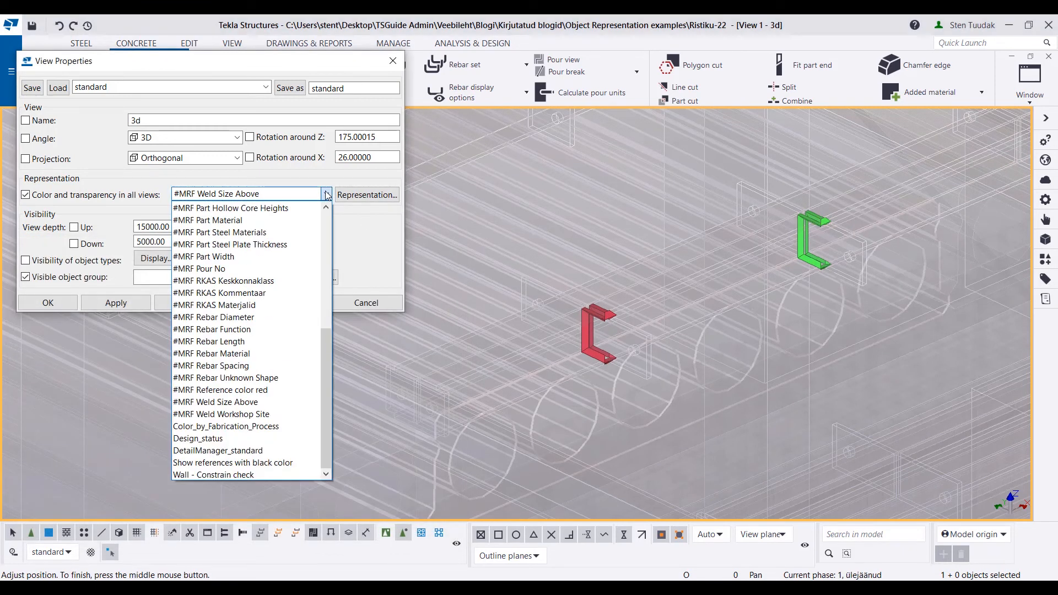
click(266, 414)
click(189, 303)
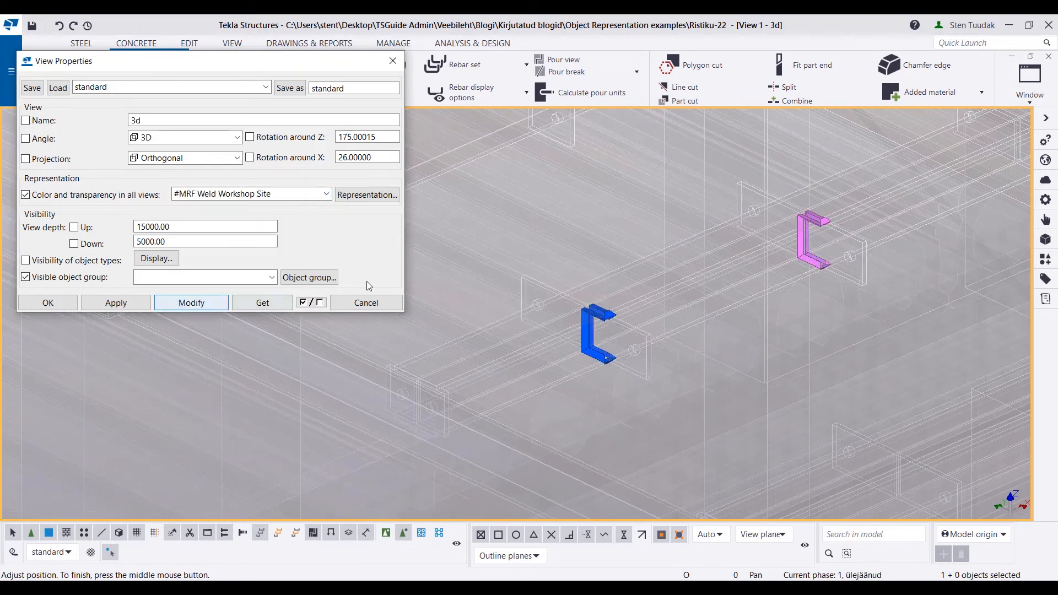
Step: Review the weld site and workshop colors, check the pink weld's Workshop/Site property, clear the selection and close the representation settings
click(367, 195)
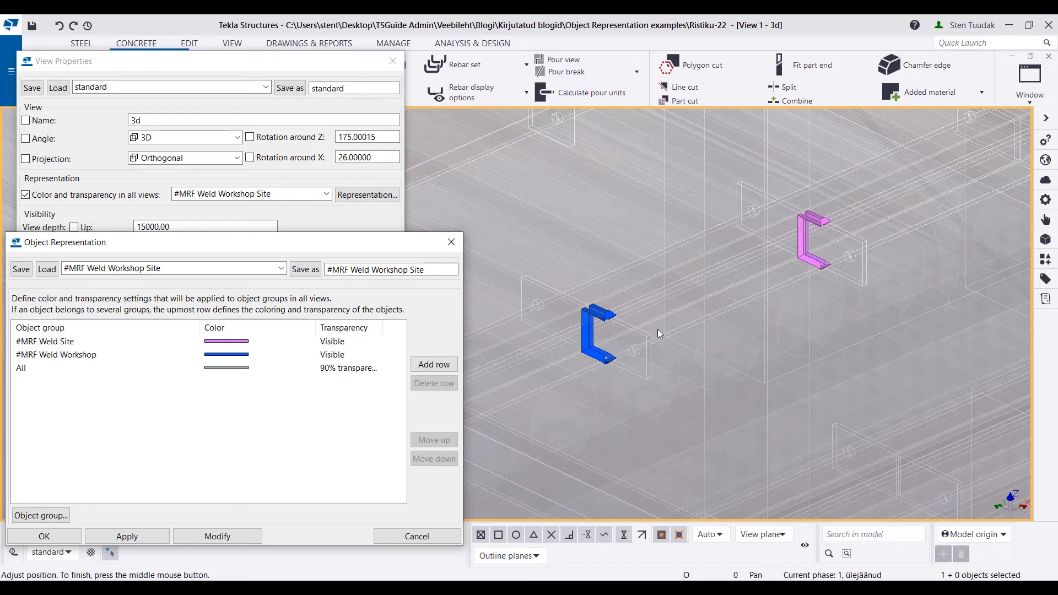
double_click(811, 263)
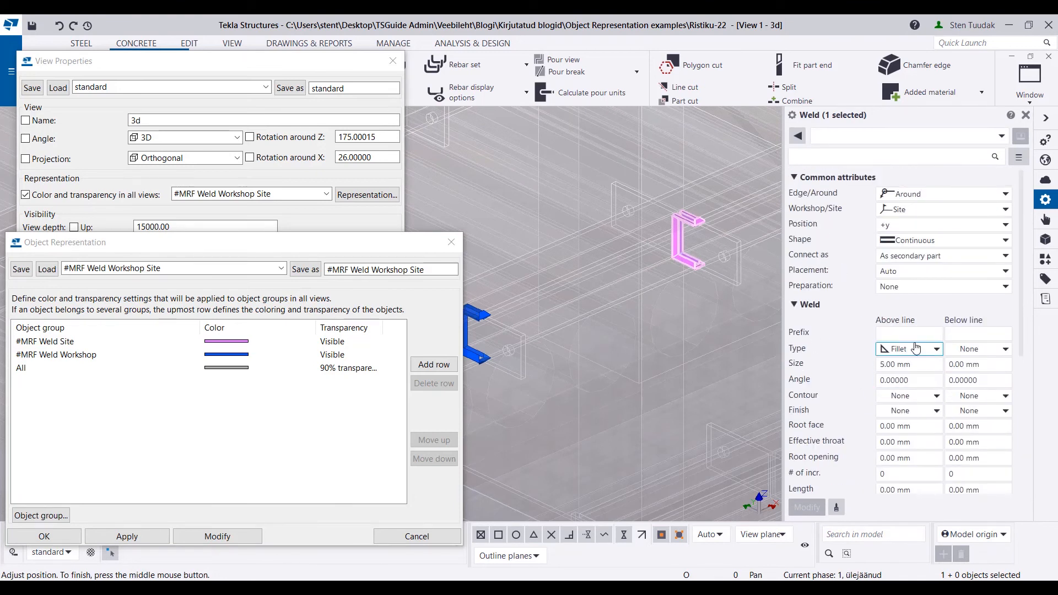
click(930, 211)
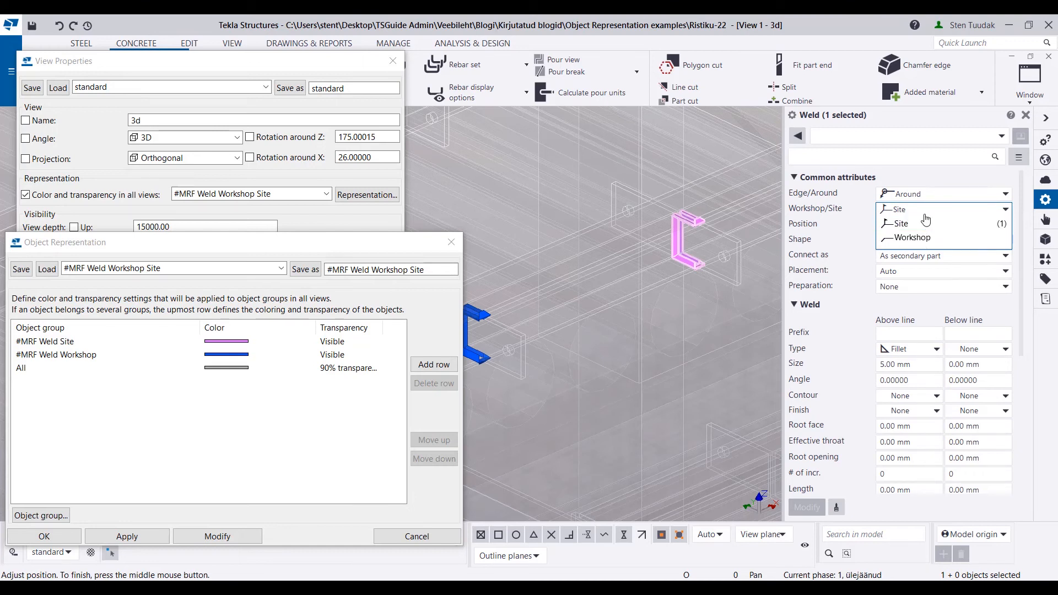
click(925, 214)
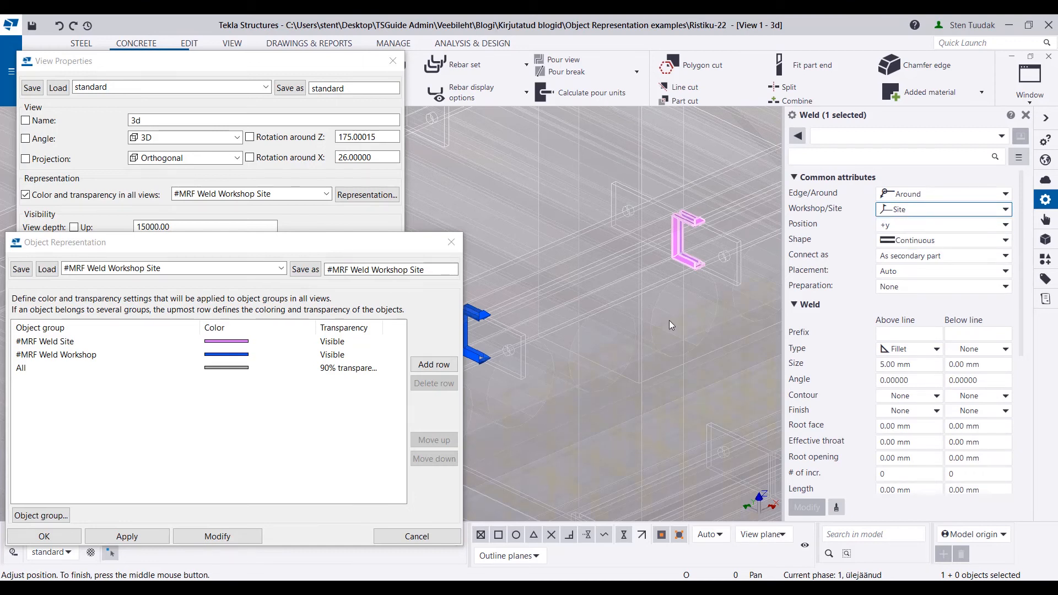
scroll(669, 322, down, 3)
scroll(673, 324, down, 9)
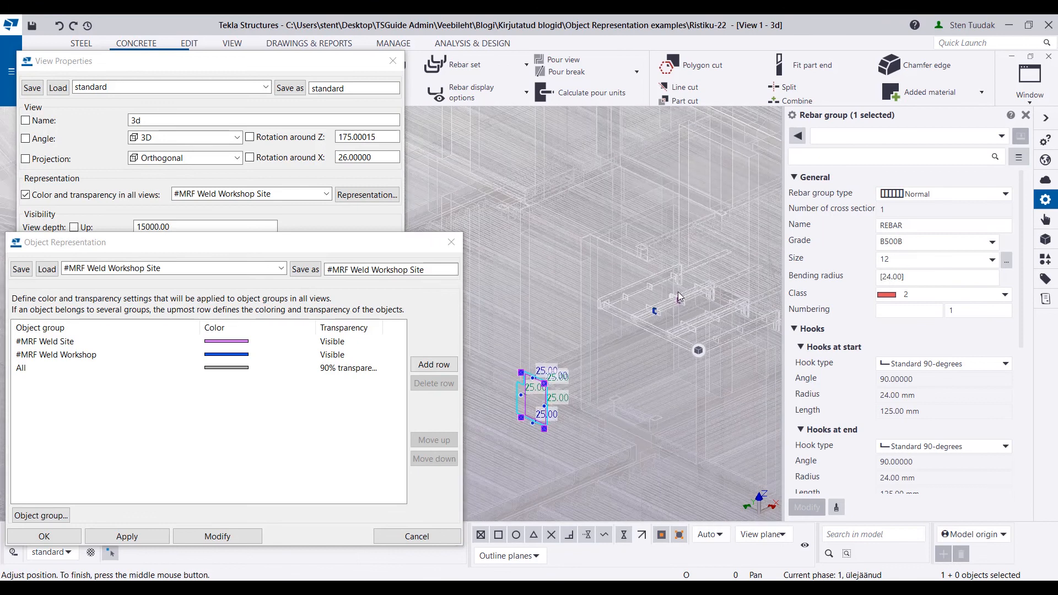
click(532, 190)
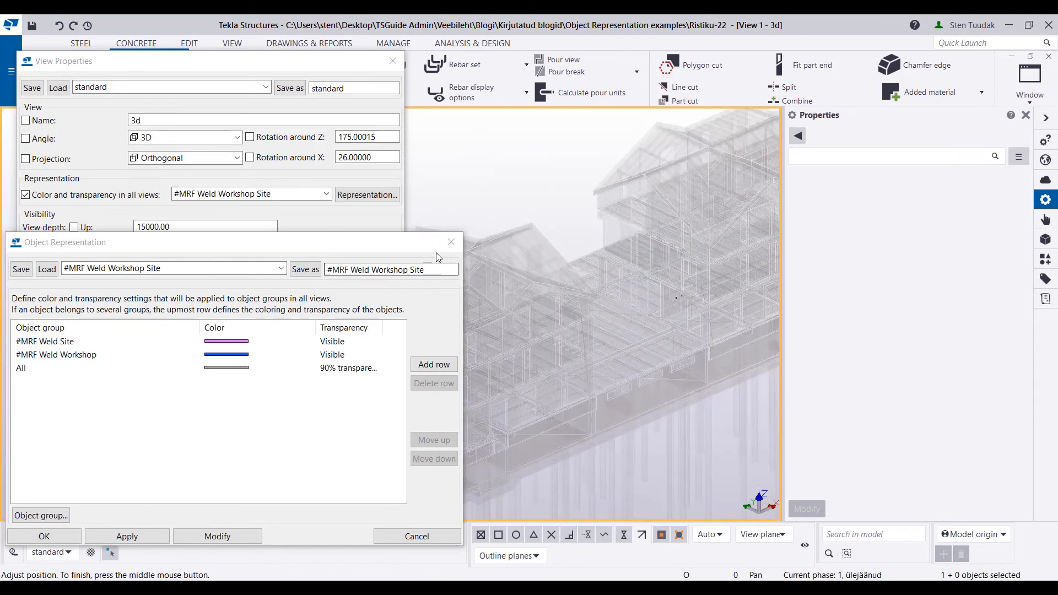
click(450, 242)
Step: Choose #MRF AS Design Plan as the color and transparency setting for all views
click(322, 194)
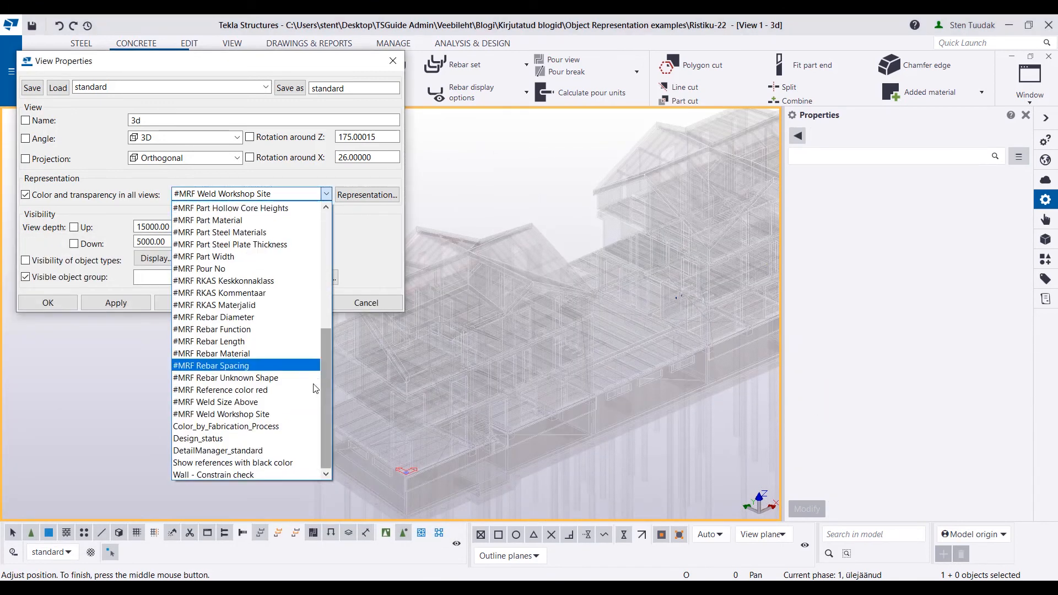
drag(325, 411, 325, 295)
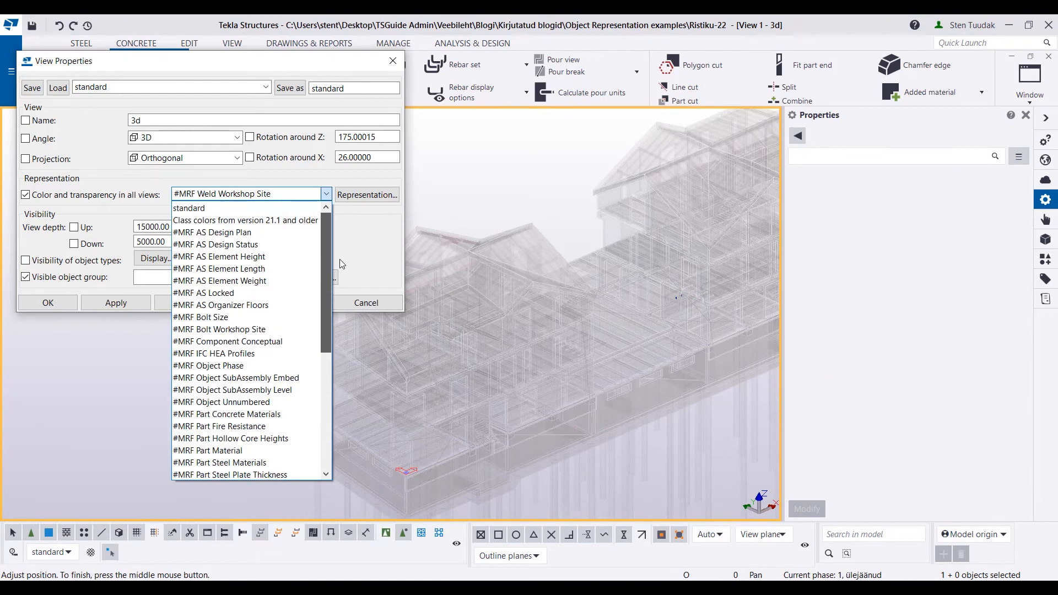
scroll(243, 353, down, 2)
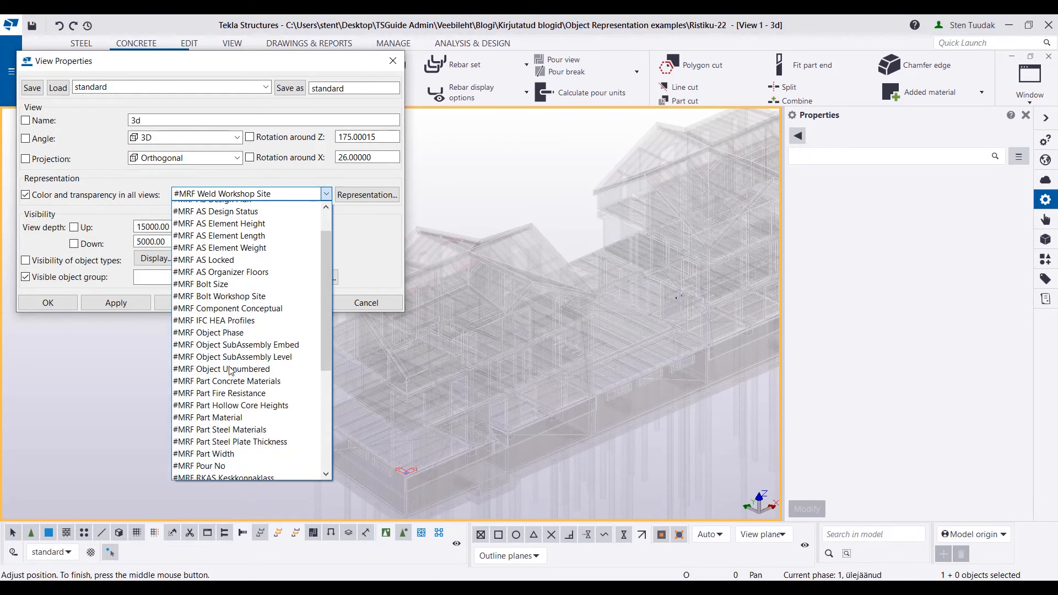
scroll(231, 371, up, 2)
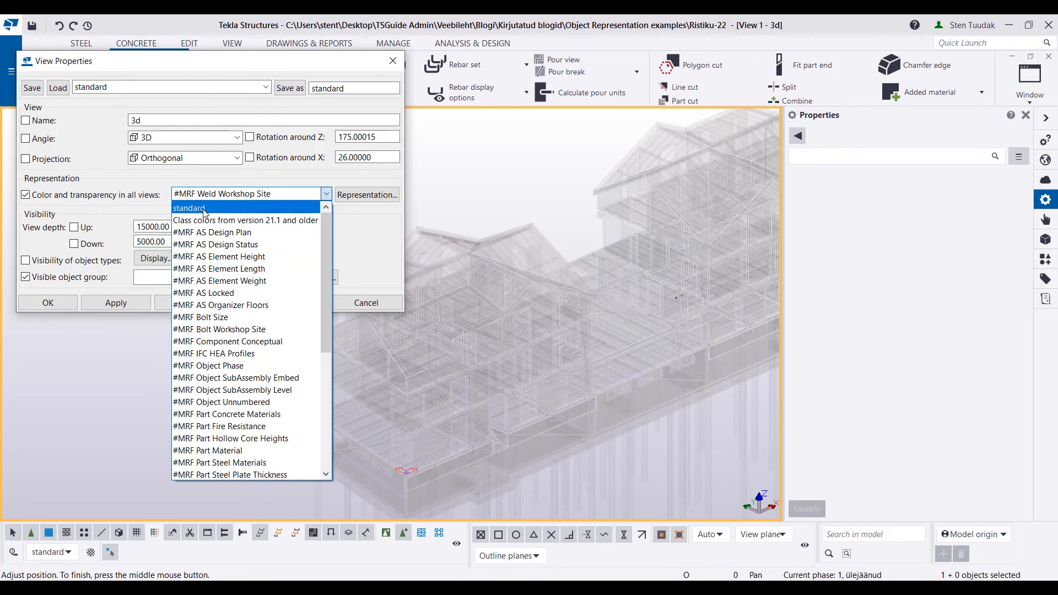
click(184, 234)
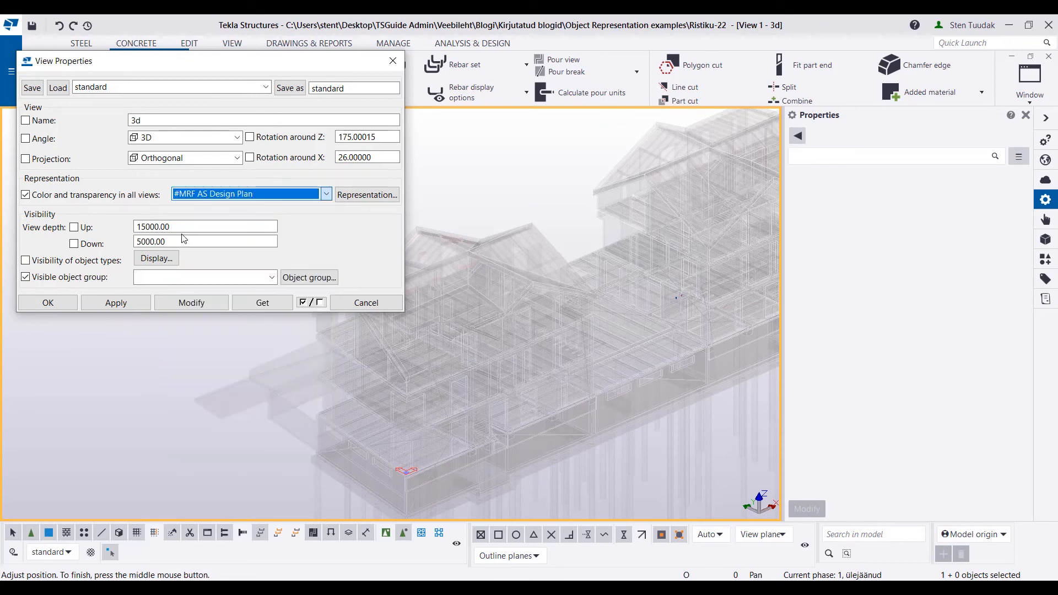
Step: Look through the available representation settings and examine their #MRF prefix naming and grouping by object type
click(179, 197)
scroll(198, 226, up, 1)
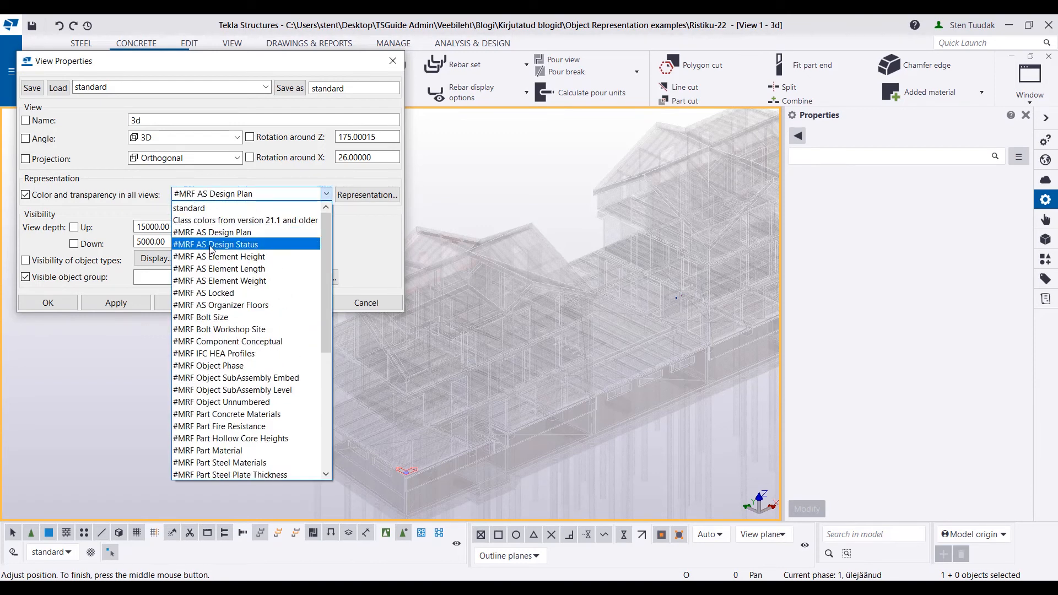
scroll(212, 249, down, 6)
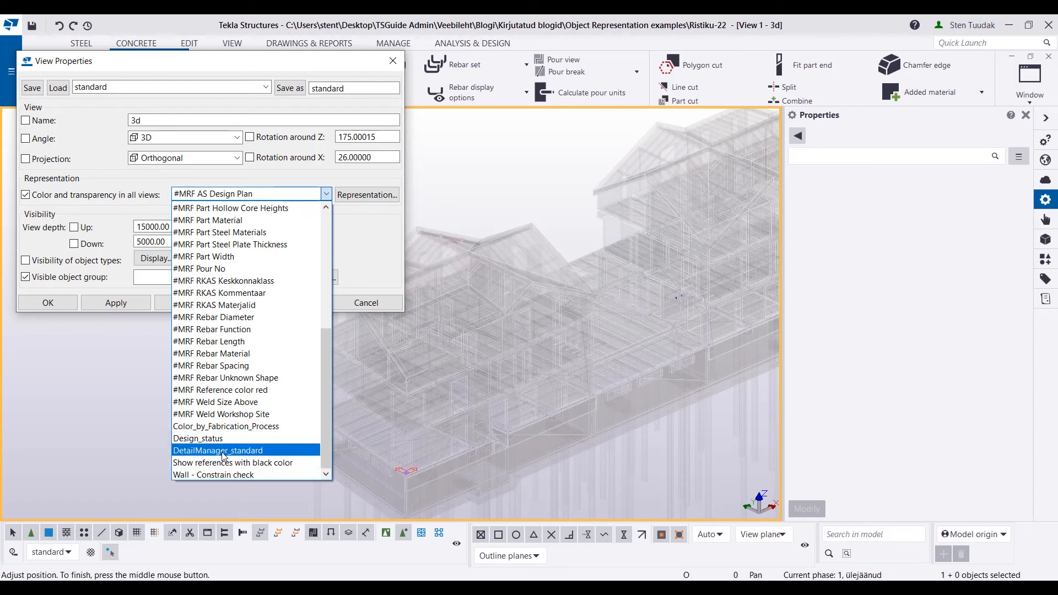
scroll(187, 309, up, 6)
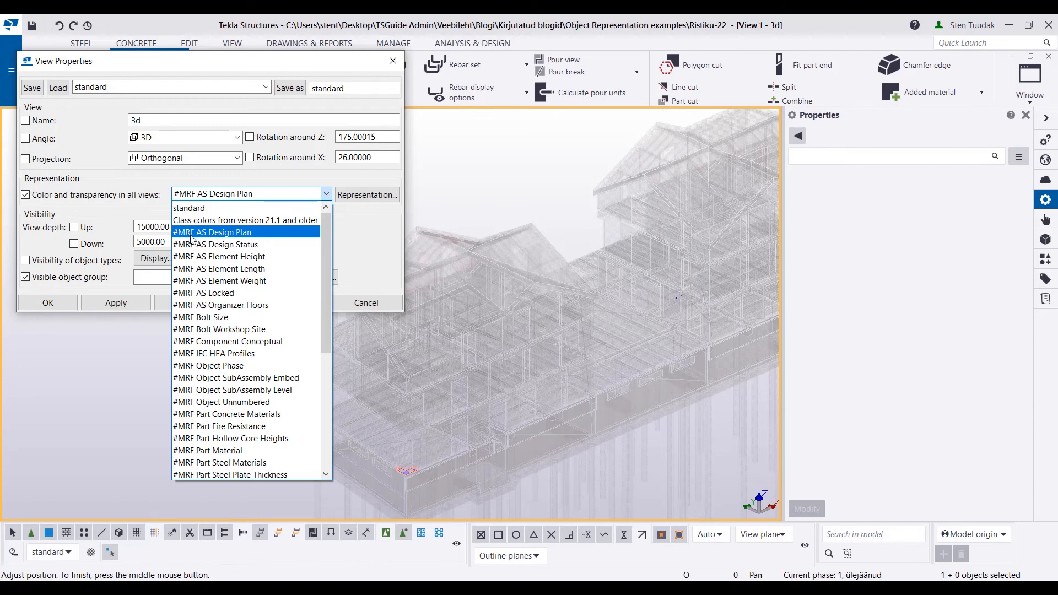
click(198, 66)
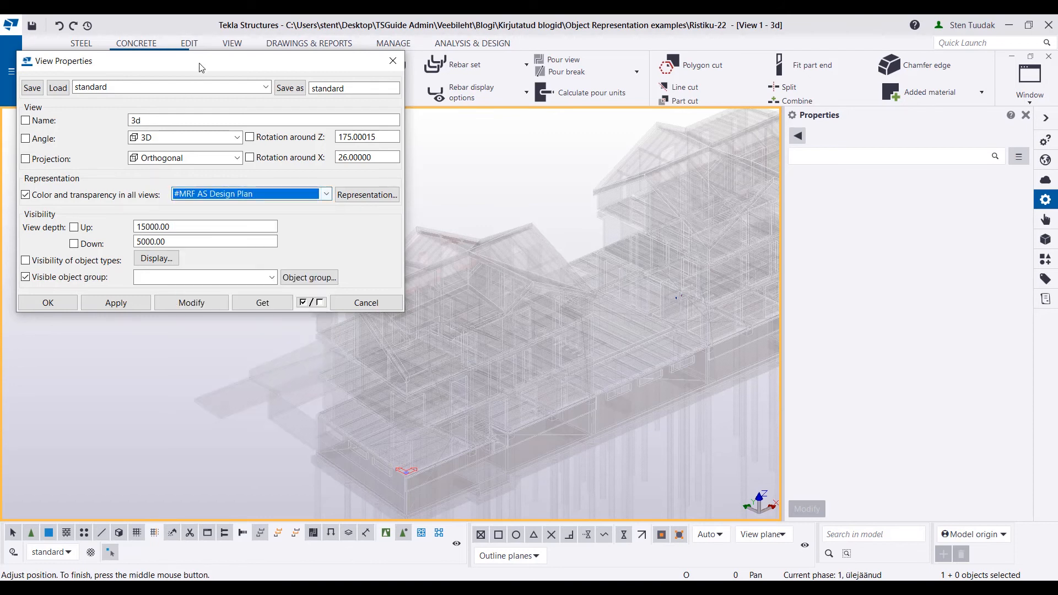
drag(201, 65, 333, 98)
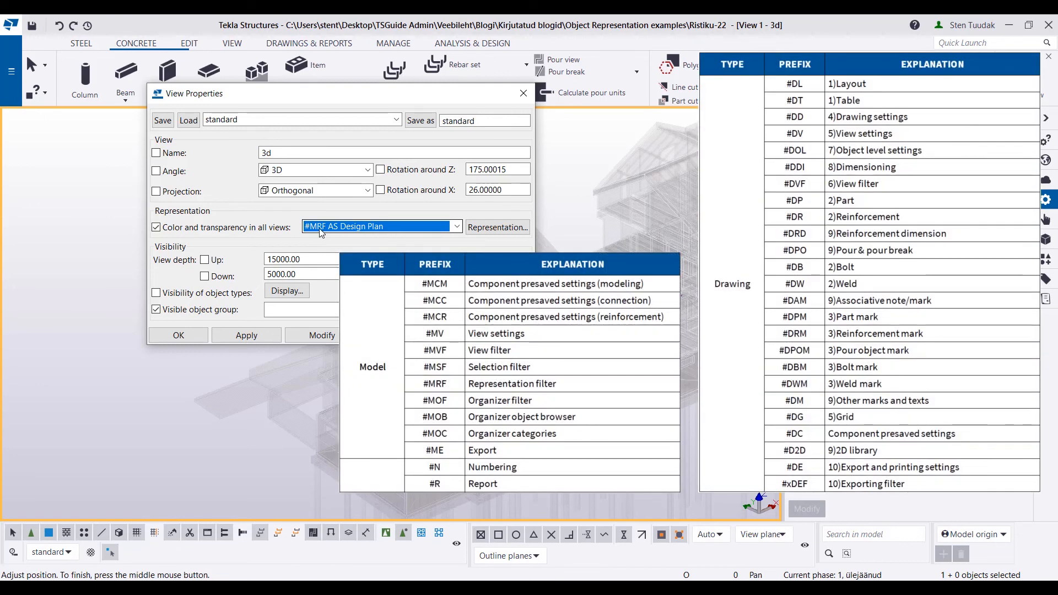
click(322, 227)
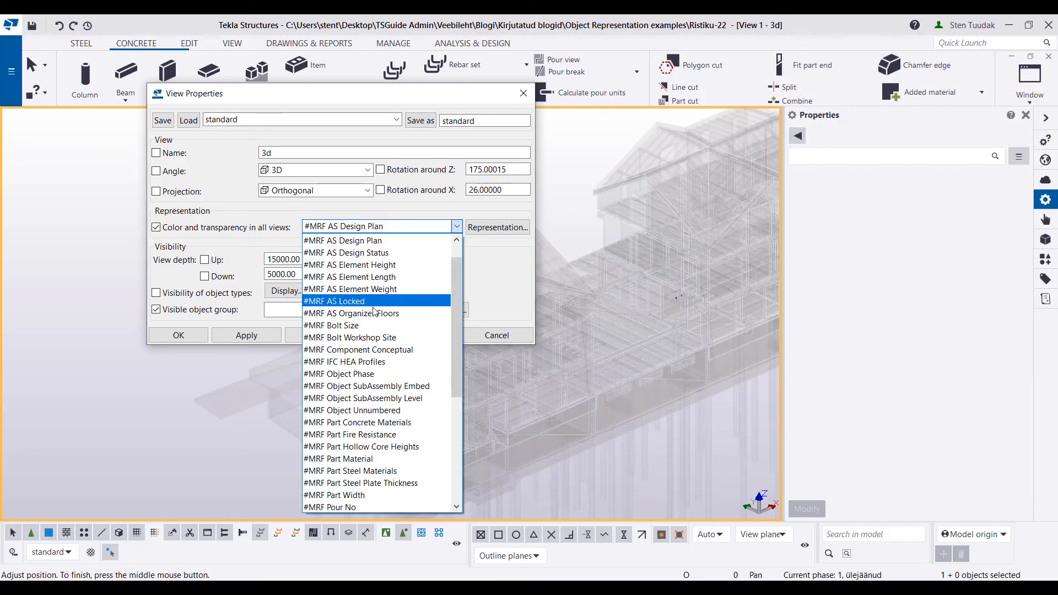
scroll(374, 317, down, 3)
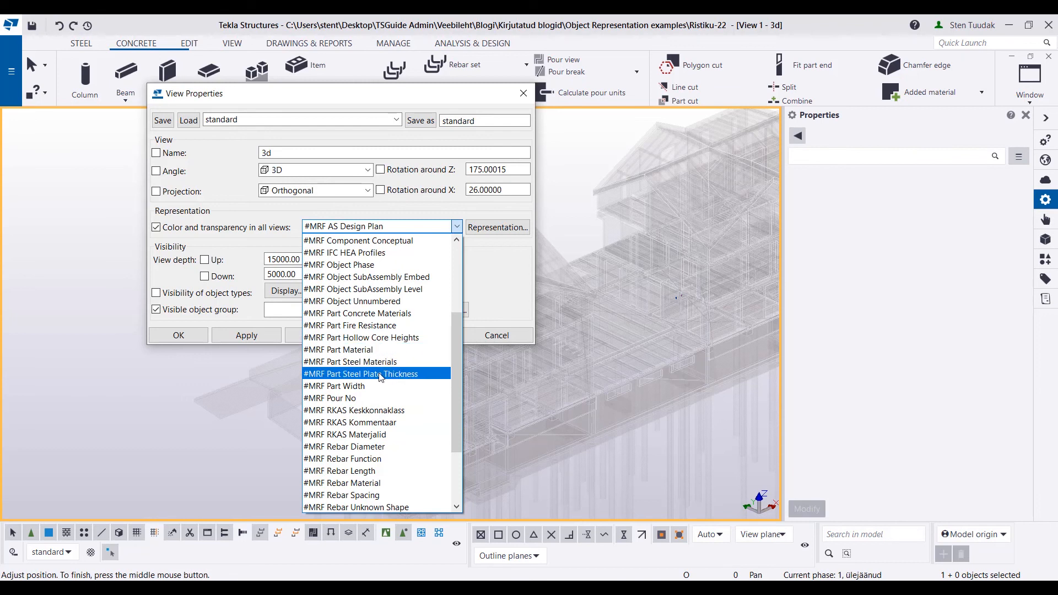
scroll(377, 385, down, 2)
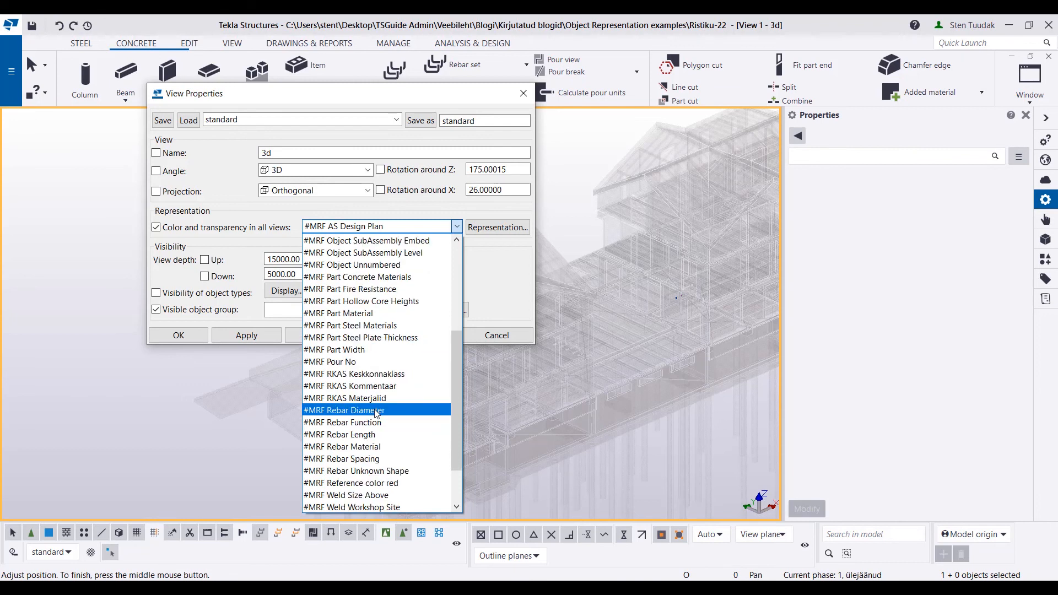